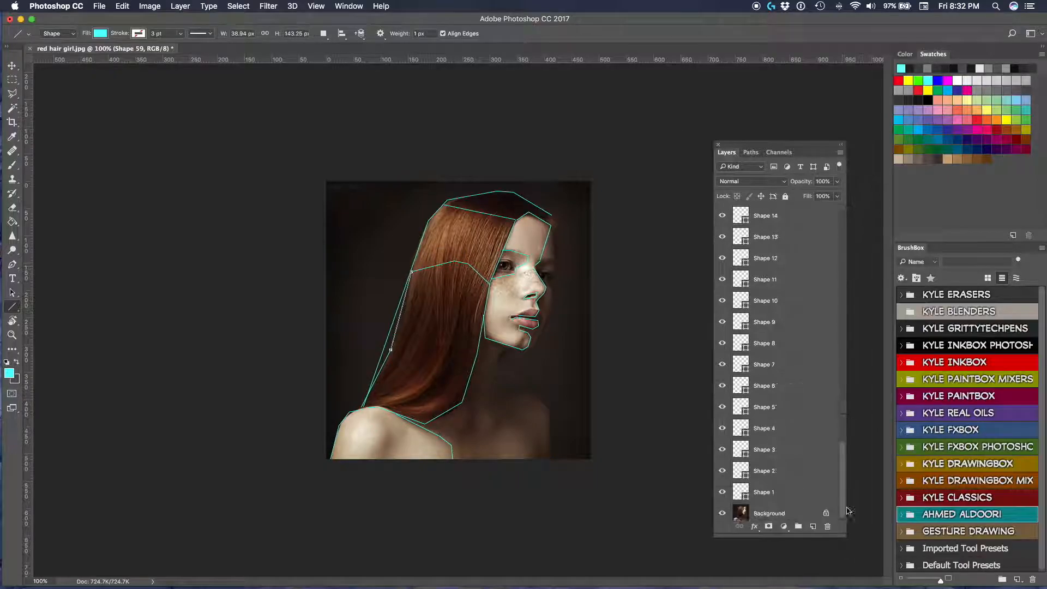
- Refine the straight contour lines over the reference portrait, add one near the chin, and select the line layers together
key("z")
left_click(387, 332)
key("e")
left_click(57, 34)
double_click(38, 141)
mouse_move(251, 317)
left_mouse_down()
mouse_move(206, 456)
mouse_move(287, 215)
left_mouse_up()
key("u")
left_click_drag(497, 364, 517, 342)
left_click(785, 279, "shift")
right_click(788, 278)
left_click(838, 275)
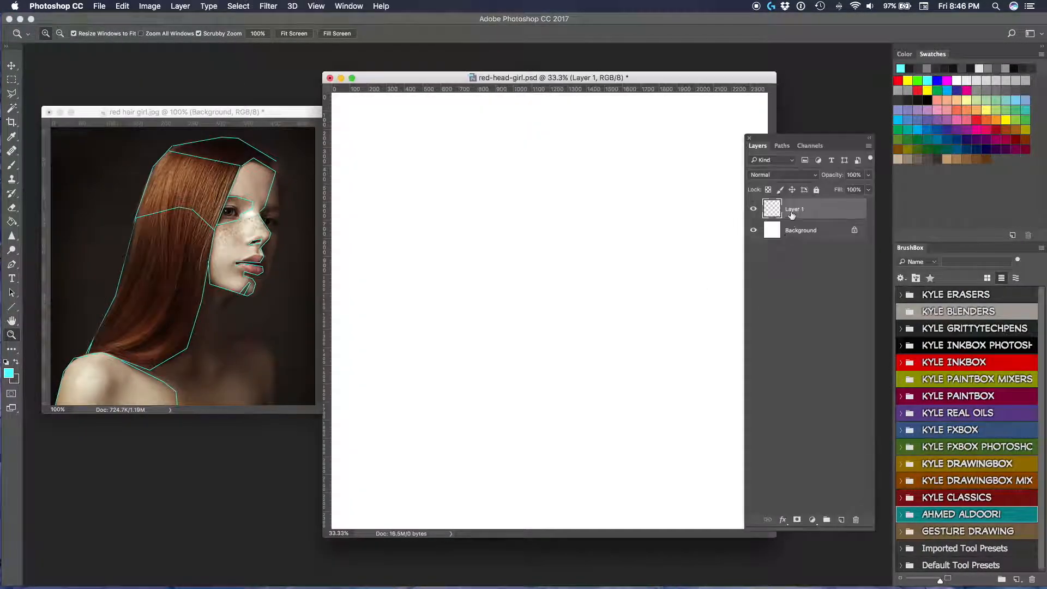
- Choose a muted grey-green foreground colour and fill the empty layer of red-head-girl.psd with it
left_click(8, 374)
left_click(689, 298)
left_click(561, 307)
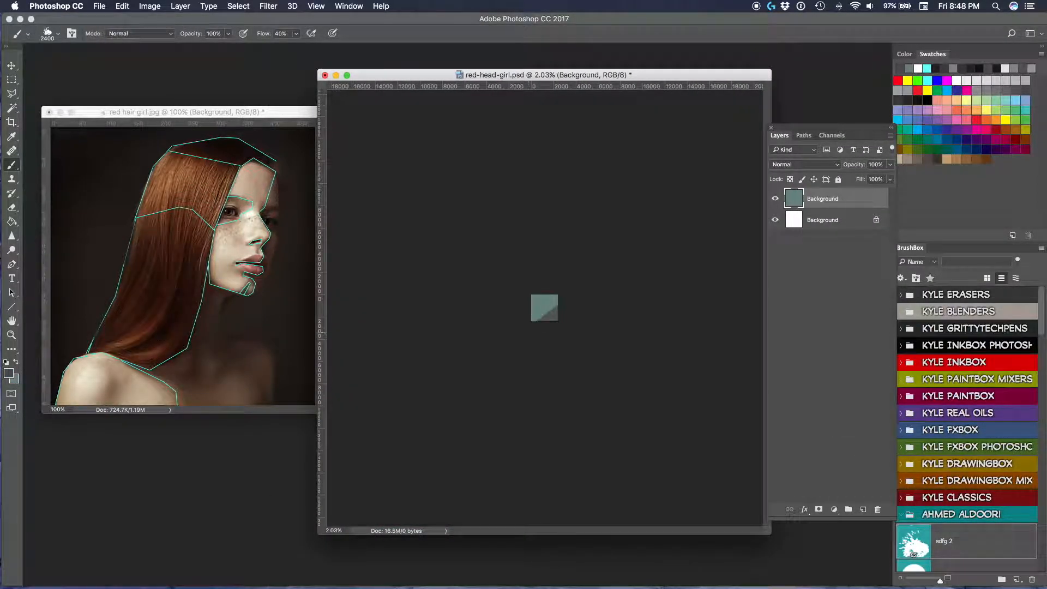
- Paint broad dark grey strokes across the canvas with the sdfg 2 brush, then switch it to Multiply mode and darken further
left_click_drag(529, 332, 552, 342)
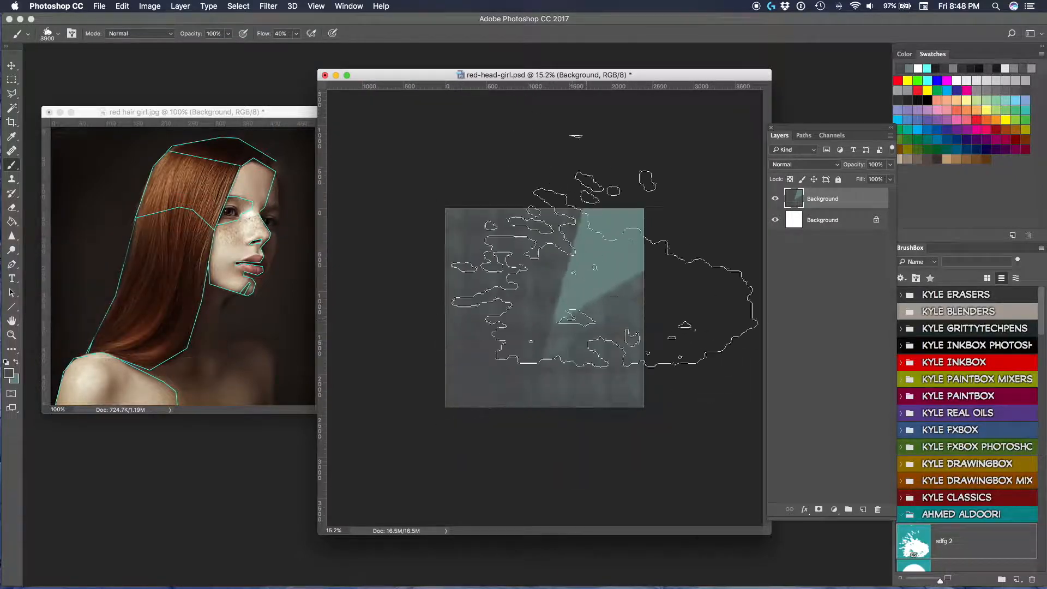
mouse_move(607, 467)
left_mouse_down()
mouse_move(545, 350)
mouse_move(600, 245)
mouse_move(463, 224)
mouse_move(458, 393)
mouse_move(627, 229)
left_mouse_up()
key("alt+shift+m")
left_click_drag(494, 262, 512, 360)
- Change the brush's blending mode and paint large strokes over the left side and diagonally through the middle
left_click(139, 34)
left_click(120, 8)
left_click_drag(457, 305, 468, 230)
mouse_move(589, 256)
left_mouse_down()
mouse_move(605, 382)
mouse_move(461, 382)
left_mouse_up()
- Choose a different brush, sample a tone from the canvas's upper edge, and paint it down the left half
scroll(967, 425, "down", 10)
left_click(967, 467)
left_click(480, 210, "alt")
left_click_drag(480, 246, 513, 360)
- Set the brush opacity to 50% and layer dark and teal strokes across the background, first in another blending mode, then in Normal
left_click(128, 34)
left_click(120, 80)
key("5")
mouse_move(600, 390)
left_mouse_down()
mouse_move(636, 218)
mouse_move(470, 211)
left_mouse_up()
left_click_drag(518, 256, 627, 376)
key("alt+shift+n")
left_click_drag(464, 387, 472, 226)
left_click_drag(627, 295, 598, 398)
- Show only the favourite brushes and smudge the canvas's left side with Kyle's FX Box - Add Water Slowly 2
scroll(967, 382, "down", 10)
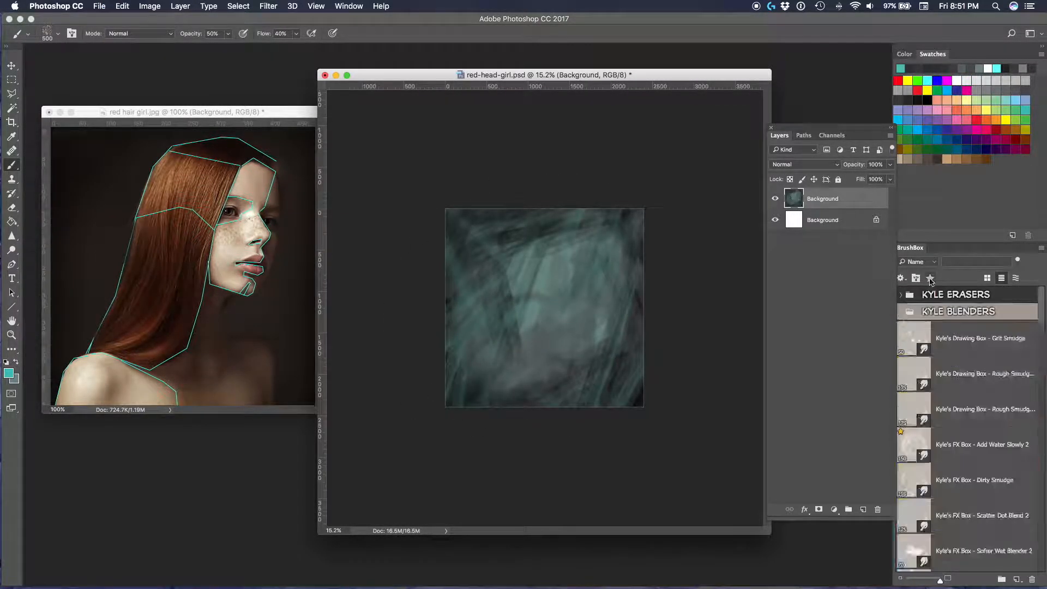
left_click(930, 277)
left_click(960, 320)
left_click_drag(447, 273, 488, 265)
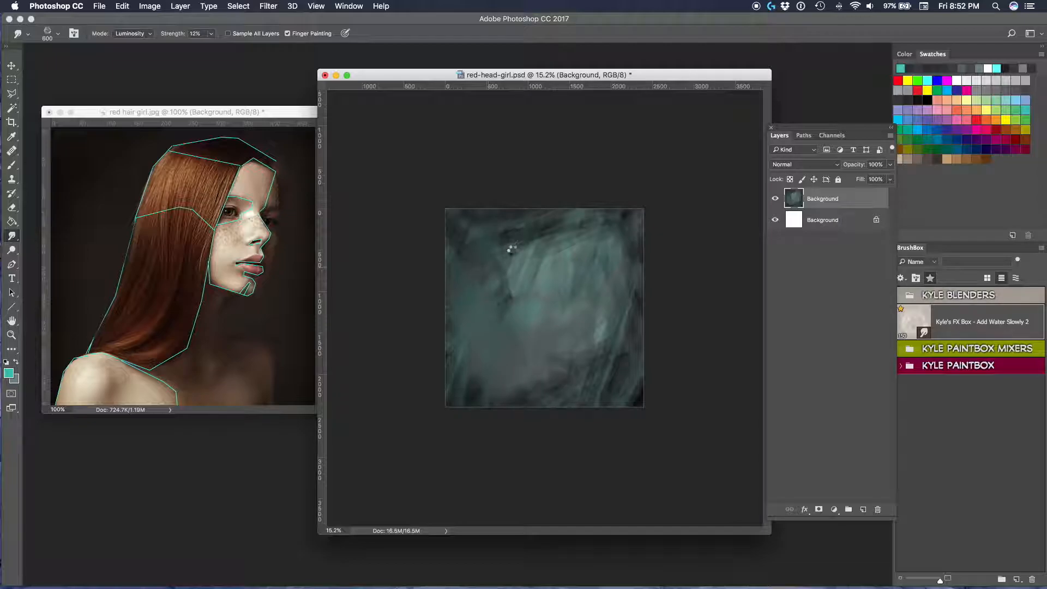
- Set the smudge mode to Color and blend the strokes down the canvas's left side
left_click(902, 278)
left_click(947, 358)
left_click(131, 34)
left_click(127, 25)
left_click_drag(470, 231, 469, 390)
- Paint strokes on the lower right and lower left of the background with the Kyle's Real Oils - Illustration King 2 1 mixer brush
left_click(930, 278)
scroll(935, 330, "down", 10)
left_click(930, 278)
left_click(982, 338)
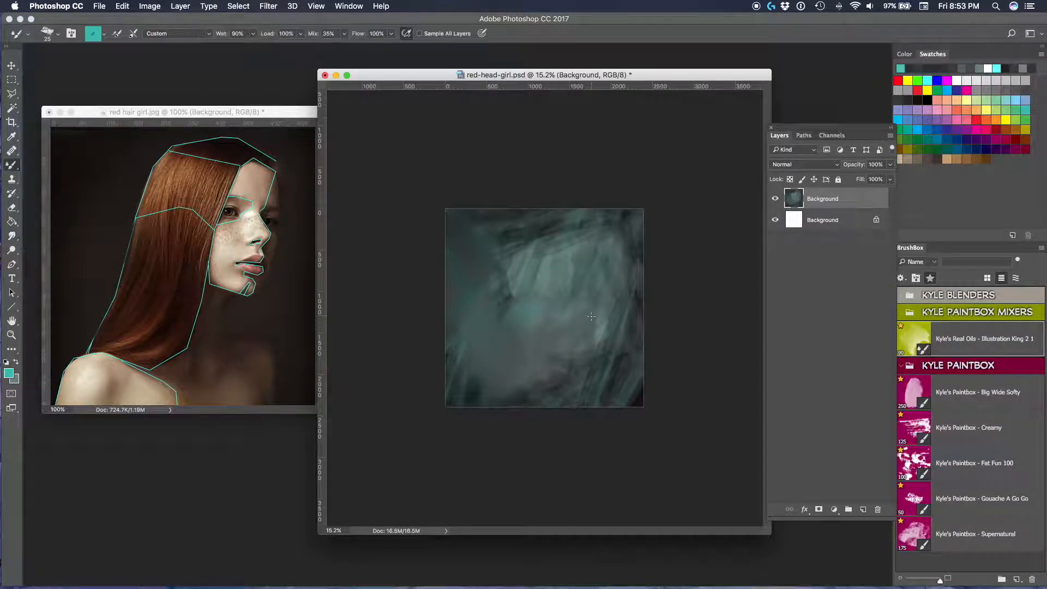
scroll(587, 301, "down", 3)
left_click_drag(600, 292, 599, 364)
left_click_drag(515, 371, 497, 401)
- Sample tones from the lower left and centre of the background and paint down its right edge
left_click(468, 381, "alt")
left_click(546, 264, "alt")
mouse_move(611, 232)
left_mouse_down()
mouse_move(523, 262)
mouse_move(603, 382)
left_mouse_up()
left_click(608, 380, "alt")
- Paint soft strokes along the background's edges and lower part with Kyle's Paintbox - Big Wide Softy, sampling tones from the canvas
left_click(960, 392)
left_click_drag(469, 385, 480, 229)
left_click(567, 245, "alt")
left_click_drag(573, 235, 521, 221)
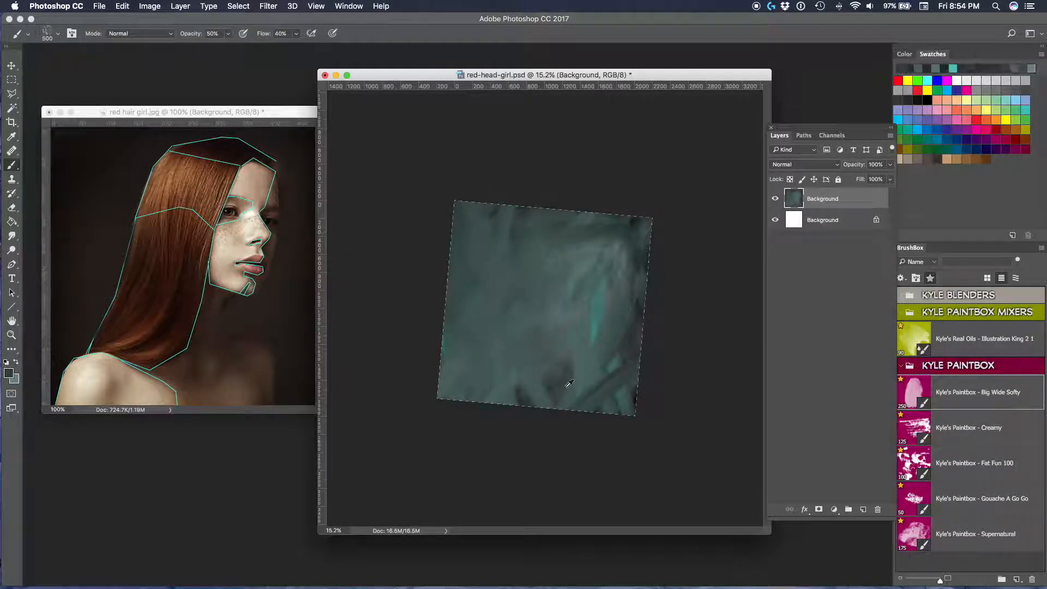
left_click(569, 384, "alt")
left_click_drag(628, 382, 641, 230)
left_click(598, 311, "alt")
mouse_move(616, 360)
left_mouse_down()
mouse_move(465, 252)
mouse_move(444, 382)
left_mouse_up()
- Enlarge the Kyle's Paintbox - Creamy brush to 700 and paint a broad teal stroke toward the lower right corner
left_click(969, 427)
key("bracketright")
key("bracketright")
key("bracketright")
key("bracketright")
key("bracketright")
key("bracketright")
key("bracketright")
key("bracketright")
key("bracketright")
key("bracketright")
key("bracketright")
key("bracketright")
key("bracketright")
left_click_drag(567, 349, 622, 403)
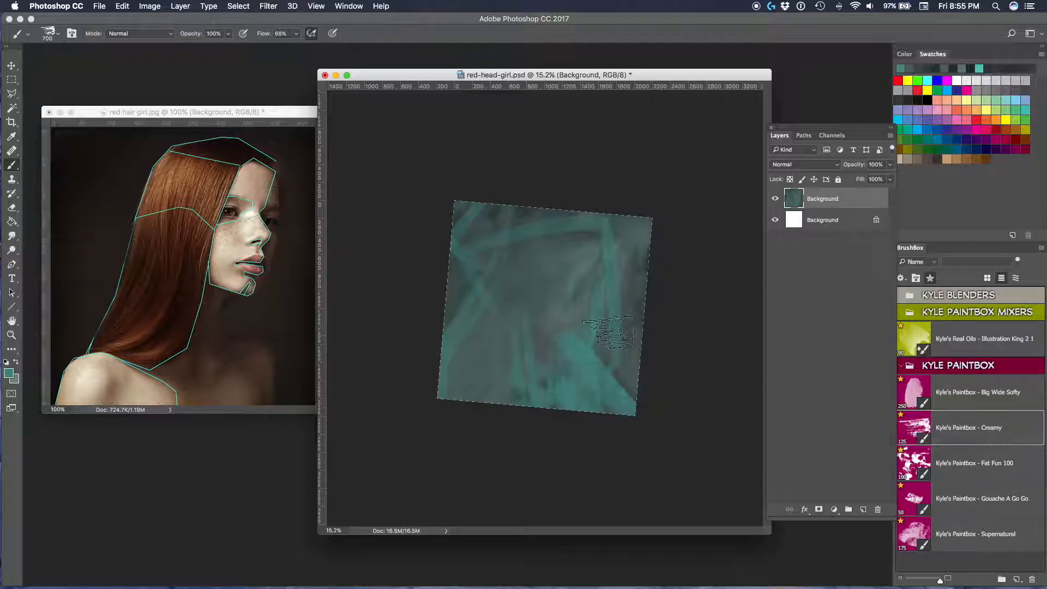
- Cover the background with broad Creamy brush strokes, repeatedly sampling teal and grey tones from the canvas
left_click_drag(609, 332, 647, 458)
left_click_drag(475, 382, 461, 322)
left_click_drag(480, 230, 402, 411)
left_click(552, 382, "alt")
left_click_drag(552, 382, 503, 423)
left_click(459, 305, "alt")
mouse_move(453, 273)
left_mouse_down()
mouse_move(467, 335)
mouse_move(654, 224)
mouse_move(416, 341)
mouse_move(641, 319)
left_mouse_up()
left_click(553, 405, "alt")
left_click_drag(553, 404, 705, 251)
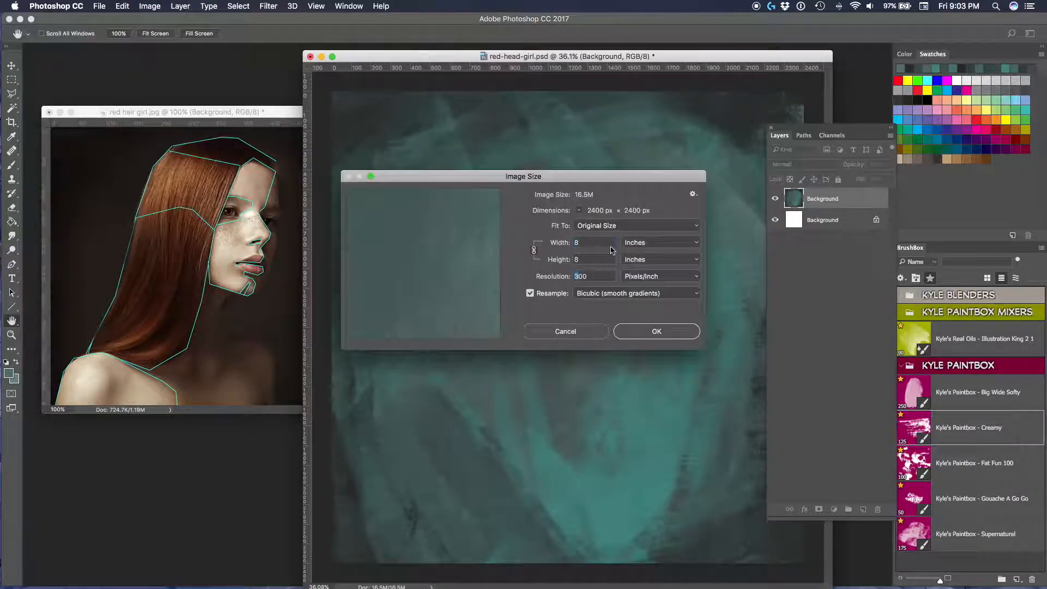
- Set the image resolution to 150 pixels per inch
type("150")
key("Return")
- Paint further textured Creamy strokes on the right side and centre of the background with a sampled tone
key("r")
key("b")
left_click_drag(641, 244, 706, 373)
left_click(483, 257, "alt")
left_click_drag(483, 257, 554, 349)
left_click_drag(599, 492, 665, 404)
- Sample a background tone and darken the canvas with Multiply-mode strokes from the right side to the lower left
left_click(549, 228, "alt")
key("shift+alt+m")
mouse_move(655, 322)
left_mouse_down()
mouse_move(602, 206)
mouse_move(584, 323)
mouse_move(458, 382)
left_mouse_up()
left_click(505, 308, "alt")
- Switch the brush to Overlay mode, toggle the guides, and paint a long stroke from the upper right to the lower left
key("shift+alt+o")
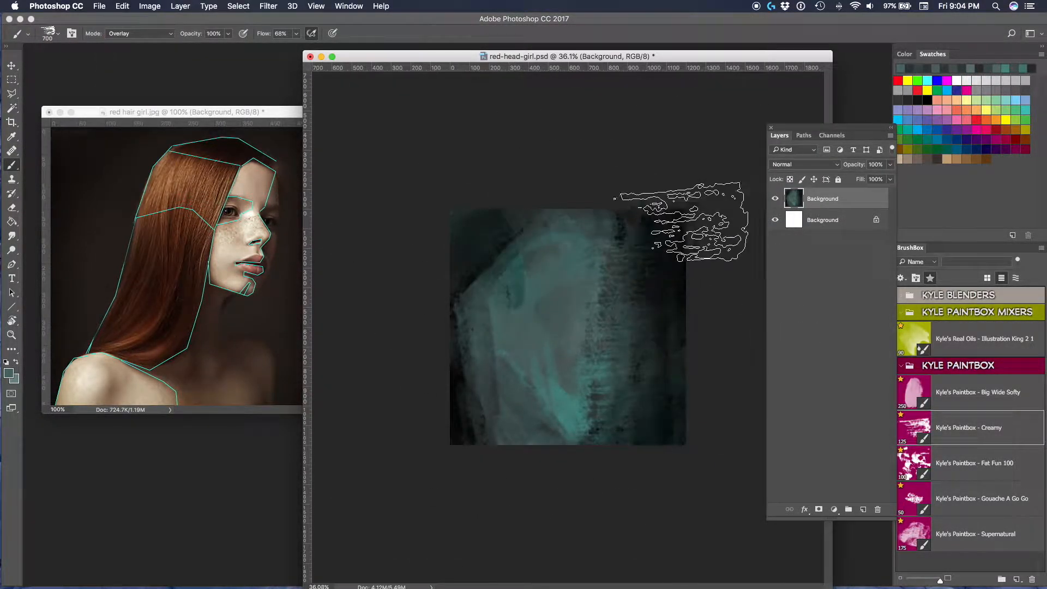
key("super+semicolon")
left_click_drag(611, 241, 472, 514)
left_click(491, 414, "alt")
- Texture the left edge and right half of the background with Kyle's Paintbox - Fat Fun 100, sampling tones from the canvas
left_click(970, 464)
left_click_drag(504, 338, 470, 269)
left_click_drag(658, 268, 633, 311)
left_click(617, 371, "alt")
mouse_move(595, 376)
left_mouse_down()
mouse_move(556, 435)
mouse_move(575, 396)
left_mouse_up()
left_click(557, 435, "alt")
- Smooth the background's brush texture by smudging with Kyle's FX Box - Add Water Slowly 2 in Color and Luminosity modes, and save the file
key("r")
left_click_drag(533, 280, 476, 236)
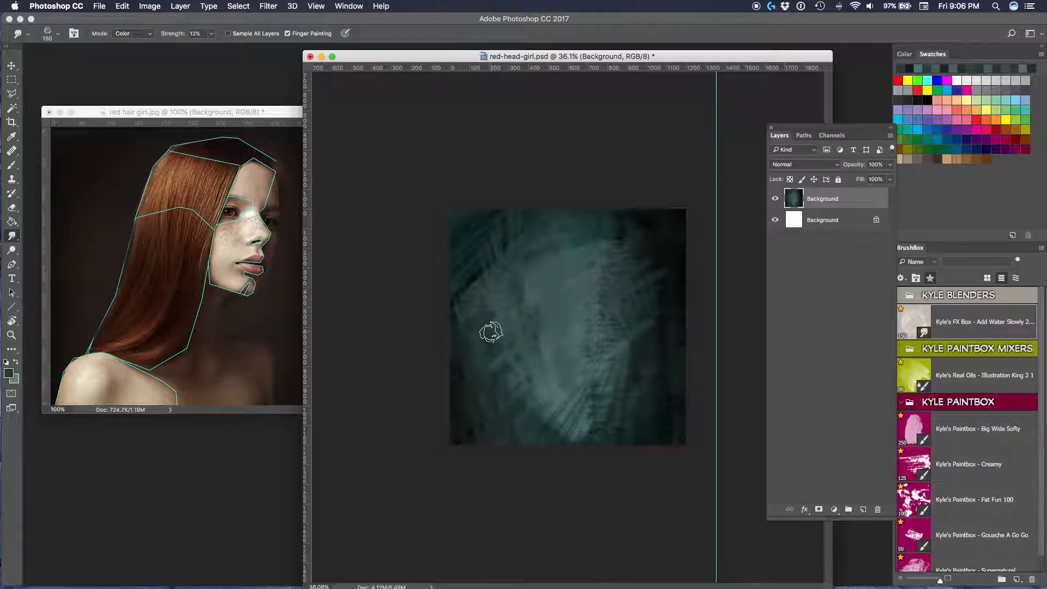
mouse_move(525, 250)
left_mouse_down()
mouse_move(482, 426)
mouse_move(568, 157)
left_mouse_up()
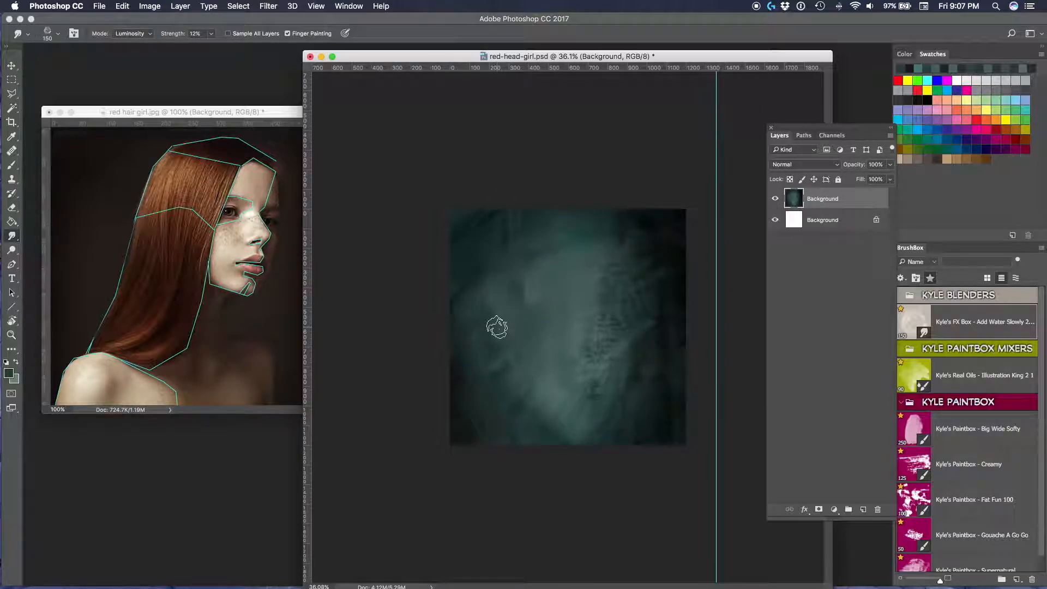
key("cmd+s")
- Choose the Kyle's Paintbox - Gouache A Go Go brush and paint dark brown dabs on a new layer named palette
scroll(968, 437, "down", 1)
left_click(971, 518)
left_click(1030, 134)
left_click(8, 373)
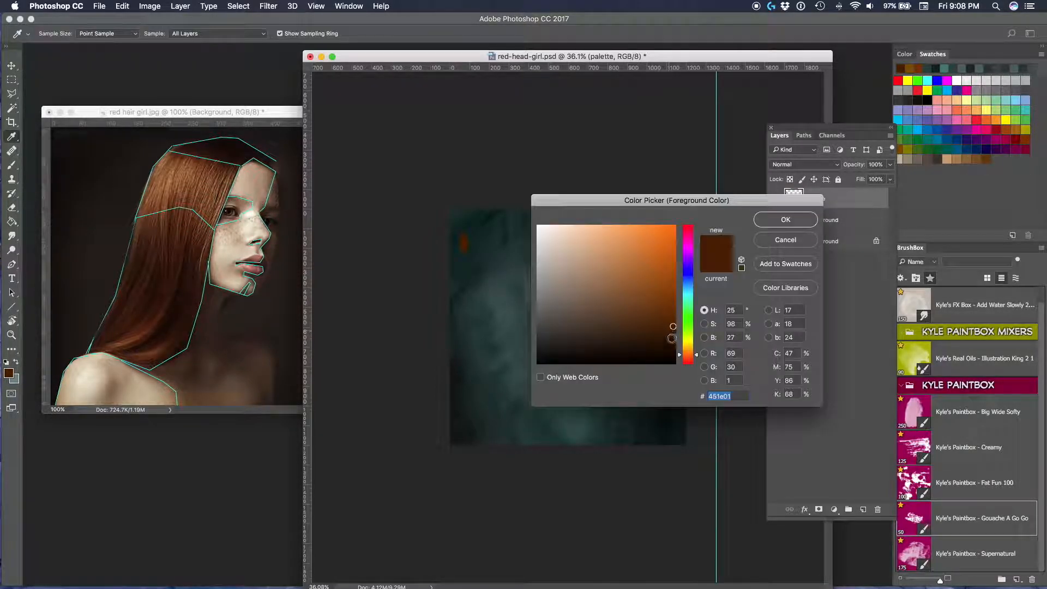
key("Return")
left_click_drag(537, 273, 524, 311)
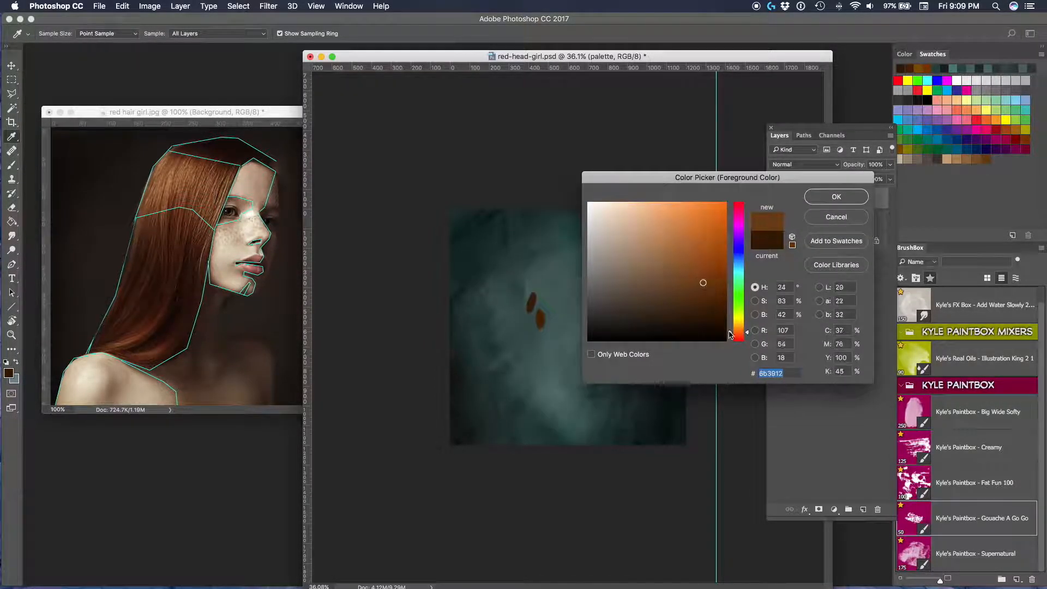
- Continue the row of palette dabs with ochre brown #6b4412, a lighter ochre and a pale cream
key("Return")
key("b")
left_click(555, 327)
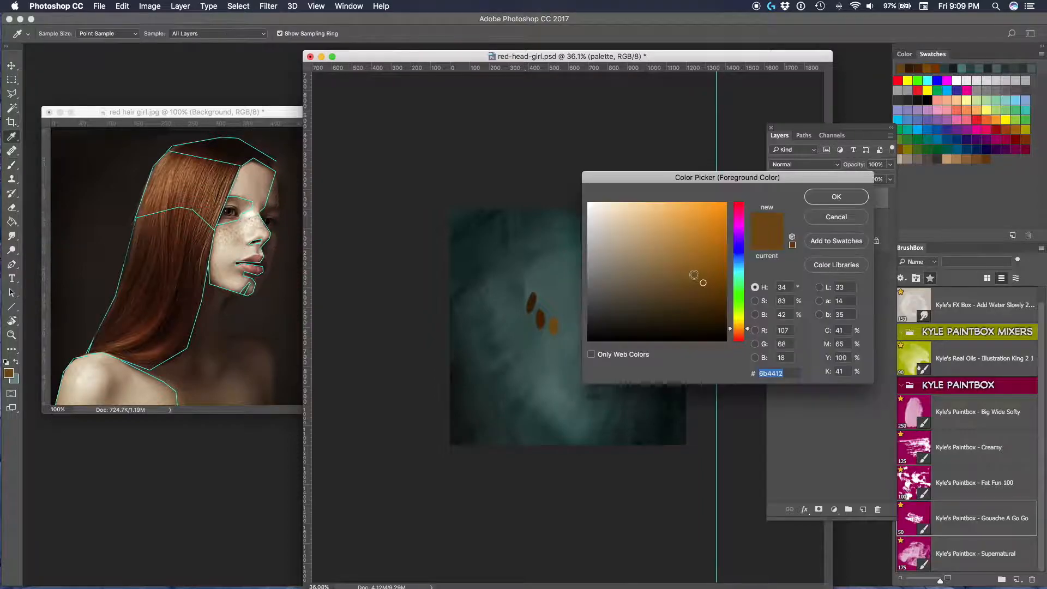
left_click(695, 274)
key("Return")
left_click(570, 335)
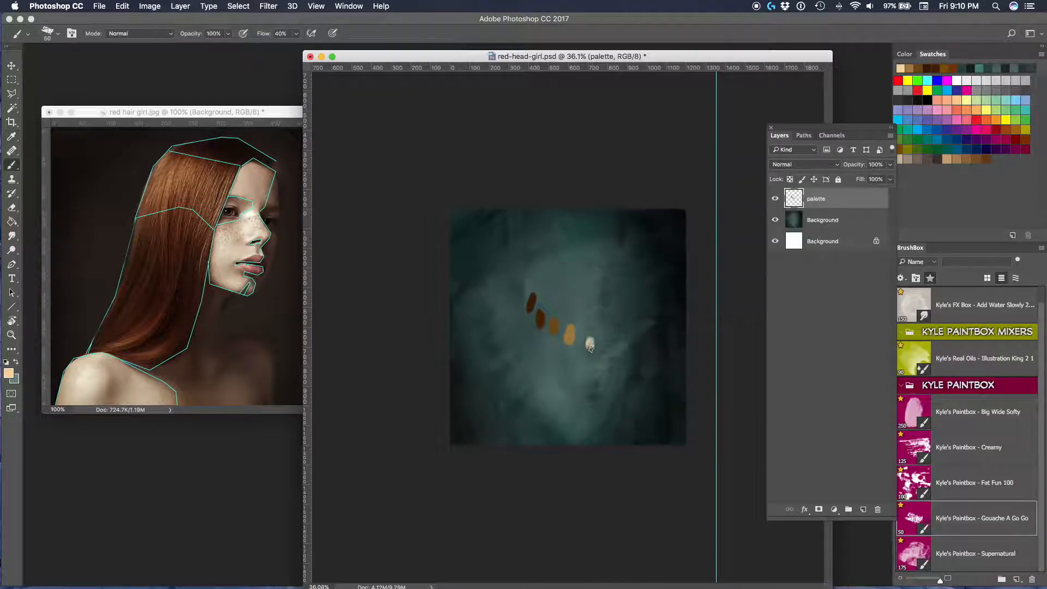
left_click(591, 342)
- Sample a skin tone from the cheek in the reference photo and activate the Move tool in the painting
left_click(164, 112)
left_click(233, 250, "alt")
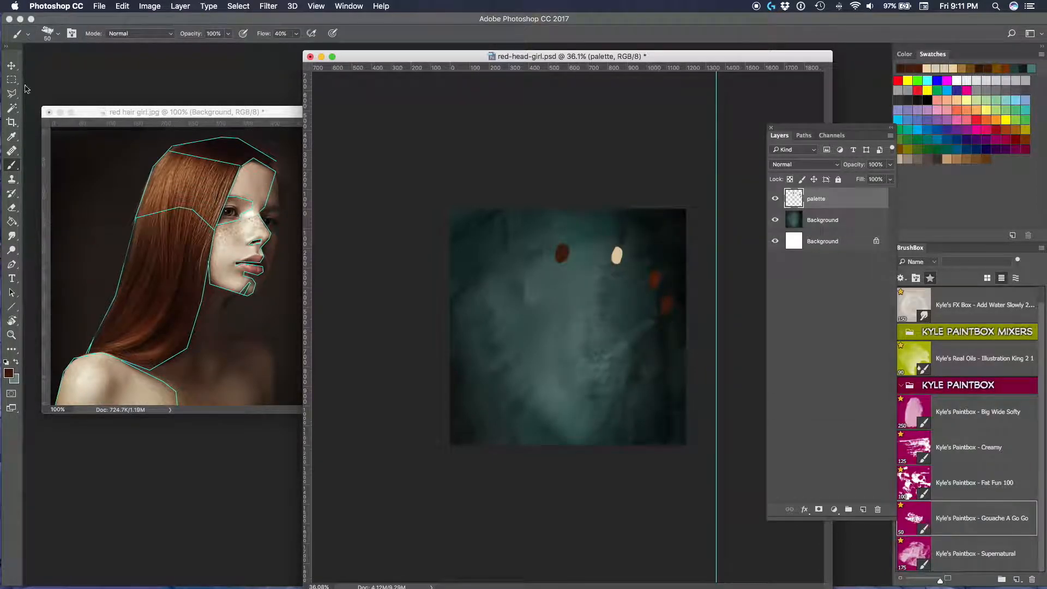
left_click(12, 65)
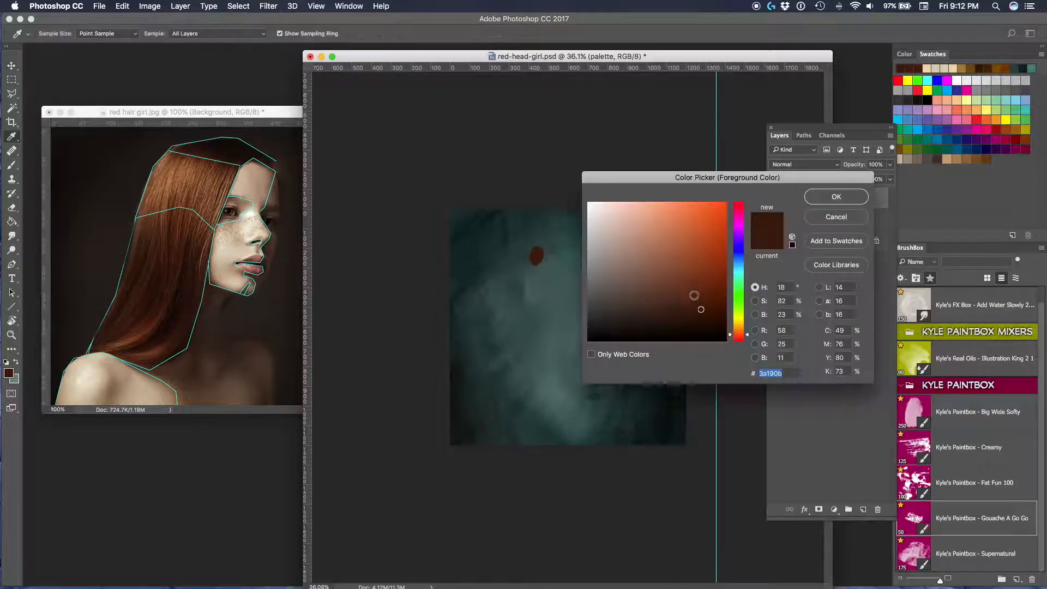
- Add a mid-brown dab, an ochre brown dab (H 32, S 64, B 49) and a lighter one beside the dark brown palette dab
left_click(685, 301)
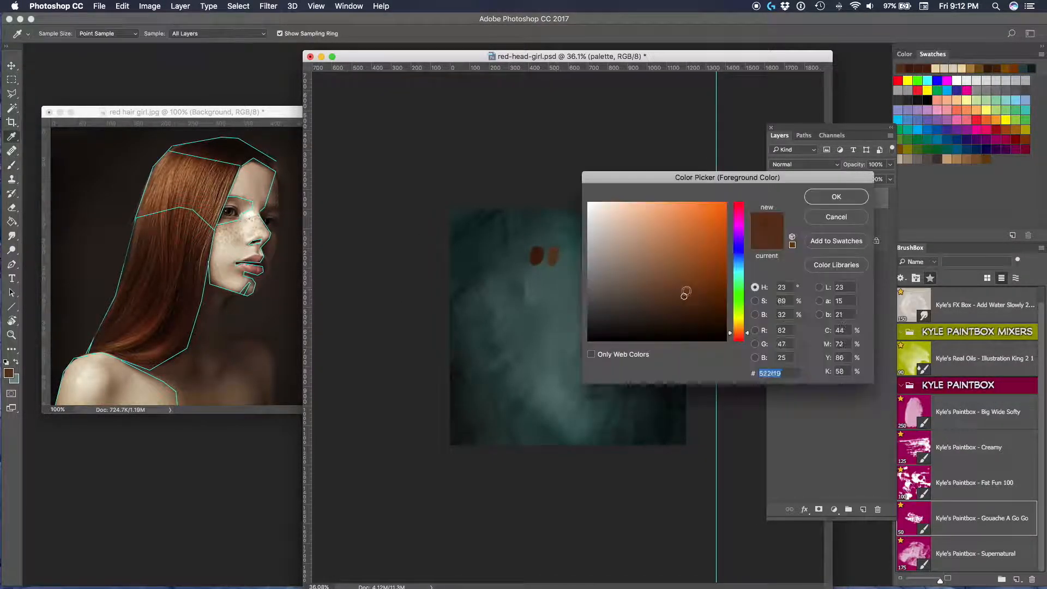
key("Return")
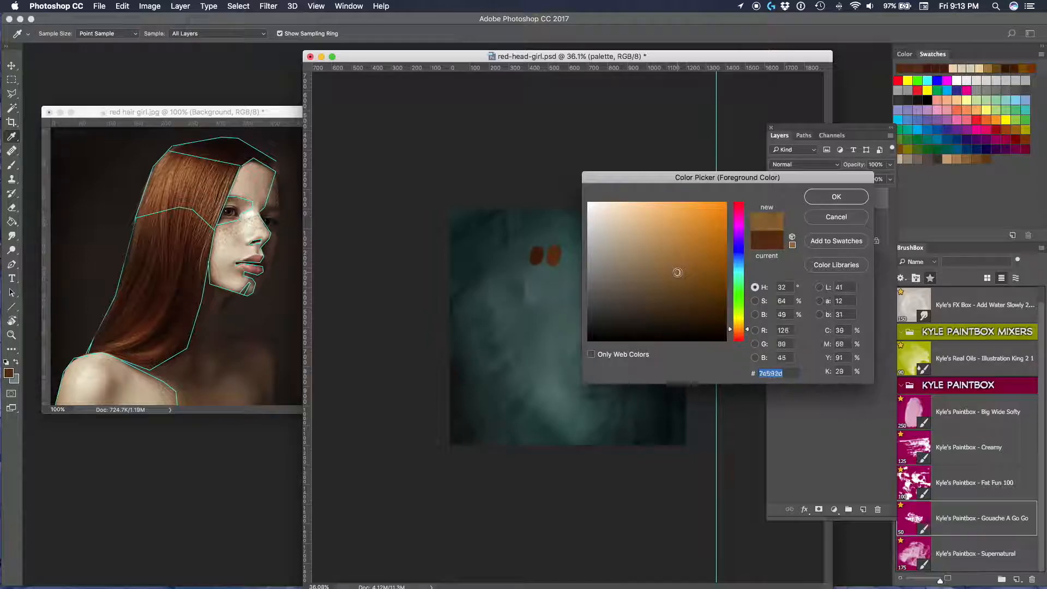
key("Return")
left_click(572, 254)
key("n")
left_click(727, 233)
key("Return")
left_click(587, 256)
- Move the palette dabs to the canvas's upper right corner and save the file
key("v")
mouse_move(559, 269)
left_mouse_down()
mouse_move(628, 427)
mouse_move(627, 242)
left_mouse_up()
key("super+s")
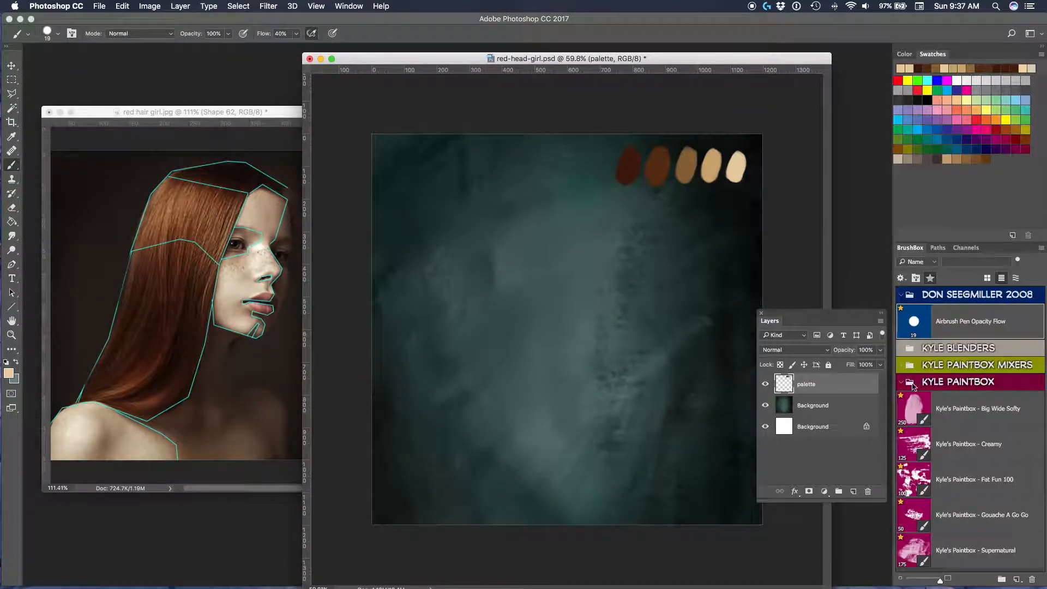
- Add a layer named portrait between the palette layer and the painted background
left_click(805, 407)
double_click(805, 406)
type("portrait")
key("Return")
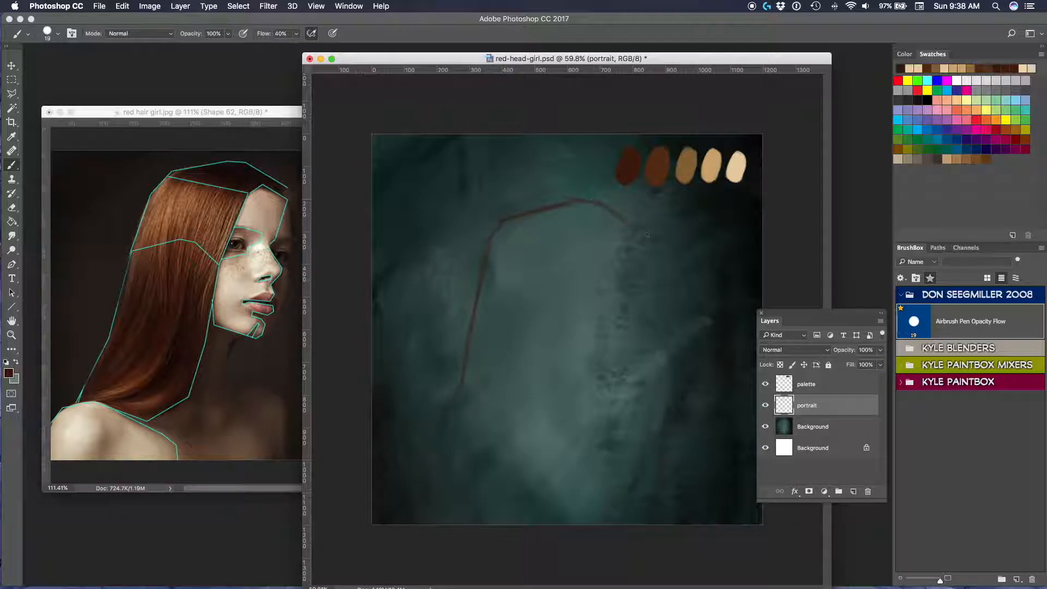
- Sketch the hairline and the long outer and inner edges of the hair in dark brown with Airbrush Pen Opacity Flow
left_click_drag(500, 220, 581, 242)
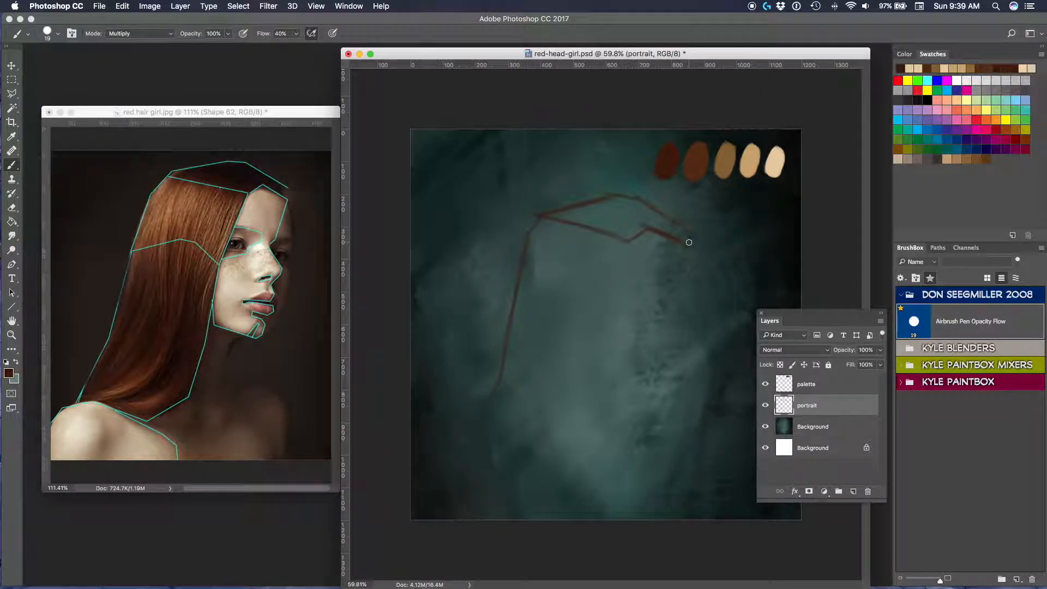
left_click_drag(627, 241, 613, 296)
left_click_drag(527, 238, 500, 330)
left_click_drag(625, 243, 597, 423)
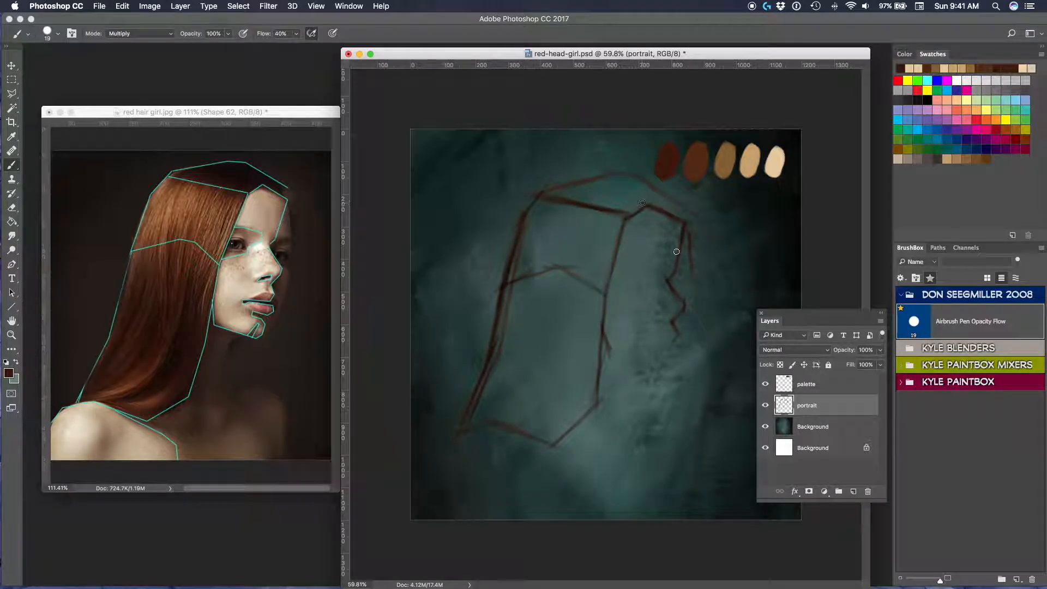
- Set the brush mode to Clear, erase the lower ends of the hair outline, and move the layer list off the canvas
left_click(139, 33)
left_click(137, 33)
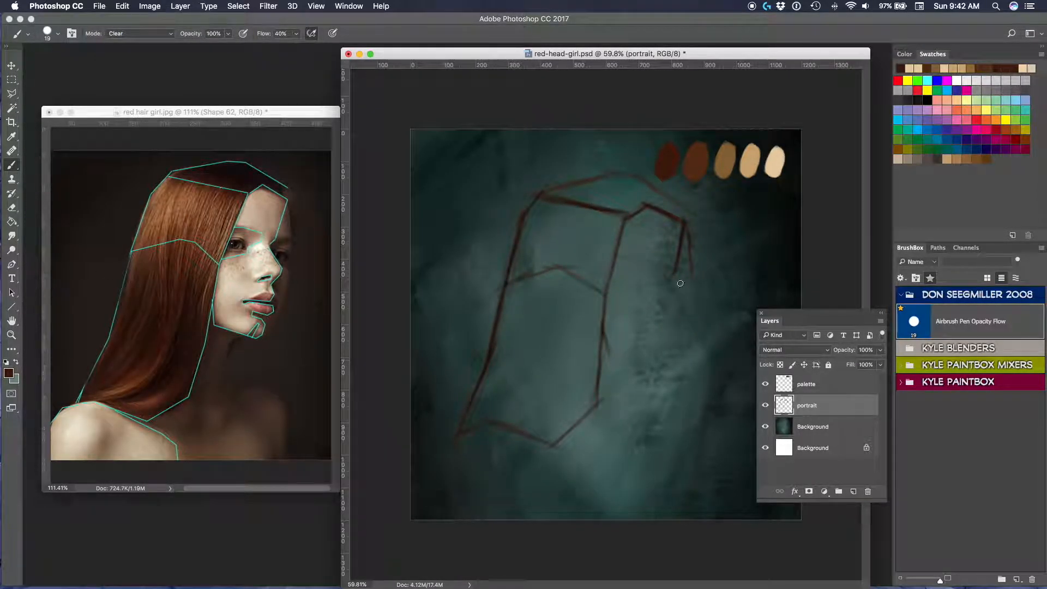
left_click_drag(597, 404, 552, 446)
left_click_drag(494, 355, 464, 422)
left_click_drag(818, 314, 889, 352)
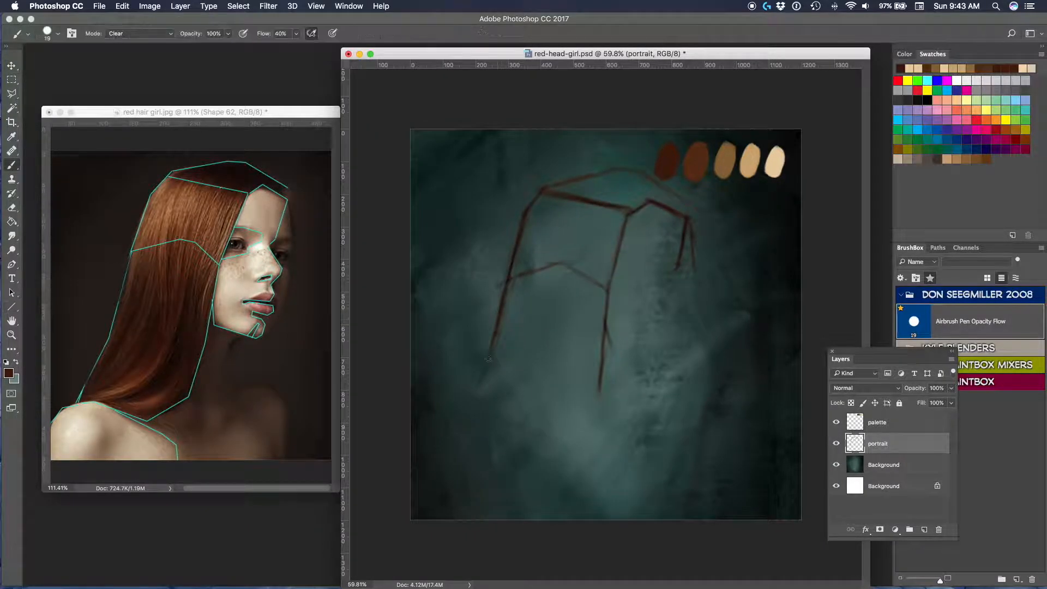
- Redraw the hair's outer and inner edges longer and close them with a pointed lower edge
left_click_drag(493, 325, 458, 437)
left_click_drag(605, 294, 589, 452)
left_click_drag(532, 491, 603, 388)
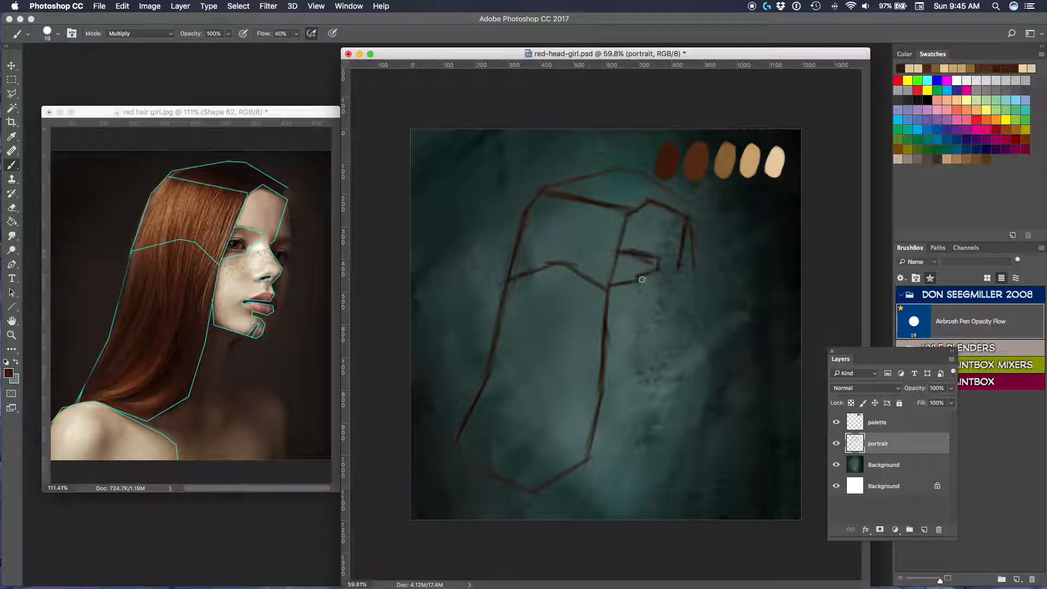
- Sketch the jawline, the front contour of the face and the neck line, following the reference's angular contours
mouse_move(505, 284)
left_mouse_down()
mouse_move(604, 298)
mouse_move(672, 371)
left_mouse_up()
left_click_drag(697, 309, 672, 397)
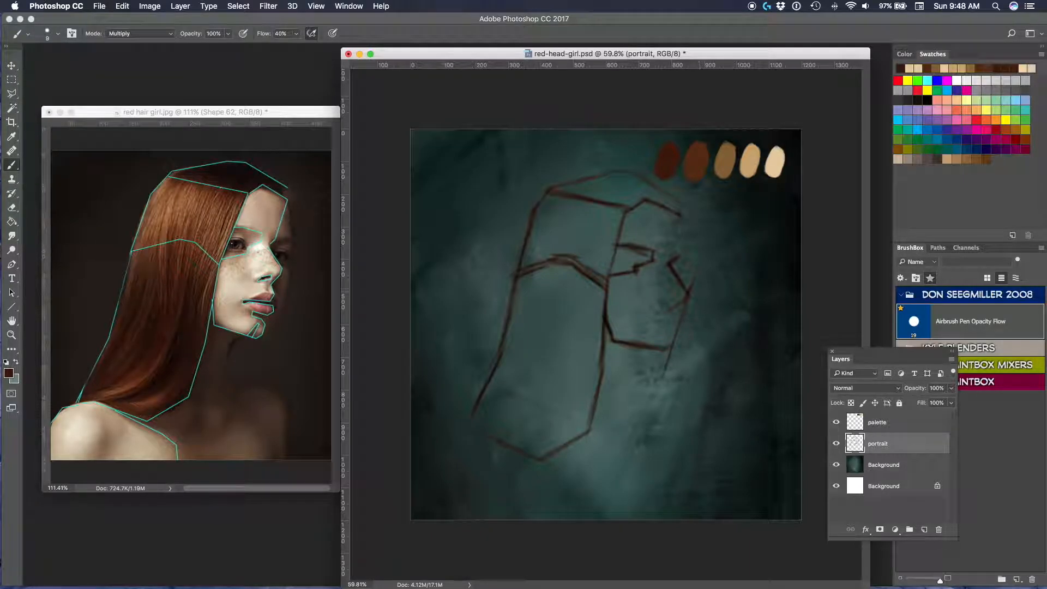
left_click_drag(698, 297, 684, 348)
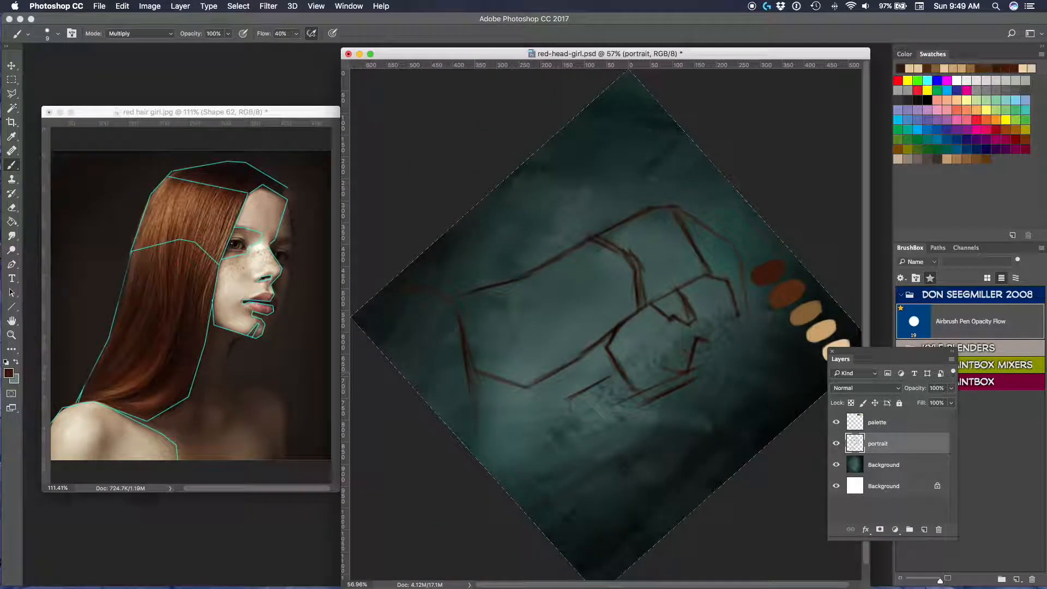
key("r")
left_click_drag(635, 360, 652, 352)
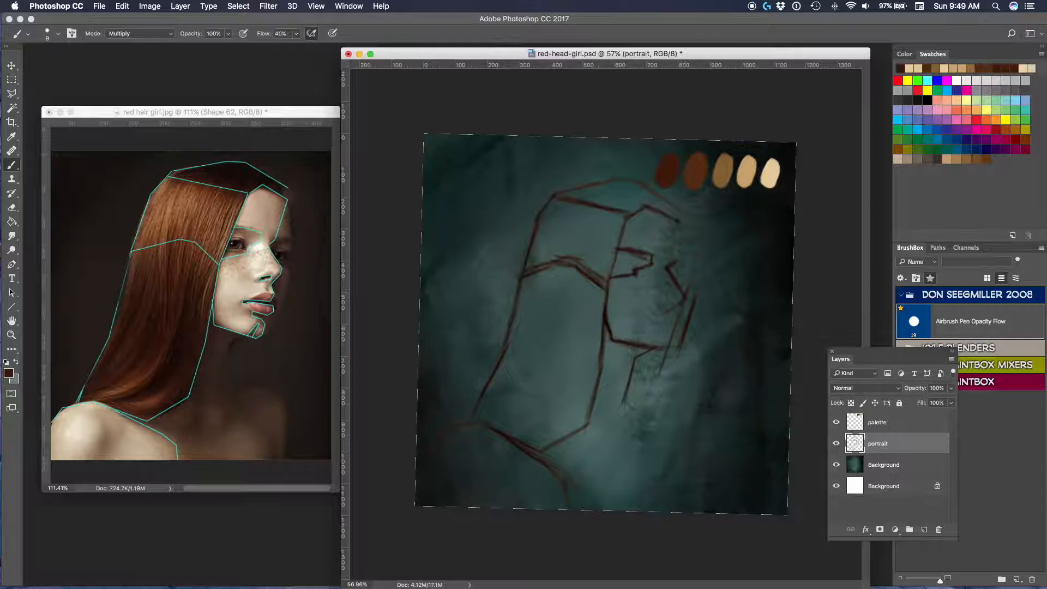
- Soften and fade the hair and face outlines with Kyle's Drawing Box - Rough Smudge blender
left_click_drag(597, 181, 619, 177)
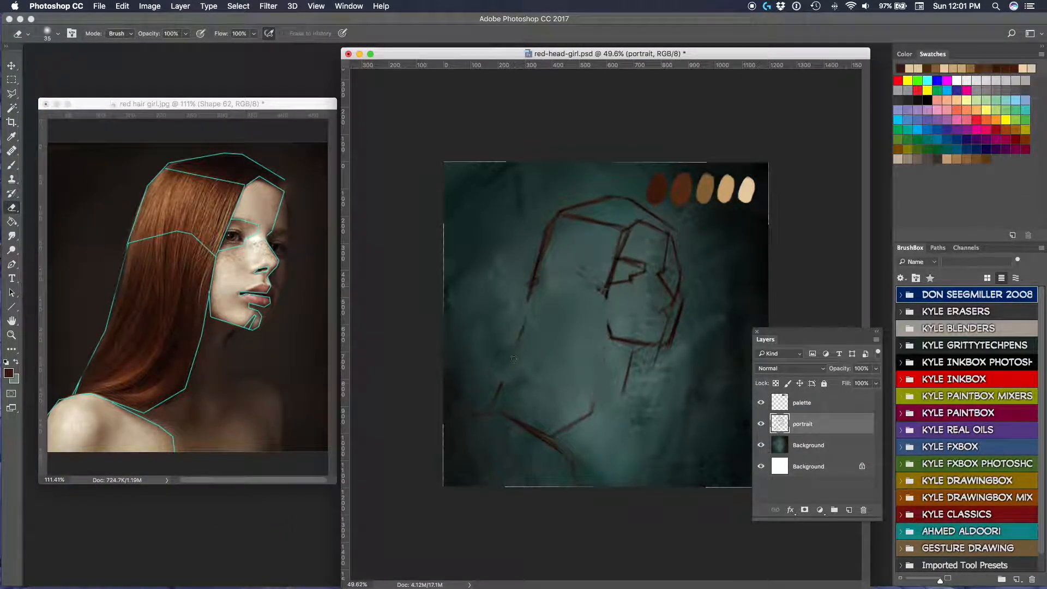
left_click(958, 328)
left_click(982, 391)
left_click_drag(627, 226, 607, 294)
left_click_drag(609, 324, 671, 344)
left_click_drag(668, 236, 660, 281)
key("b")
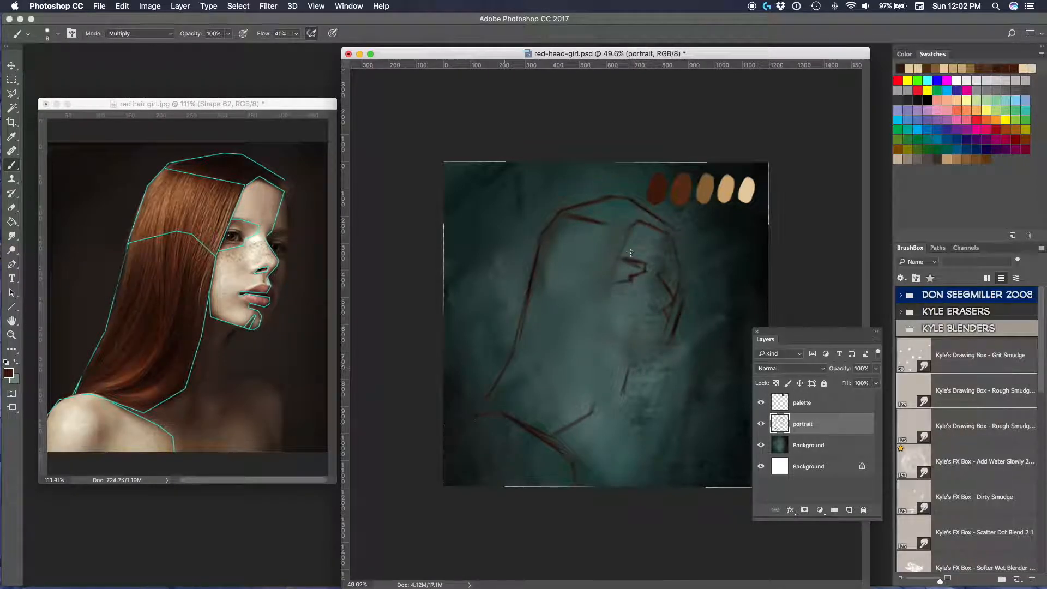
- Redraw the outer hair contour, the hairline and the top of the forehead in dark brown with the Multiply brush
key("r")
left_click_drag(635, 243, 692, 334)
left_click(158, 33)
mouse_move(702, 250)
left_mouse_down()
mouse_move(702, 330)
mouse_move(719, 330)
left_mouse_up()
left_click(160, 39)
scroll(697, 322, "up", 3)
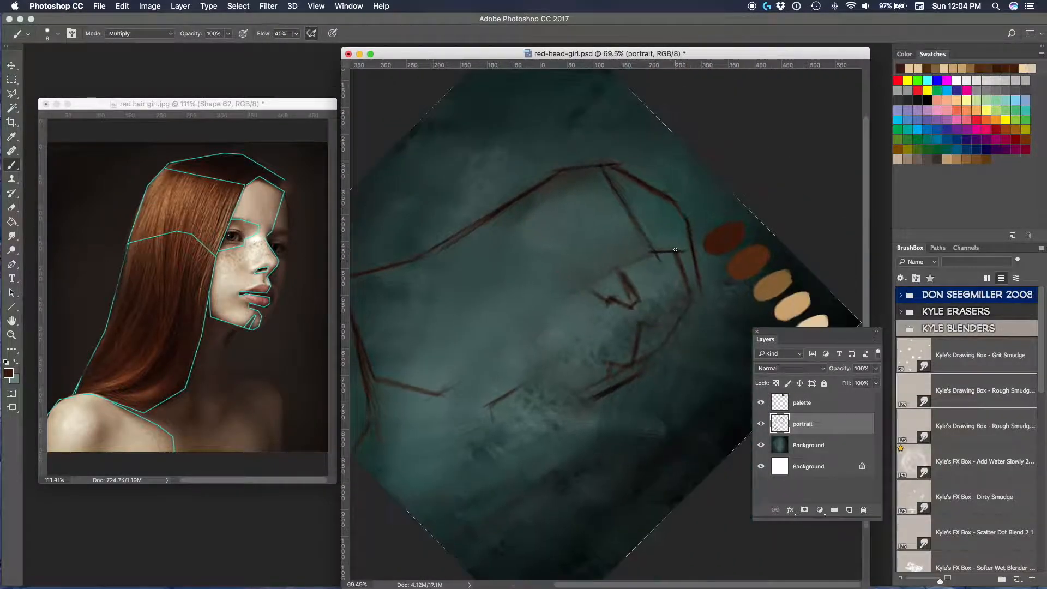
left_click_drag(682, 268, 697, 317)
key("r")
left_click_drag(696, 306, 639, 237)
- Redraw the inner hair edge down to a pointed end and smudge out the old shoulder line
left_click_drag(563, 231, 573, 329)
mouse_move(567, 269)
left_mouse_down()
mouse_move(578, 363)
mouse_move(568, 389)
left_mouse_up()
key("r")
mouse_move(601, 359)
left_mouse_down()
mouse_move(608, 461)
mouse_move(644, 341)
mouse_move(607, 369)
left_mouse_up()
key("r")
left_click_drag(629, 448, 567, 505)
key("shift+r")
left_click_drag(557, 469, 505, 490)
left_click_drag(603, 458, 562, 483)
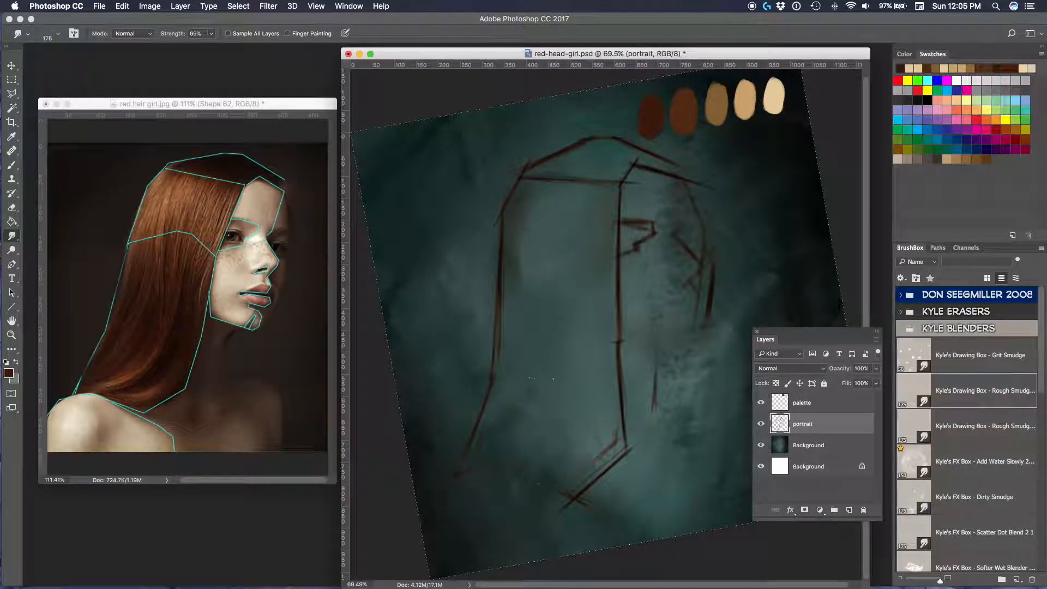
- Redraw the lower edge of the hair, joining the outer and inner edges at a pointed tip
scroll(605, 325, "down", 3)
right_click(670, 259)
key("b")
scroll(606, 325, "up", 5)
scroll(479, 500, "down", 2)
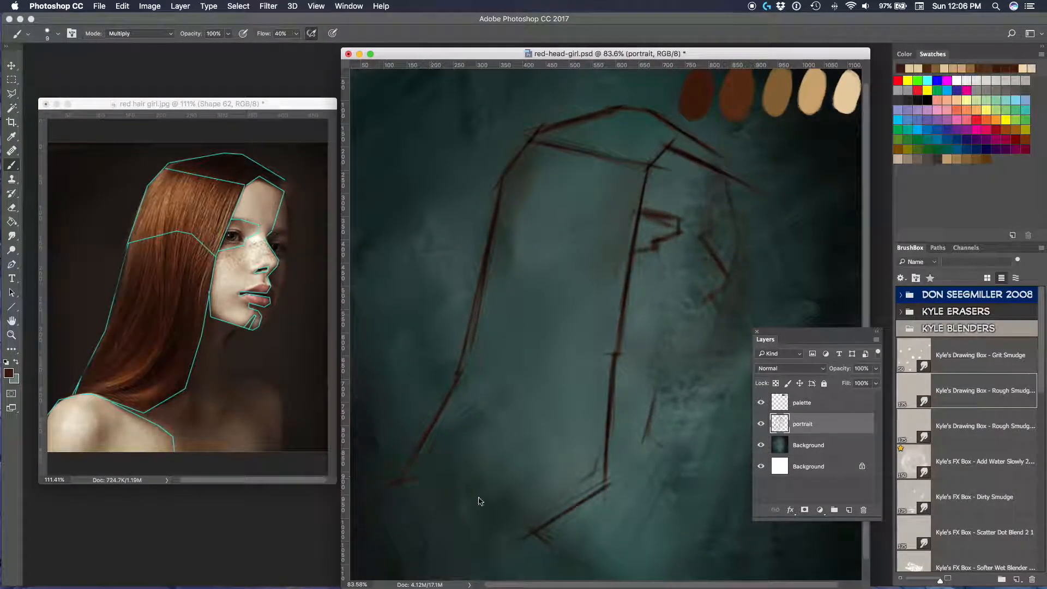
key("r")
left_click_drag(479, 500, 391, 344)
left_click_drag(456, 328, 502, 453)
left_click_drag(472, 376, 483, 402)
key("r")
left_click_drag(483, 402, 589, 466)
left_click_drag(585, 330, 514, 377)
left_click_drag(514, 377, 511, 382)
key("shift+r")
mouse_move(511, 450)
left_mouse_down()
mouse_move(503, 386)
mouse_move(437, 512)
left_mouse_up()
- Erase the sketched eye, nose and front face contour, and reset the canvas rotation
left_click(11, 208)
left_click_drag(551, 256, 611, 322)
left_click_drag(601, 382, 562, 289)
double_click(12, 321)
scroll(567, 322, "down", 3)
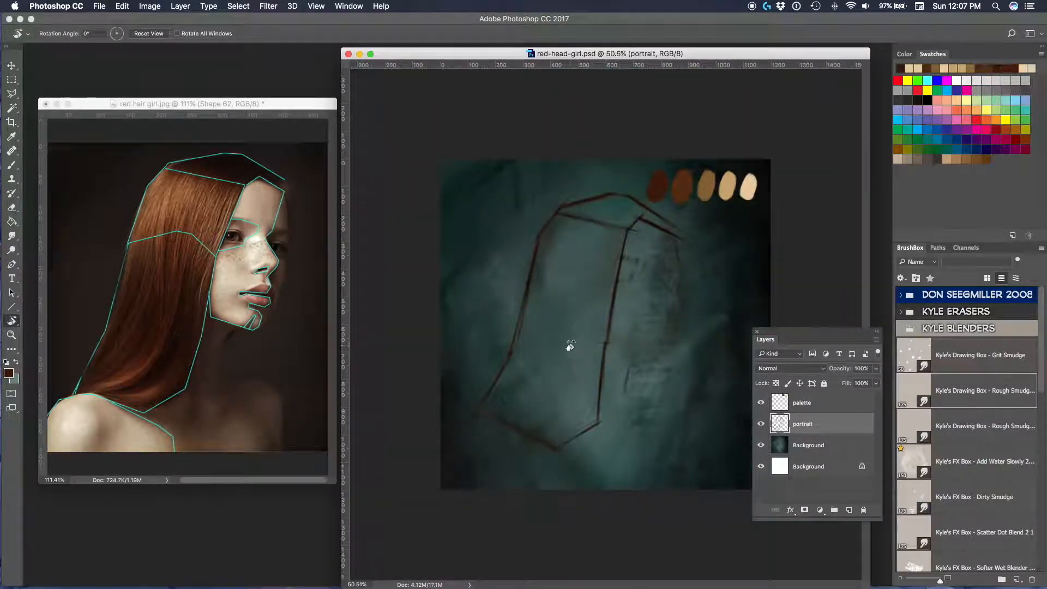
key("e")
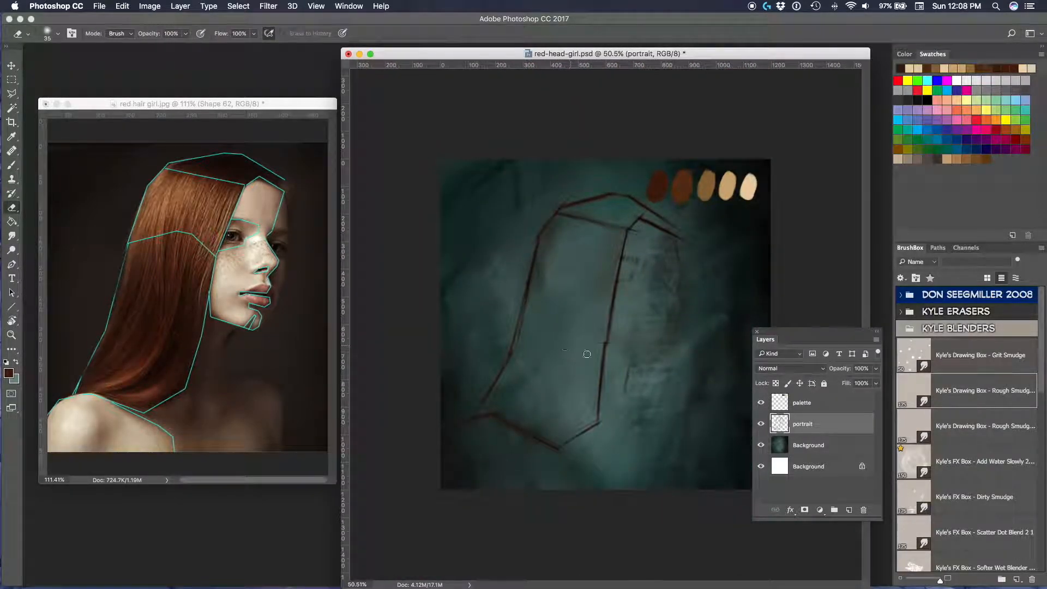
- Sketch the front edge of the forehead and set the brush mode to Clear for removing stray marks
key("b")
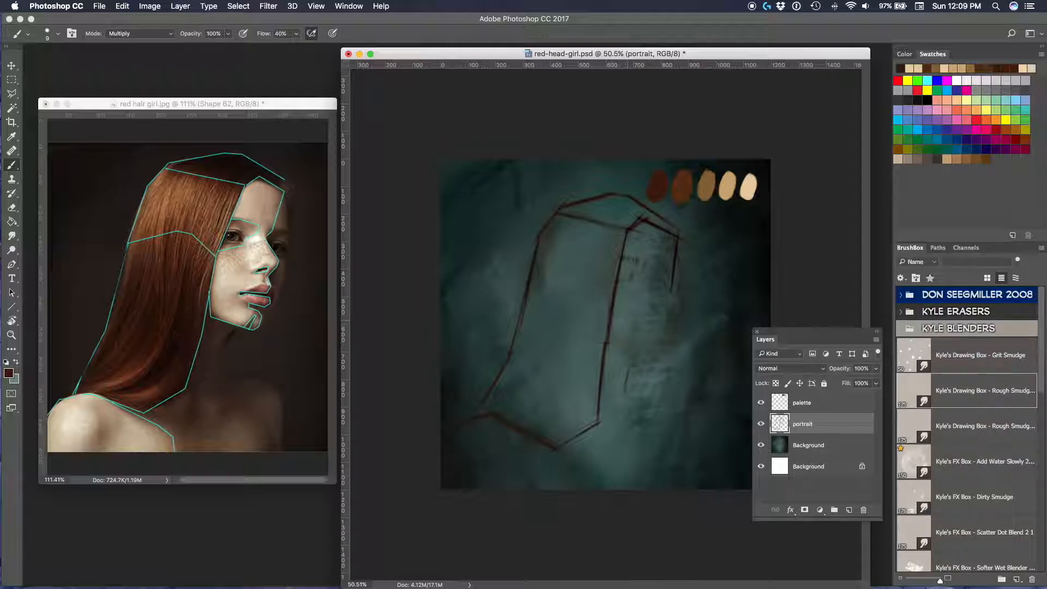
left_click(140, 33)
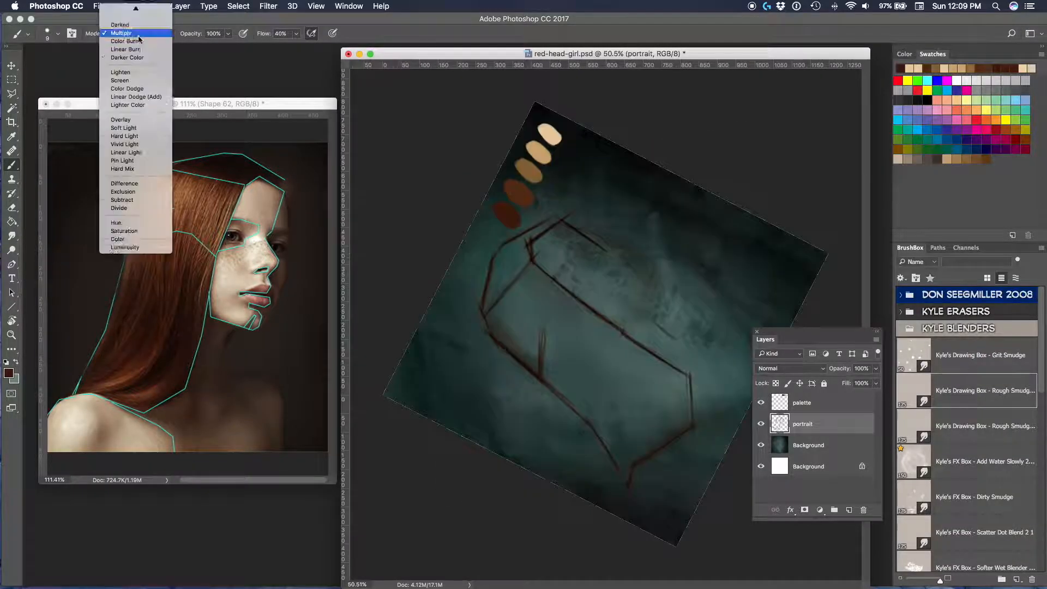
left_click(125, 35)
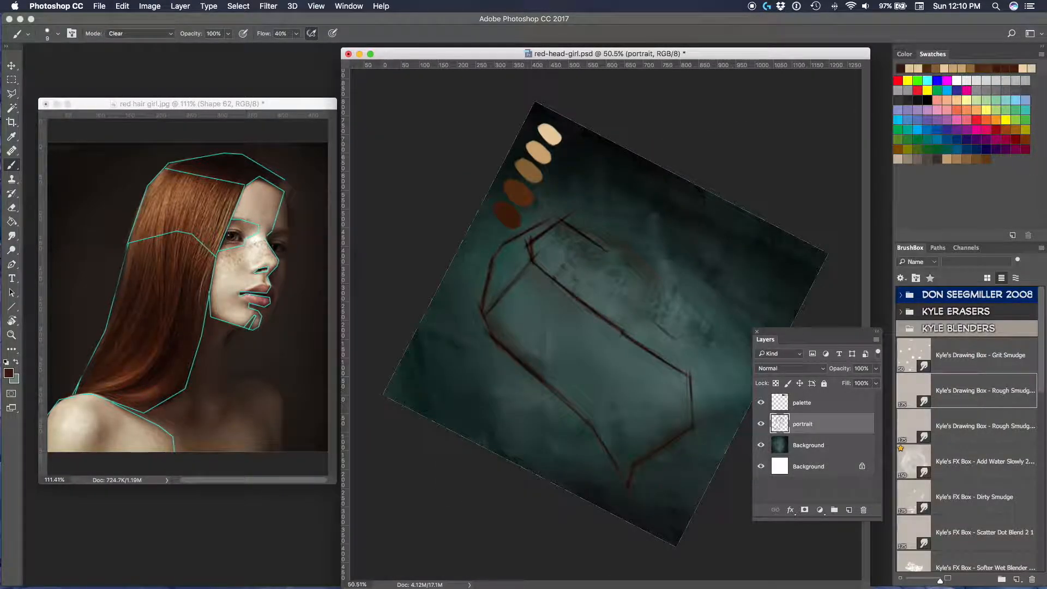
- Sketch the bent line across the hair at eye level, and erase and redraw the outer hair edge
mouse_move(540, 308)
left_mouse_down()
mouse_move(568, 293)
mouse_move(619, 298)
left_mouse_up()
scroll(606, 304, "up", 3)
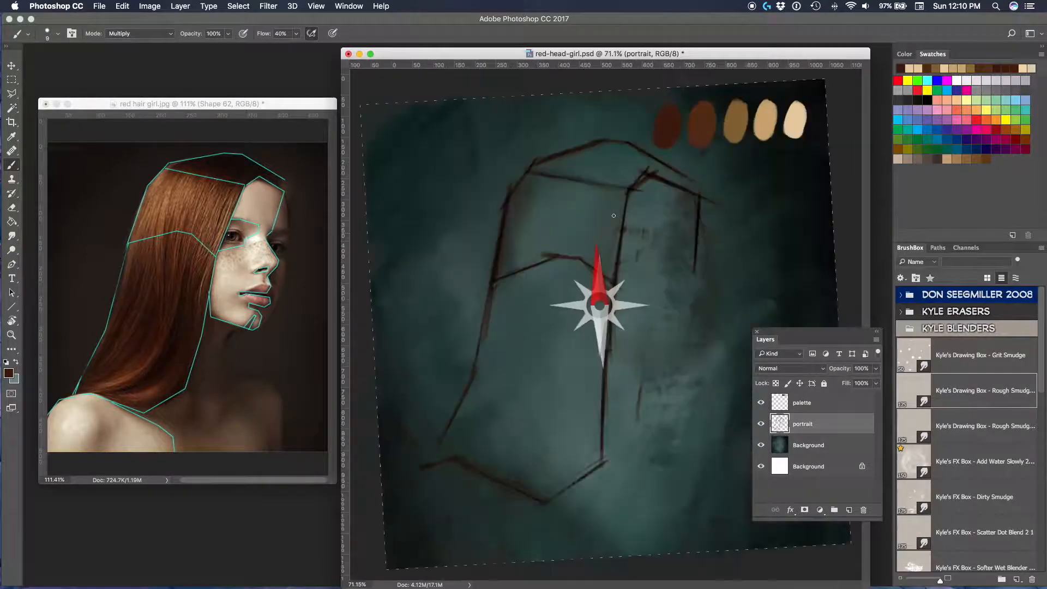
key("e")
left_click_drag(588, 237, 657, 253)
scroll(595, 271, "down", 3)
left_click_drag(555, 209, 485, 413)
key("b")
left_click_drag(530, 234, 506, 361)
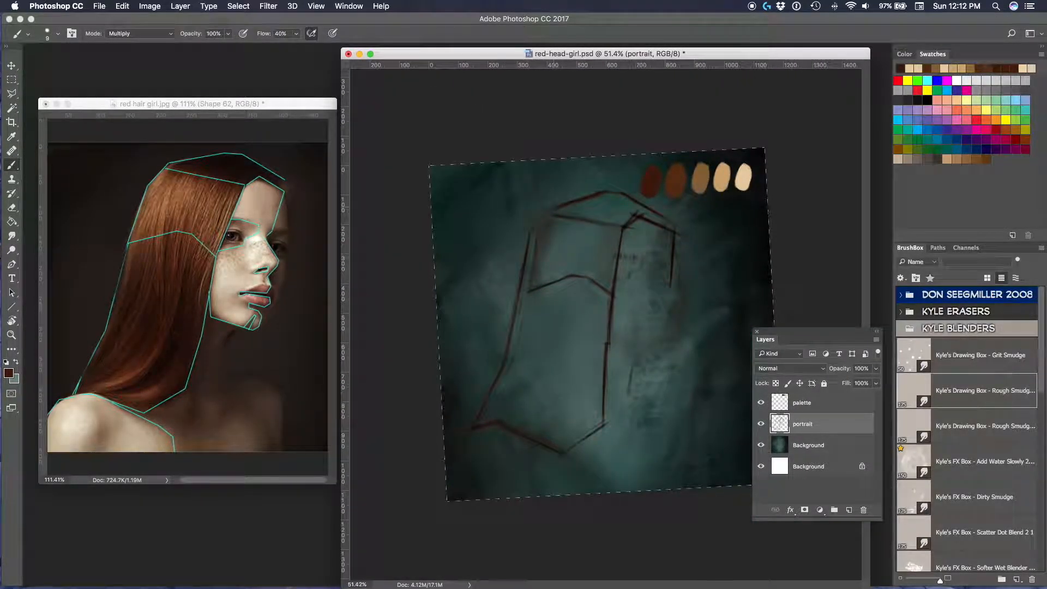
- Strengthen the hairline and the outer hair edge, and move the layer list clear of the sketch
left_click_drag(641, 246, 522, 284)
left_click_drag(507, 307, 497, 383)
left_click_drag(559, 339, 554, 371)
mouse_move(554, 371)
left_mouse_down()
mouse_move(539, 303)
mouse_move(550, 279)
left_mouse_up()
scroll(589, 306, "up", 3)
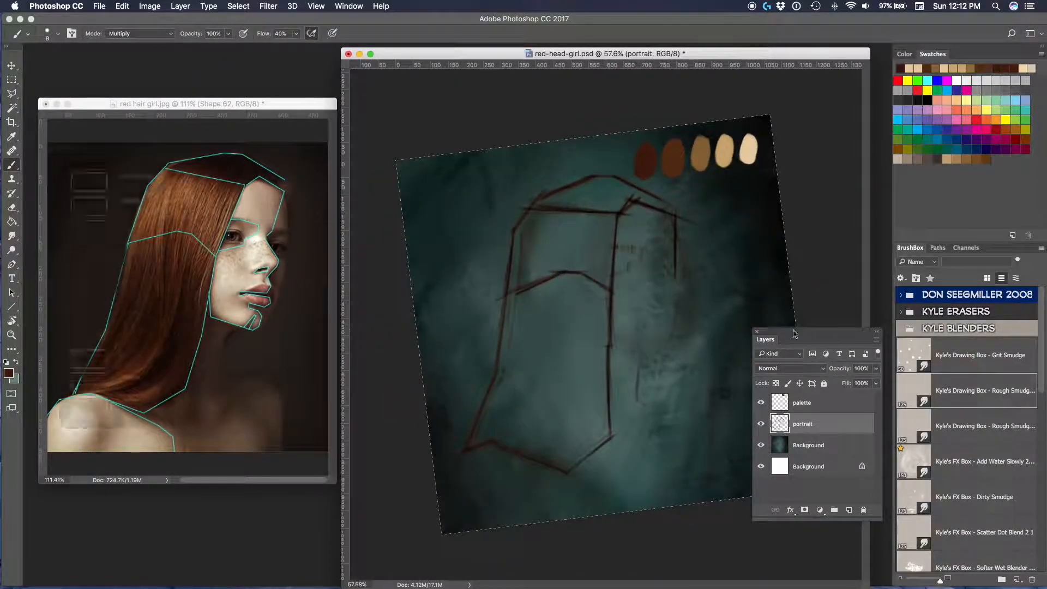
left_click_drag(795, 332, 840, 334)
left_click_drag(597, 257, 624, 261)
left_click_drag(562, 326, 558, 366)
scroll(606, 322, "down", 1)
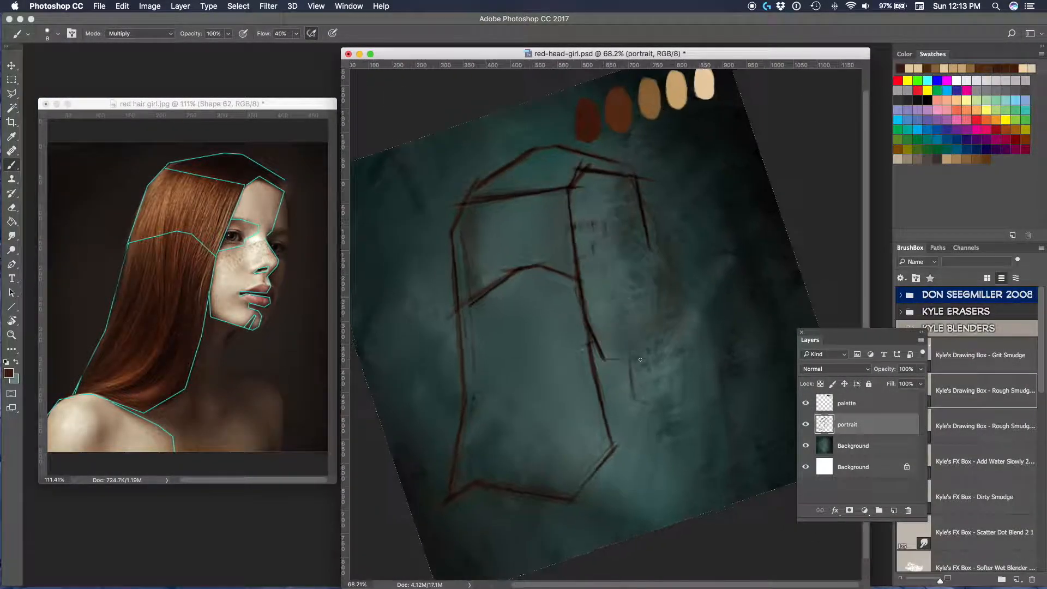
- Sketch the jawline from the inner hair edge and extend that edge further down with an angled end
left_click_drag(572, 323, 572, 416)
key("ctrl+z")
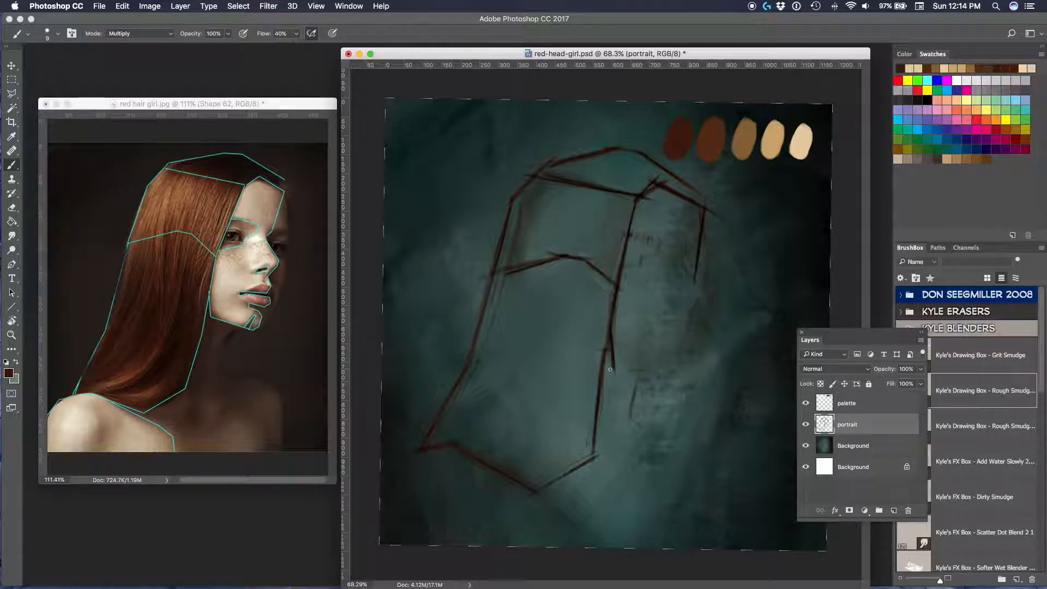
left_click_drag(605, 385, 578, 488)
key("super+z")
left_click_drag(603, 392, 573, 513)
left_click_drag(574, 513, 532, 539)
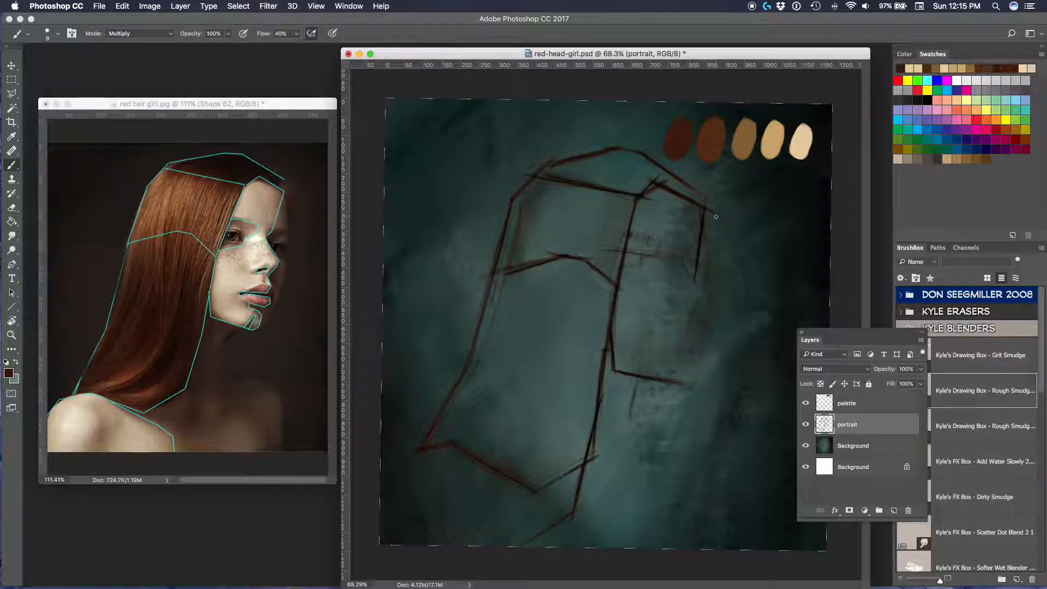
- Erase the old lower hair edge and redraw the lengthened inner edge of the hair
key("e")
left_click_drag(695, 257, 715, 208)
left_click_drag(534, 491, 453, 444)
left_click_drag(596, 443, 576, 505)
key("b")
left_click_drag(599, 411, 575, 502)
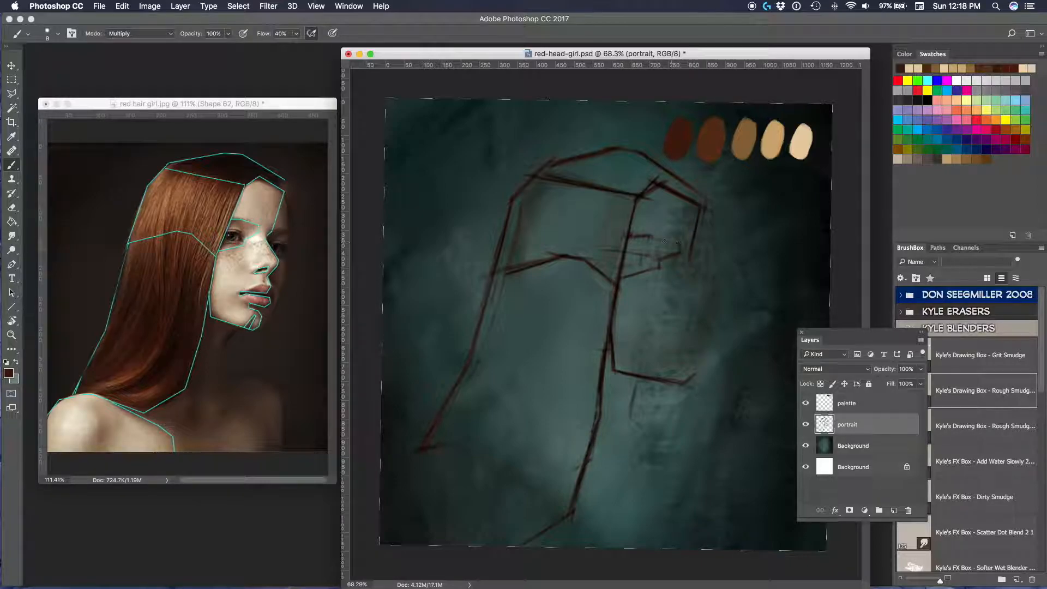
- Complete the angular block of the near eye socket and erase the front edge of the forehead
key("e")
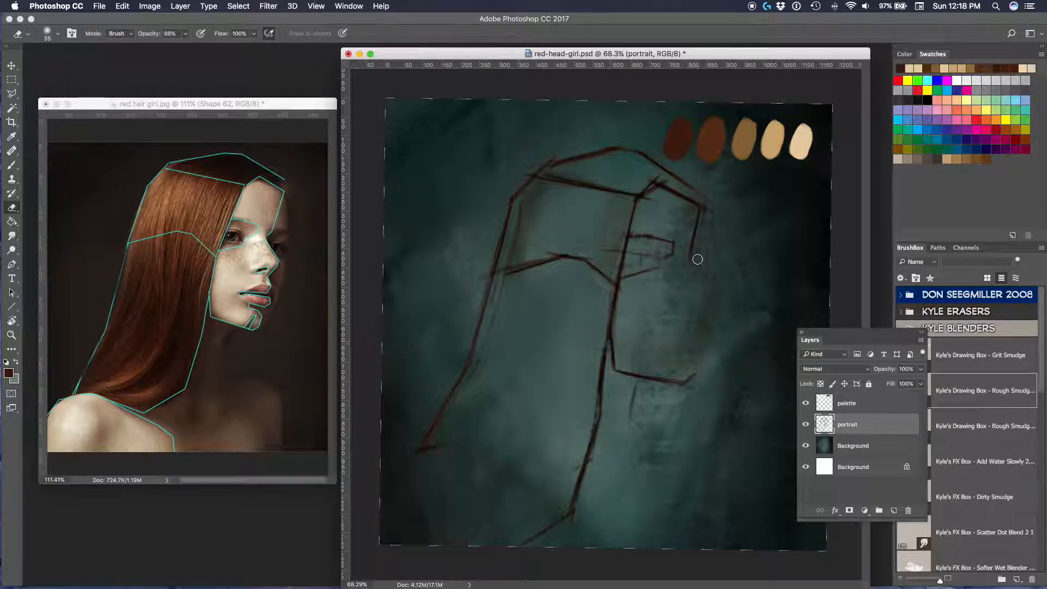
key("b")
left_click_drag(652, 271, 618, 279)
key("e")
left_click_drag(704, 198, 691, 257)
key("b")
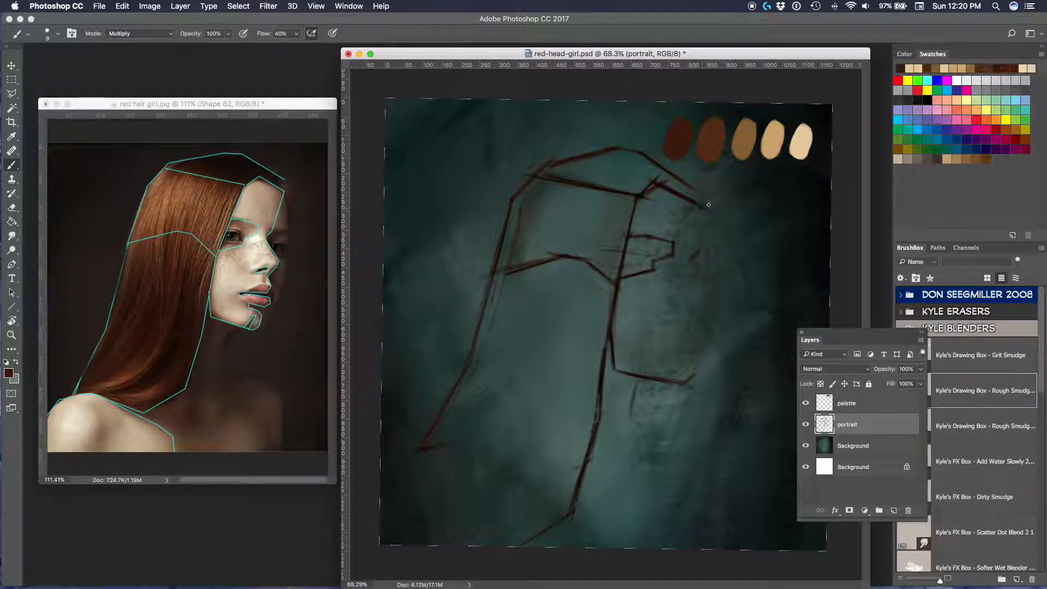
- Sketch the angular forehead and nose contour, the cheek plane, the lip line and the chin
left_click_drag(709, 282, 712, 304)
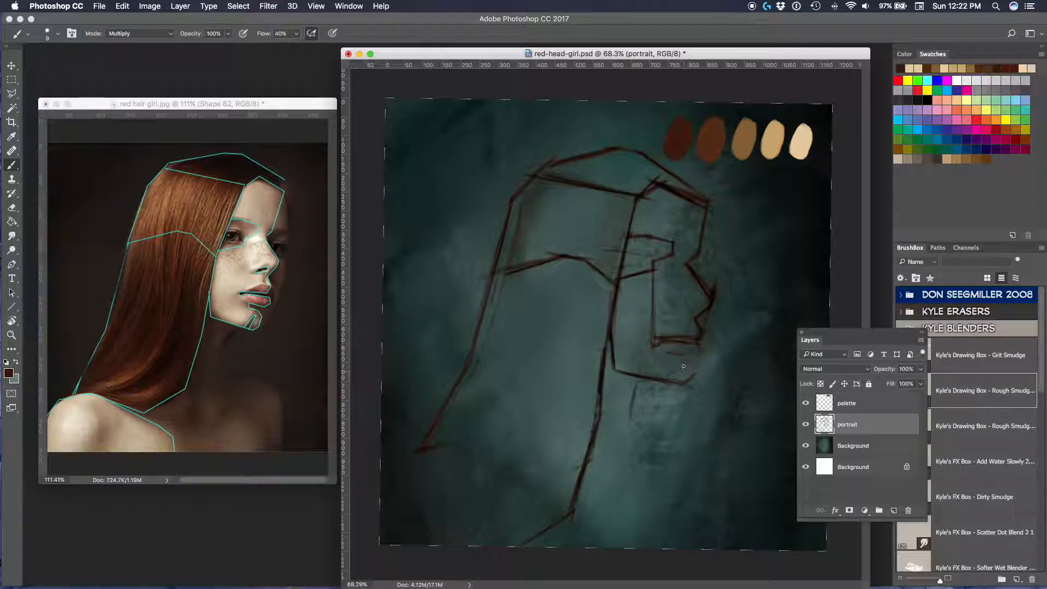
key("r")
mouse_move(711, 206)
left_mouse_down()
mouse_move(465, 252)
mouse_move(531, 333)
left_mouse_up()
scroll(605, 322, "down", 3)
scroll(606, 322, "up", 5)
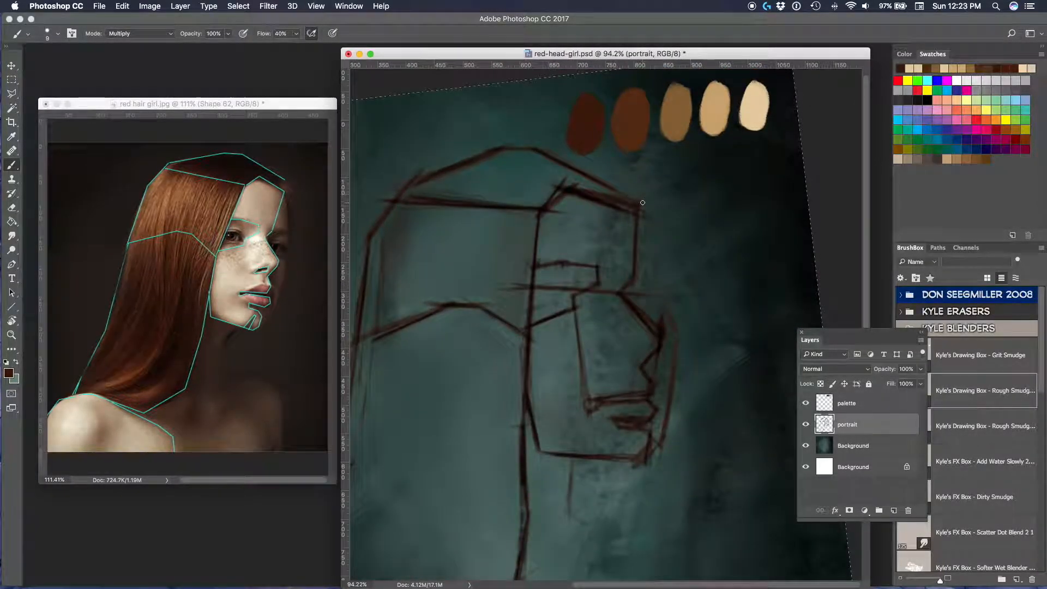
- Strengthen the forehead, nose and lip lines and draw the contour of the far side of the face
key("r")
left_click_drag(643, 202, 731, 305)
left_click_drag(689, 185, 691, 317)
key("r")
left_click_drag(622, 134, 453, 240)
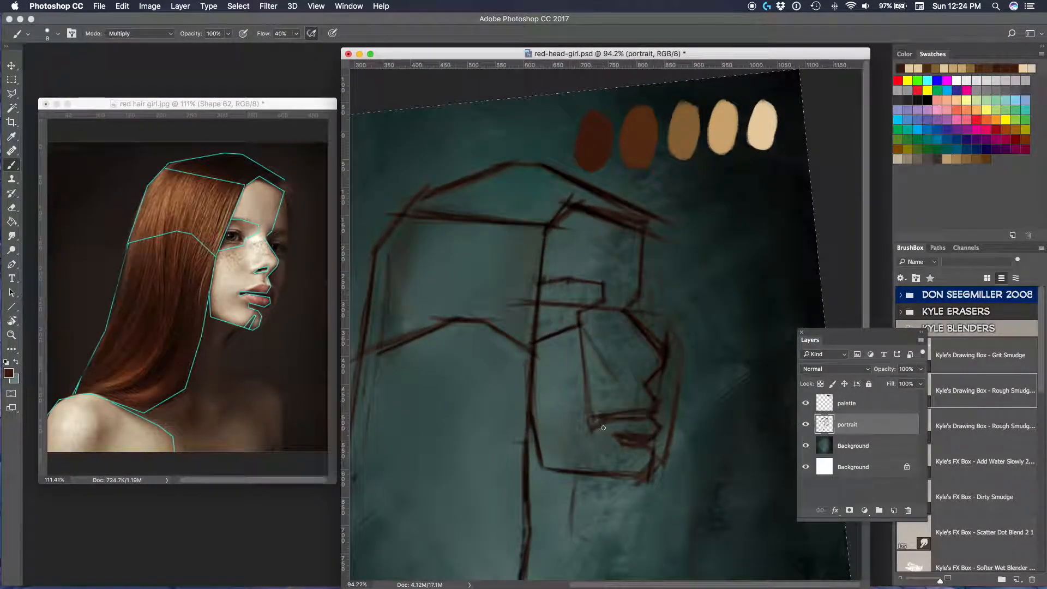
left_click_drag(662, 397, 661, 346)
left_click_drag(607, 213, 645, 225)
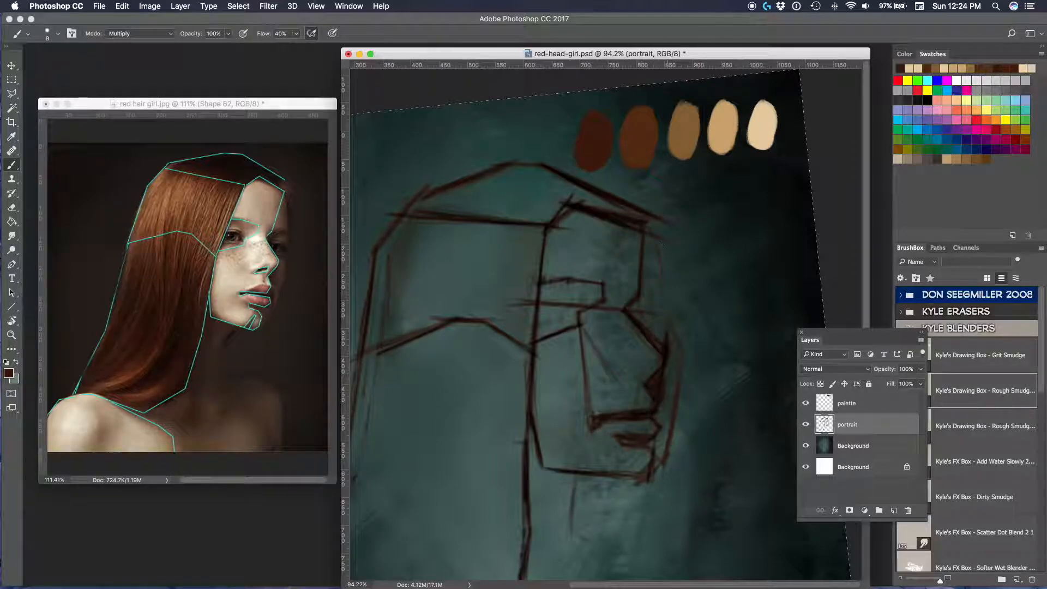
left_click_drag(682, 357, 658, 473)
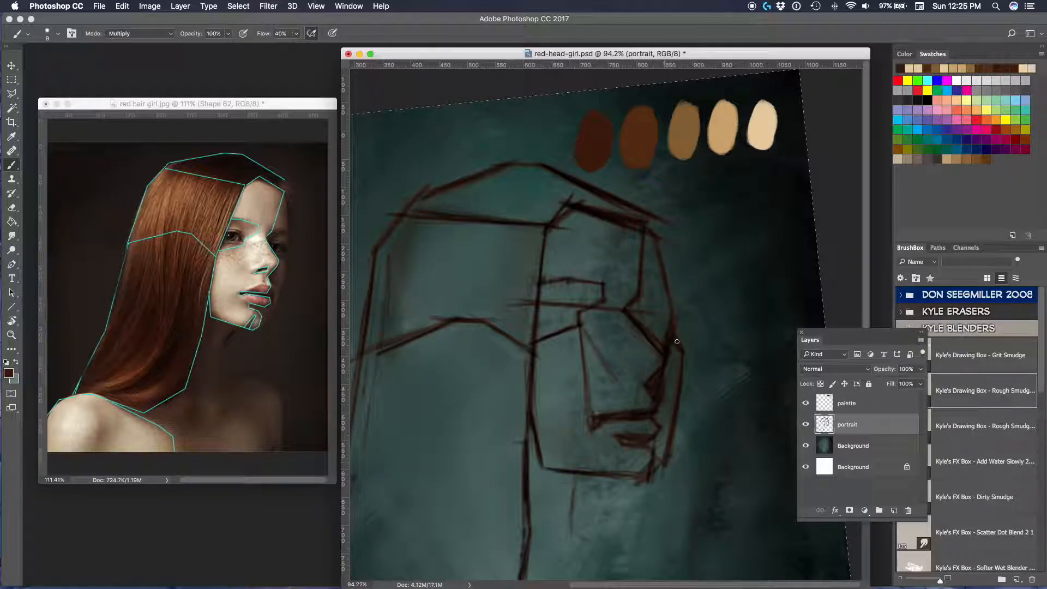
- Set the brush mode to Clear and trim the overshooting line ends around the forehead, face and hair
left_click_drag(665, 220, 665, 258)
scroll(665, 258, "down", 2)
mouse_move(716, 227)
left_mouse_down()
mouse_move(722, 296)
mouse_move(703, 335)
mouse_move(524, 277)
left_mouse_up()
key("shift+alt+r")
key("r")
left_click_drag(478, 396, 451, 337)
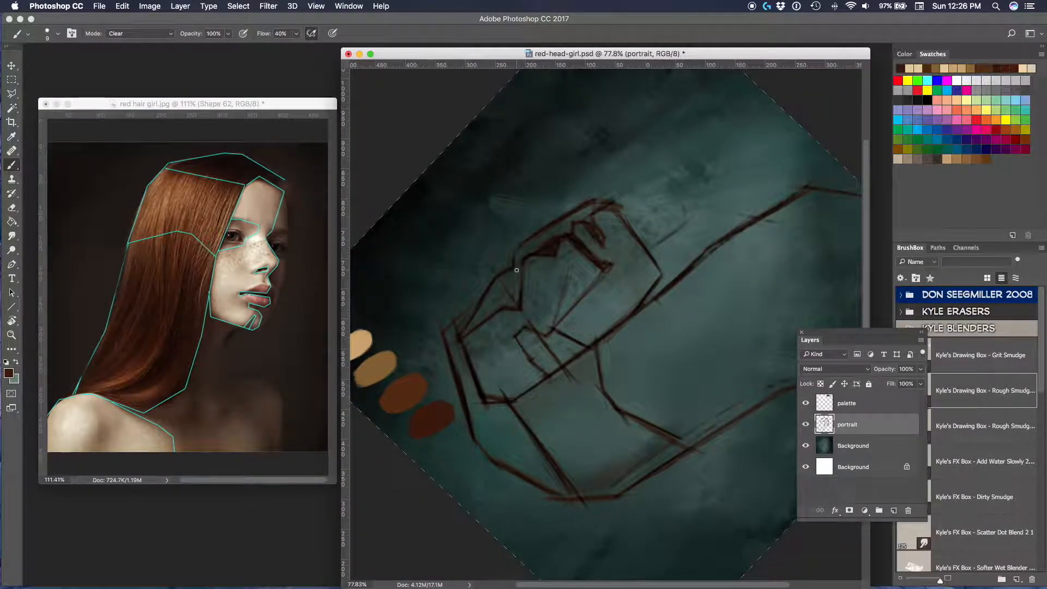
key("r")
left_click_drag(629, 425, 516, 271)
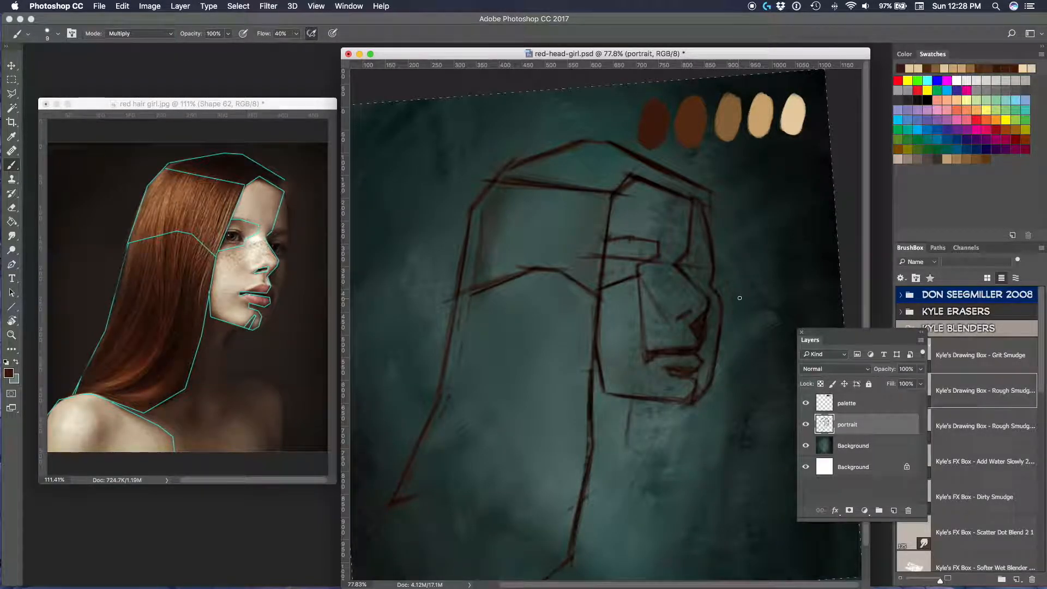
- Refine the nose, mouth and chin and sketch the neck, alternating the brush between Clear and Multiply modes
left_click(140, 34)
left_click(117, 36)
key("alt+shift+m")
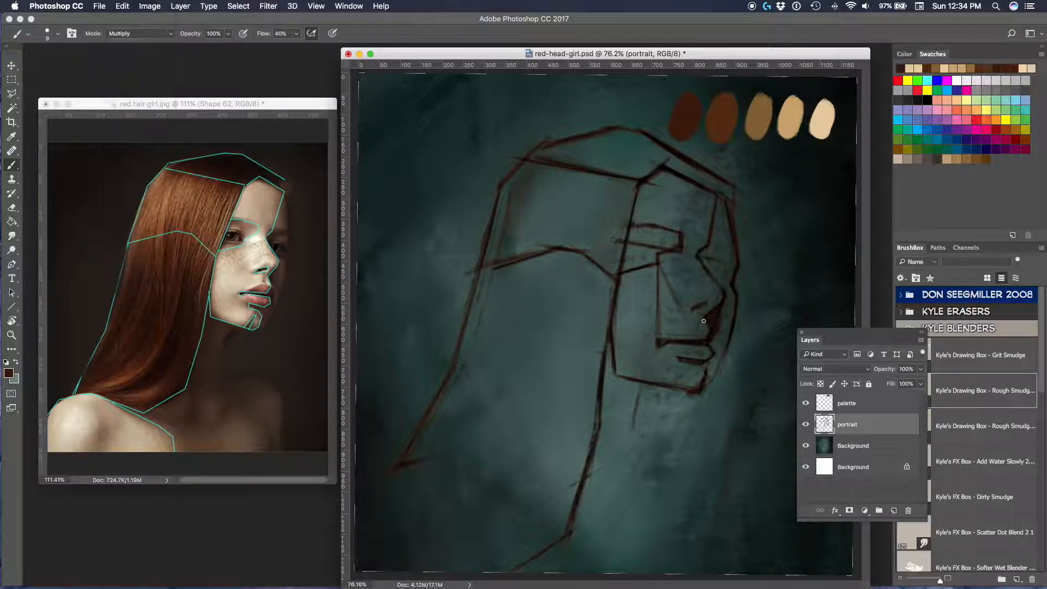
key("r")
left_click_drag(713, 383, 600, 446)
key("shift+alt+r")
key("r")
mouse_move(525, 330)
left_mouse_down()
mouse_move(587, 357)
mouse_move(578, 375)
mouse_move(632, 466)
left_mouse_up()
key("shift+alt+m")
scroll(632, 466, "down", 3)
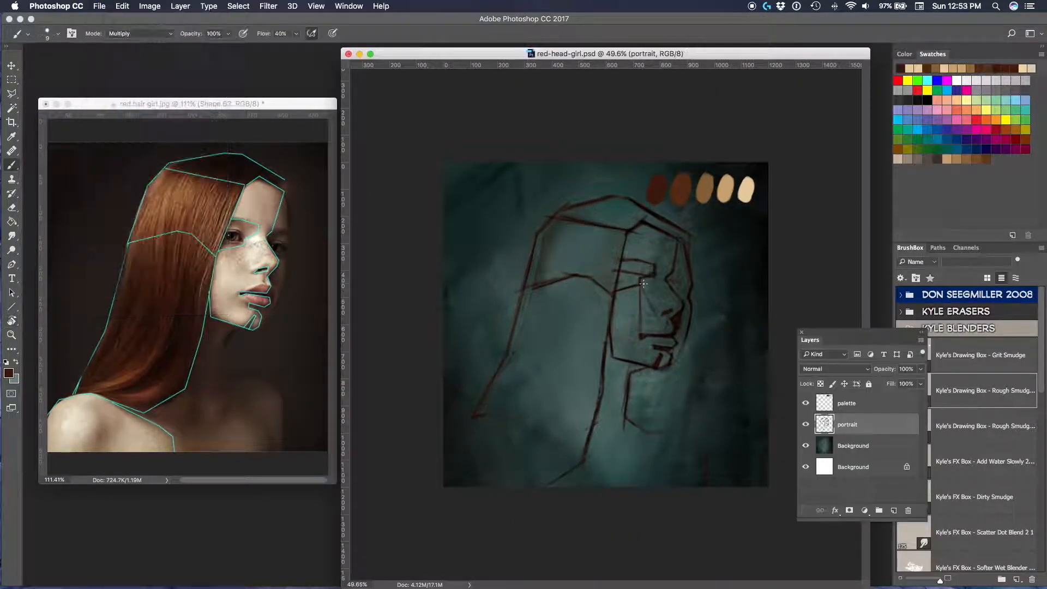
- Select the top of the head on the portrait layer, move it up slightly and deselect
key("m")
left_click(11, 65)
left_click_drag(644, 213, 644, 202)
key("super+d")
key("b")
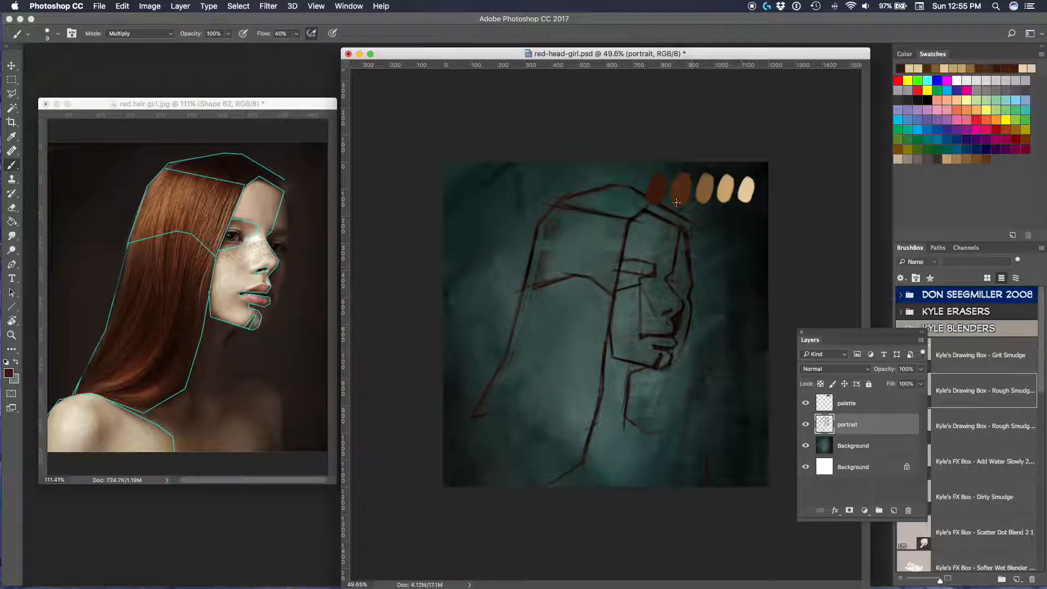
- Clean up the excess strokes around the hair and face with the brush in Clear mode
key("r")
left_click_drag(649, 350, 584, 376)
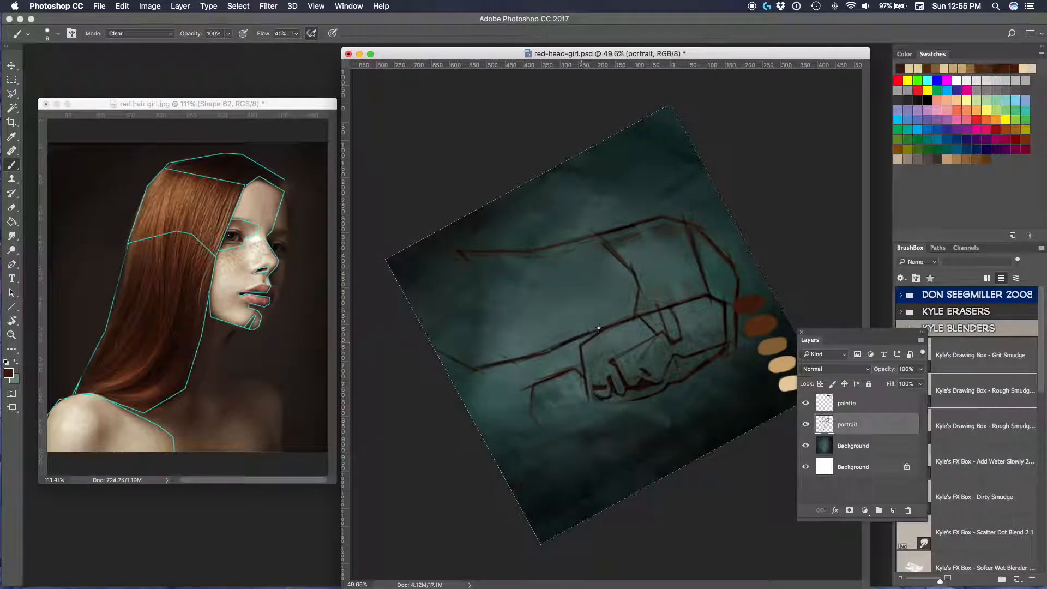
key("r")
left_click_drag(539, 351, 536, 345)
mouse_move(604, 396)
left_mouse_down()
mouse_move(673, 355)
mouse_move(667, 347)
left_mouse_up()
left_click(140, 33)
left_click(123, 57)
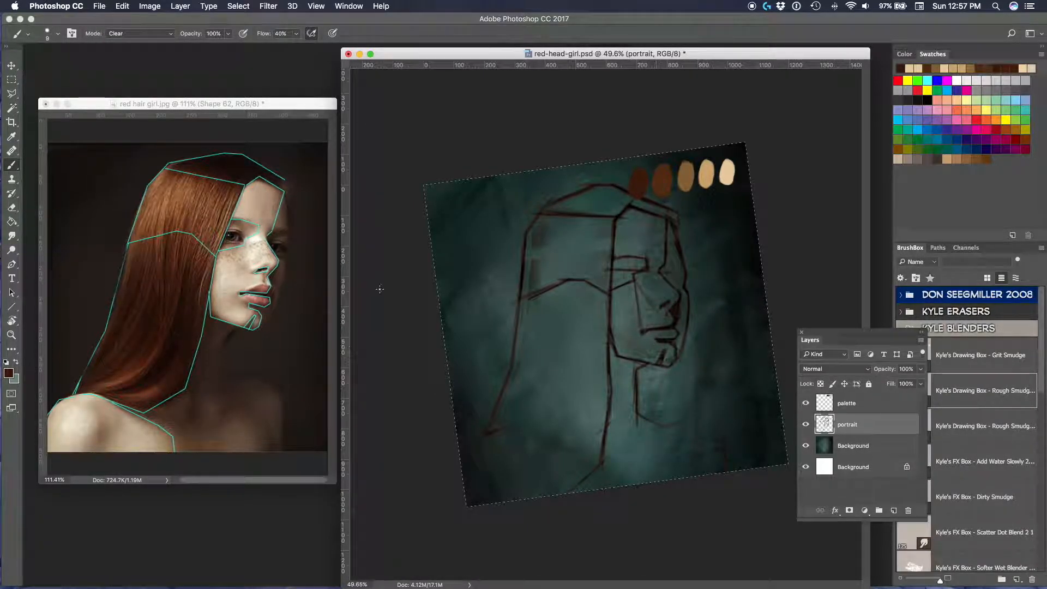
- Sketch the near and far eyes inside their sockets with dark brown lines
key("r")
left_click_drag(696, 306, 113, 71)
key("r")
left_click_drag(541, 274, 673, 280)
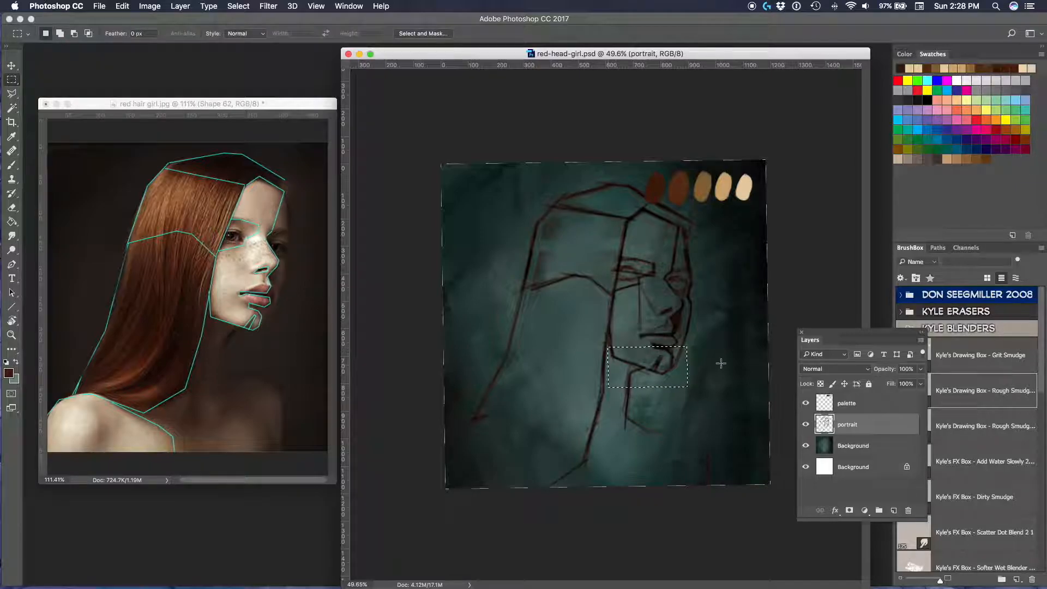
- Select the jaw and chin area of the sketch, adjust it with Free Transform and deselect
left_click_drag(610, 345, 629, 385)
key("v")
key("super+t")
key("Return")
key("super+d")
- Scale the whole portrait sketch down slightly with Free Transform and return to the Brush tool
left_click(192, 103)
left_click_drag(192, 114, 192, 245)
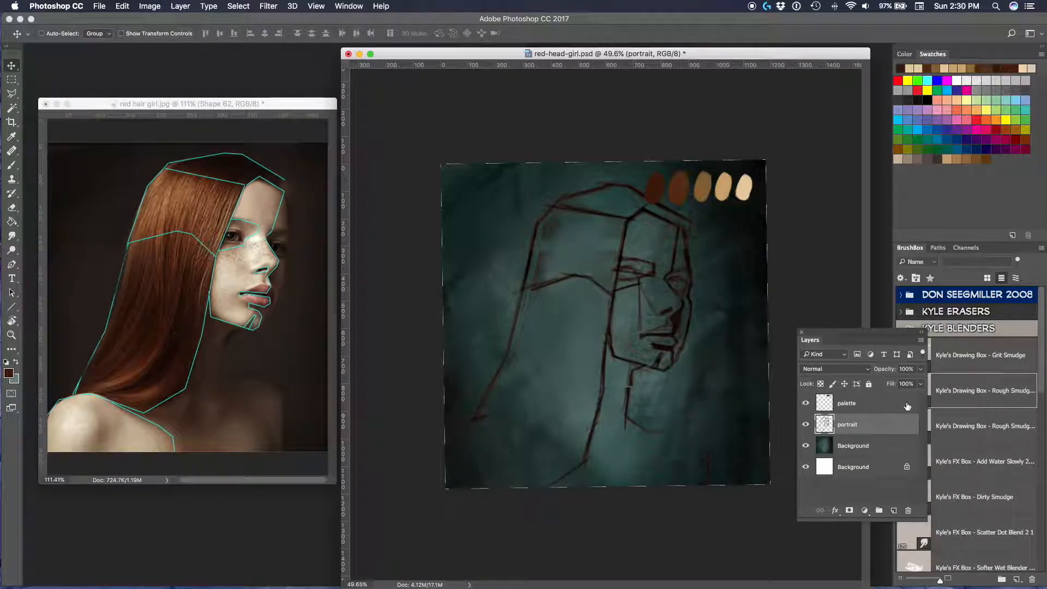
key("b")
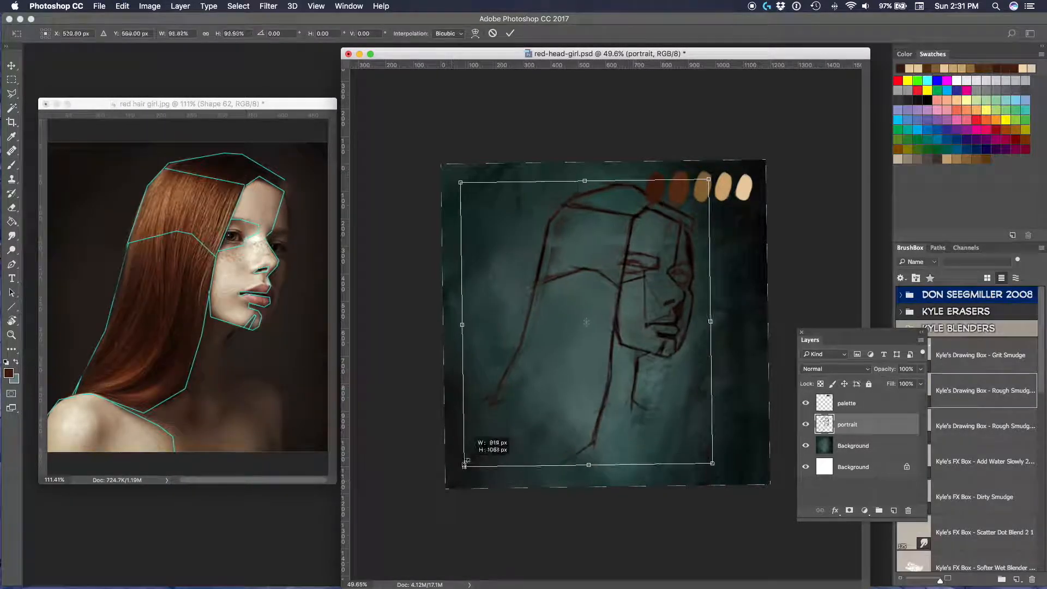
left_click_drag(466, 463, 466, 458)
key("Return")
key("b")
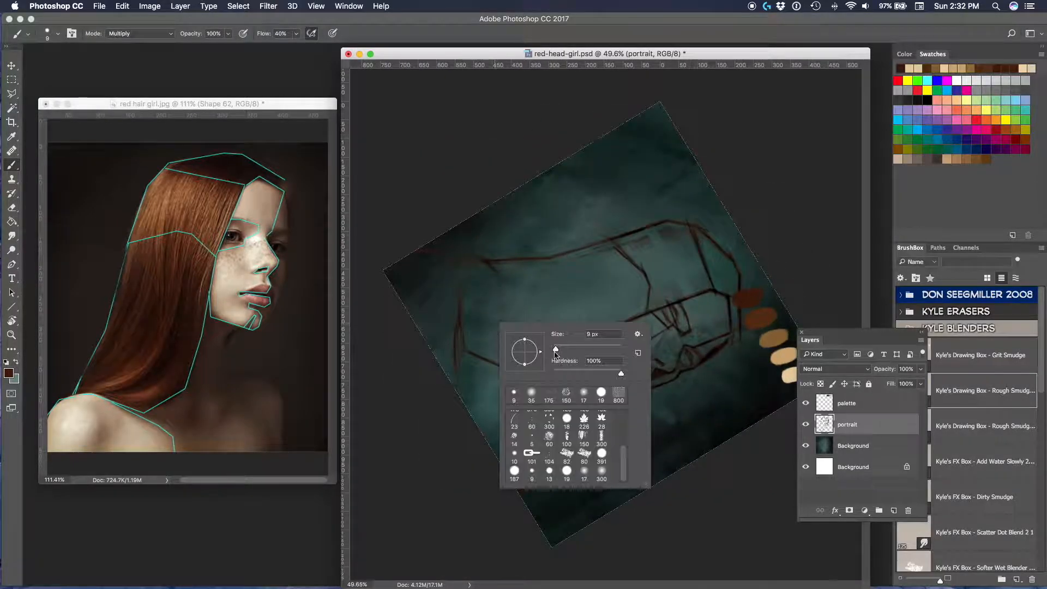
- Block in the neck, chest and near eye socket with flat dark brown using the Gouache A Go Go brush
key("Return")
left_click(139, 34)
left_click(117, 33)
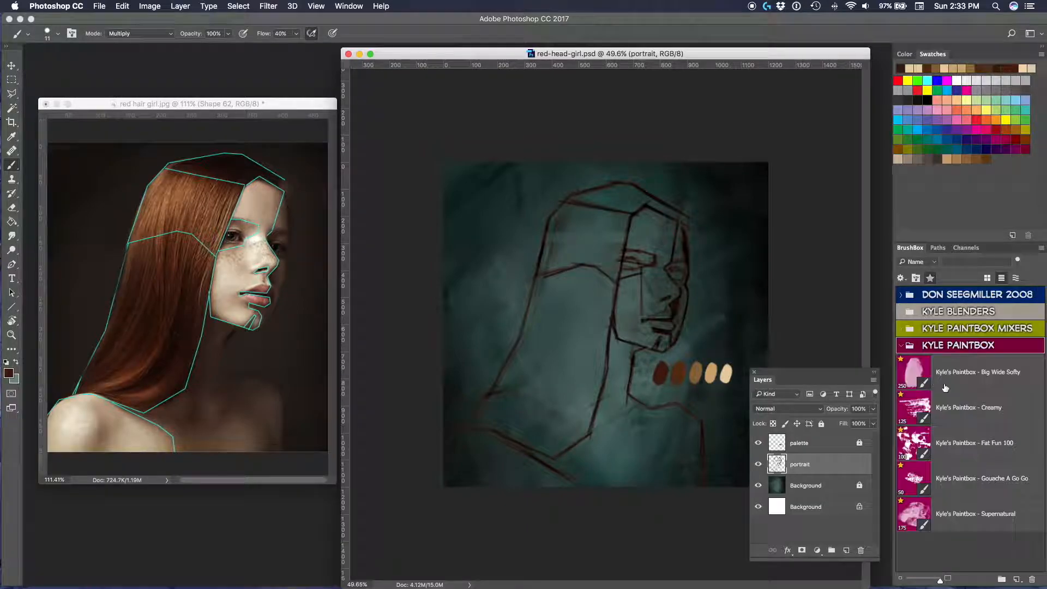
mouse_move(644, 406)
left_mouse_down()
mouse_move(618, 351)
mouse_move(594, 434)
mouse_move(674, 444)
mouse_move(672, 410)
mouse_move(597, 466)
mouse_move(639, 475)
left_mouse_up()
left_click_drag(600, 285, 634, 284)
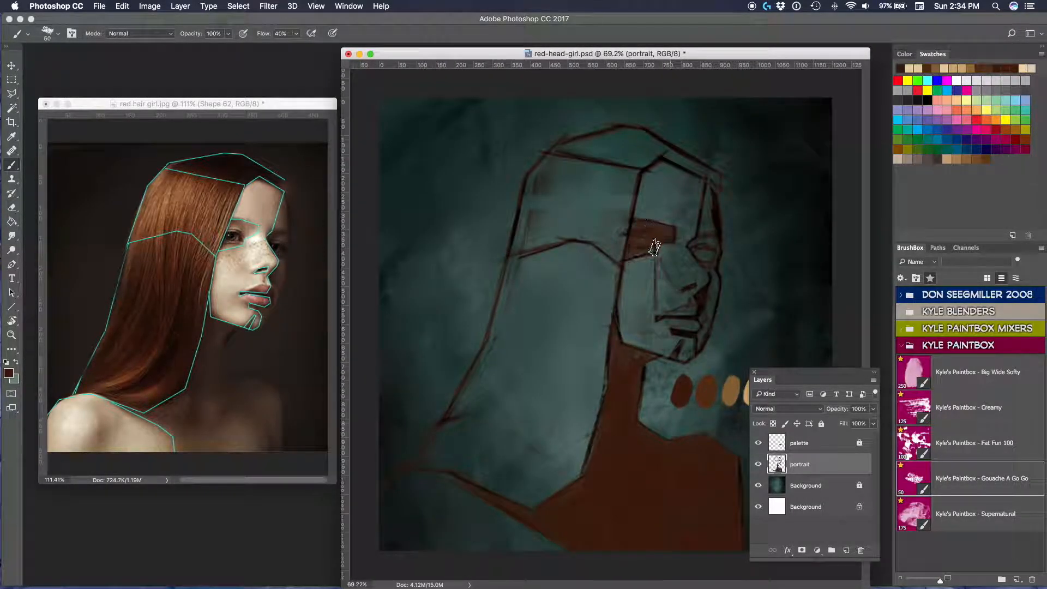
- Fill the far shadow side of the face with dark brown and reduce the brush to 44 px
mouse_move(727, 220)
left_mouse_down()
mouse_move(695, 241)
mouse_move(713, 289)
left_mouse_up()
scroll(732, 256, "up", 5)
right_click(609, 203)
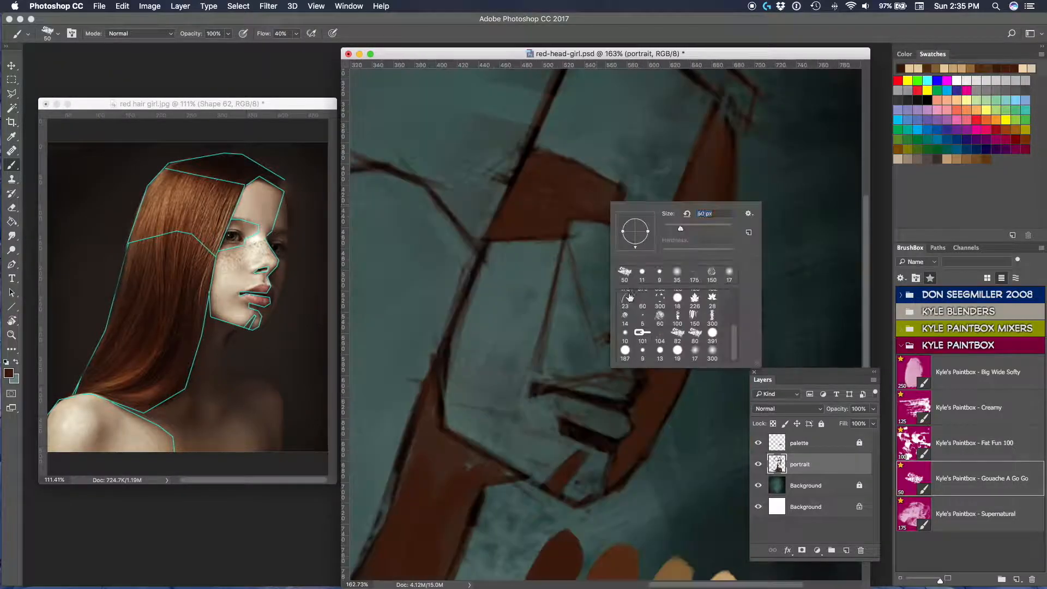
left_click_drag(680, 229, 663, 229)
key("Return")
left_click_drag(613, 337, 665, 532)
- Fill the top plane of the hair and the strip along the forehead with flat dark brown
left_click_drag(617, 178, 642, 178)
left_click_drag(642, 178, 513, 166)
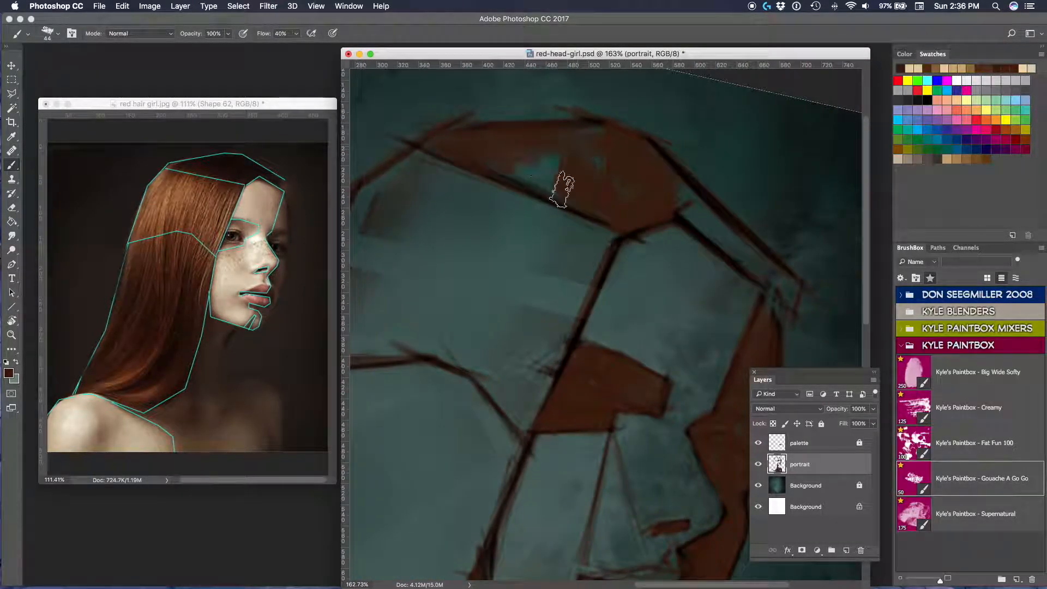
left_click_drag(679, 180, 764, 273)
- Sample the medium brown from the palette and fill the lit upper side section of the hair
scroll(676, 176, "down", 5)
left_click(679, 413, "alt")
mouse_move(565, 184)
left_mouse_down()
mouse_move(532, 237)
mouse_move(632, 255)
mouse_move(621, 179)
left_mouse_up()
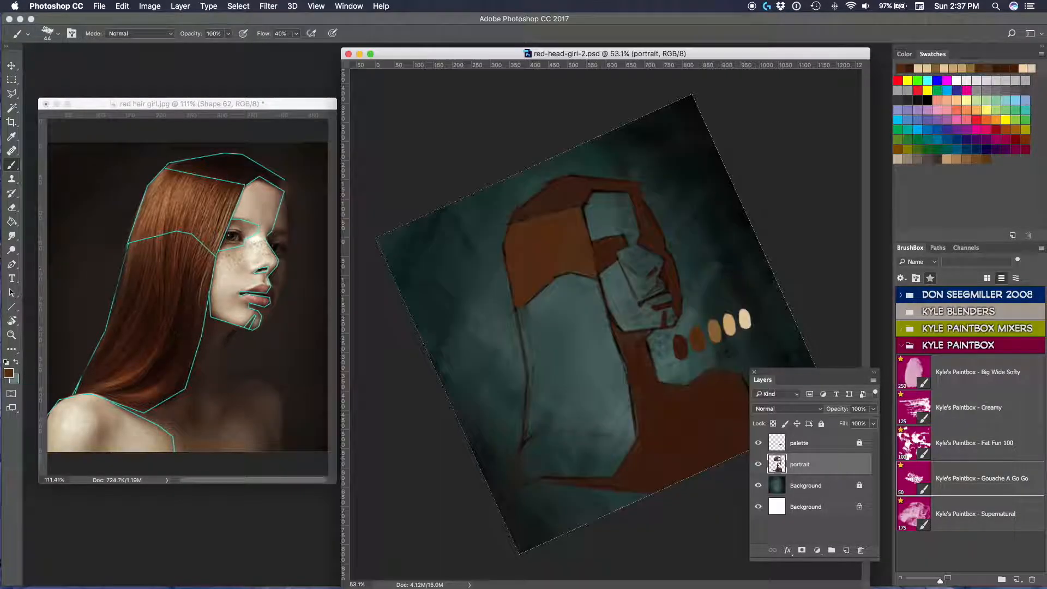
- Fill the light planes of the forehead, cheek, nose and chin with flat tan inside the sketch lines
scroll(586, 245, "up", 2)
left_click_drag(540, 238, 599, 236)
left_click_drag(603, 240, 613, 294)
left_click_drag(587, 344, 628, 403)
left_click_drag(616, 331, 602, 303)
left_click_drag(565, 401, 576, 429)
key("r")
mouse_move(576, 430)
left_mouse_down()
mouse_move(497, 315)
mouse_move(452, 376)
left_mouse_up()
scroll(592, 316, "up", 2)
mouse_move(532, 409)
left_mouse_down()
mouse_move(589, 374)
mouse_move(595, 395)
left_mouse_up()
scroll(605, 349, "up", 3)
key("r")
mouse_move(628, 382)
left_mouse_down()
mouse_move(557, 382)
mouse_move(518, 354)
left_mouse_up()
left_click_drag(567, 333, 568, 431)
left_click_drag(455, 322, 431, 367)
mouse_move(480, 306)
left_mouse_down()
mouse_move(572, 289)
mouse_move(494, 279)
mouse_move(594, 210)
left_mouse_up()
key("r")
left_click_drag(549, 243, 548, 300)
mouse_move(491, 251)
left_mouse_down()
mouse_move(482, 309)
mouse_move(619, 204)
mouse_move(726, 327)
left_mouse_up()
scroll(482, 308, "down", 2)
key("r")
scroll(606, 324, "down", 2)
left_click_drag(605, 256, 611, 349)
- Sample the palette's dark brown and fill the long lower hair with loose lengthwise strokes
left_click(752, 349, "alt")
left_click_drag(567, 268, 436, 350)
left_click_drag(546, 349, 512, 251)
left_click_drag(491, 327, 448, 493)
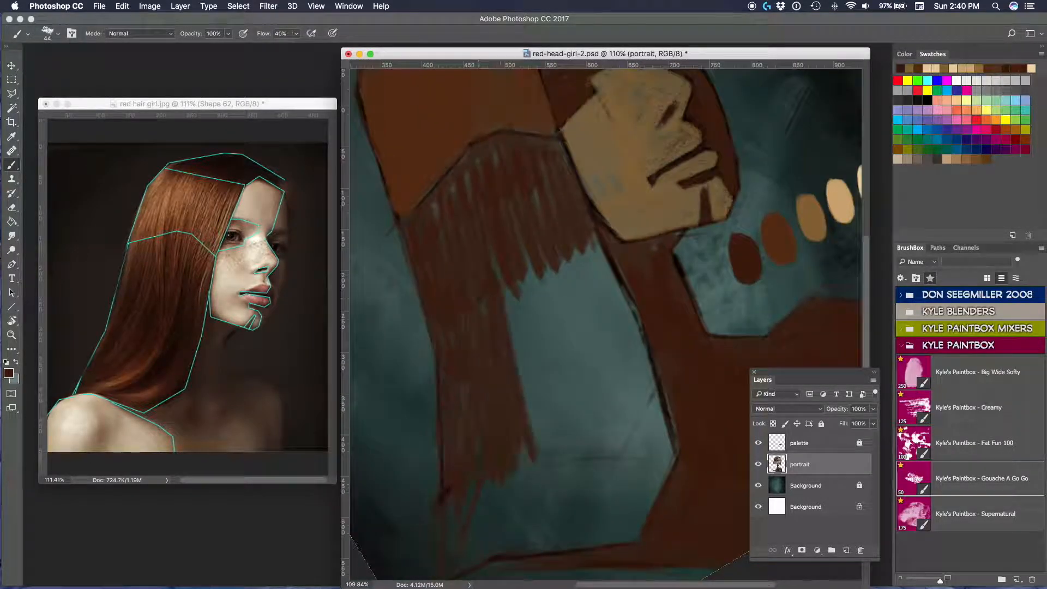
left_click_drag(568, 256, 644, 491)
left_click_drag(518, 453, 480, 551)
left_click_drag(600, 393, 600, 262)
left_click_drag(655, 311, 687, 409)
- Sample the palette's tan, fill the near shoulder with it and save the file
left_click(791, 301, "alt")
mouse_move(611, 229)
left_mouse_down()
mouse_move(589, 444)
mouse_move(590, 219)
left_mouse_up()
mouse_move(464, 436)
left_mouse_down()
mouse_move(505, 526)
mouse_move(447, 297)
left_mouse_up()
key("r")
mouse_move(469, 309)
left_mouse_down()
mouse_move(545, 431)
mouse_move(512, 328)
left_mouse_up()
left_click_drag(382, 349, 600, 458)
left_click_drag(563, 232, 505, 306)
scroll(505, 306, "down", 3)
key("super+s")
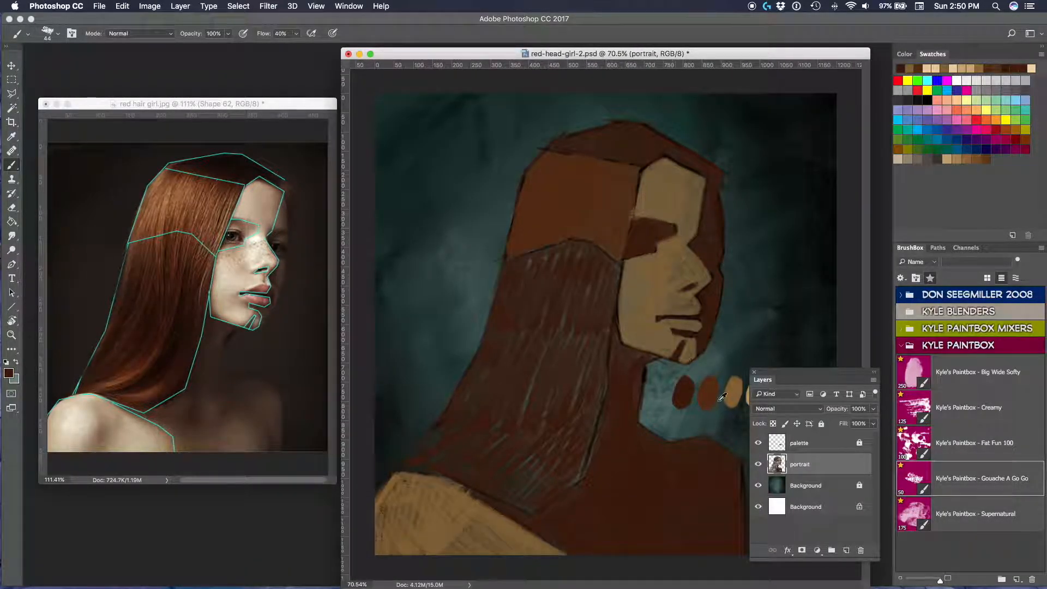
- Mix muted pink tones in the Color Picker and paint the upper and lower lips with them
left_click(675, 243, "alt")
left_click(691, 247, "alt")
key("n")
left_click(311, 189)
left_click_drag(342, 158, 438, 153)
key("Return")
key("n")
left_click(398, 270)
key("Return")
key("n")
left_click(415, 267)
key("Return")
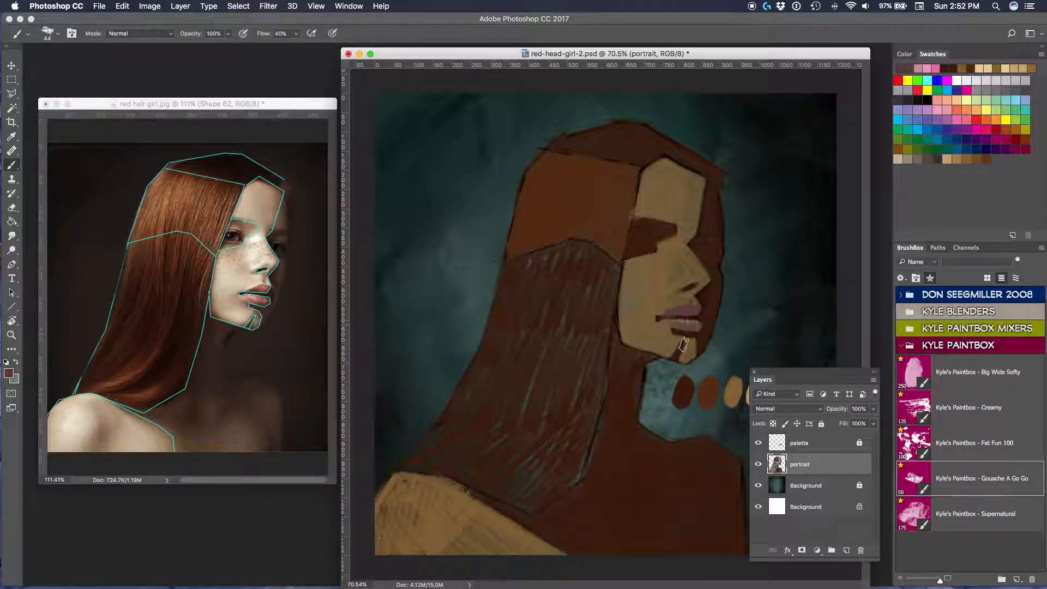
- Hide the guide lines over the reference photo and switch to the Kyle's Paintbox Creamy brush
left_click_drag(187, 104, 189, 103)
left_click(758, 443)
left_click(670, 300, "alt")
left_click(686, 297, "alt")
left_click(968, 407)
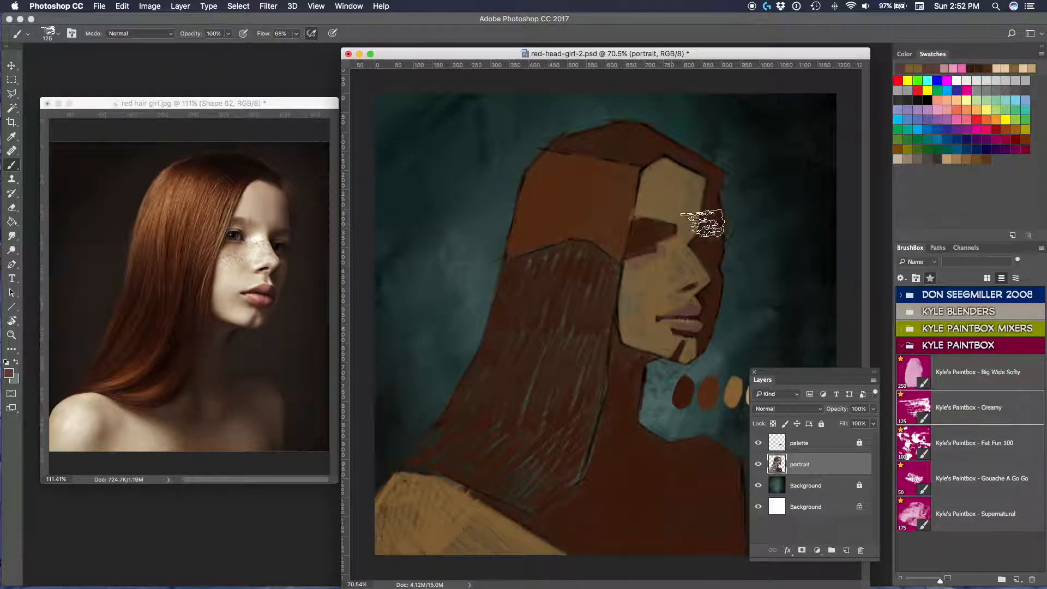
- Blend sampled skin and shadow tones into the forehead, eye socket, cheek and chin, reducing the Creamy brush to 62 px
left_click_drag(704, 183, 671, 170)
left_click(672, 172, "alt")
left_click(667, 274, "alt")
right_click(677, 299)
left_click_drag(771, 326, 748, 326)
key("Return")
left_click(712, 233, "alt")
left_click(664, 348, "alt")
left_click(699, 356, "alt")
- Paint orange strands through the upper side hair and dark strands through the lower hair
left_click_drag(579, 258, 604, 162)
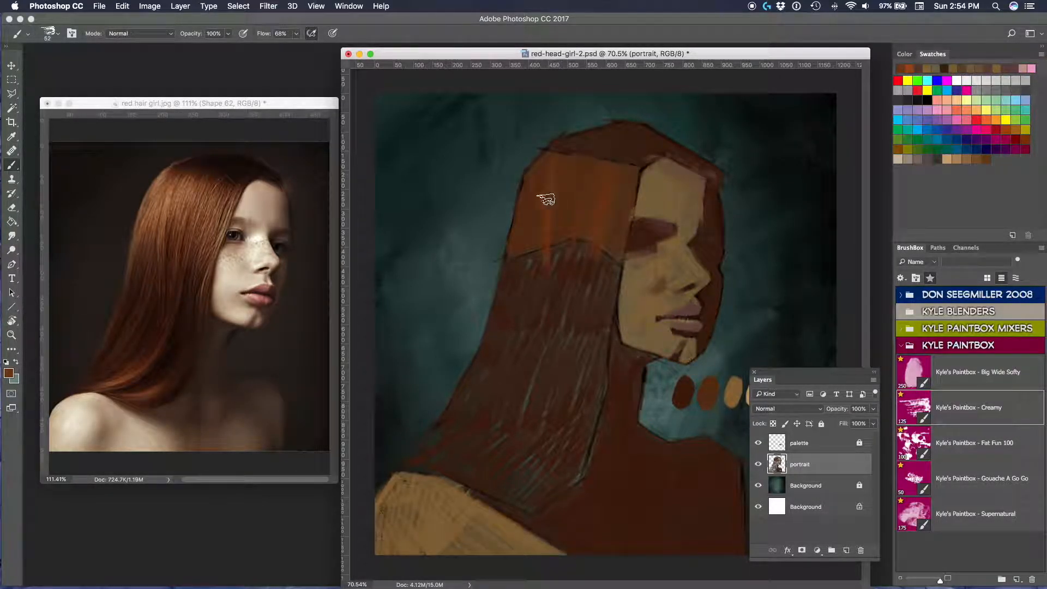
left_click(582, 455, "alt")
left_click_drag(555, 442, 577, 377)
mouse_move(541, 501)
left_mouse_down()
mouse_move(605, 356)
mouse_move(627, 420)
left_mouse_up()
- Darken the shadow along the jaw and neck, and add sampled orange strands to the lower hair
left_click(617, 276, "alt")
left_click(643, 370, "alt")
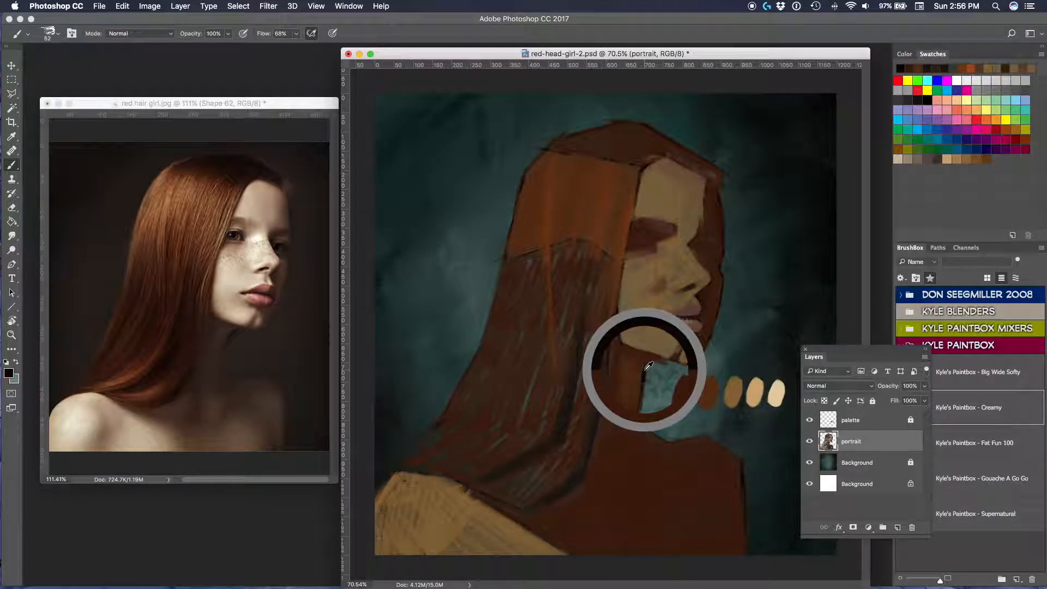
mouse_move(642, 356)
left_mouse_down()
mouse_move(615, 341)
mouse_move(628, 300)
left_mouse_up()
left_click(566, 237, "alt")
left_click_drag(477, 470, 562, 426)
- Mix a lighter skin tone in the Color Picker, resize the brush and paint highlights on the nose
left_click(603, 276, "alt")
left_click(710, 296, "alt")
key("n")
left_click(507, 276)
key("Return")
right_click(703, 334)
left_click(762, 362)
key("Return")
left_click_drag(680, 285, 699, 273)
- Switch to the Big Wide Softy brush and soften the brow area with light tan
left_click(1010, 458)
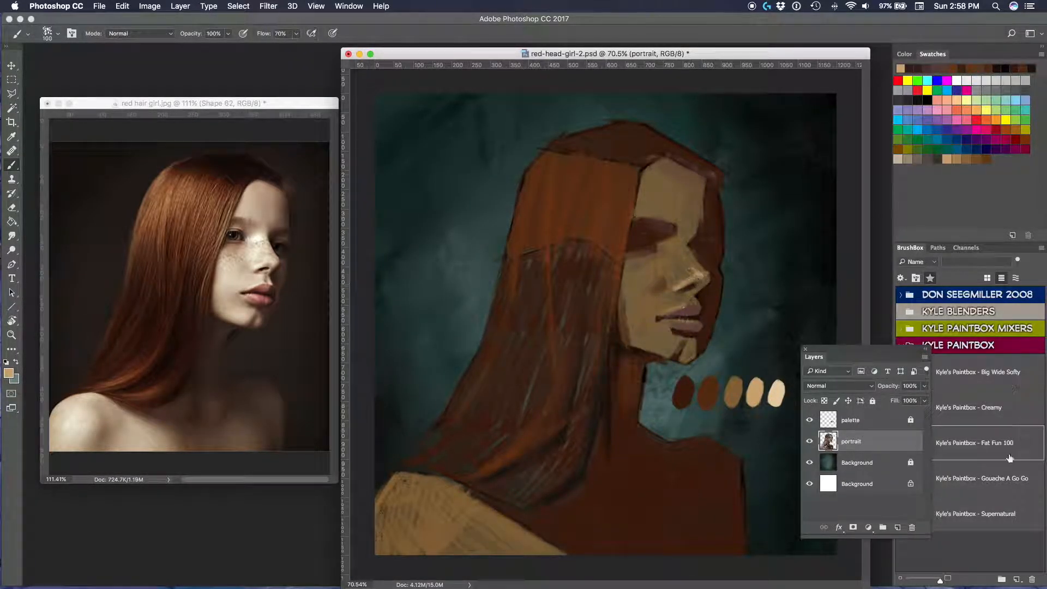
left_click(978, 371)
left_click_drag(694, 217, 646, 224)
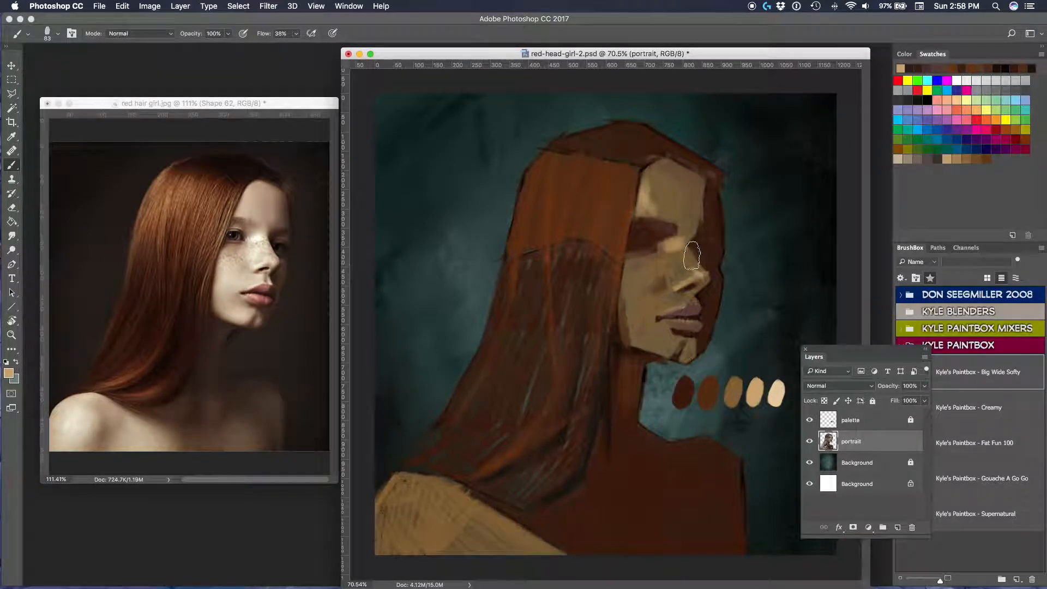
- Enlarge the brush to 153 px, brush light tan over the cheek and near shoulder, and save the file
key("bracketright")
key("bracketright")
key("bracketright")
key("bracketright")
left_click_drag(638, 285, 638, 324)
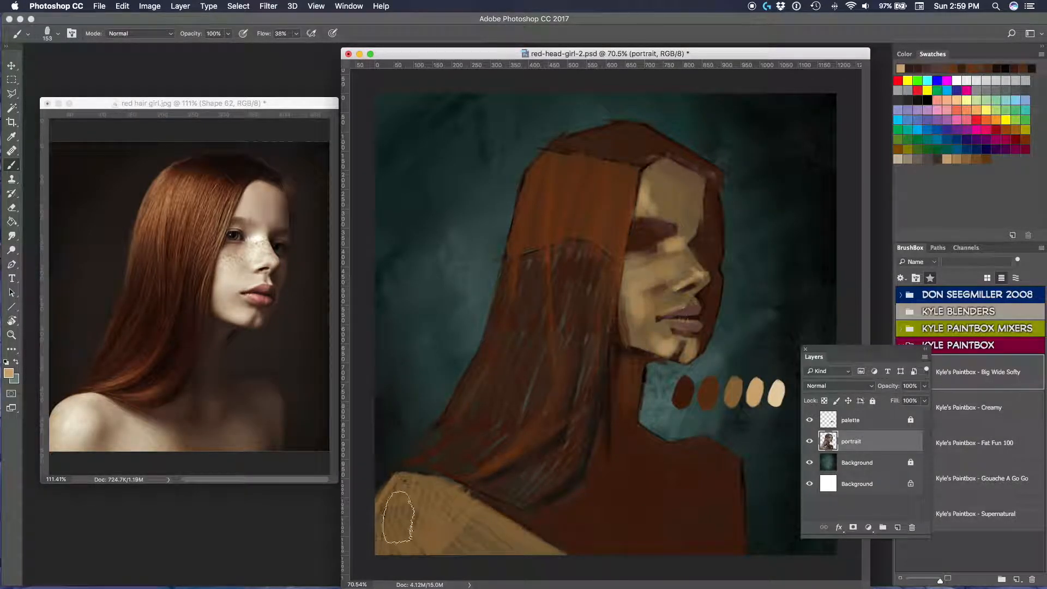
left_click_drag(398, 515, 420, 532)
key("super+s")
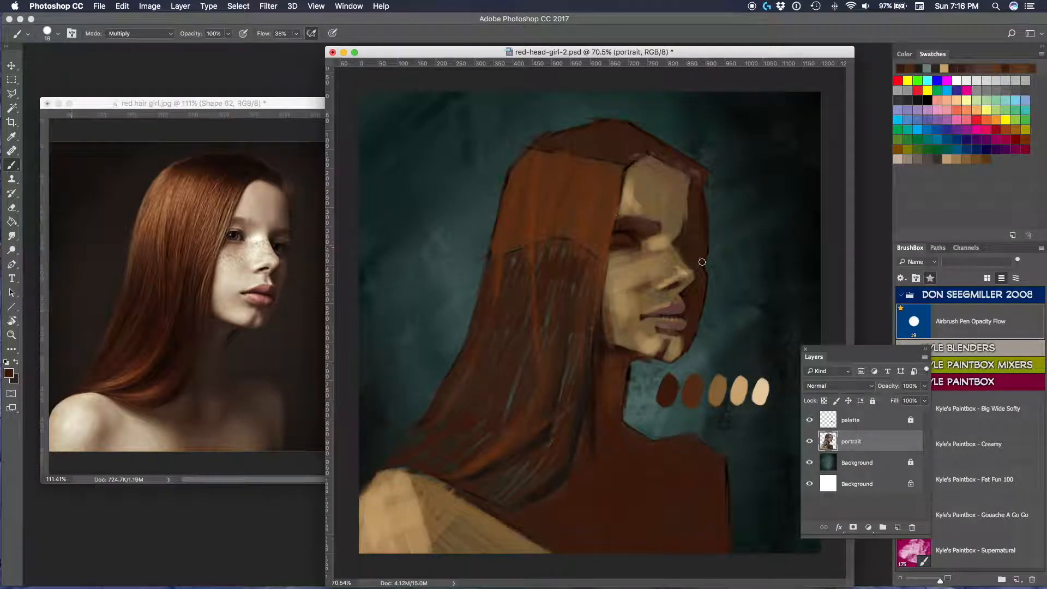
- Define both eyes, the brows, nostril and lip line with dark brown and clean up the nose contour
left_click_drag(649, 325, 562, 255)
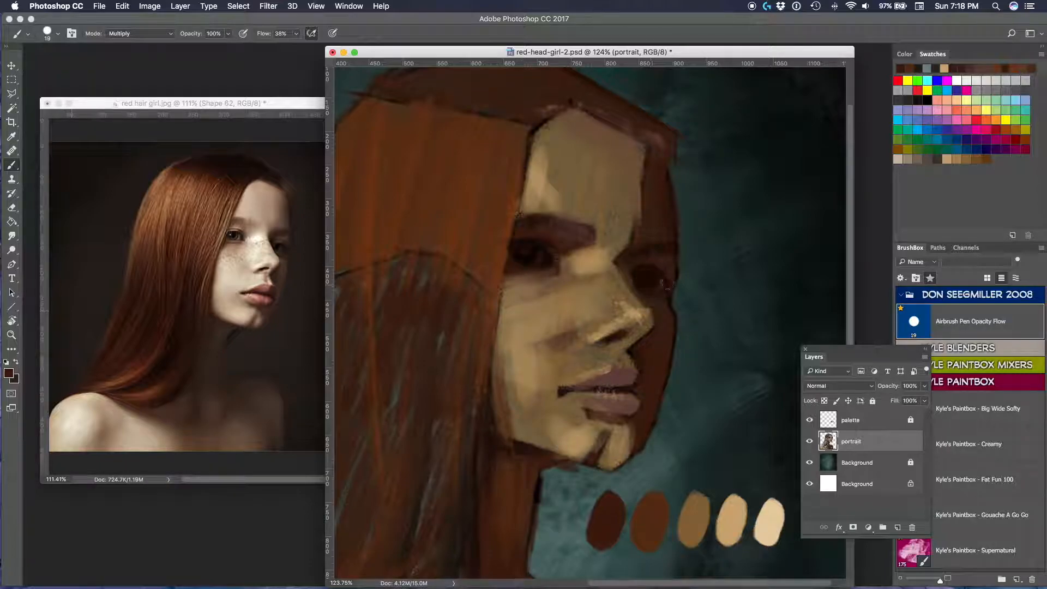
key("r")
left_click_drag(566, 315, 599, 297)
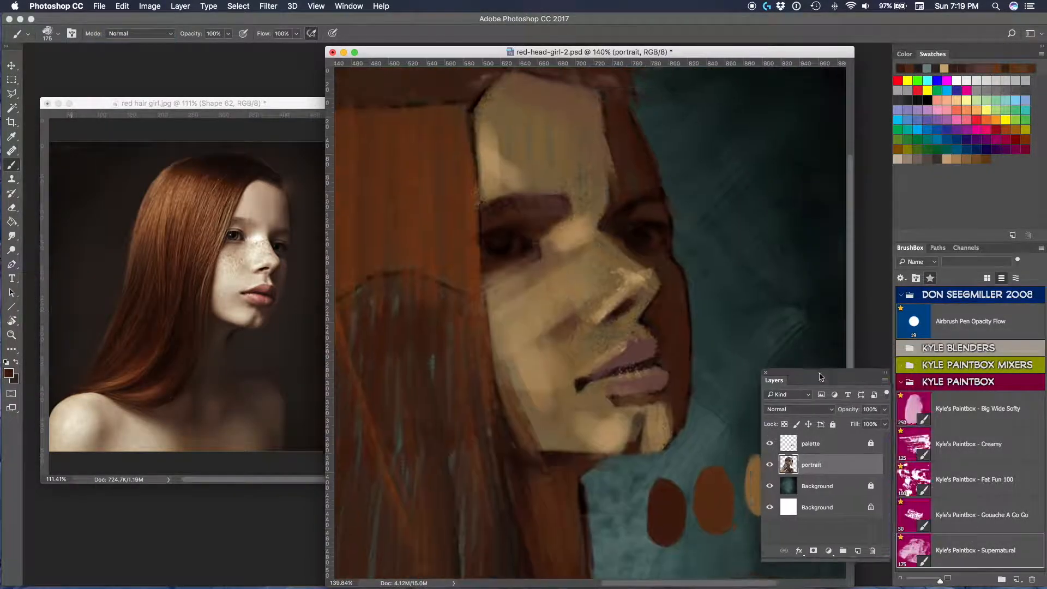
left_click_drag(681, 332, 681, 306)
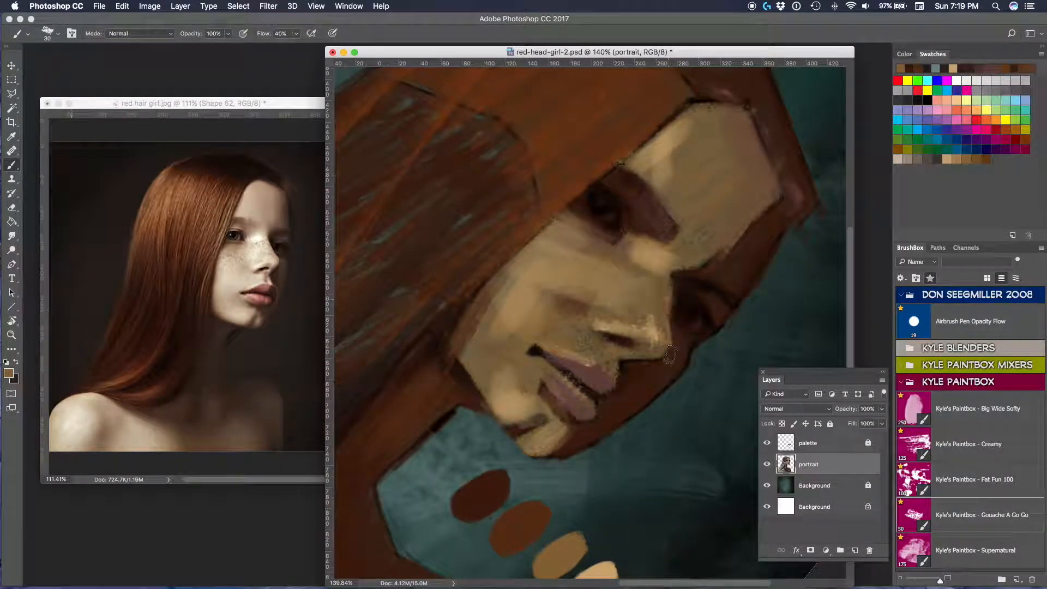
left_click_drag(652, 360, 563, 239)
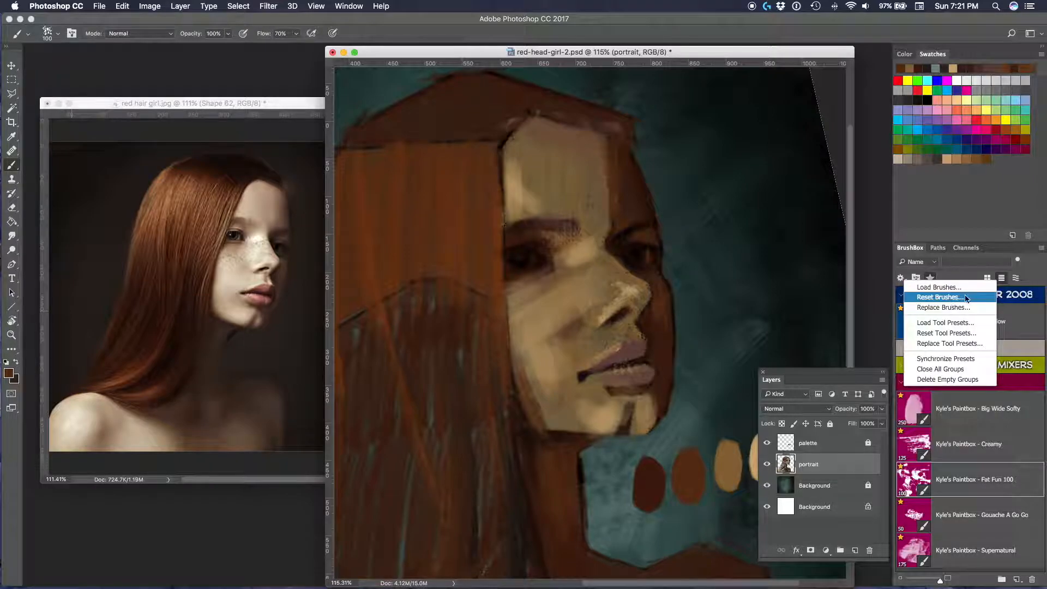
left_click(960, 297)
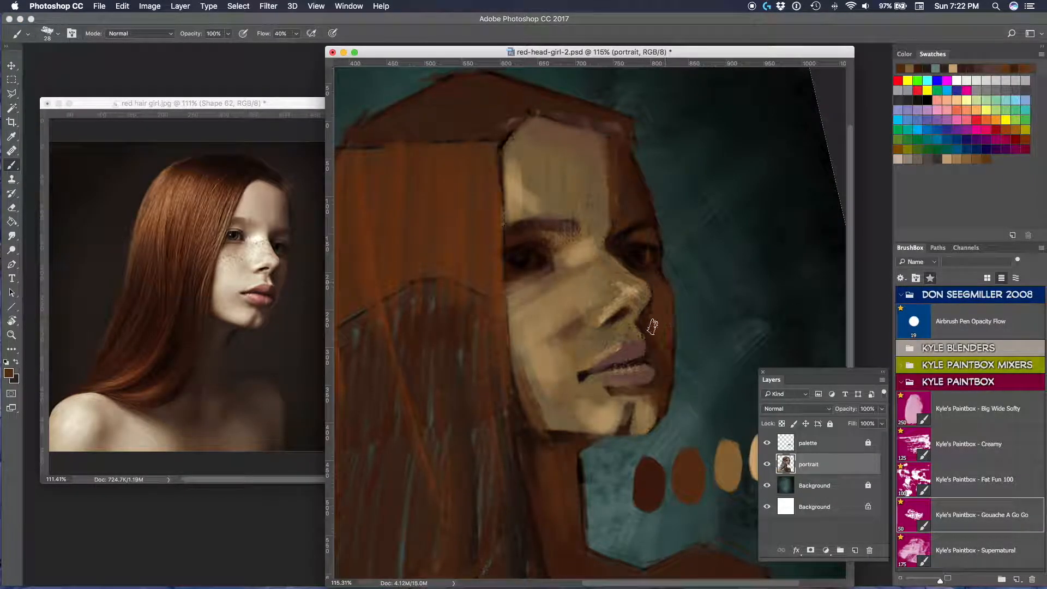
- Refine the area under the nose, the upper lip and the mouth corner with sampled skin and shadow tones
left_click(650, 317, "alt")
left_click_drag(699, 358, 704, 336)
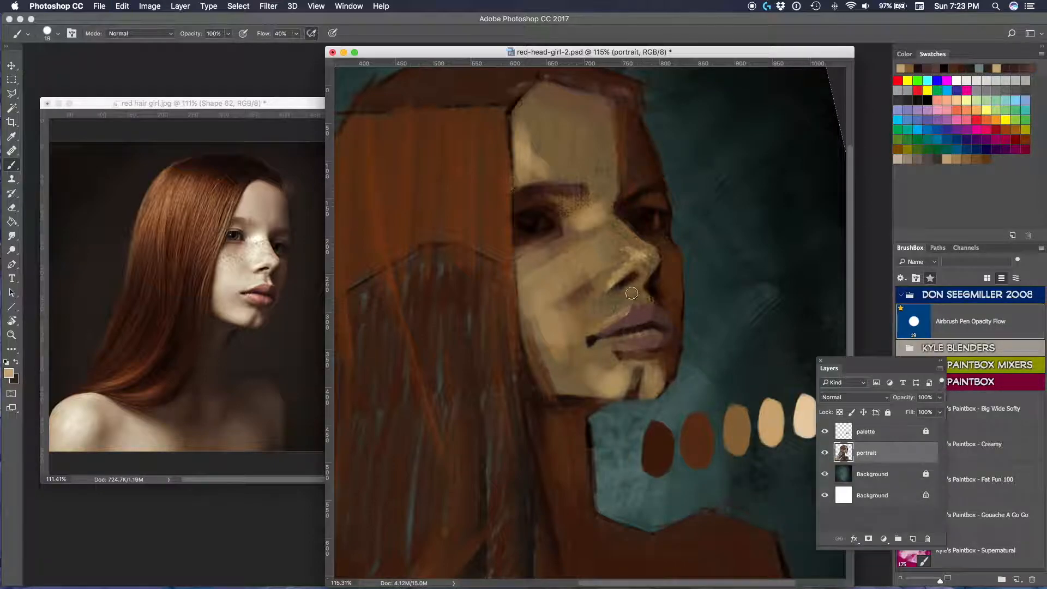
left_click(667, 301, "alt")
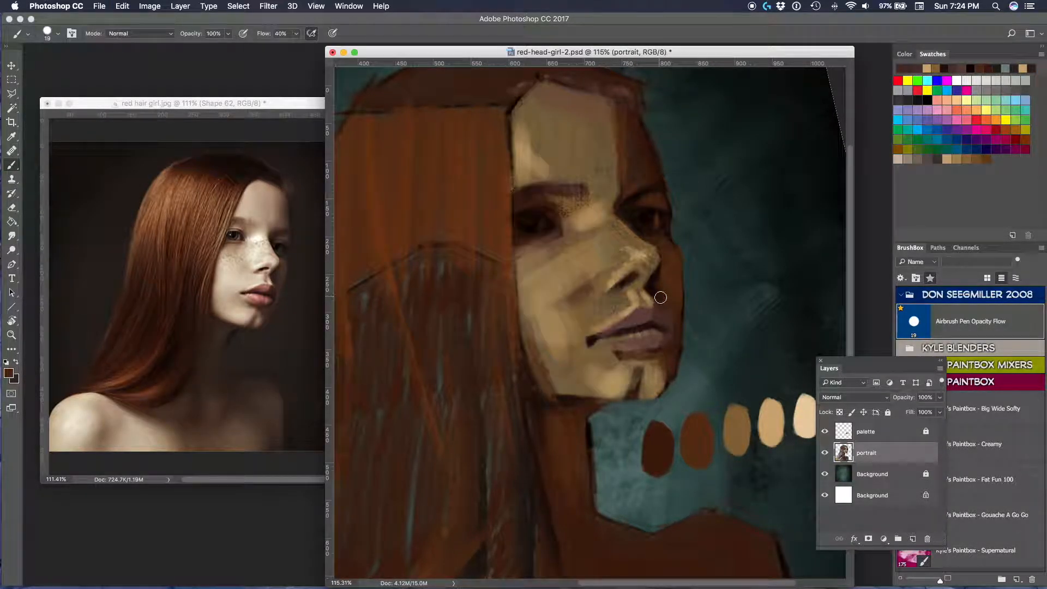
left_click(970, 514)
left_click(634, 361, "alt")
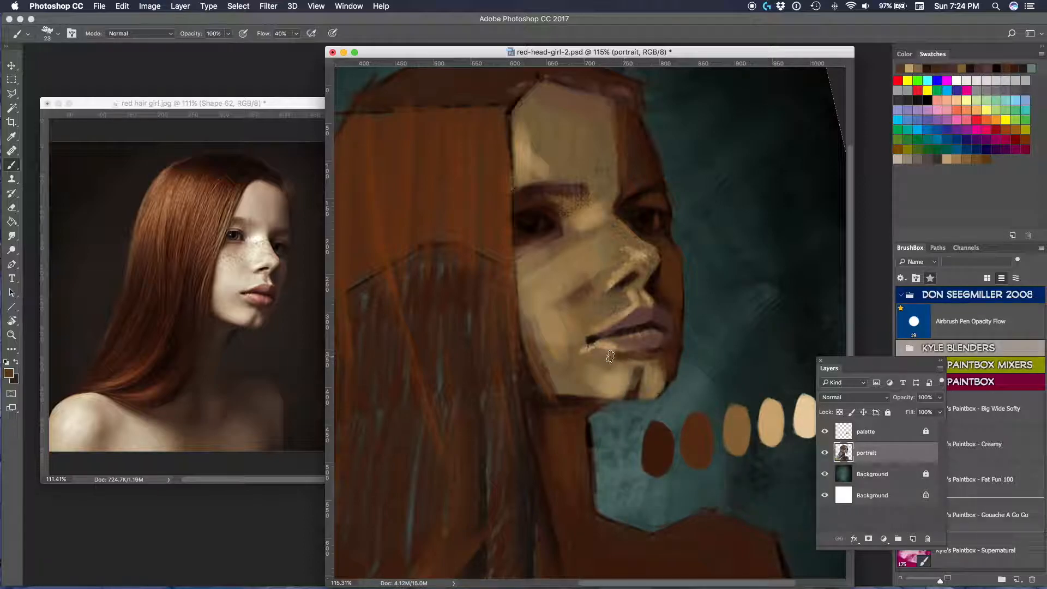
left_click(659, 304, "alt")
scroll(660, 297, "down", 2)
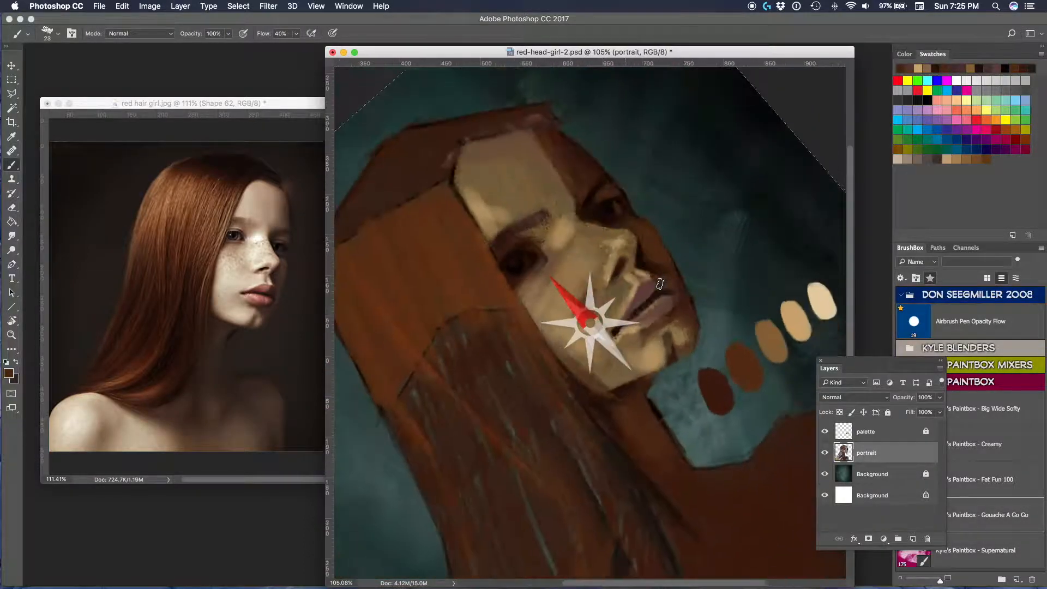
- Sample a near-black brown and darken the top of the hair with strokes running down into the side hair
left_click(441, 433, "alt")
mouse_move(499, 221)
left_mouse_down()
mouse_move(453, 254)
mouse_move(537, 201)
left_mouse_up()
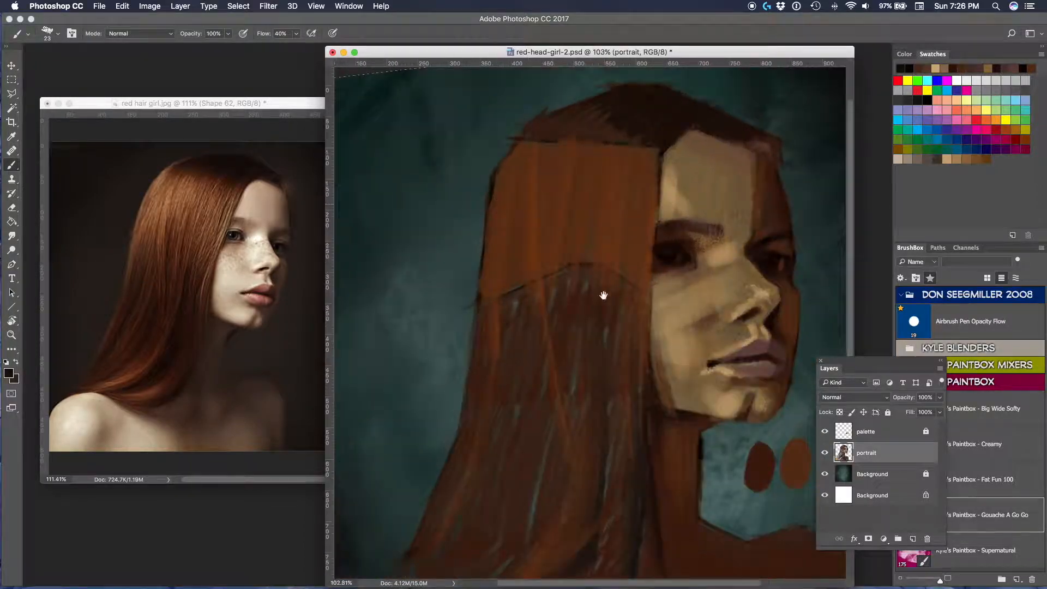
left_click_drag(604, 294, 557, 300)
left_click_drag(596, 107, 532, 143)
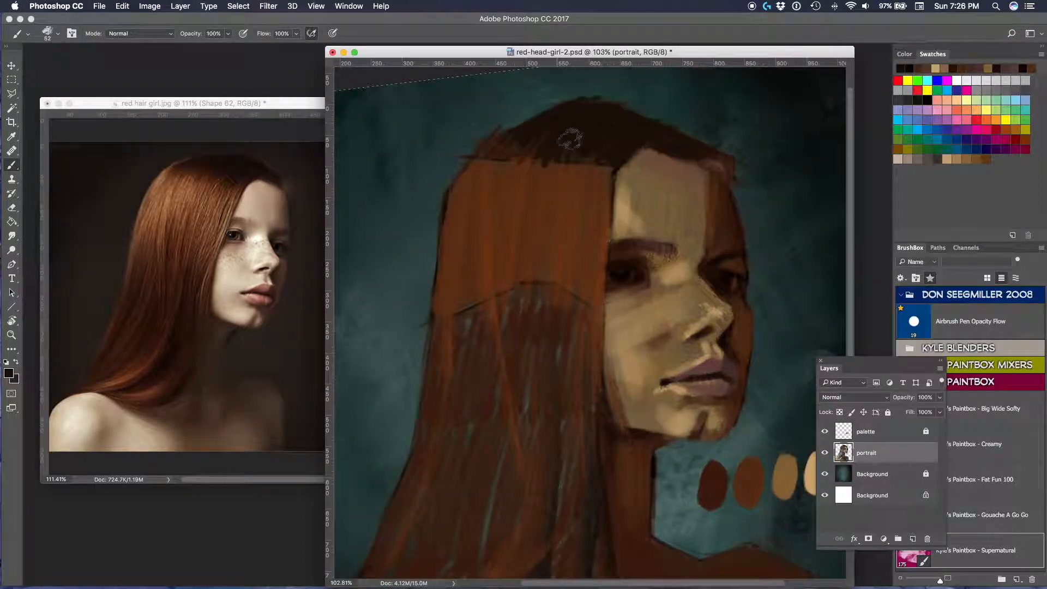
left_click_drag(579, 156, 590, 186)
- Reduce the Fat Fun 100 brush to 38 px and blend the dark crown into the orange side hair with sampled colours
right_click(597, 185)
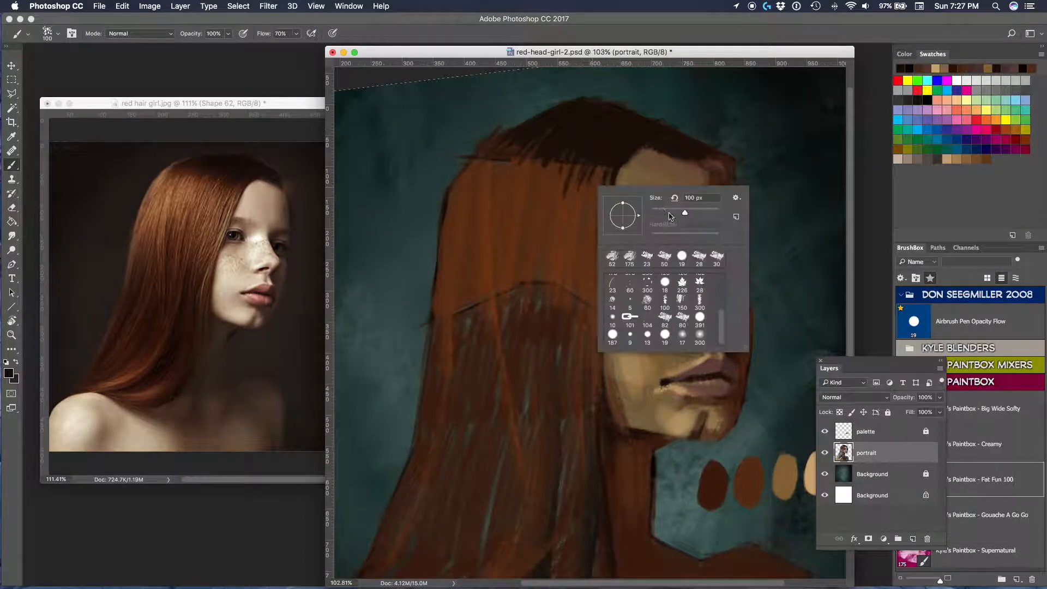
left_click(668, 212)
left_click(584, 121)
left_click(529, 131, "alt")
left_click(579, 103, "alt")
left_click(575, 176, "alt")
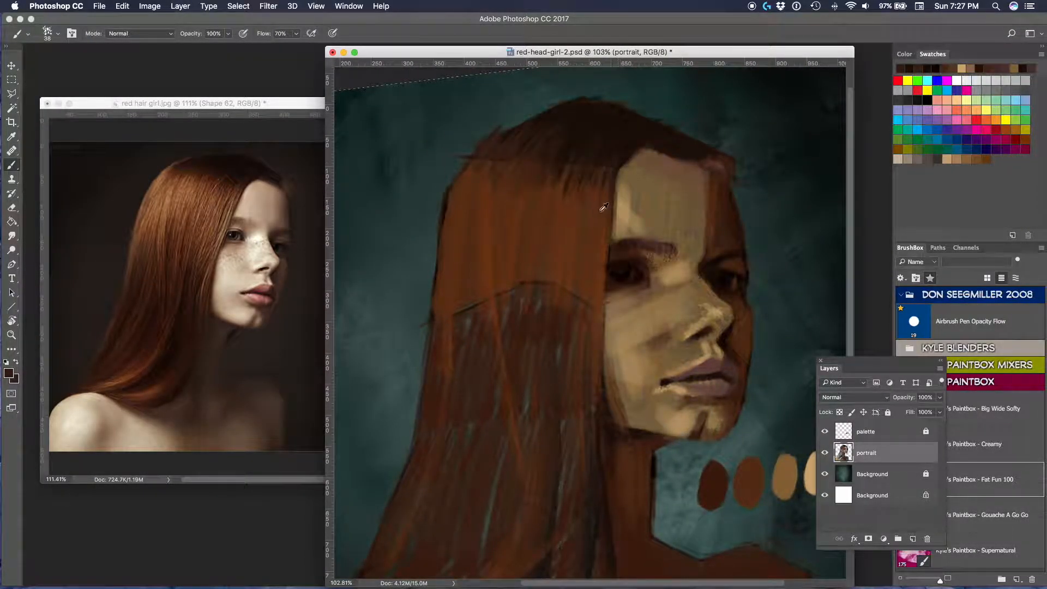
left_click(605, 209, "alt")
scroll(681, 168, "down", 3)
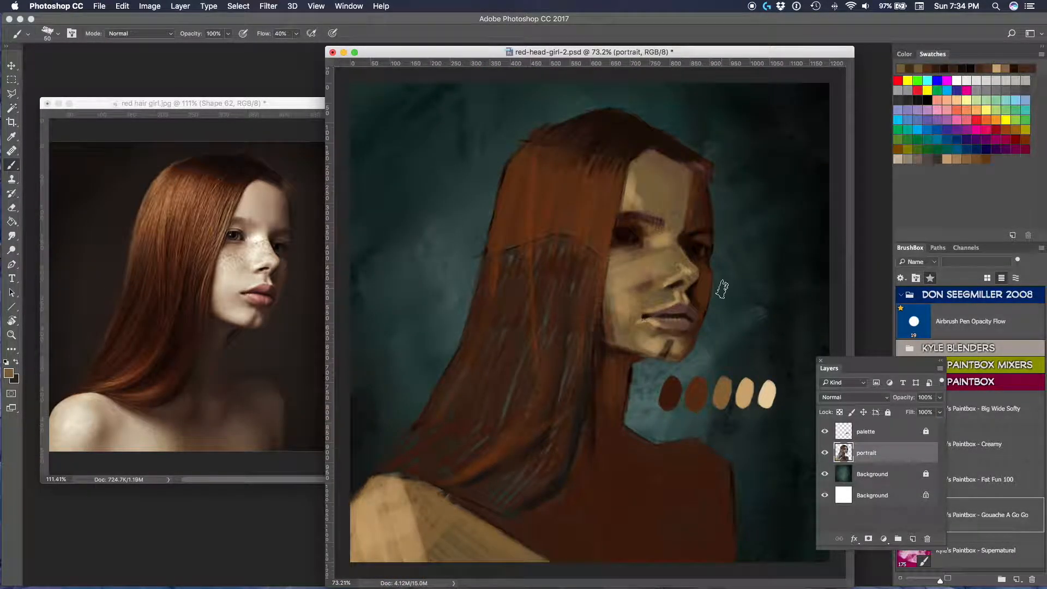
- Reshape the upper lip, mouth corner and nose edge with sampled tones using a small Gouache A Go Go brush
scroll(668, 328, "up", 3)
left_click_drag(650, 350, 643, 349)
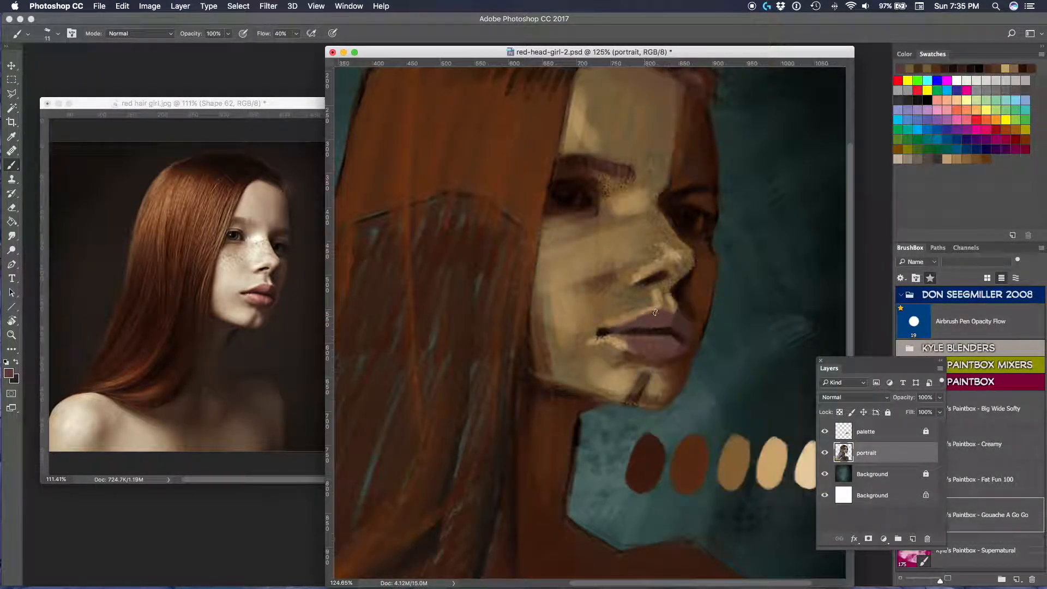
left_click(619, 323, "alt")
left_click(602, 326, "alt")
left_click(685, 272, "alt")
left_click_drag(684, 273, 672, 286)
- Refine the far edges of the lips and the line between them with sampled lip and shadow tones
left_click(697, 306, "alt")
left_click(685, 313, "alt")
left_click(689, 341, "alt")
left_click_drag(671, 326, 652, 330)
left_click(676, 326, "alt")
- Paint the near eye's upper lid with tan sampled from the palette, undoing the first stroke and setting the brush to 15 px
mouse_move(745, 450)
left_mouse_down()
mouse_move(716, 466)
mouse_move(716, 532)
left_mouse_up()
left_click(714, 534, "alt")
right_click(611, 243)
mouse_move(602, 250)
left_mouse_down()
mouse_move(594, 271)
mouse_move(529, 263)
left_mouse_up()
key("super+z")
right_click(574, 243)
left_click(603, 373)
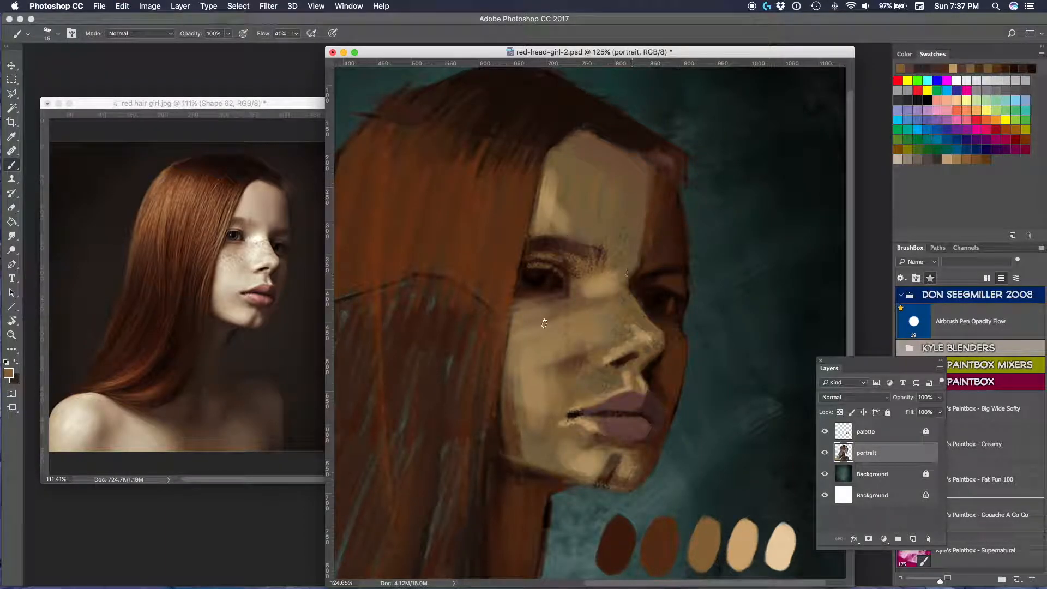
- Paint cream light beside the nostril and along the nose, and an ochre accent in the near eye, using sampled colours
left_click(751, 539, "alt")
left_click_drag(606, 335, 601, 364)
left_click(709, 535, "alt")
left_click_drag(552, 276, 548, 288)
left_click(570, 292, "alt")
left_click(582, 285, "alt")
left_click(584, 136, "alt")
left_click(622, 150, "alt")
left_click_drag(651, 311, 656, 277)
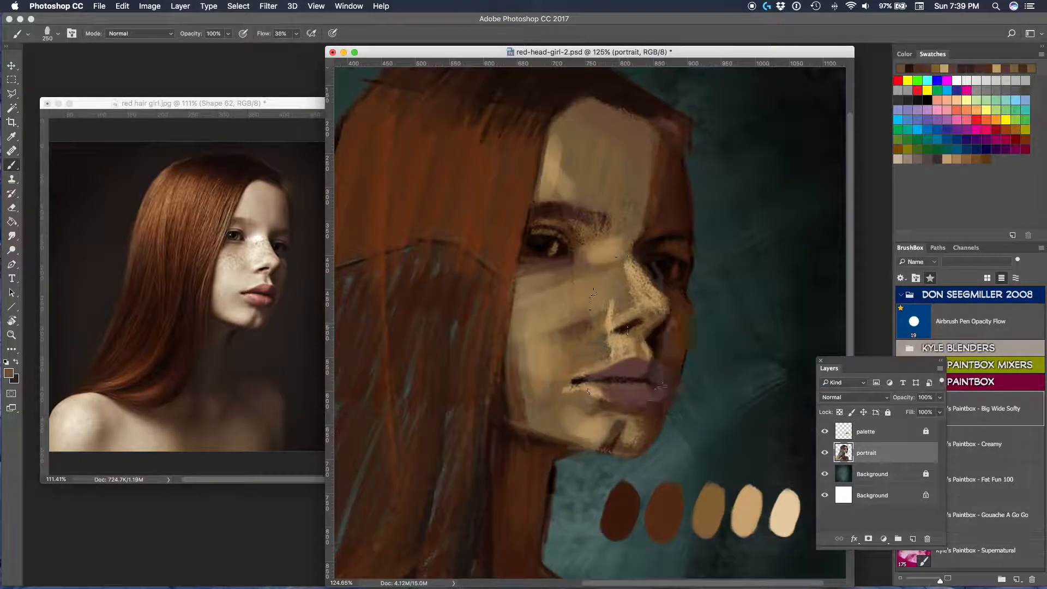
- Paint the near cheek and jaw with the Big Wide Softy brush and light tan sampled from the palette
right_click(630, 318)
left_click(649, 474)
left_click(770, 505, "alt")
left_click_drag(532, 358, 594, 341)
mouse_move(562, 319)
left_mouse_down()
mouse_move(519, 304)
mouse_move(568, 322)
left_mouse_up()
mouse_move(627, 273)
left_mouse_down()
mouse_move(540, 346)
mouse_move(586, 409)
left_mouse_up()
- Lighten the forehead down to the nose bridge with tan and the palest cream from the palette
left_click(747, 510, "alt")
left_click_drag(564, 141, 559, 186)
left_click(786, 508, "alt")
mouse_move(586, 131)
left_mouse_down()
mouse_move(617, 202)
mouse_move(602, 131)
left_mouse_up()
left_click_drag(564, 153, 623, 278)
- Reduce the brush to 91 px and brighten the skin above the upper lip, the jaw and the chin
key("bracketleft")
key("bracketleft")
key("bracketleft")
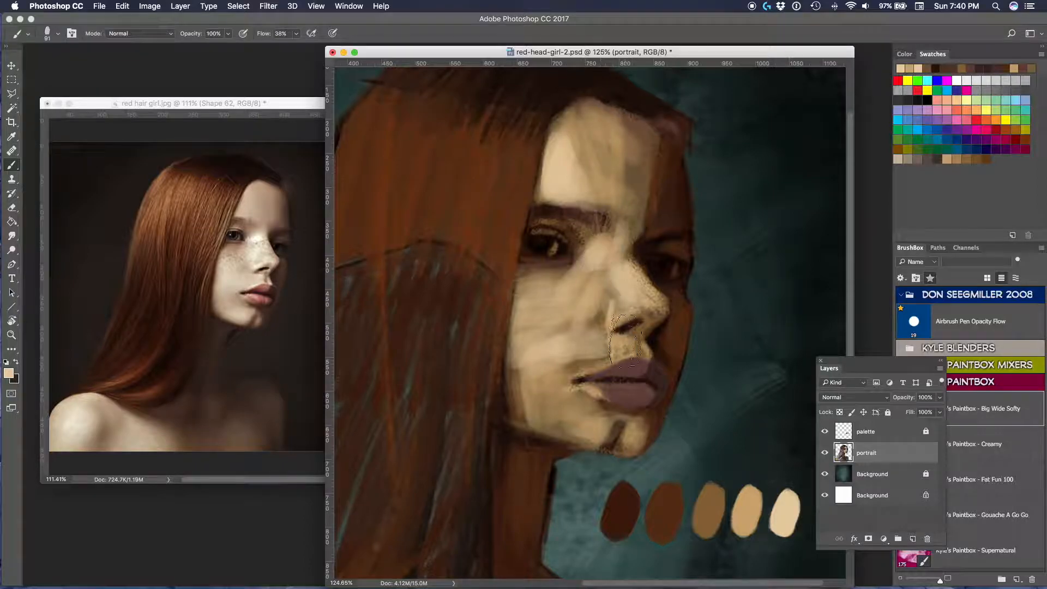
left_click_drag(578, 355, 646, 345)
left_click_drag(573, 424, 597, 428)
left_click(629, 434)
- Blend pale cream over the forehead, nose bridge and near cheek with the brush at 62 px
key("super+0")
key("super+plus")
left_click_drag(540, 185, 576, 243)
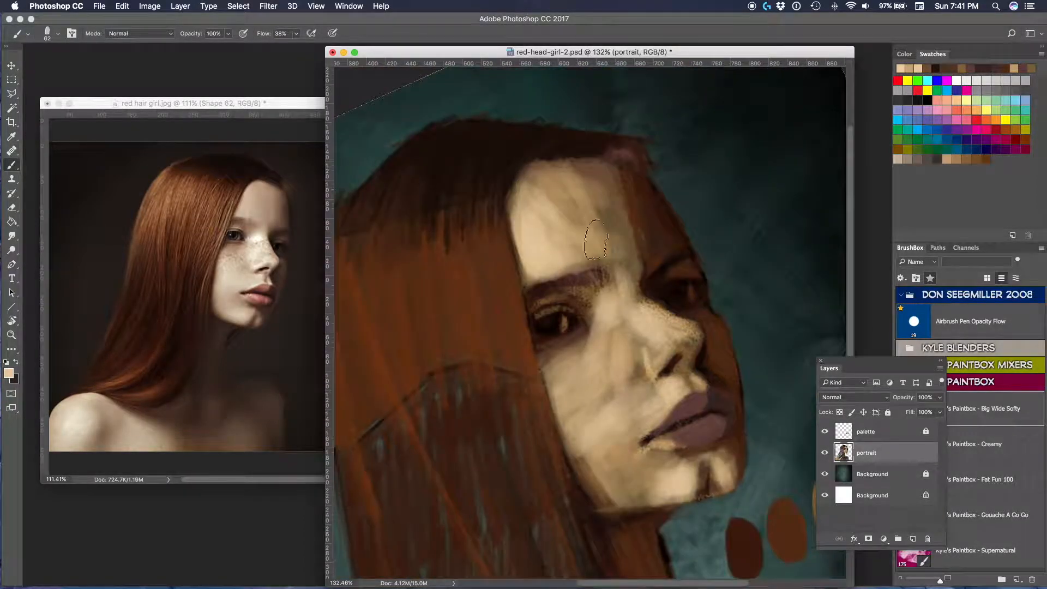
left_click_drag(605, 338, 605, 262)
left_click_drag(570, 377, 592, 412)
left_click_drag(699, 313, 652, 410)
- Brighten the near shoulder with pale cream strokes using the 108 px Big Wide Softy brush
key("super+0")
left_click_drag(385, 358, 365, 395)
mouse_move(390, 396)
left_mouse_down()
mouse_move(355, 350)
mouse_move(376, 363)
left_mouse_up()
left_click_drag(417, 371, 426, 431)
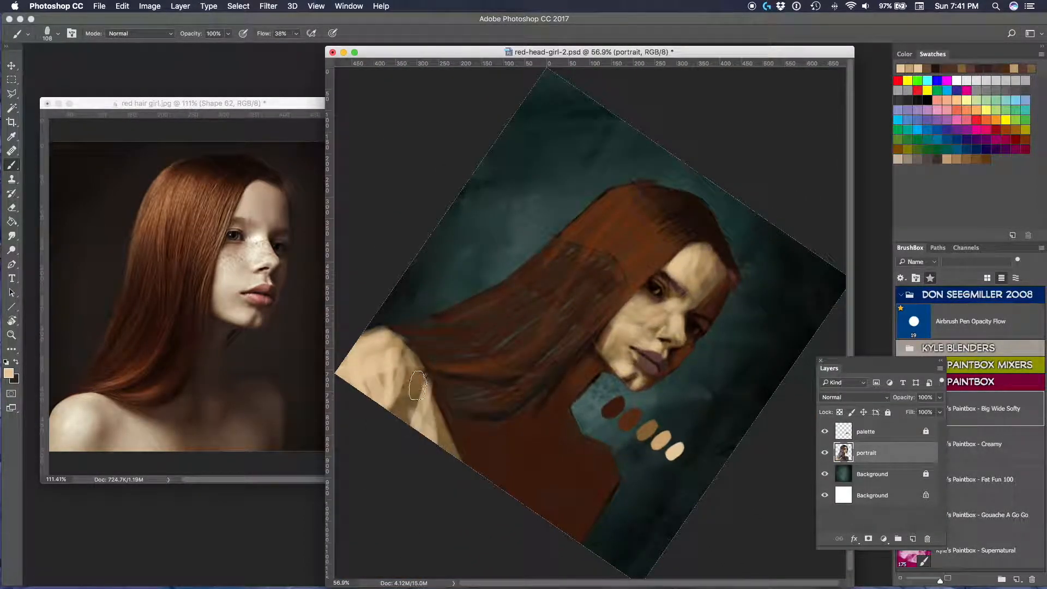
- Undo the last two changes and flip the reference image horizontally
left_click_drag(681, 133, 475, 147)
left_click_drag(480, 164, 513, 164)
left_click_drag(654, 436, 603, 186)
key("super+alt+z")
key("super+alt+z")
left_click_drag(648, 87, 605, 282)
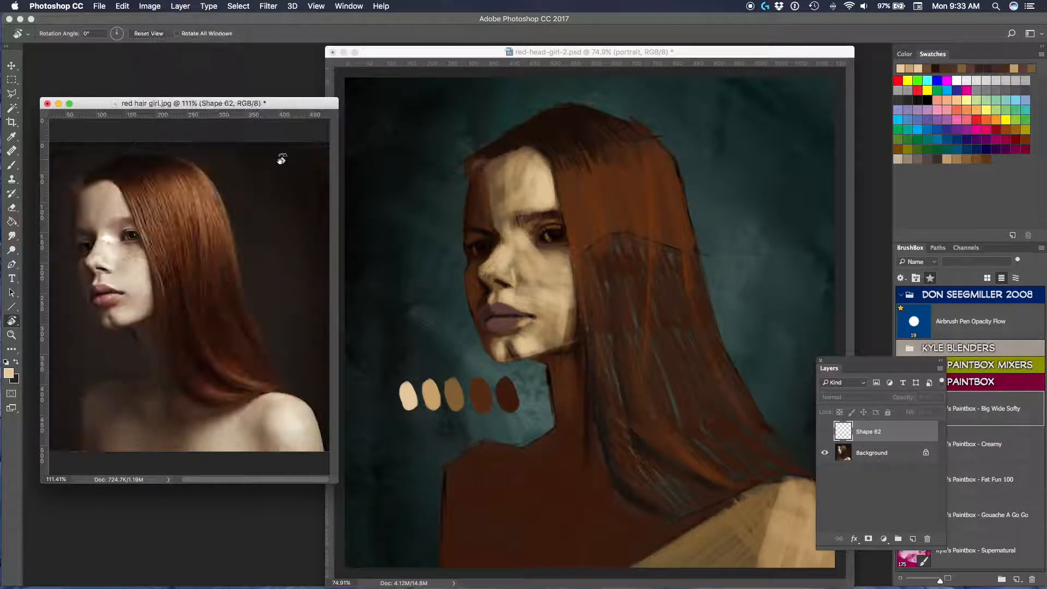
left_click(149, 6)
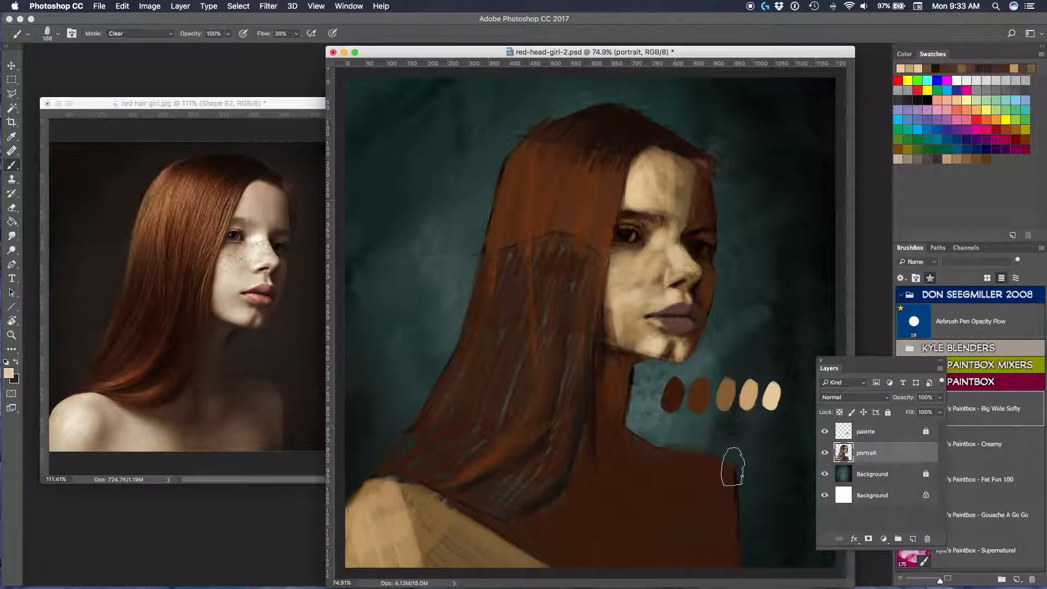
- Set the brush blend mode to Normal and paint over the teal gaps in the long hair with sampled brown
left_click_drag(731, 240, 775, 240)
left_click_drag(510, 360, 616, 297)
left_click(503, 369, "alt")
left_click(139, 33)
left_click(123, 9)
left_click_drag(510, 431, 526, 295)
left_click_drag(494, 234, 480, 382)
- Switch to the Creamy brush and soften the upper edge of the far shoulder with sampled dark brown
left_click(981, 444)
left_click_drag(519, 569, 538, 479)
left_click_drag(743, 436, 636, 437)
left_click(636, 436, "alt")
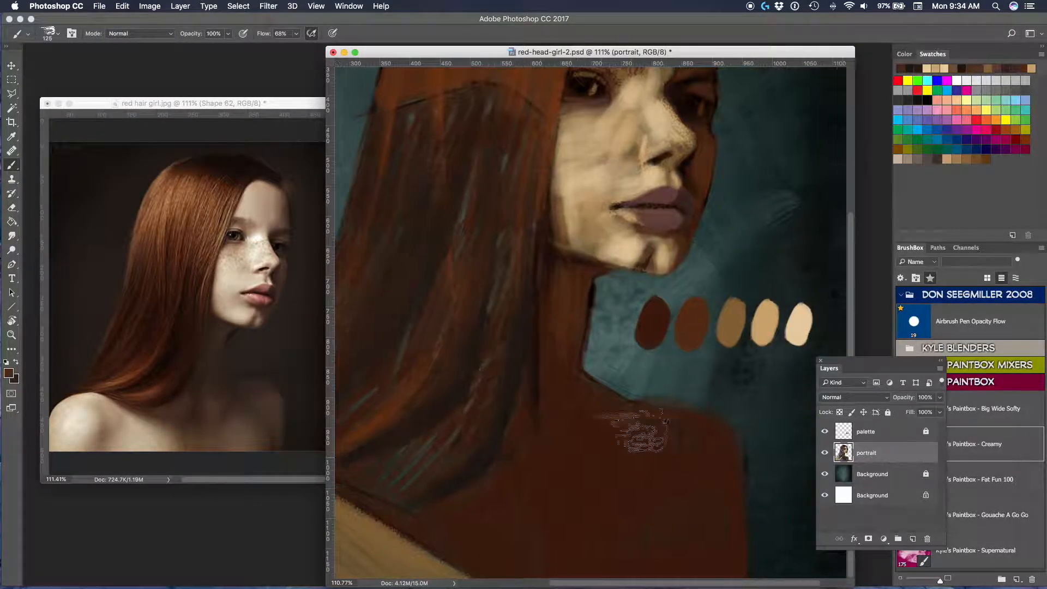
left_click_drag(589, 52, 590, 32)
left_click_drag(622, 407, 645, 407)
- Set brush opacity to 65% and paint lighter skin tone over the neck and chest with ochre from the palette
left_click(730, 299, "alt")
key("6")
key("5")
left_click(662, 528)
left_click(720, 441)
left_click_drag(626, 275, 616, 275)
left_click_drag(627, 273, 569, 426)
- Blend the forehead and the cheek beside the nose with skin tones sampled from the face
left_click(614, 186, "alt")
left_click_drag(633, 142, 634, 196)
left_click(521, 361, "alt")
left_click(600, 298)
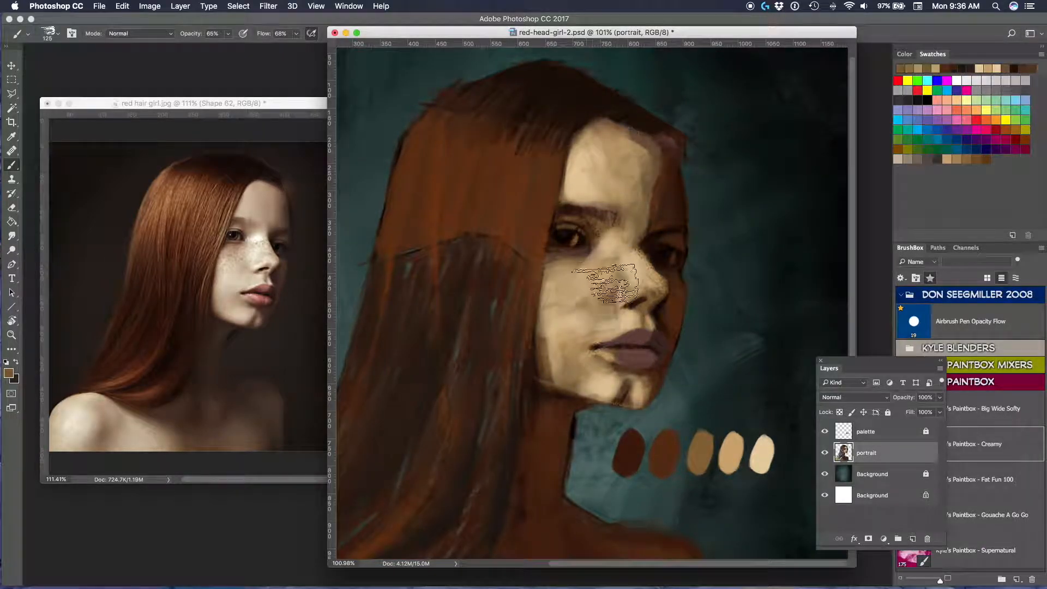
left_click_drag(628, 290, 683, 243)
- Reduce the Creamy brush to 59 px and shade the near shoulder below the hair with sampled ochre
right_click(645, 294)
left_click_drag(729, 322, 717, 321)
left_click(708, 256)
left_click(704, 234, "alt")
left_click(725, 137, "alt")
left_click_drag(600, 328, 696, 255)
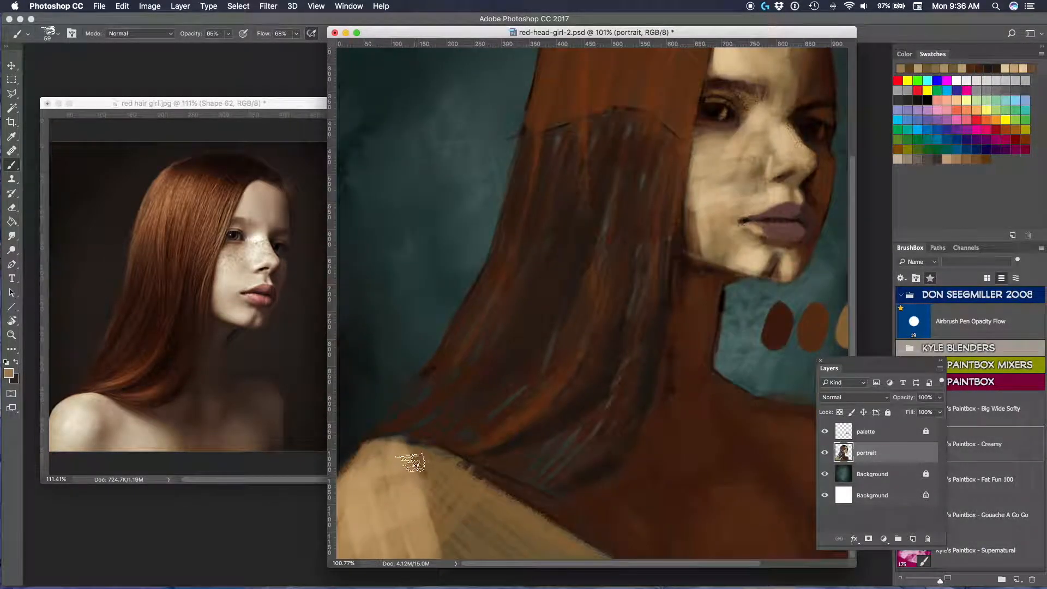
left_click_drag(431, 453, 436, 550)
- Resize the Creamy brush and continue blending the skin tones of the face
left_click_drag(711, 224, 556, 307)
key("r")
left_click_drag(592, 191, 701, 273)
right_click(530, 307)
left_click_drag(606, 333, 603, 334)
left_click_drag(497, 330, 499, 284)
left_click_drag(580, 185, 518, 185)
key("r")
mouse_move(649, 327)
left_mouse_down()
mouse_move(579, 235)
mouse_move(540, 262)
left_mouse_up()
left_click_drag(627, 257, 703, 257)
- Choose the Airbrush Pen Opacity Flow brush, adjust its opacity and define the near eye with sampled tones
left_click(963, 327)
left_click(228, 33)
left_click_drag(229, 46, 239, 46)
left_click(592, 248, "alt")
left_click(567, 245, "alt")
mouse_move(572, 268)
left_mouse_down()
mouse_move(551, 278)
mouse_move(545, 300)
mouse_move(590, 292)
left_mouse_up()
left_click(562, 295, "alt")
left_click(572, 318, "alt")
- Set brush opacity to 92% and refine the near eye's lids and crease with sampled skin and shadow tones
key("Escape")
key("9")
key("2")
mouse_move(725, 292)
left_mouse_down()
mouse_move(592, 281)
mouse_move(589, 255)
mouse_move(567, 234)
left_mouse_up()
key("r")
left_click(589, 255, "alt")
left_click(589, 251, "alt")
left_click_drag(655, 273, 578, 196)
- Save the file and refine the eyes' dark and green tones with sampled colours and one from the Color Picker
key("super+s")
mouse_move(545, 222)
left_mouse_down()
mouse_move(580, 221)
mouse_move(559, 252)
mouse_move(525, 242)
left_mouse_up()
left_click(567, 240, "alt")
left_click(464, 243, "alt")
left_click(9, 373)
left_click(505, 283)
left_click(467, 273)
key("Return")
key("r")
left_click_drag(569, 210, 608, 213)
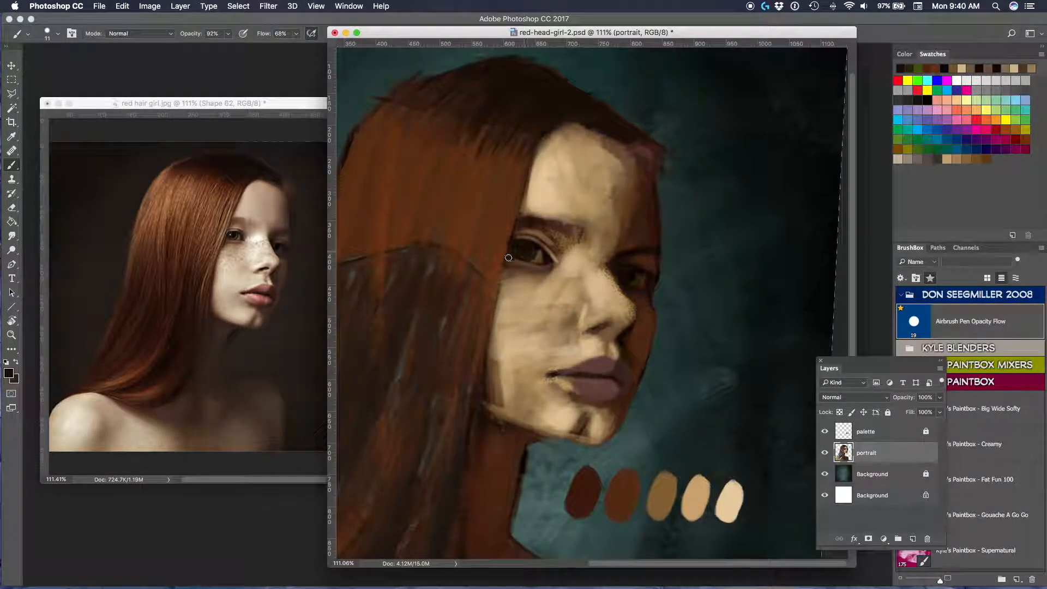
- Paint the near eye's lower lid rim with the Gouache A Go Go brush at 12 px
scroll(523, 252, "up", 5)
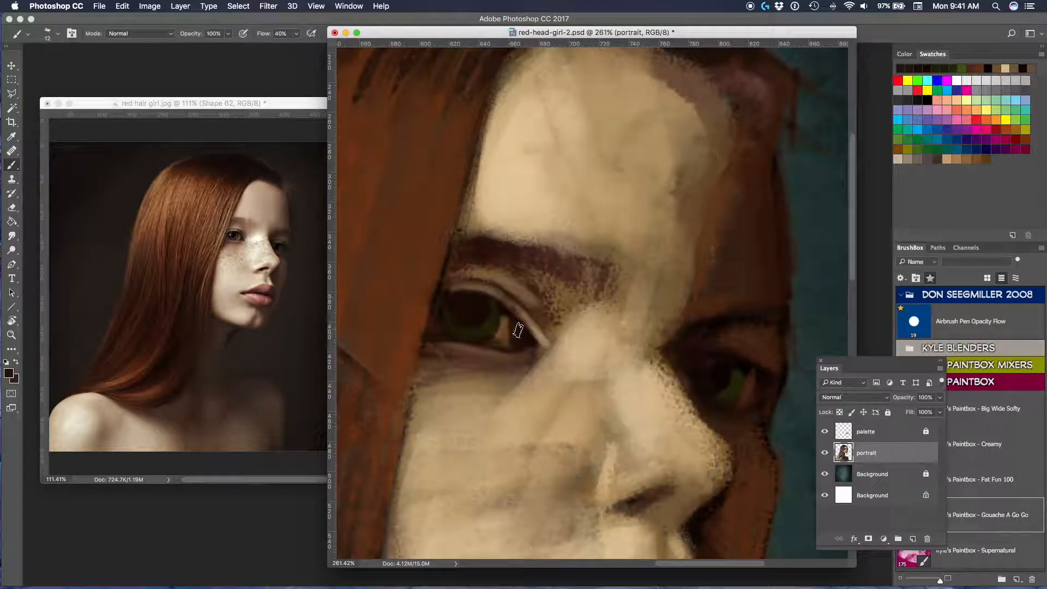
key("r")
left_click_drag(519, 344, 507, 250)
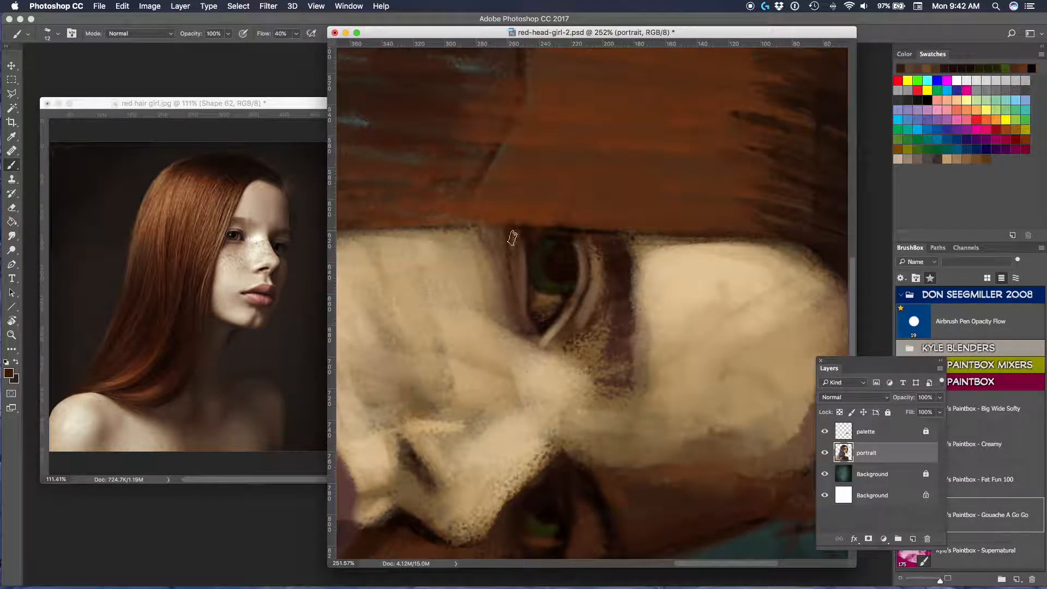
scroll(533, 250, "down", 3)
key("Escape")
scroll(561, 289, "up", 3)
left_click(607, 330, "alt")
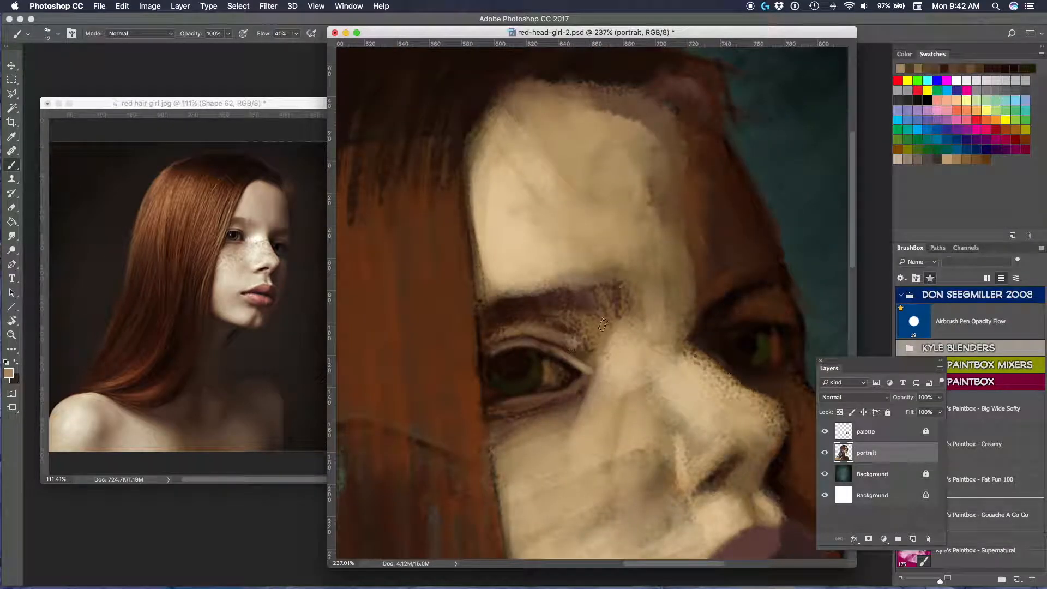
- Refine the inner corner of the near eye with skin tones sampled around it
scroll(609, 271, "up", 3)
left_click(605, 355, "alt")
left_click(647, 351, "alt")
left_click(632, 334, "alt")
scroll(606, 347, "down", 5)
key("r")
- Soften the near eye's lower lid and the shadow beneath it with sampled tones
scroll(554, 338, "up", 5)
left_click_drag(515, 311, 532, 371)
left_click(523, 339, "alt")
key("Escape")
scroll(524, 242, "down", 3)
scroll(523, 242, "up", 3)
left_click(573, 344, "alt")
scroll(572, 305, "down", 4)
key("Escape")
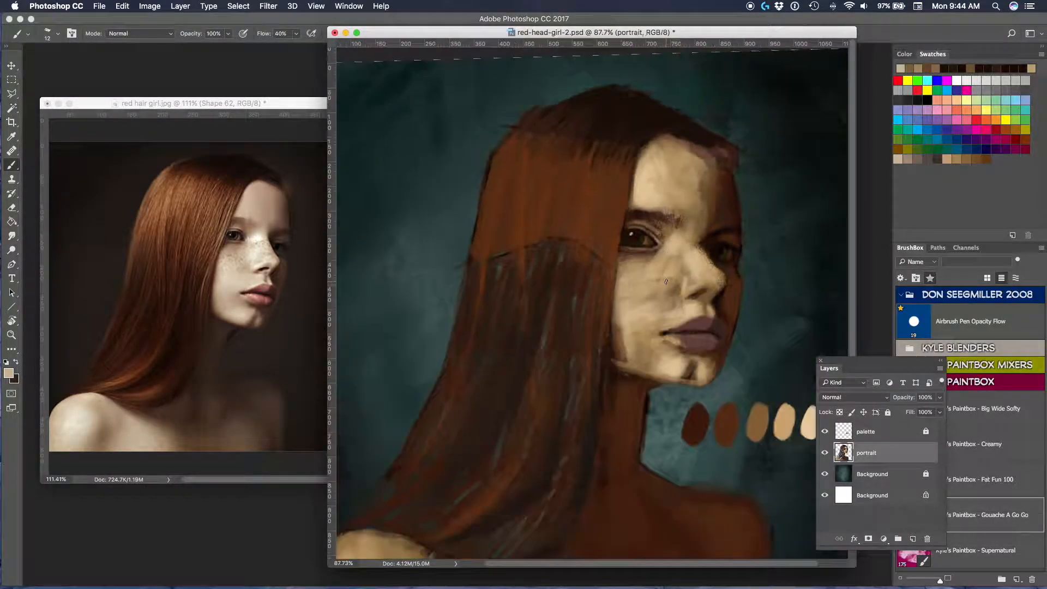
- Add a white highlight to the near eye with the Airbrush Pen Opacity Flow brush and save the file
scroll(572, 343, "up", 3)
left_click(971, 321)
key("super+s")
- Display the Color panel in its Hue Cube view in place of the swatches
left_click(896, 67)
left_click(904, 54)
left_click(1041, 54)
left_click(952, 61)
- Reduce the brush and reshape the dark nostril and nose wing with sampled shadow and skin tones
key("bracketleft")
left_click(624, 326, "alt")
left_click(631, 328, "alt")
mouse_move(627, 316)
left_mouse_down()
mouse_move(616, 340)
mouse_move(605, 328)
left_mouse_up()
left_click(620, 337, "alt")
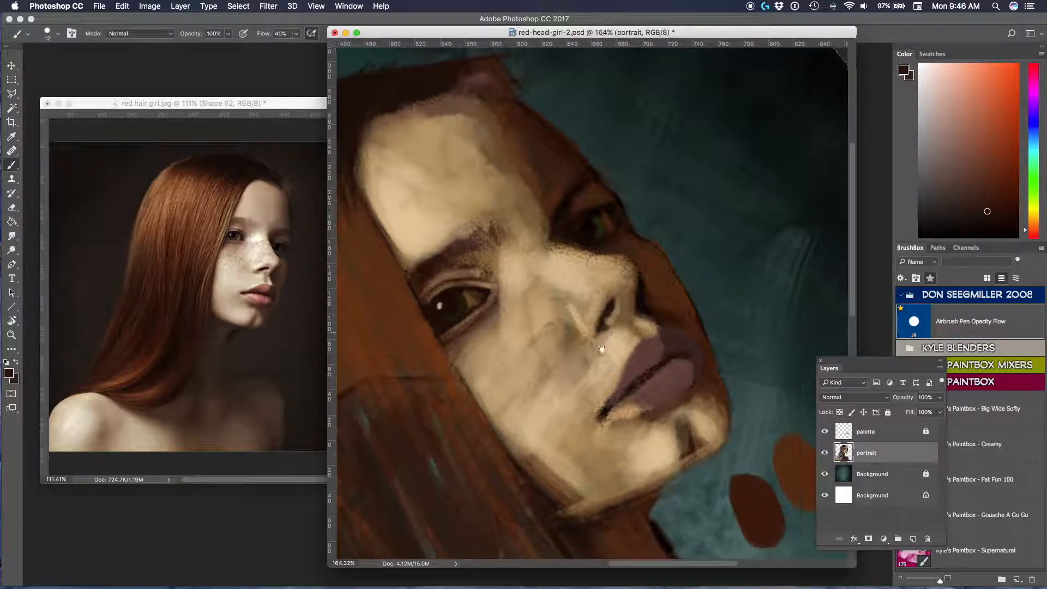
left_click(596, 335, "alt")
left_click(630, 273, "alt")
- Soften the nose wing and the line between the lips with the 28 px Big Wide Softy brush and sampled tones
right_click(593, 300)
double_click(623, 429)
scroll(547, 306, "down", 3)
scroll(592, 210, "up", 2)
left_click(596, 209, "alt")
scroll(638, 233, "down", 3)
scroll(630, 233, "up", 3)
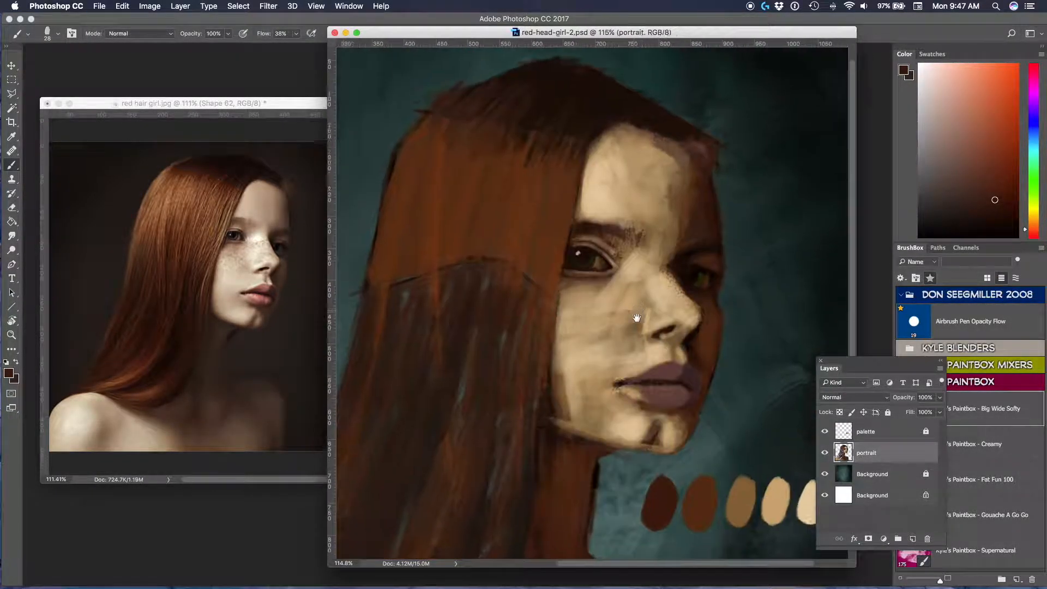
- Smudge the forehead's shadow edge with the 70 px Kyle's FX Box - Add Water Slowly blender
scroll(631, 311, "down", 2)
left_click_drag(900, 361, 861, 368)
left_click(958, 347)
left_click(971, 374)
right_click(610, 296)
key("Return")
left_click_drag(645, 129, 668, 183)
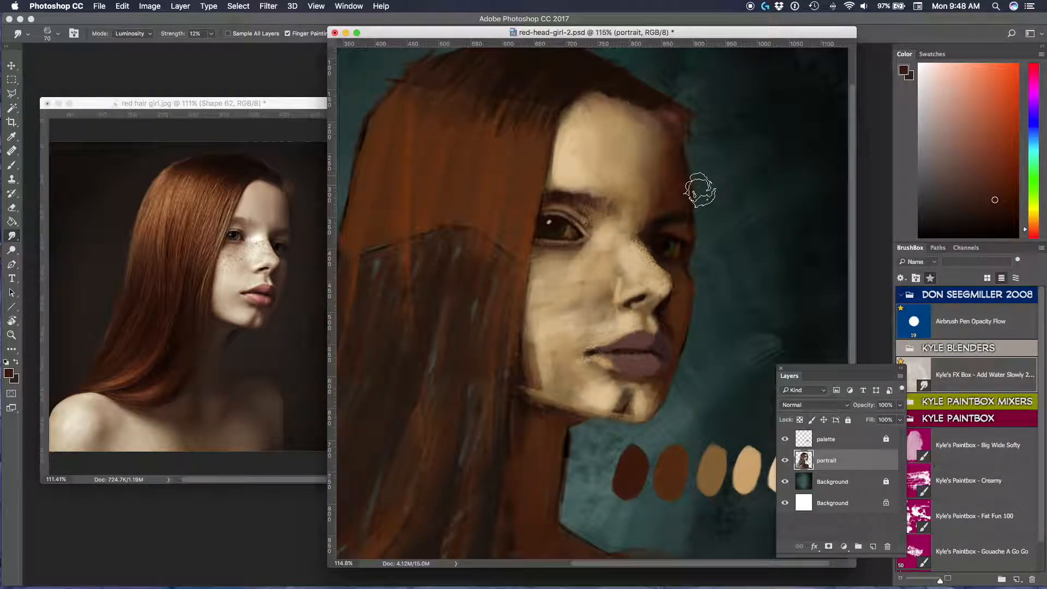
- Smudge the long hair strands and the hair ends over the shoulder until the strokes blend together
scroll(569, 287, "down", 2)
scroll(569, 287, "left", 1)
scroll(624, 262, "up", 2)
scroll(529, 283, "down", 5)
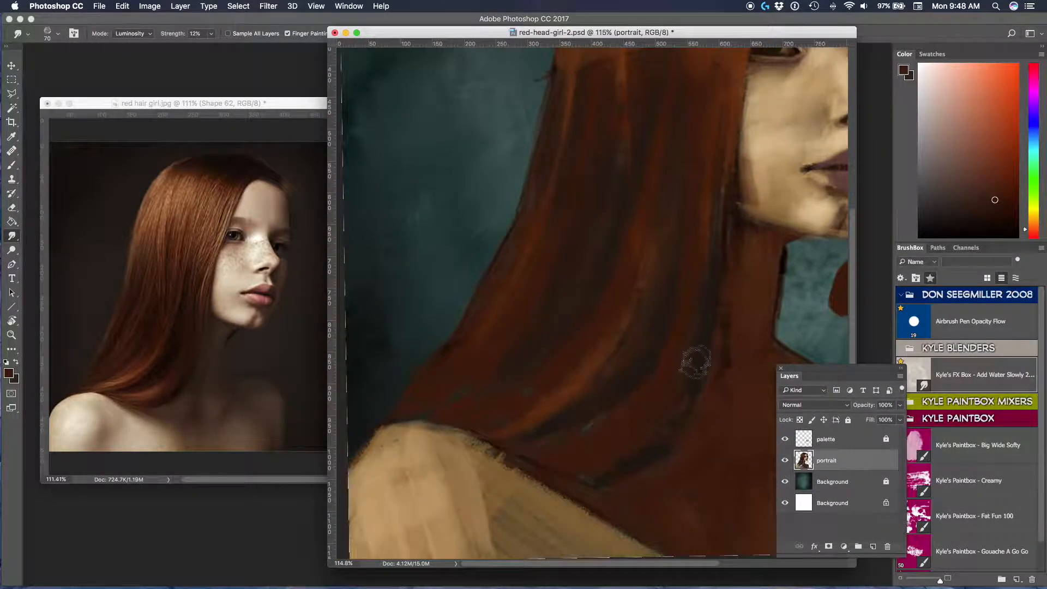
scroll(632, 451, "up", 5)
scroll(584, 281, "right", 2)
scroll(587, 283, "down", 5)
- Filter the brushes to favorites and paint dark hair strands with the 27 px Fat Fun 100 brush and a sampled dark brown
key("b")
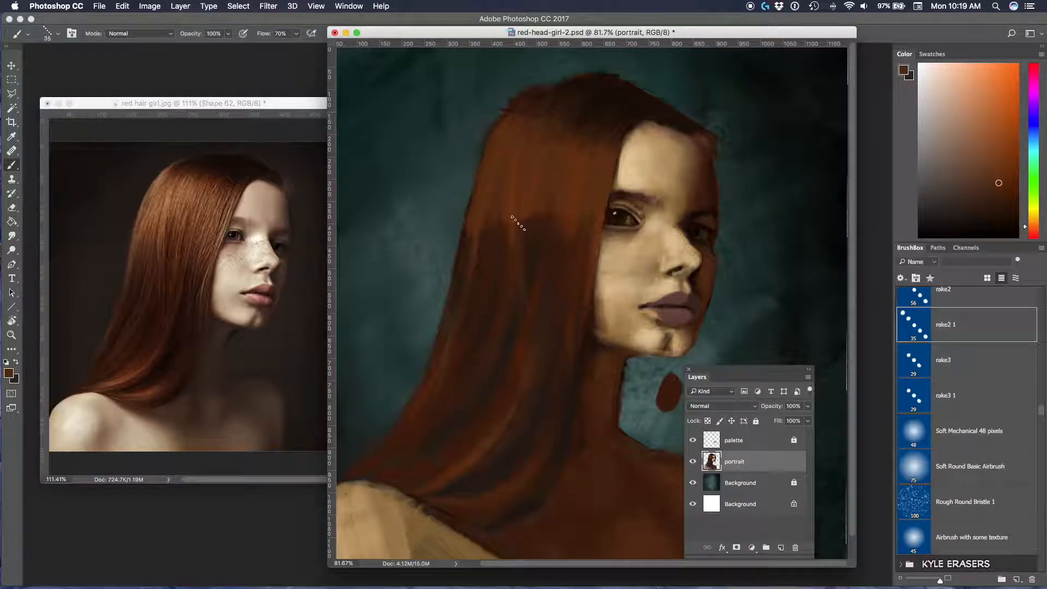
left_click(930, 278)
scroll(967, 425, "down", 1)
left_click(967, 488)
right_click(573, 237)
left_click(548, 266, "alt")
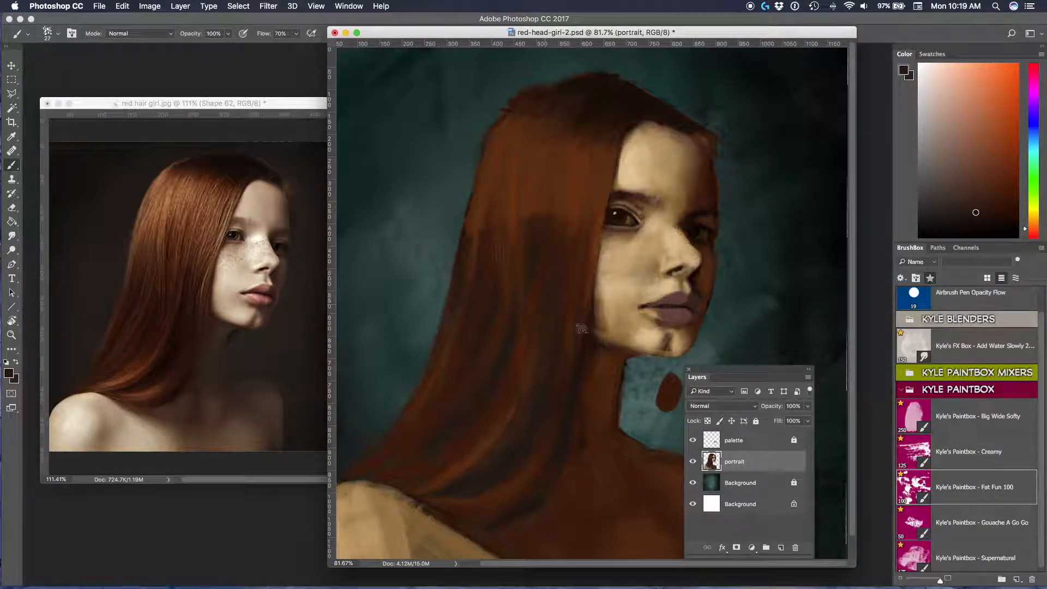
right_click(526, 174)
mouse_move(499, 251)
left_mouse_down()
mouse_move(508, 159)
mouse_move(516, 282)
left_mouse_up()
left_click(620, 243)
- Extend the strands through the upper and lower hair with sampled brown tones
left_click_drag(510, 144, 506, 194)
left_click(557, 152, "alt")
left_click_drag(471, 444, 507, 380)
left_click(509, 380, "alt")
mouse_move(574, 372)
left_mouse_down()
mouse_move(580, 313)
mouse_move(480, 384)
left_mouse_up()
- Rework the dark edge between hair and jaw with the 30 px Gouache A Go Go brush and sampled dark tones
left_click(967, 522)
left_click(551, 436, "alt")
left_click(572, 430, "alt")
left_click(604, 428, "alt")
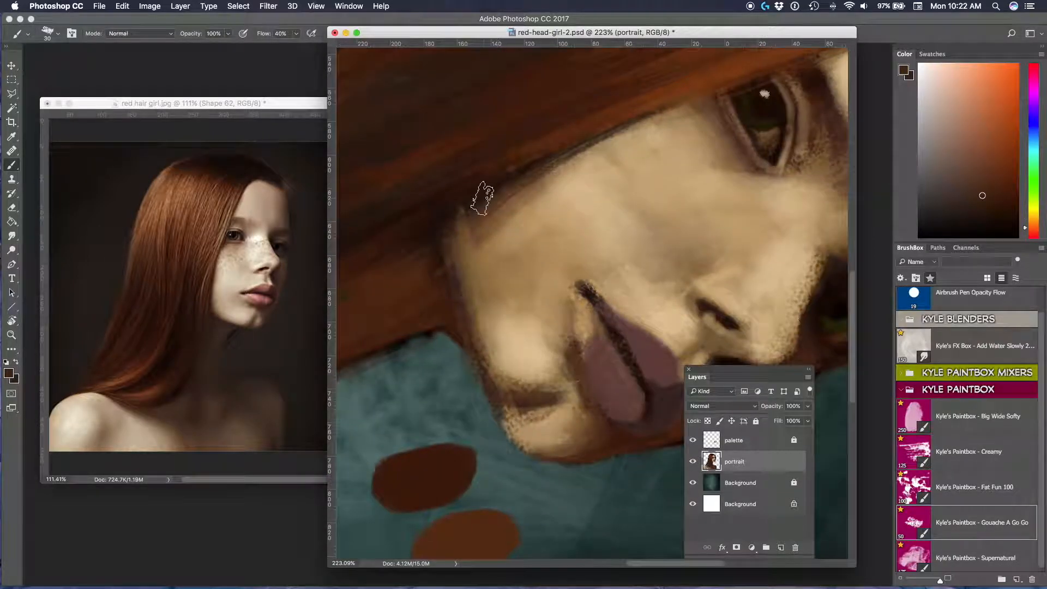
left_click_drag(480, 194, 456, 334)
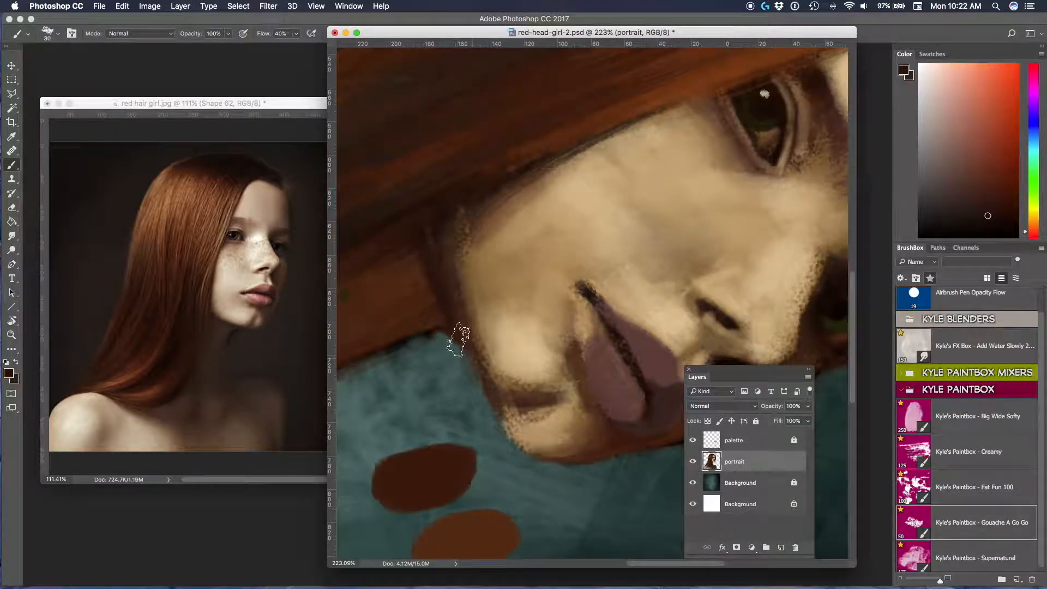
- Refine the skin between the nose and upper lip with the 23 px Supernatural brush and sampled light and shadow tones
left_click(636, 280, "alt")
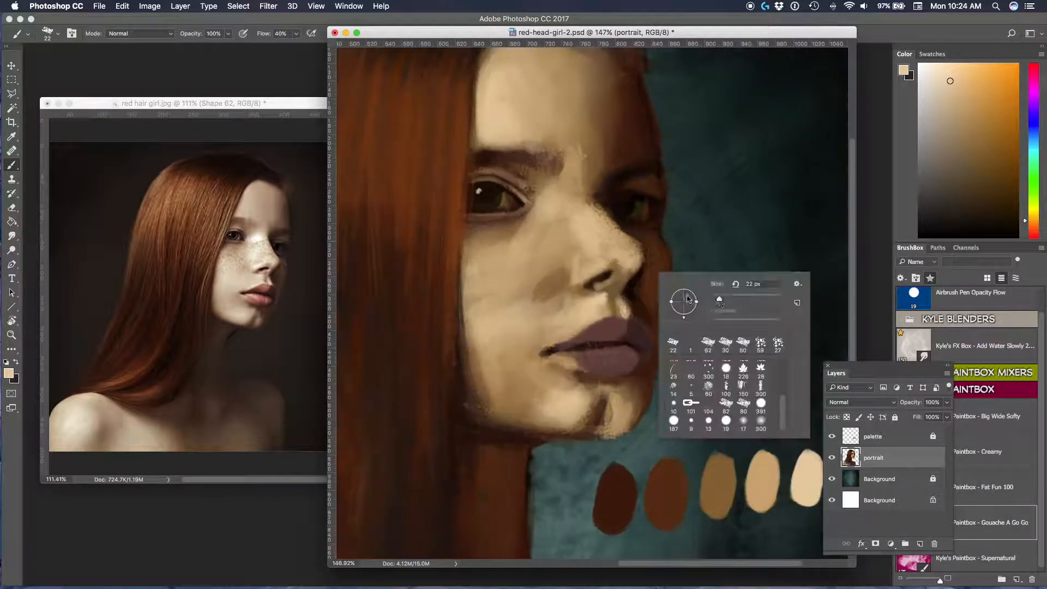
key("Escape")
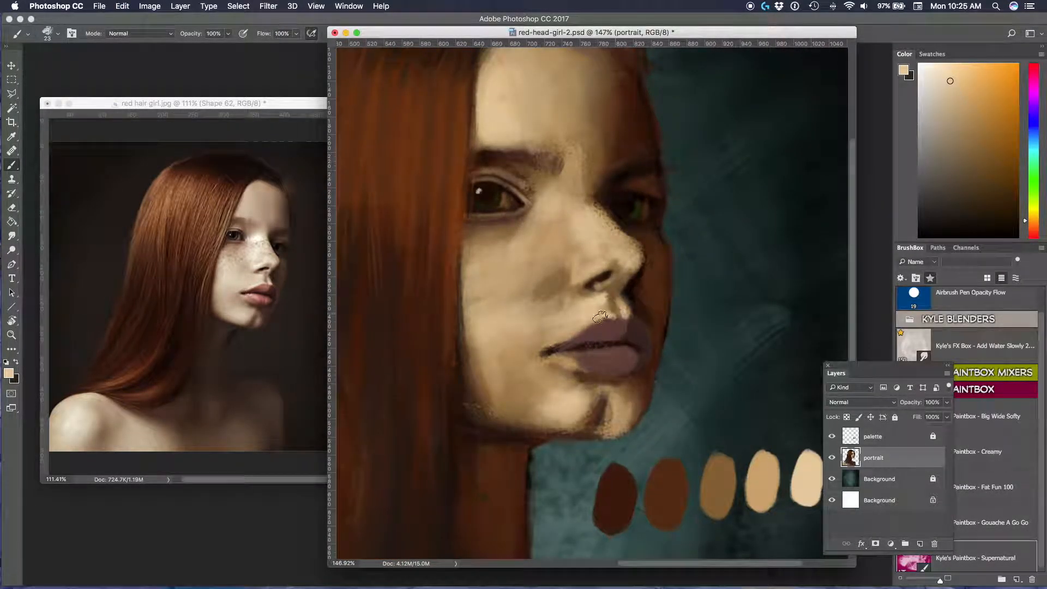
left_click(638, 253, "alt")
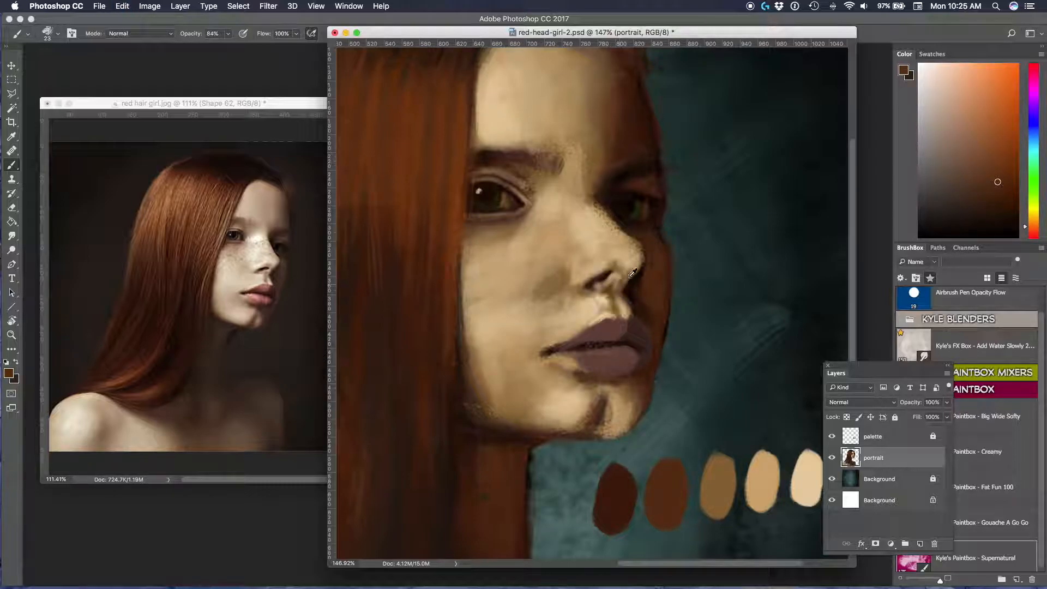
left_click(605, 297, "alt")
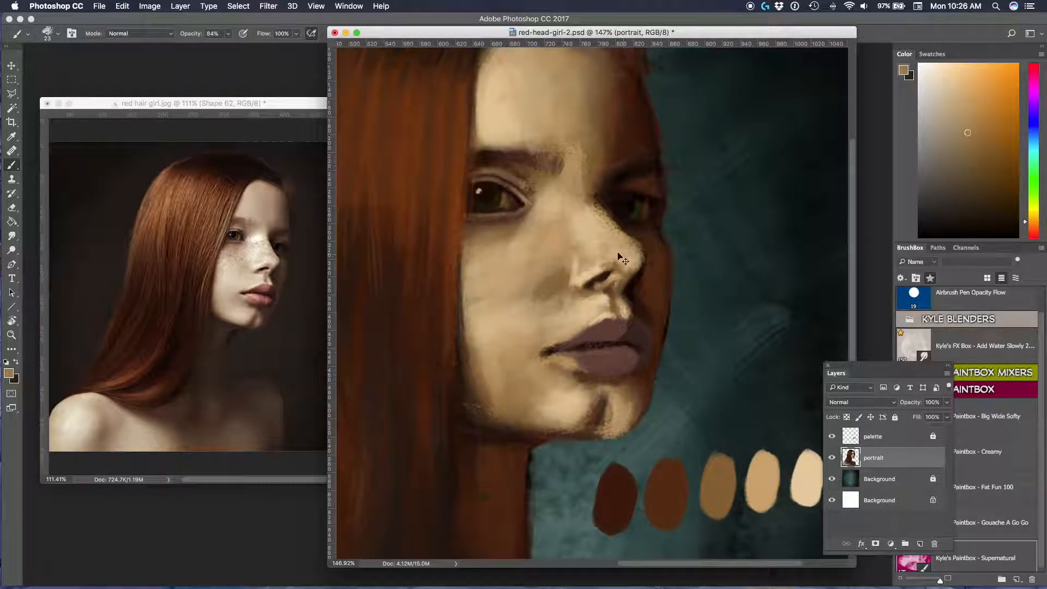
- Paint pale highlights on the nose bridge and inner cheek with larger brushes and a sampled light skin tone
left_click_drag(562, 206, 561, 198)
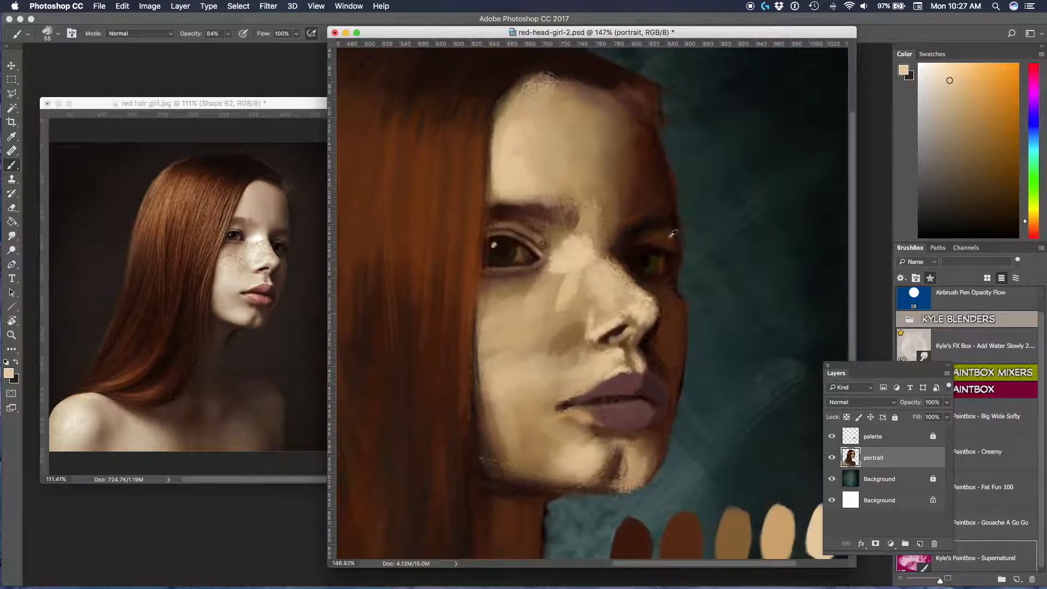
left_click(660, 237, "alt")
left_click_drag(567, 297, 608, 299)
key("super+minus")
key("super+minus")
key("r")
left_click_drag(608, 261, 559, 287)
left_click_drag(715, 204, 571, 283)
left_click(570, 282, "alt")
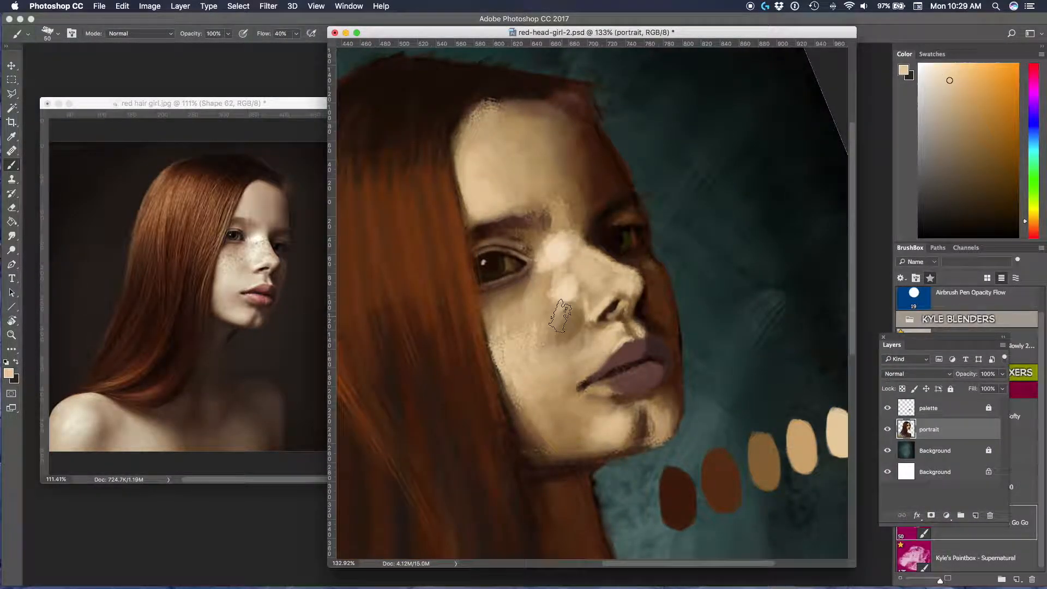
- Model the cheek, brow and far side of the lips with the 30 px Gouache A Go Go brush and sampled tones
right_click(593, 317)
left_click(664, 345)
left_click(633, 329, "alt")
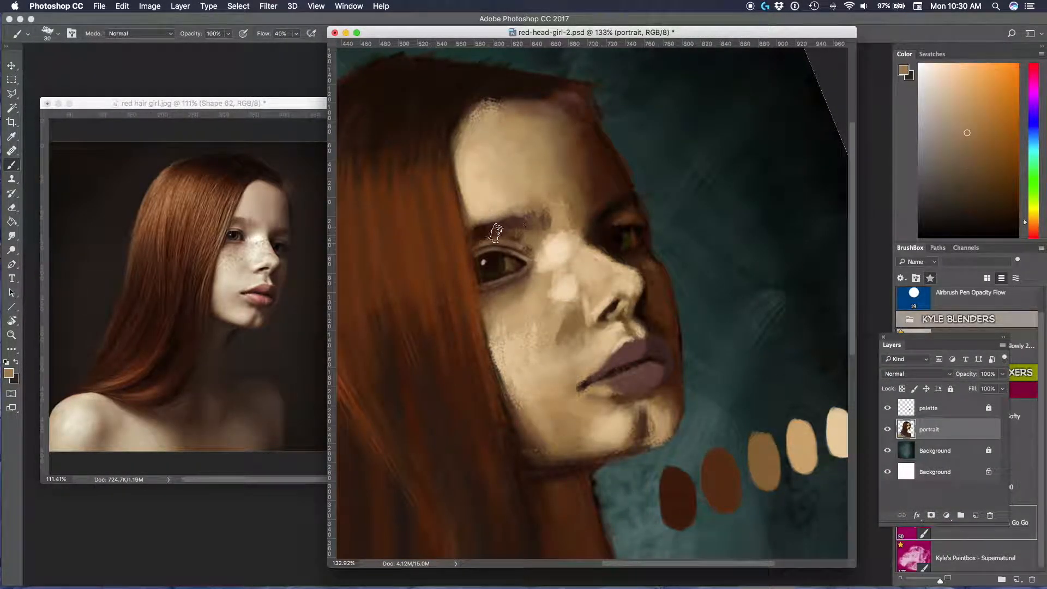
left_click(561, 200, "alt")
scroll(587, 225, "up", 5)
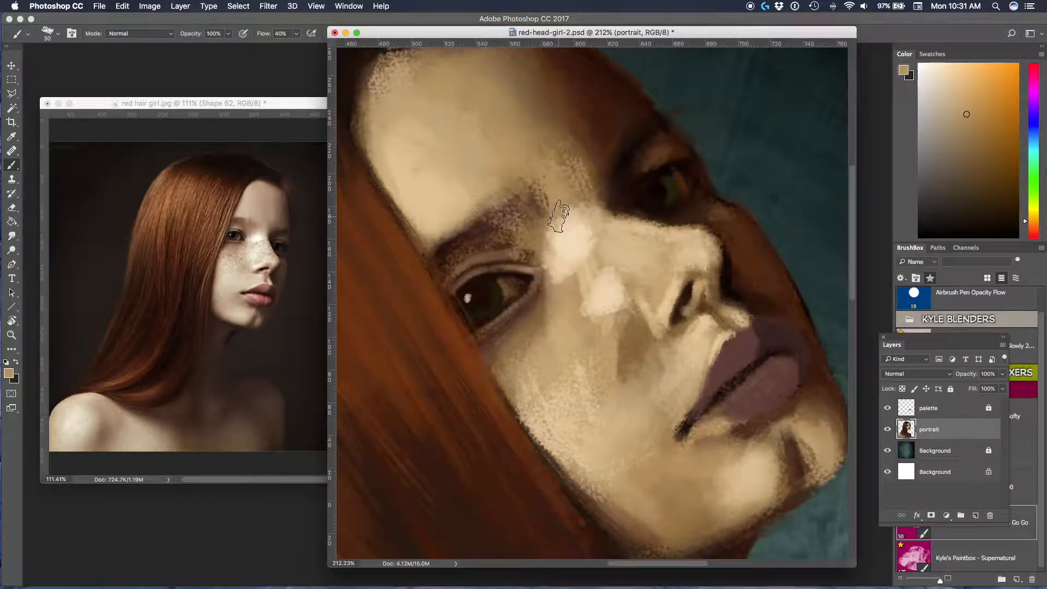
left_click(633, 316, "alt")
left_click(635, 337, "alt")
left_click(736, 257, "alt")
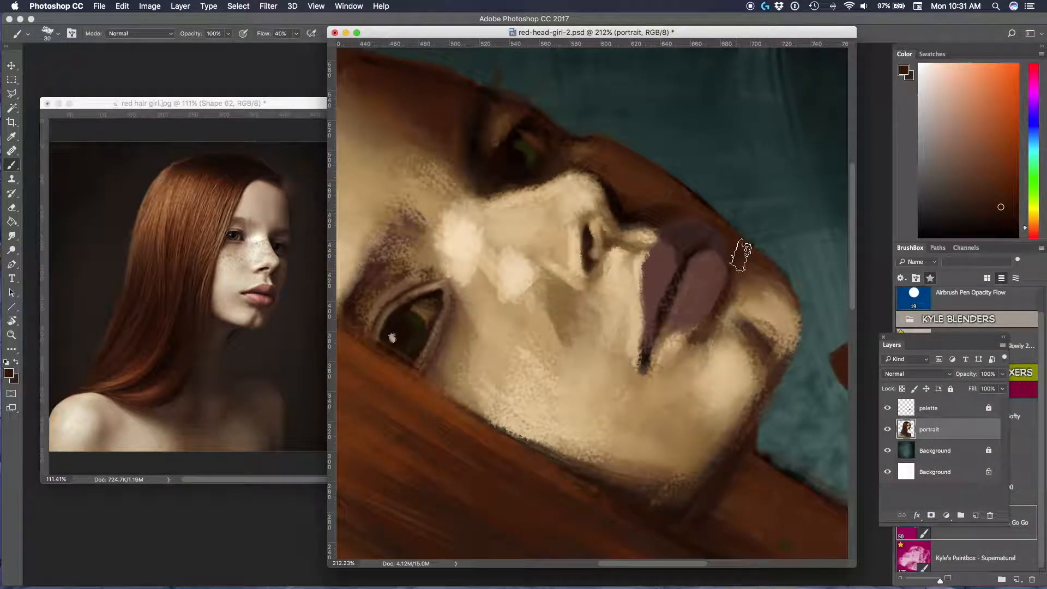
- Save the portrait file and dock the Layers panel between the Color and BrushBox panels
scroll(710, 266, "down", 5)
scroll(711, 267, "up", 5)
key("super+s")
mouse_move(893, 344)
left_mouse_down()
mouse_move(871, 356)
mouse_move(924, 252)
left_mouse_up()
- Smudge the cheek, forehead and hair with the 39 px Add Water Slowly blender and save the file
left_click(11, 236)
mouse_move(494, 313)
left_mouse_down()
mouse_move(617, 292)
mouse_move(578, 283)
left_mouse_up()
left_click_drag(656, 299, 736, 294)
scroll(737, 199, "down", 5)
left_click_drag(474, 199, 677, 365)
scroll(733, 204, "up", 3)
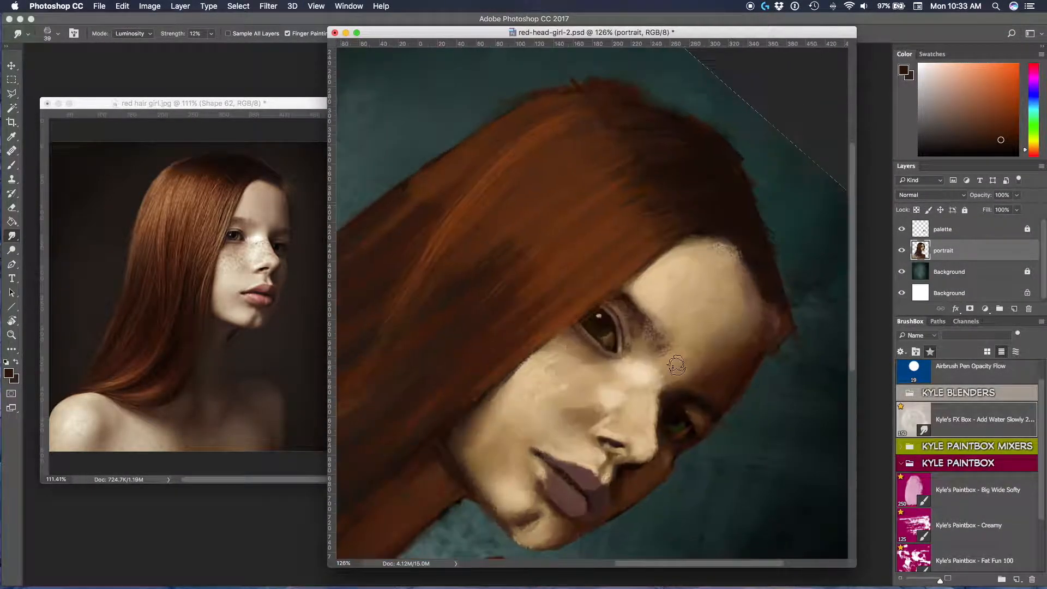
key("Escape")
scroll(688, 300, "up", 1)
key("super+s")
- Refine the near eye's upper lid and brow with the Airbrush Pen Opacity Flow brush, sampling nearby tones and reducing its size
key("b")
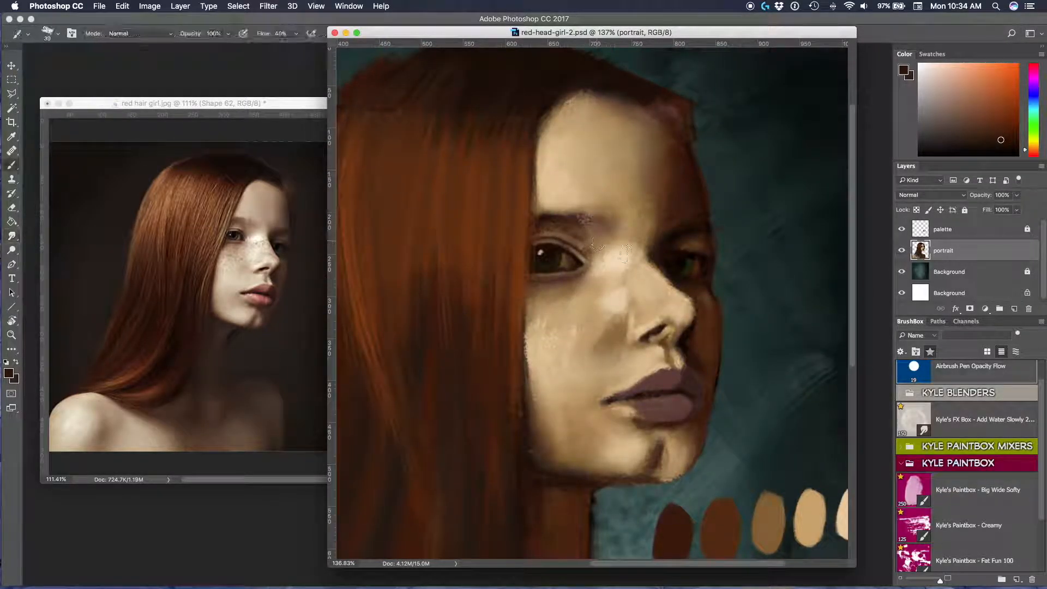
left_click(577, 236, "alt")
left_click_drag(578, 237, 536, 231)
left_click(545, 207, "alt")
key("r")
mouse_move(542, 227)
left_mouse_down()
mouse_move(524, 341)
mouse_move(556, 349)
mouse_move(545, 344)
left_mouse_up()
key("bracketleft")
key("bracketleft")
- Define the near eye's lid crease and lower rim with fine airbrush strokes in sampled tones
key("bracketleft")
key("bracketleft")
left_click(544, 357, "alt")
left_click(541, 354, "alt")
key("r")
mouse_move(545, 285)
left_mouse_down()
mouse_move(637, 283)
mouse_move(614, 258)
mouse_move(580, 254)
mouse_move(556, 268)
left_mouse_up()
scroll(592, 302, "down", 3)
scroll(592, 302, "up", 4)
left_click(506, 341, "alt")
left_click(505, 379, "alt")
left_click(494, 330, "alt")
left_click(506, 350, "alt")
- Sharpen the nostril and the underside of the nose with the 11 px airbrush and sampled shadow tones
key("r")
mouse_move(506, 349)
left_mouse_down()
mouse_move(500, 302)
mouse_move(546, 224)
mouse_move(654, 326)
mouse_move(595, 236)
mouse_move(532, 245)
mouse_move(561, 263)
left_mouse_up()
scroll(591, 303, "down", 3)
scroll(595, 236, "up", 4)
left_click(592, 240, "alt")
left_click(627, 257, "alt")
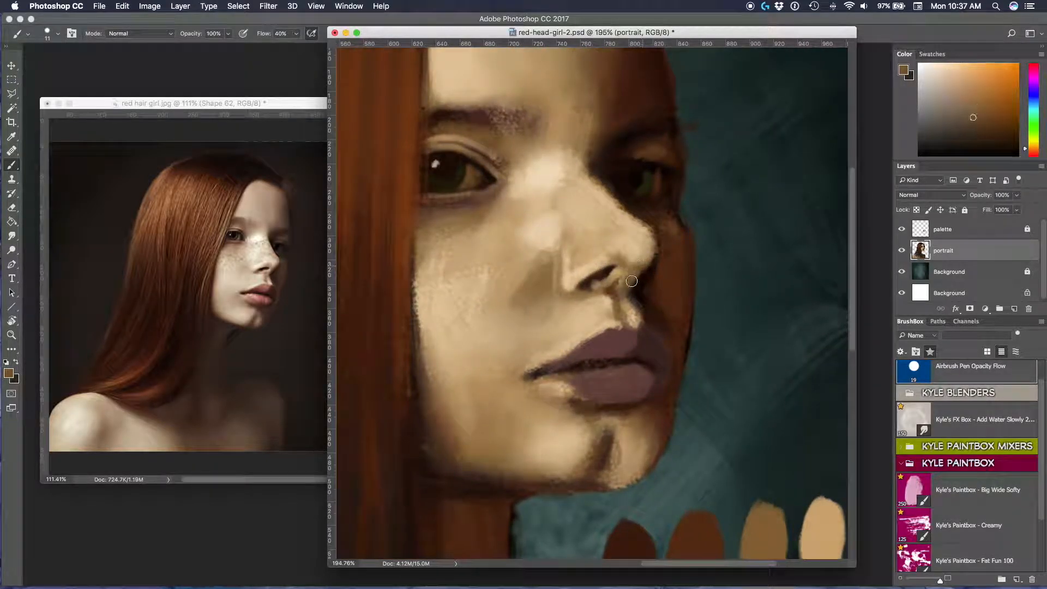
- Shape the philtrum and the near corner of the mouth with sampled skin and shadow tones
left_click(623, 321, "alt")
scroll(671, 183, "down", 3)
left_click(553, 349, "alt")
left_click(556, 351, "alt")
left_click(629, 307, "alt")
left_click(563, 337, "alt")
left_click(582, 360, "alt")
left_click(567, 353, "alt")
- Clean up the lip contour and the dark line between the lips with repeatedly sampled tones
key("r")
mouse_move(570, 353)
left_mouse_down()
mouse_move(528, 314)
mouse_move(629, 224)
mouse_move(629, 322)
left_mouse_up()
left_click(527, 319, "alt")
key(".")
key("r")
left_click(627, 311, "alt")
left_click(664, 276, "alt")
left_click(652, 289, "alt")
- Lighten the lips with pinker mauve strokes using the 27 px Gouache A Go Go brush
key("r")
left_click_drag(655, 286, 674, 323)
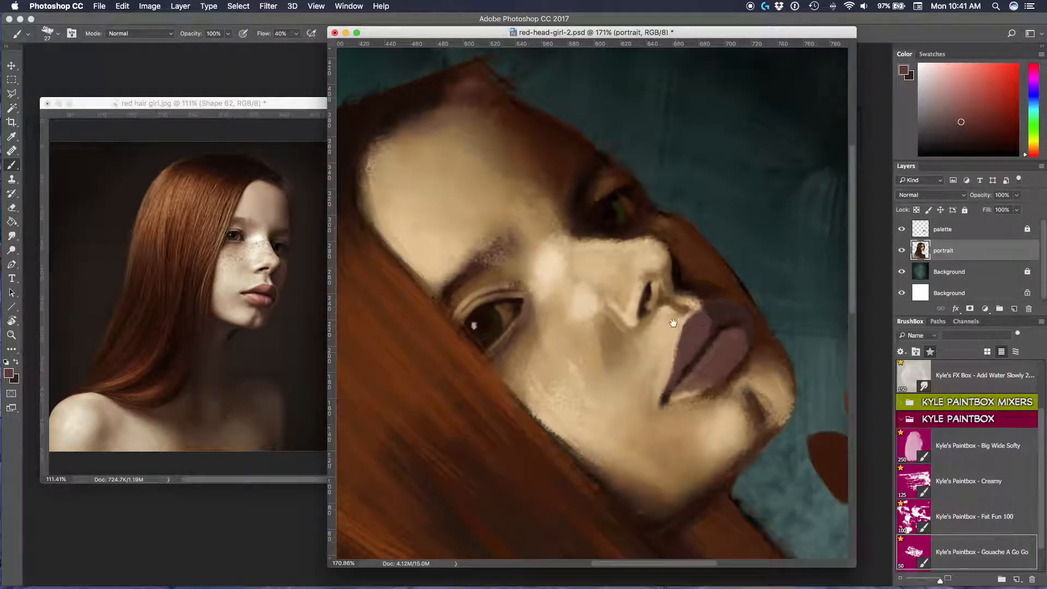
mouse_move(725, 345)
left_mouse_down()
mouse_move(771, 220)
mouse_move(755, 313)
left_mouse_up()
- Smudge the lips and surrounding skin with the 25 px Kyle's Drawing Box - Grit Smudge brush at 50% strength
left_click(11, 235)
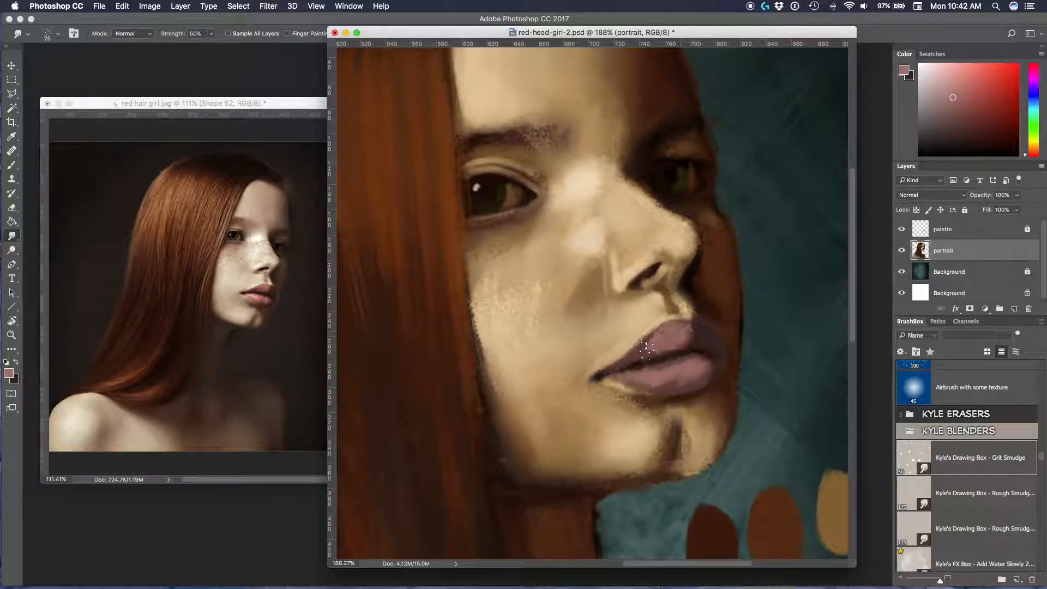
scroll(692, 426, "down", 3)
scroll(721, 322, "up", 4)
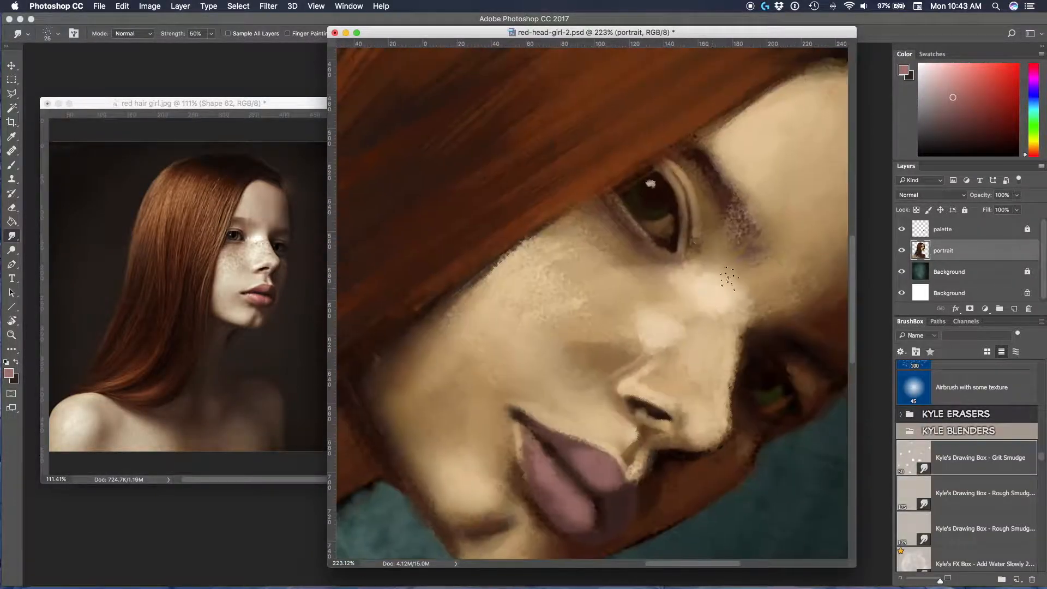
scroll(673, 320, "down", 5)
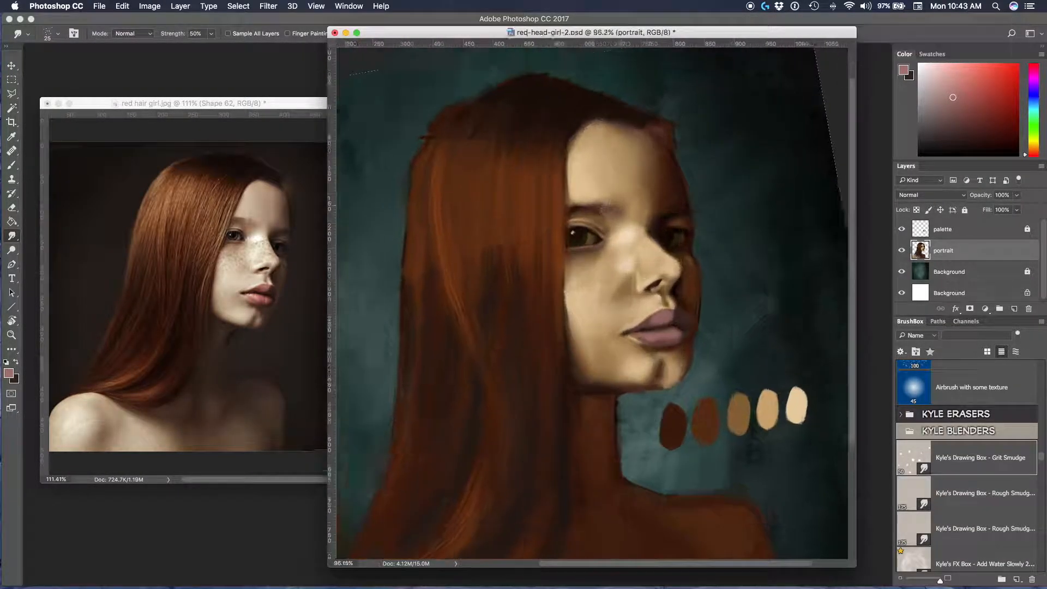
scroll(673, 320, "up", 3)
scroll(675, 209, "down", 3)
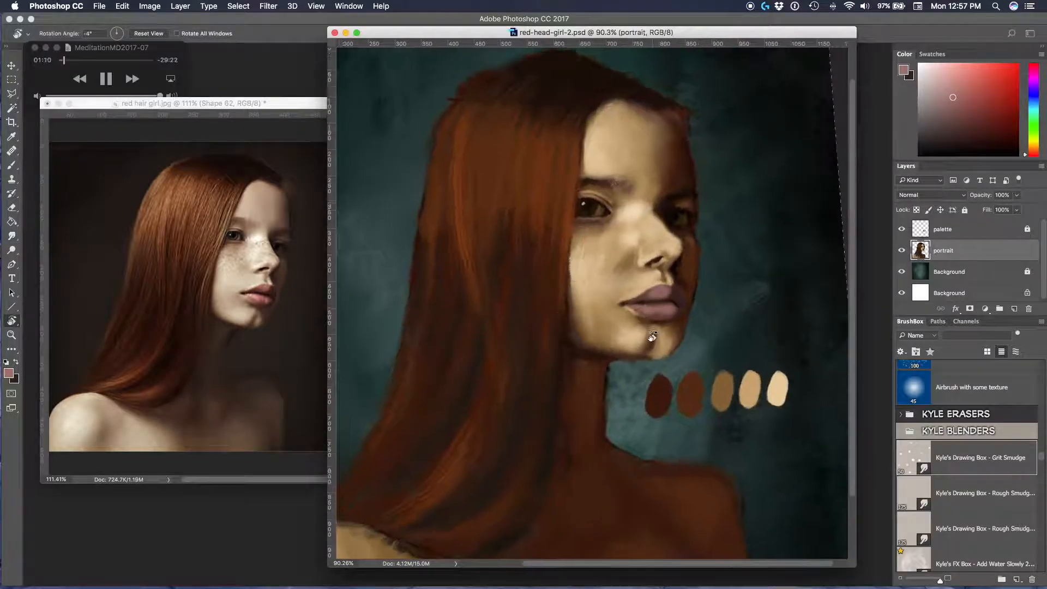
- Adjust the portrait layer with the Liquify filter and apply the result
left_click(268, 6)
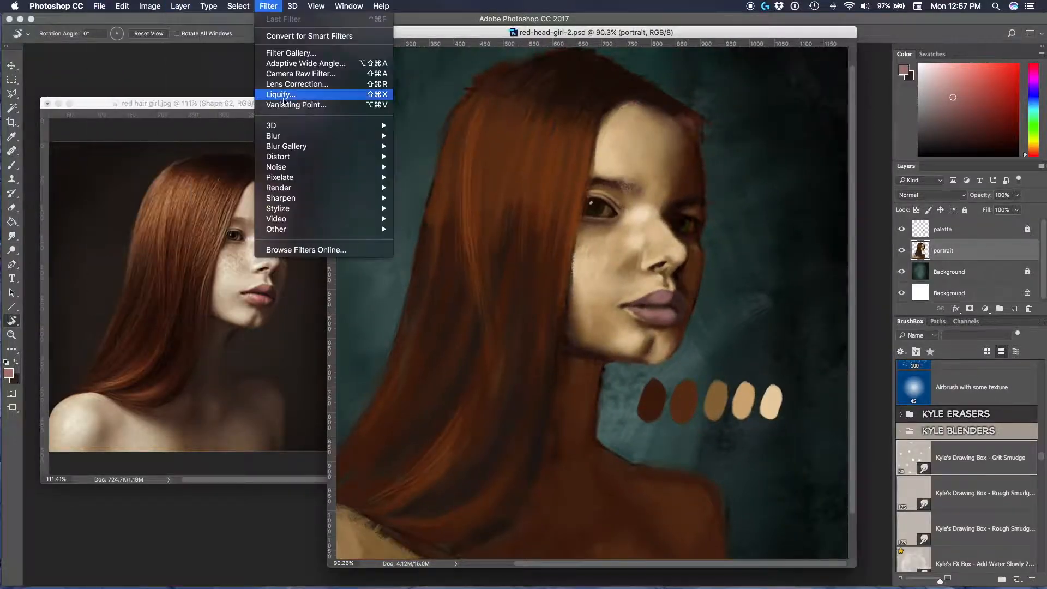
left_click(297, 117)
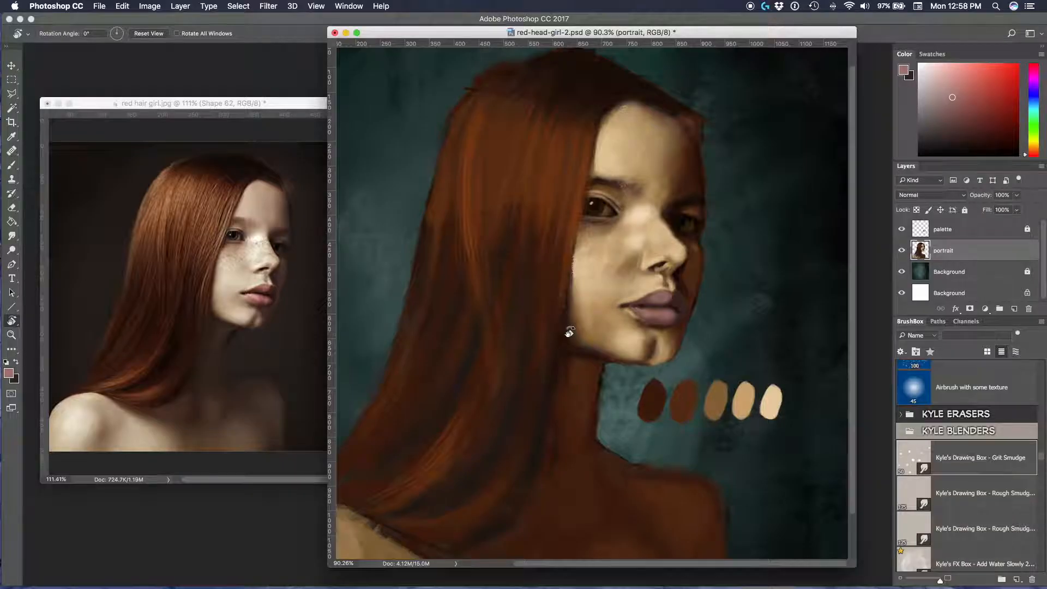
left_click(268, 6)
left_click(268, 6)
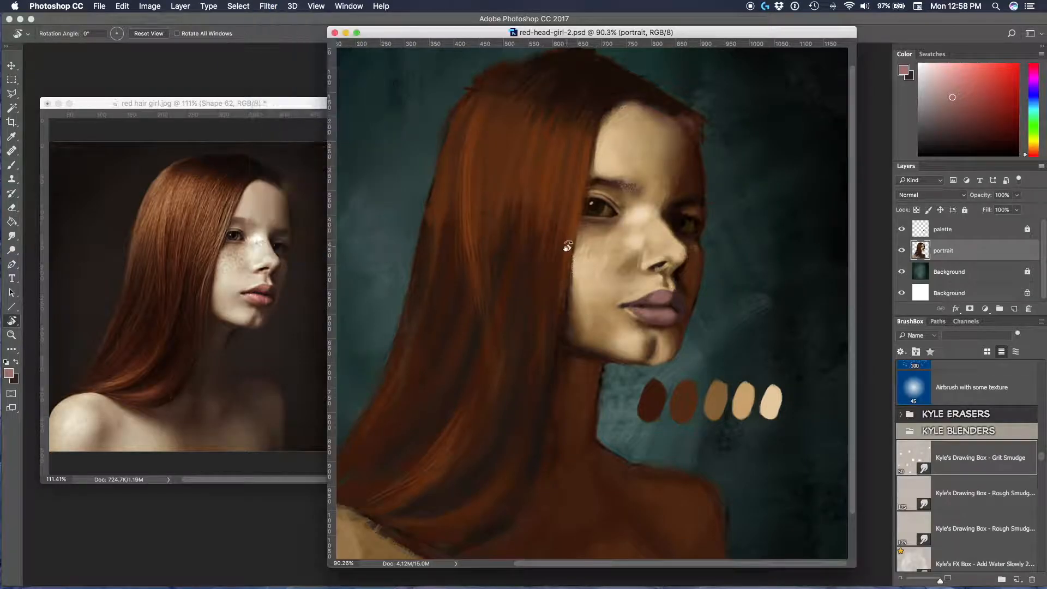
left_click(269, 6)
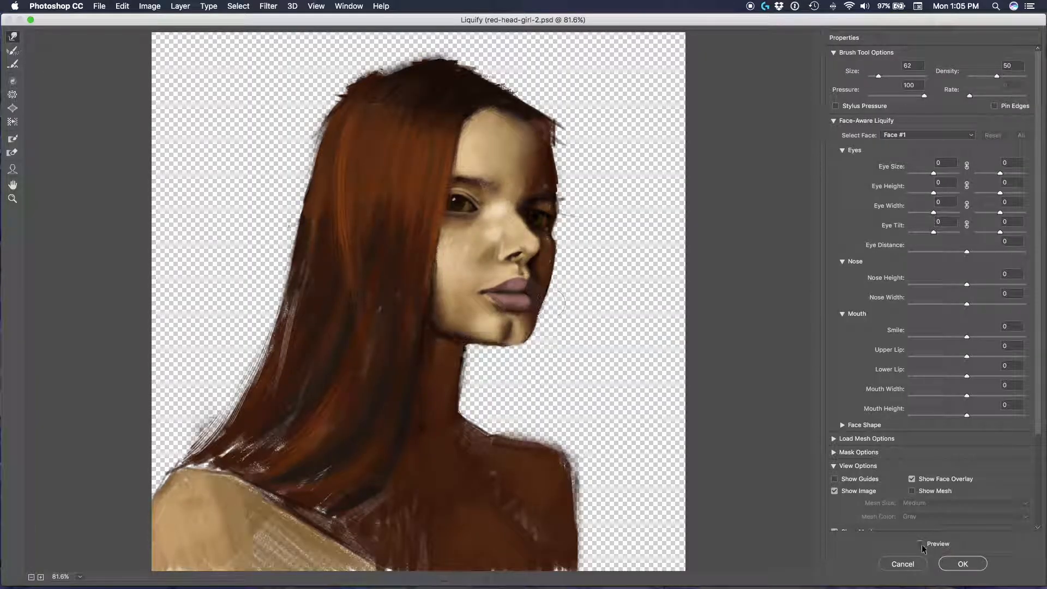
left_click(968, 568)
- Add a new layer above the portrait in Overlay mode and choose the Big Wide Softy brush
left_click(1014, 309)
left_click(932, 195)
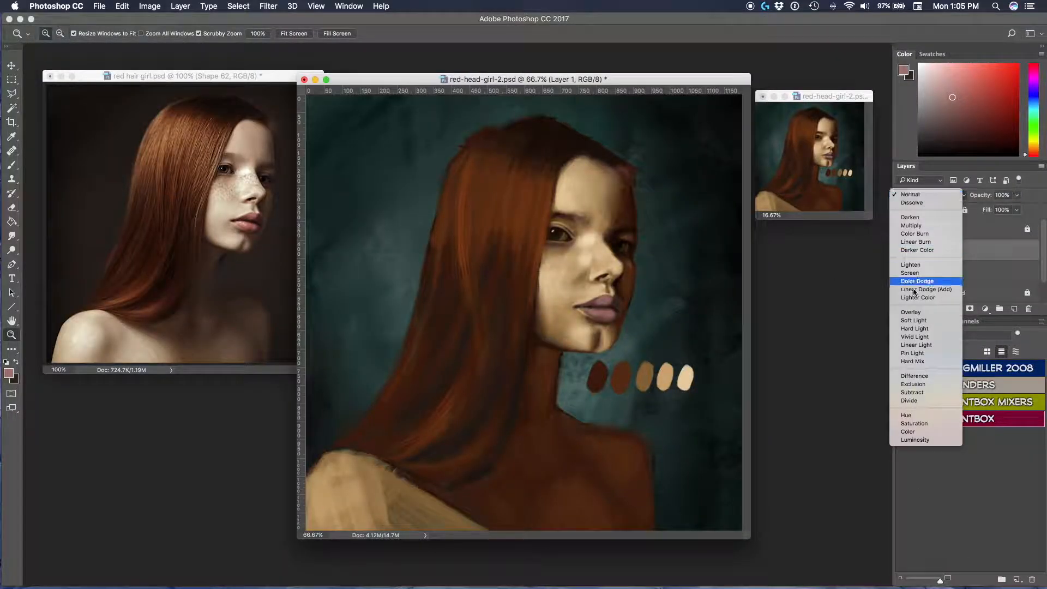
left_click(919, 311)
left_click(910, 419)
left_click(978, 446)
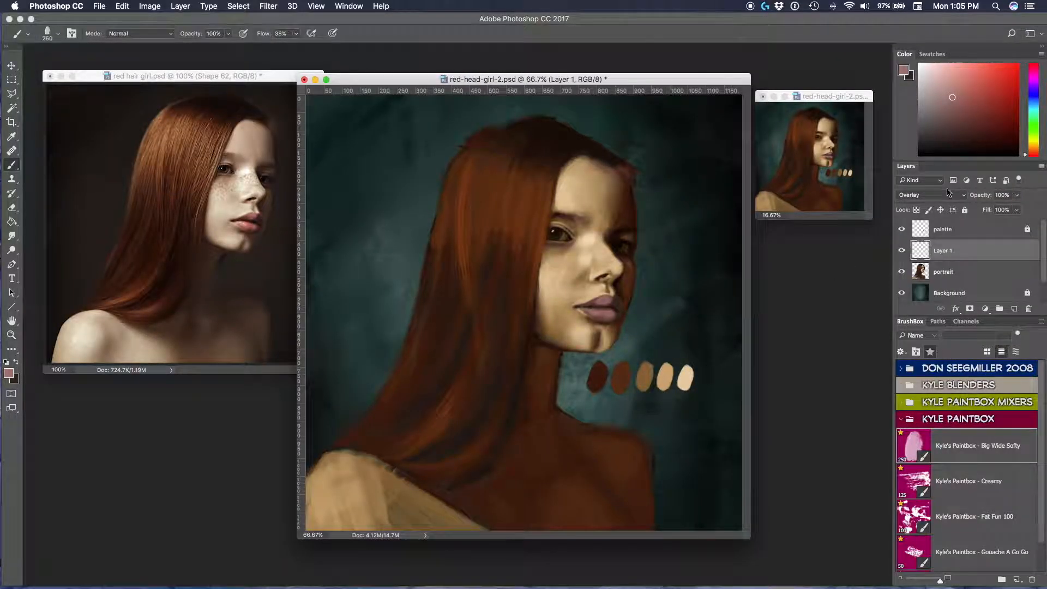
- Tint the lips and cheek red on the Overlay layer, undoing the first lip stroke and resizing the brush
mouse_move(592, 305)
left_mouse_down()
mouse_move(600, 257)
mouse_move(564, 243)
mouse_move(605, 307)
left_mouse_up()
key("super+z")
left_click(607, 267)
left_click(932, 194)
left_click(932, 281)
right_click(642, 263)
left_click(729, 290)
left_click_drag(589, 270, 543, 262)
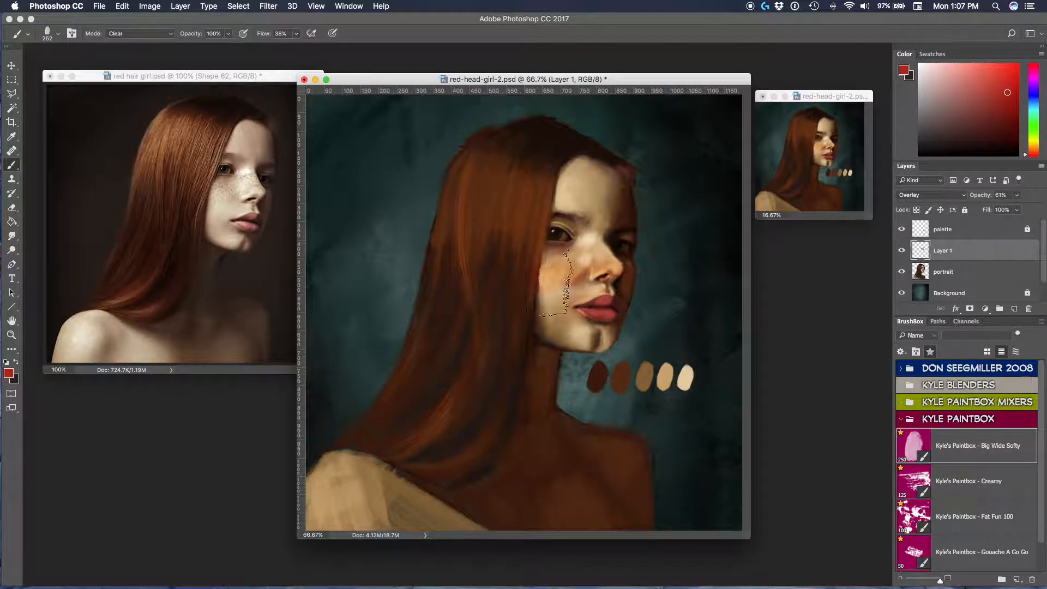
- Clear excess red from the face with the brush in Clear mode and adjust the tint layer's opacity
scroll(621, 261, "up", 3)
mouse_move(629, 266)
left_mouse_down()
mouse_move(581, 262)
mouse_move(655, 297)
left_mouse_up()
left_click_drag(725, 374, 707, 361)
left_click(1017, 195)
left_click_drag(1019, 209, 1017, 210)
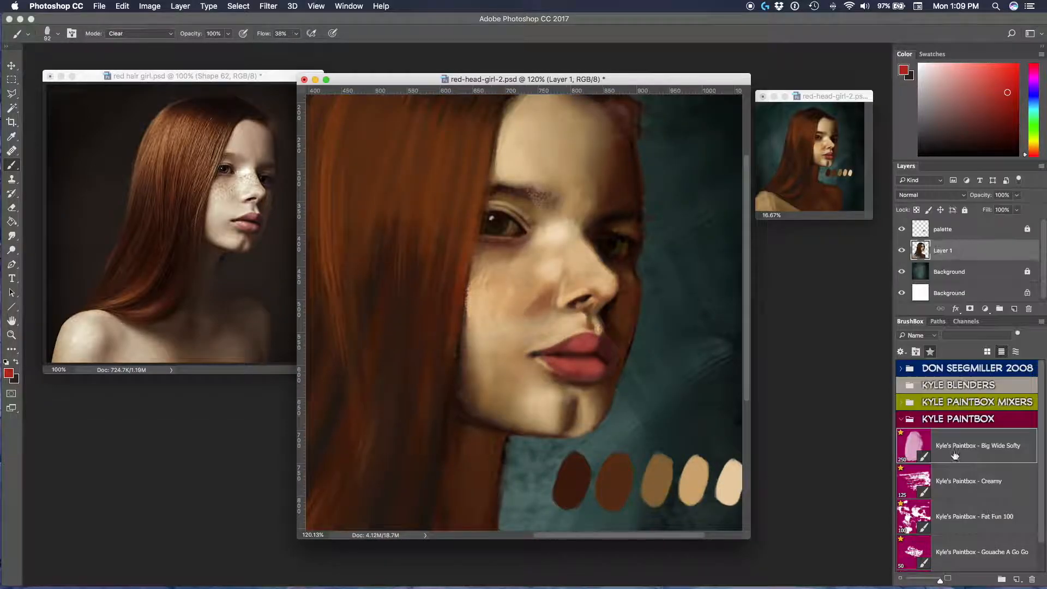
- Refine the near eye's lower lid and inner corner with the 19 px Airbrush Pen Opacity Flow brush and sampled tones
scroll(523, 311, "up", 3)
left_click(957, 369)
left_click(960, 395)
left_click(537, 329, "alt")
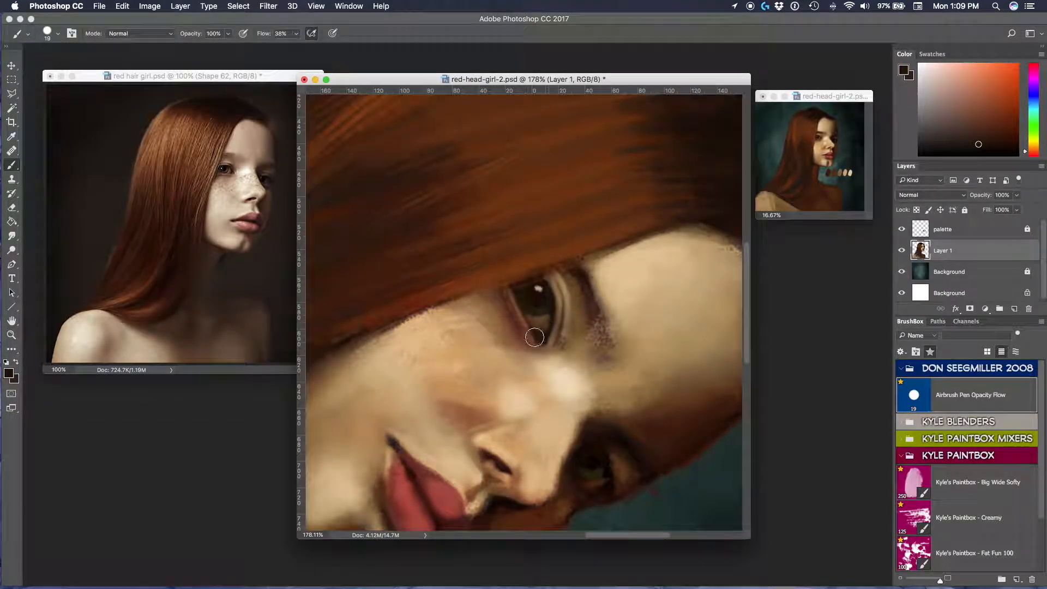
left_click(571, 328, "alt")
scroll(578, 338, "down", 5)
scroll(590, 261, "up", 4)
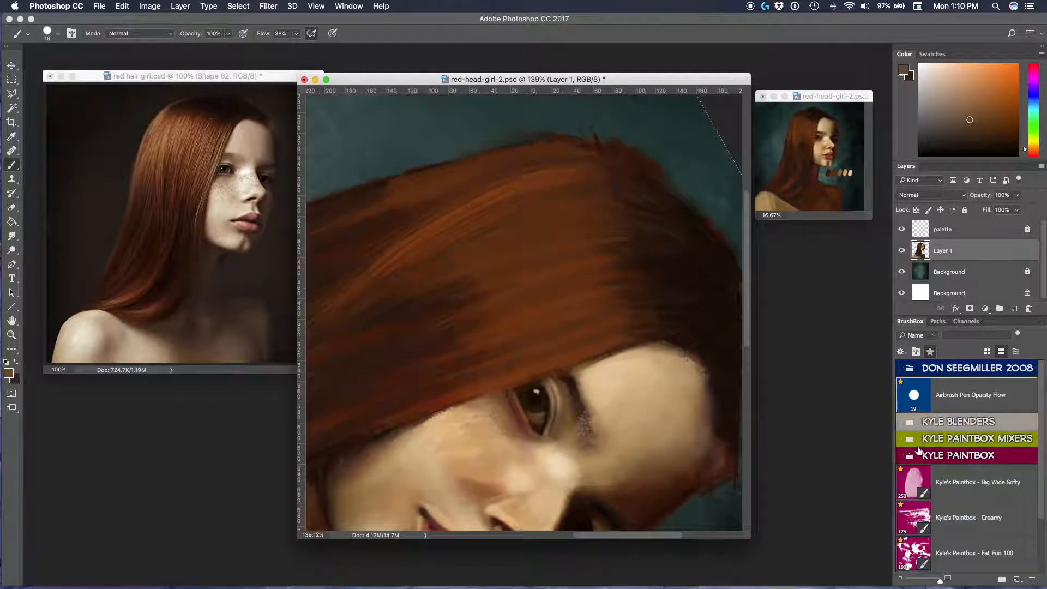
- Choose the Kyle's Real Oils - Illustration King 2 1 mixer brush, size it to 19 px and blend skin tones beside the near eye
left_click(918, 439)
left_click(927, 465)
right_click(615, 377)
left_click_drag(689, 407, 675, 407)
key("Return")
left_click(564, 394, "alt")
scroll(524, 311, "up", 1)
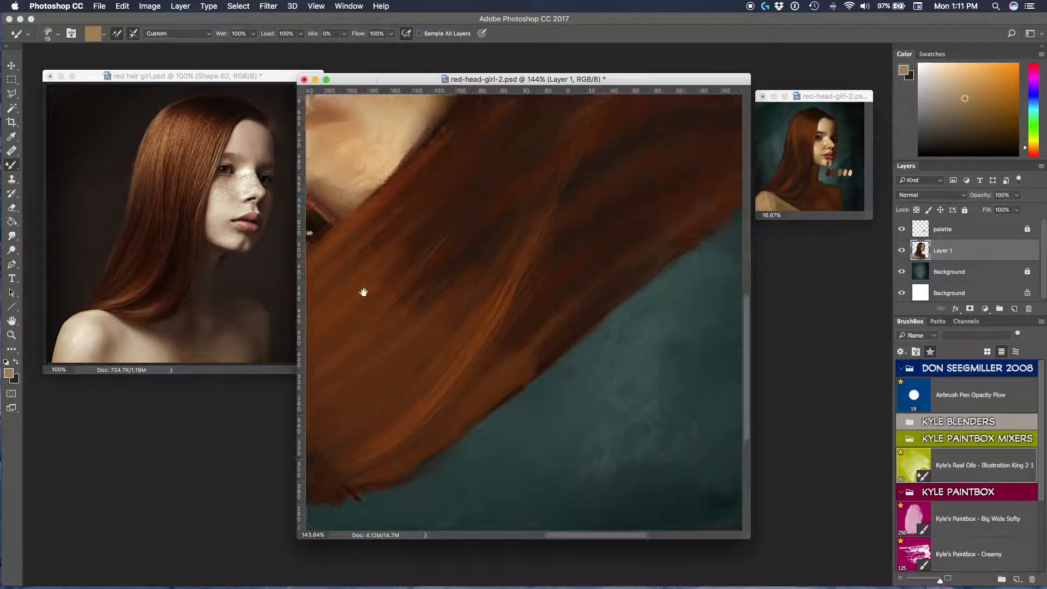
- Sample reddish-brown hair tones and blend the long hair beside the face with the 19 px mixer brush
left_click(445, 340, "alt")
scroll(959, 558, "down", 3)
left_click(440, 289, "alt")
left_click(442, 295, "alt")
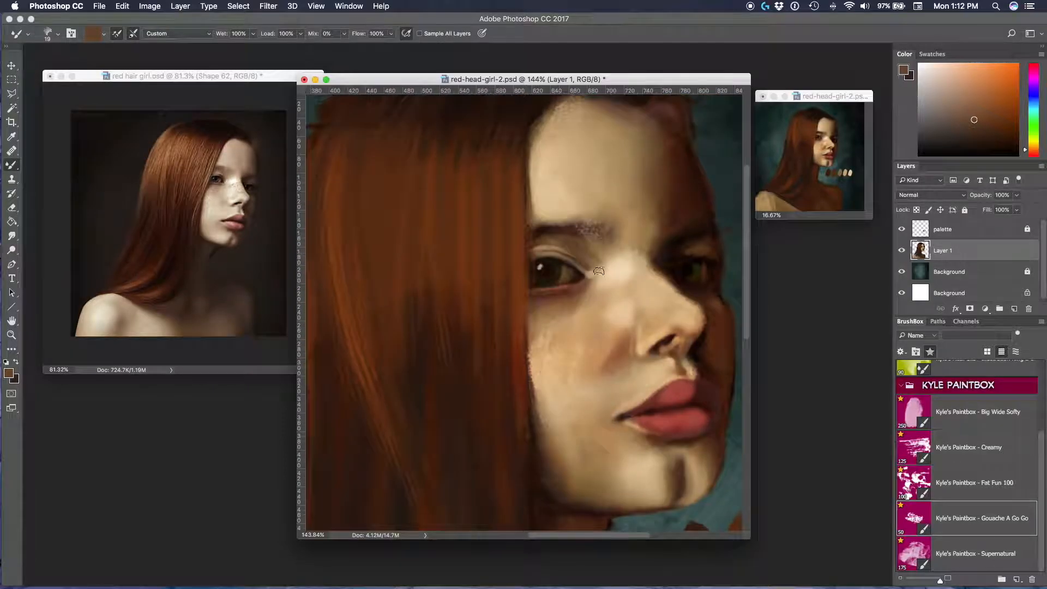
- Switch to the regular Brush tool at 19 px, sample skin tones around the near eyelid and undo the last stroke
right_click(12, 165)
left_click(55, 162)
left_click(566, 237, "alt")
left_click(609, 246, "alt")
key("super+z")
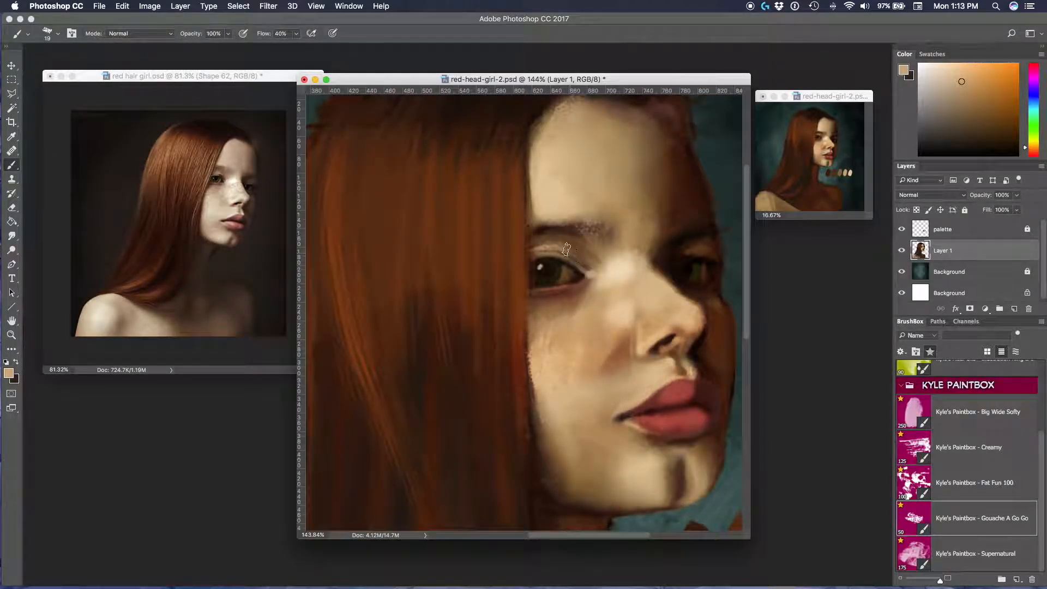
- Reduce the brush to 14 px and deepen the near eye's lash line with a sampled near-black tone
scroll(539, 238, "down", 2)
scroll(526, 309, "up", 3)
key("[")
left_click(415, 241, "alt")
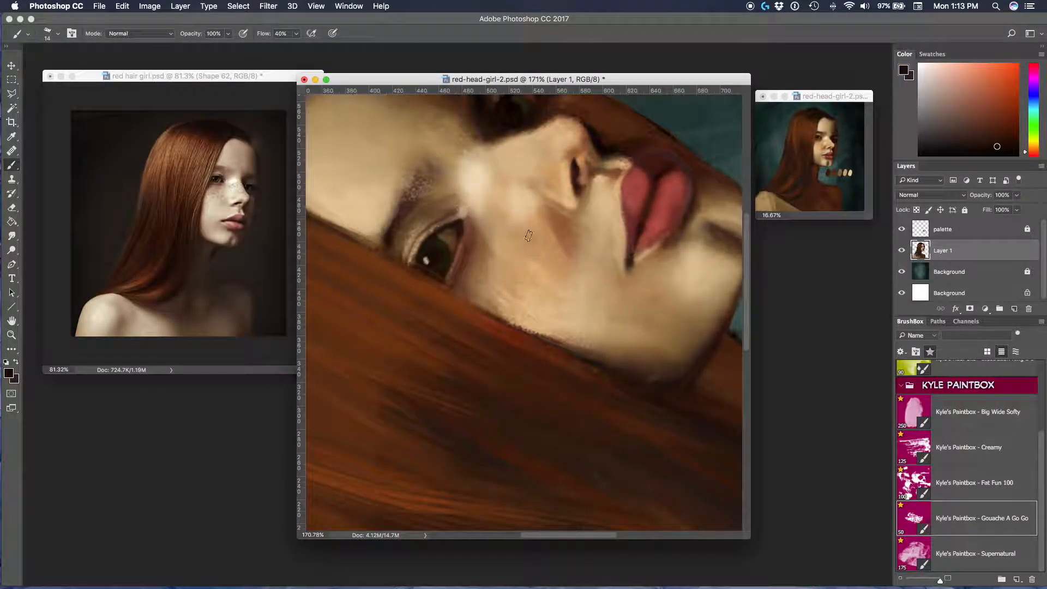
- Return the brush to Normal mode and paint sampled light cream around the near eye's inner corner
left_click(139, 34)
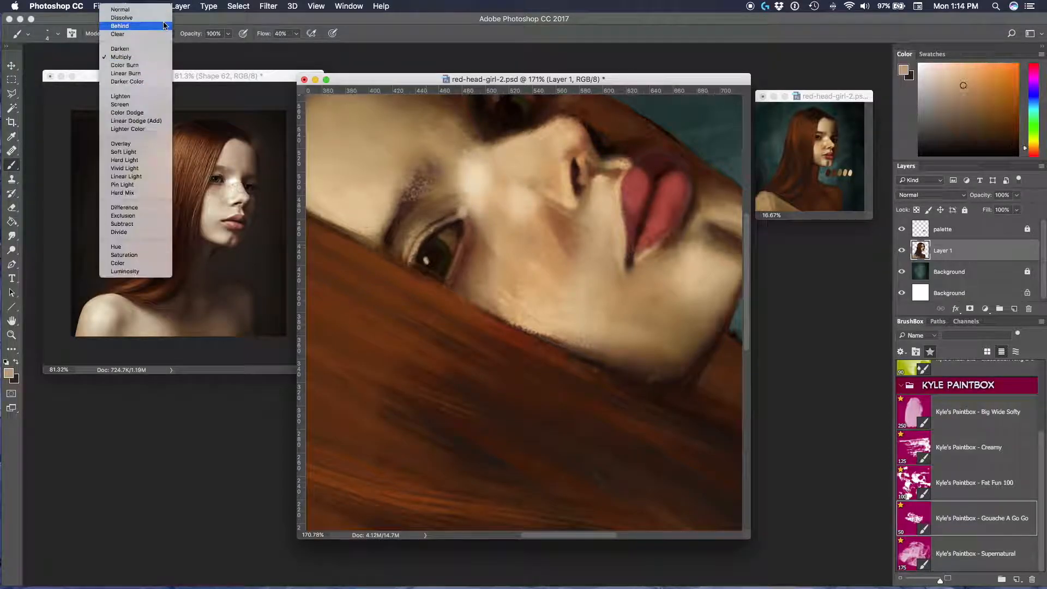
left_click(119, 10)
left_click(489, 213, "alt")
scroll(460, 215, "down", 3)
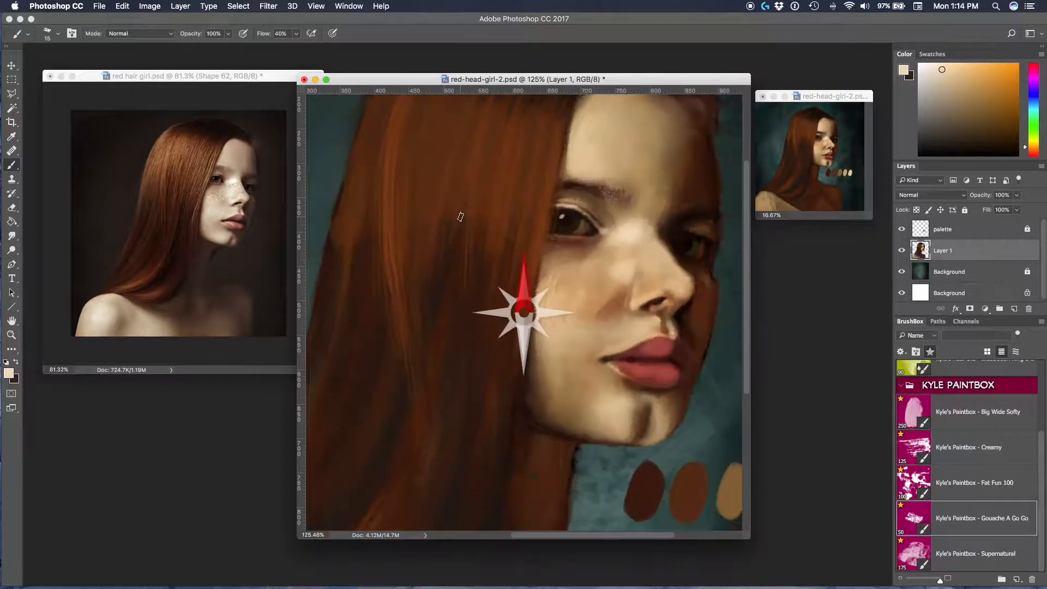
- Paint sampled skin tones below the near eye and on the upper cheek with the 15 px brush
scroll(463, 220, "down", 3)
scroll(474, 312, "up", 5)
left_click(476, 372, "alt")
left_click(479, 325, "alt")
left_click(475, 321, "alt")
scroll(466, 331, "down", 4)
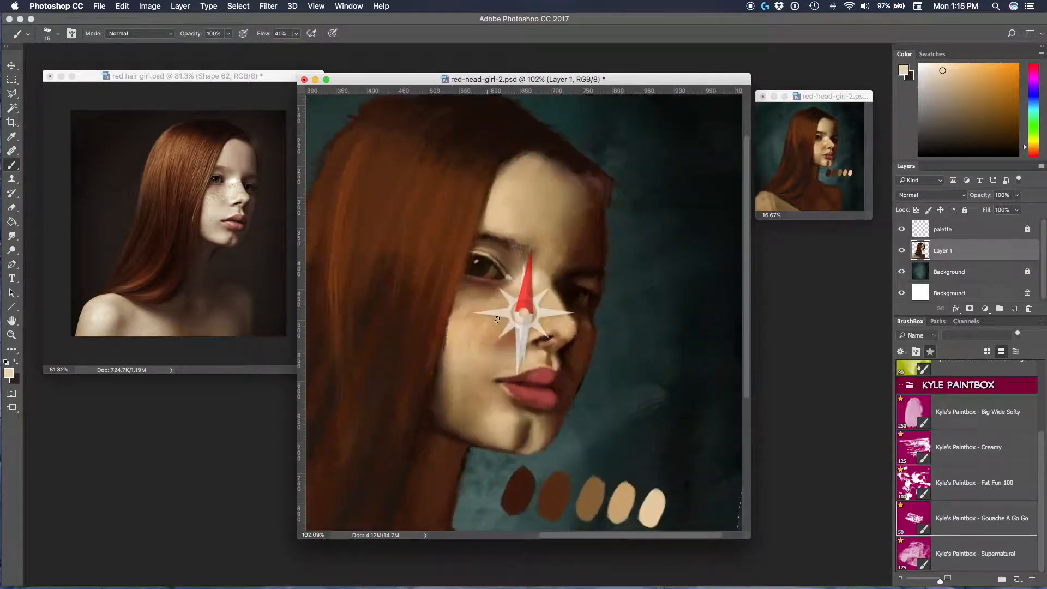
- Refine the skin between the near eye, nose and cheek with sampled tones and the 25 px Gouache A Go Go brush
scroll(513, 321, "up", 3)
left_click(513, 321, "alt")
left_click(548, 275, "alt")
left_click(555, 281, "alt")
scroll(621, 188, "down", 3)
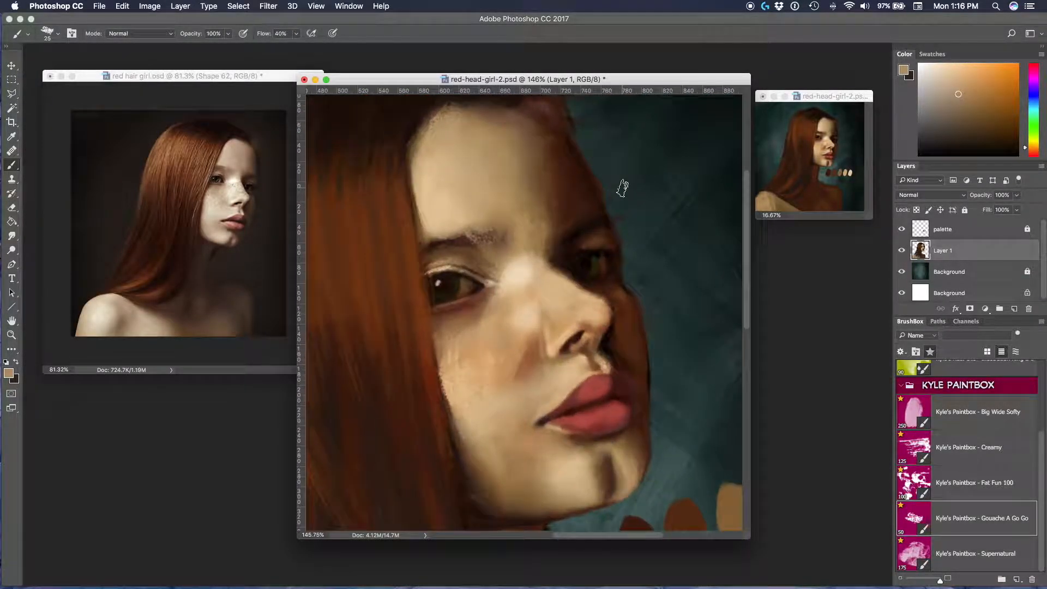
- Lighten the lips with sampled pink using the 28 px Big Wide Softy brush, and soften them with the Smudge tool
left_click(574, 425, "alt")
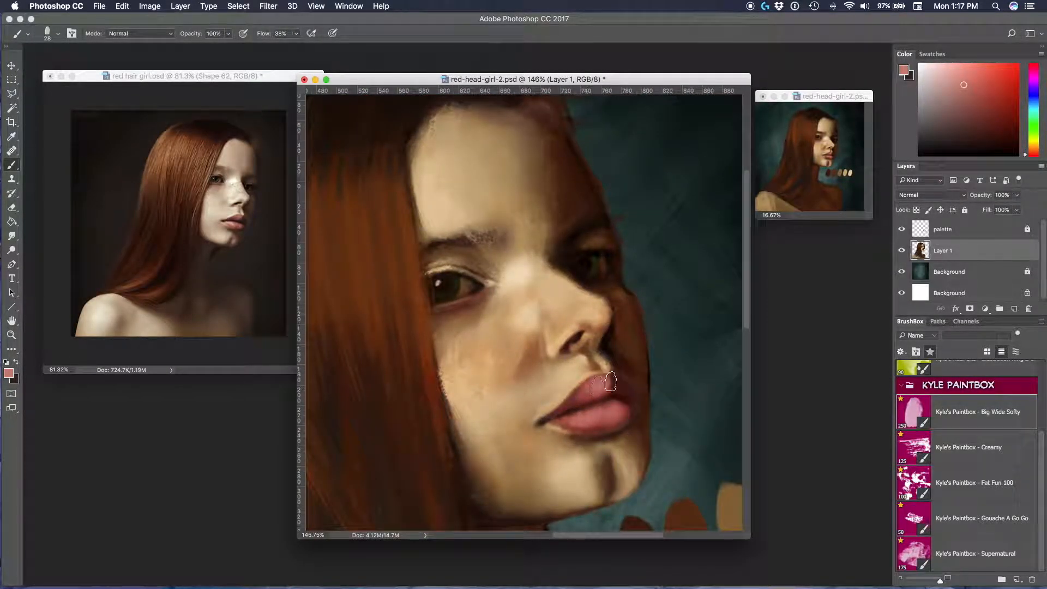
scroll(620, 400, "down", 3)
scroll(647, 321, "up", 3)
key(".")
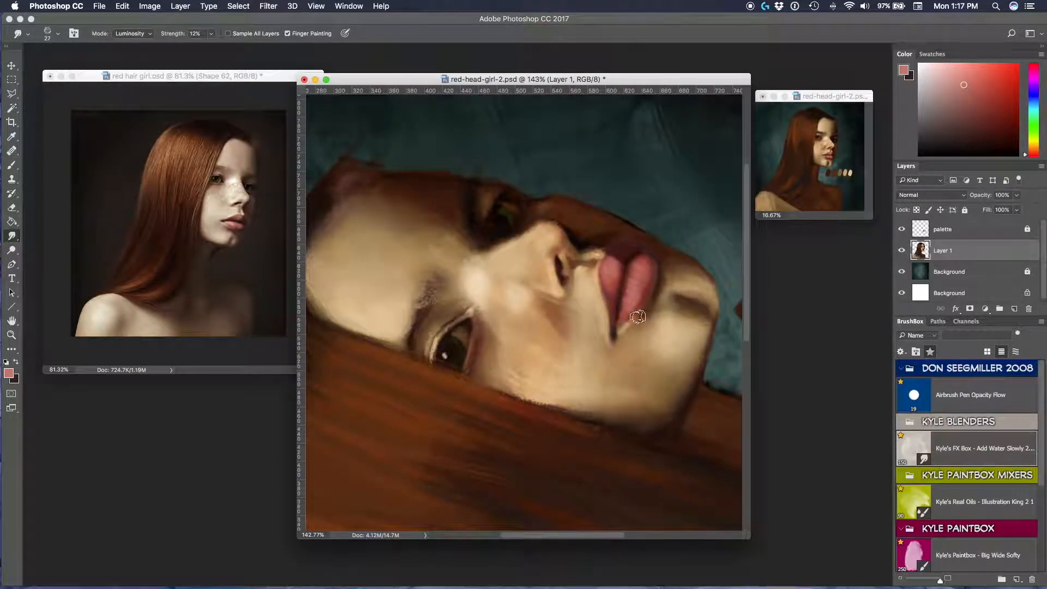
- Sample dark brown for the chin with the 20 px brush, undo the last stroke and resample beside the chin
scroll(560, 269, "down", 3)
left_click(657, 443, "alt")
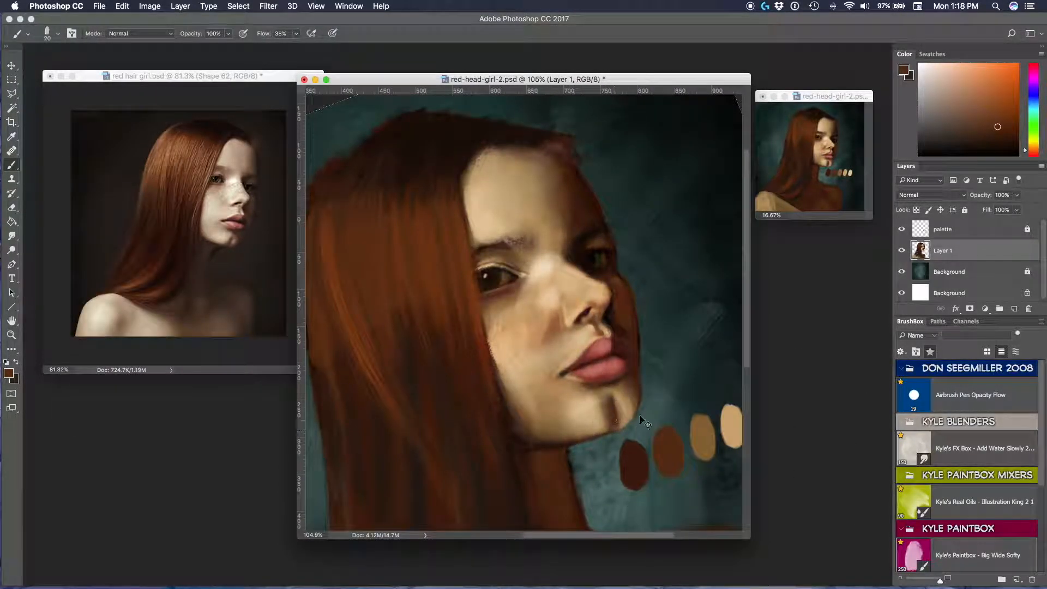
key(".")
key("super+z")
left_click(611, 396, "alt")
- Paint light tan from the palette across the chin with the Gouache A Go Go brush at 50 px
key(".")
key(".")
left_click_drag(589, 413, 518, 401)
left_click(693, 407, "alt")
left_click_drag(491, 423, 516, 409)
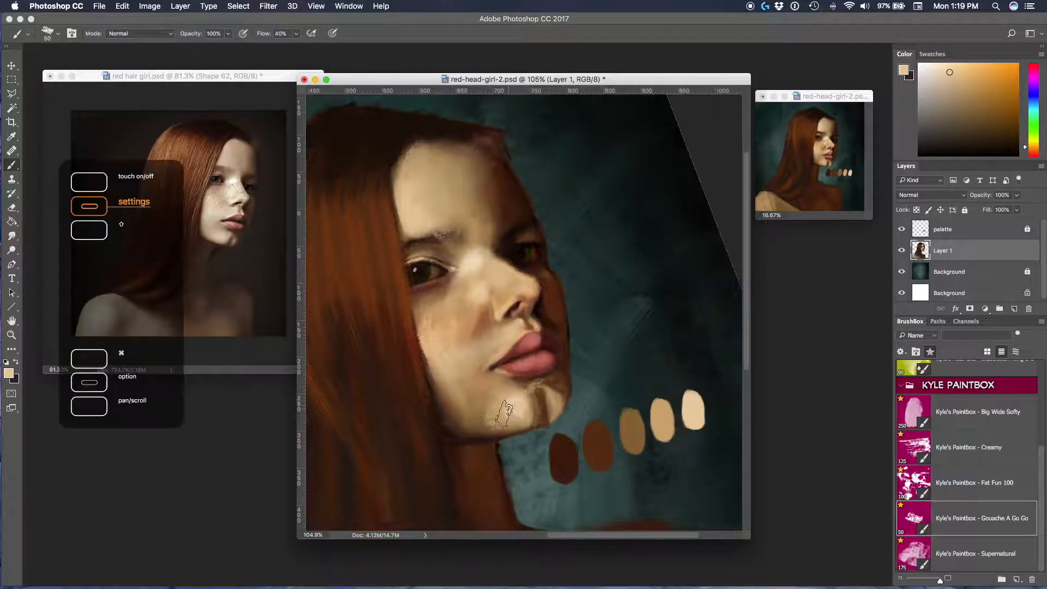
- Build up the chin's highlight with sampled light skin tones
scroll(527, 413, "up", 2)
left_click(527, 413, "alt")
left_click(513, 416, "alt")
scroll(528, 415, "down", 2)
- Paint sampled skin tones along the jaw and lower cheek with the 50 px Gouache A Go Go brush
key("r")
left_click_drag(538, 385, 464, 371)
mouse_move(437, 370)
left_mouse_down()
mouse_move(445, 390)
mouse_move(452, 381)
left_mouse_up()
left_click(425, 354, "alt")
left_click(448, 368, "alt")
left_click_drag(488, 294, 492, 321)
scroll(608, 252, "down", 3)
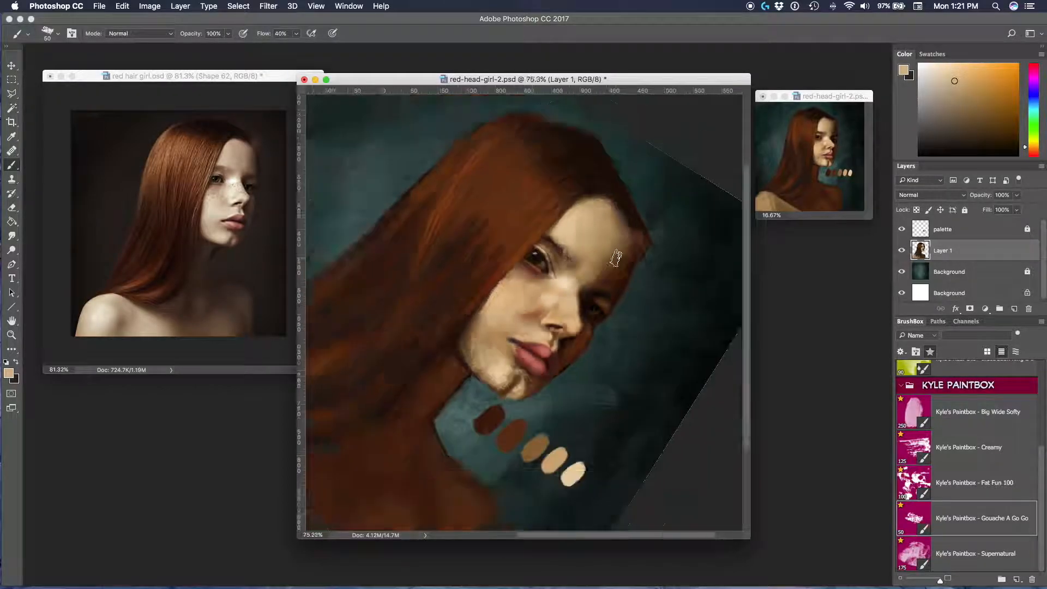
- Smooth the chin and jaw edge with sampled tones using the Big Wide Softy brush at 43 px
key("r")
left_click_drag(612, 253, 463, 224)
scroll(650, 335, "up", 5)
key("s")
scroll(543, 406, "down", 3)
key("r")
mouse_move(543, 407)
left_mouse_down()
mouse_move(164, 376)
mouse_move(327, 180)
left_mouse_up()
scroll(521, 311, "up", 3)
key("b")
left_click_drag(494, 388, 382, 389)
left_click(498, 327, "alt")
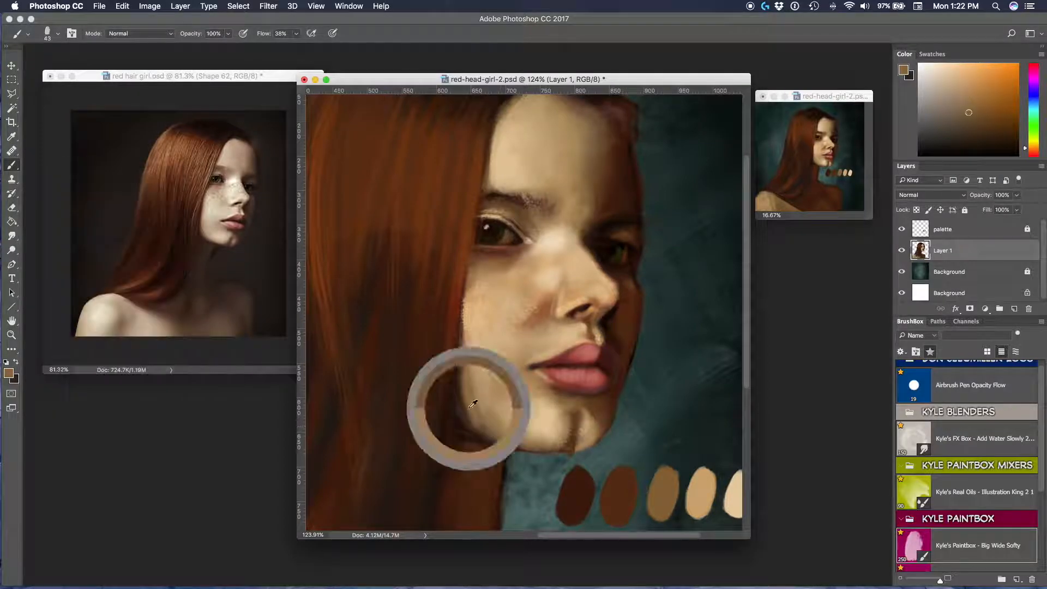
- Choose the Gouache A Go Go brush at 27 px and paint a dark shadow beneath the lower lip
left_click(139, 33)
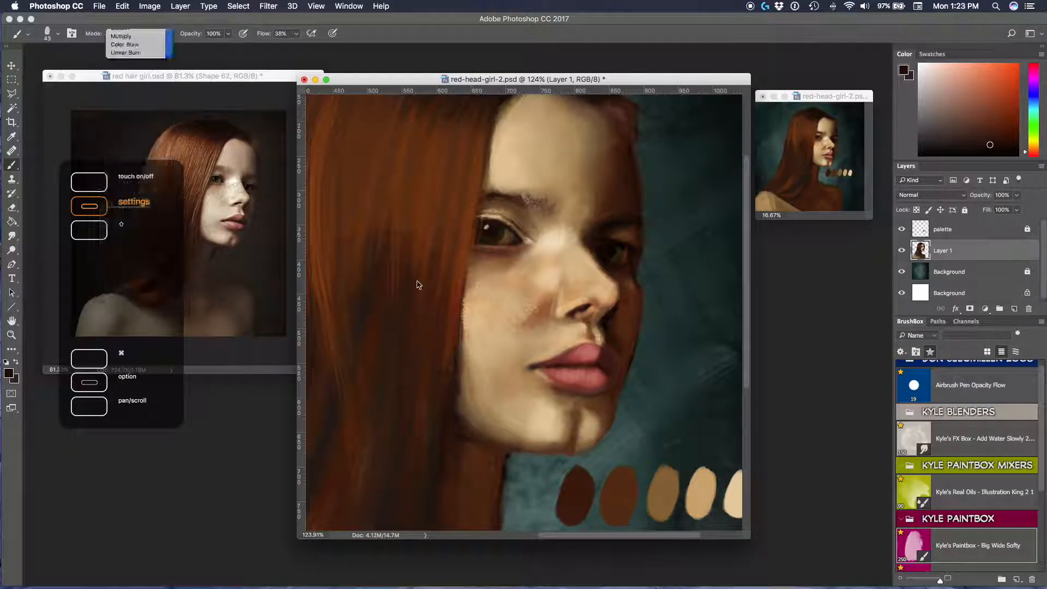
left_click(163, 81)
scroll(966, 474, "down", 3)
left_click(967, 519)
left_click(585, 397, "alt")
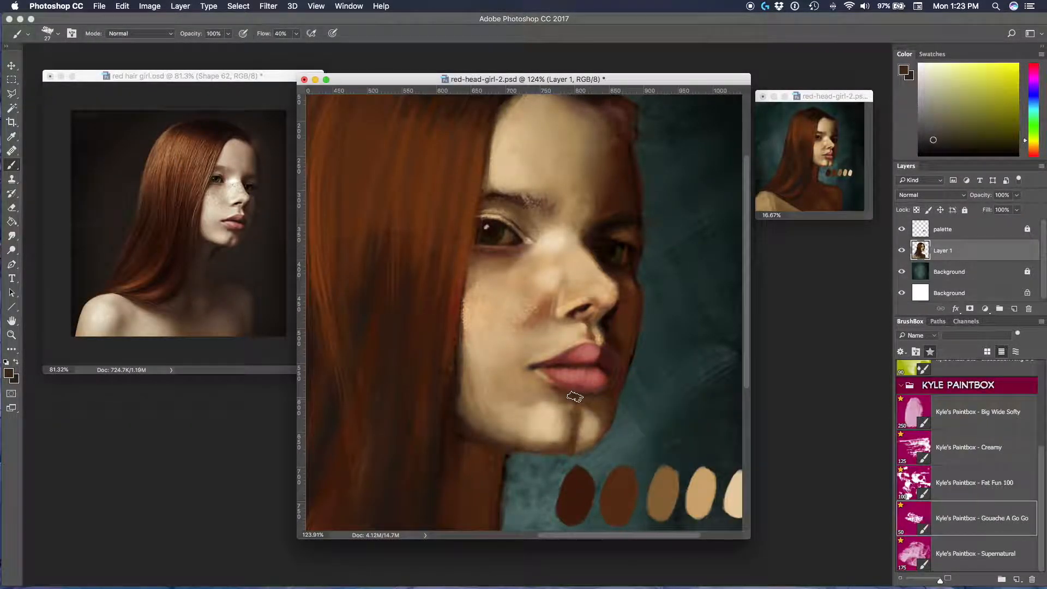
left_click(590, 402, "alt")
- Sample a tan skin tone below the mouth and lower the brush opacity to 48% to soften the lip shadow
left_click(546, 395, "alt")
key("4")
key("8")
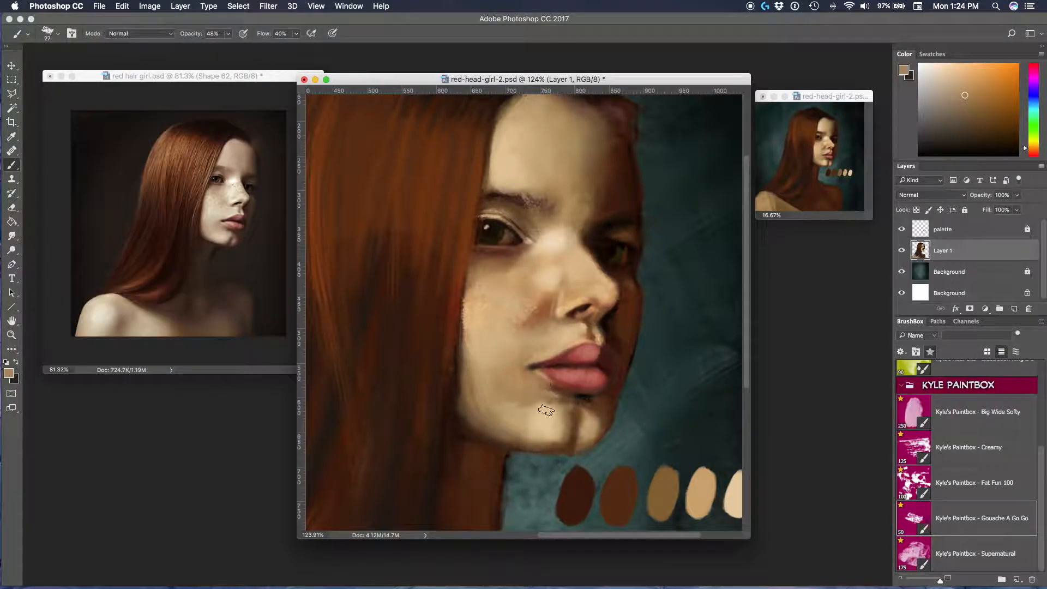
- Darken the jaw edge with a near-black brown using the Supernatural brush at 31 px
key("r")
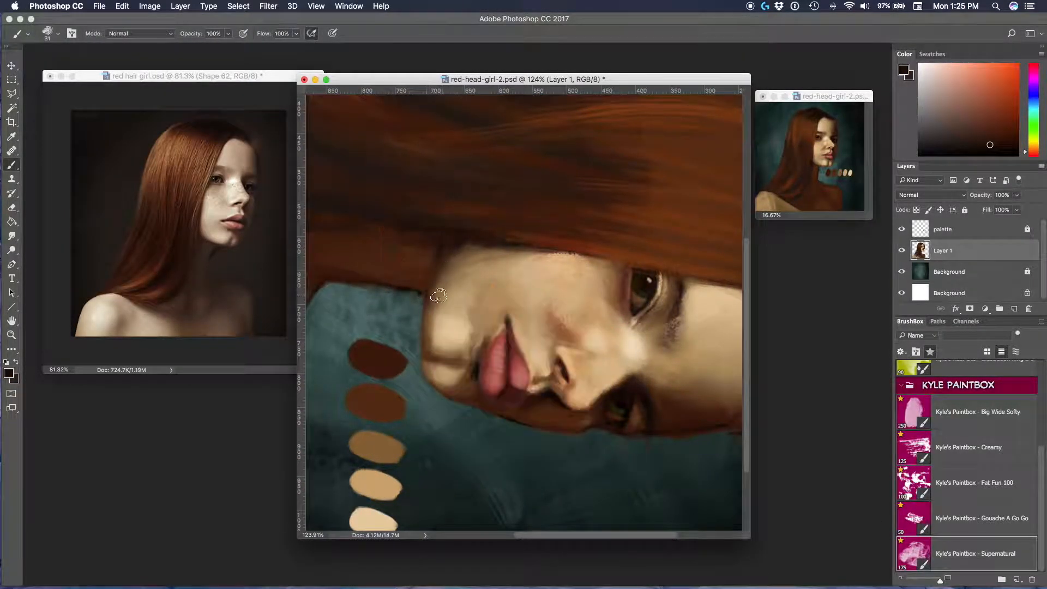
scroll(472, 363, "down", 5)
scroll(521, 171, "up", 3)
- Rework the chin's light and shadow with sampled skin and brown tones using the Gouache A Go Go brush
left_click(661, 346, "alt")
left_click(618, 347, "alt")
left_click(650, 311, "alt")
left_click(629, 331, "alt")
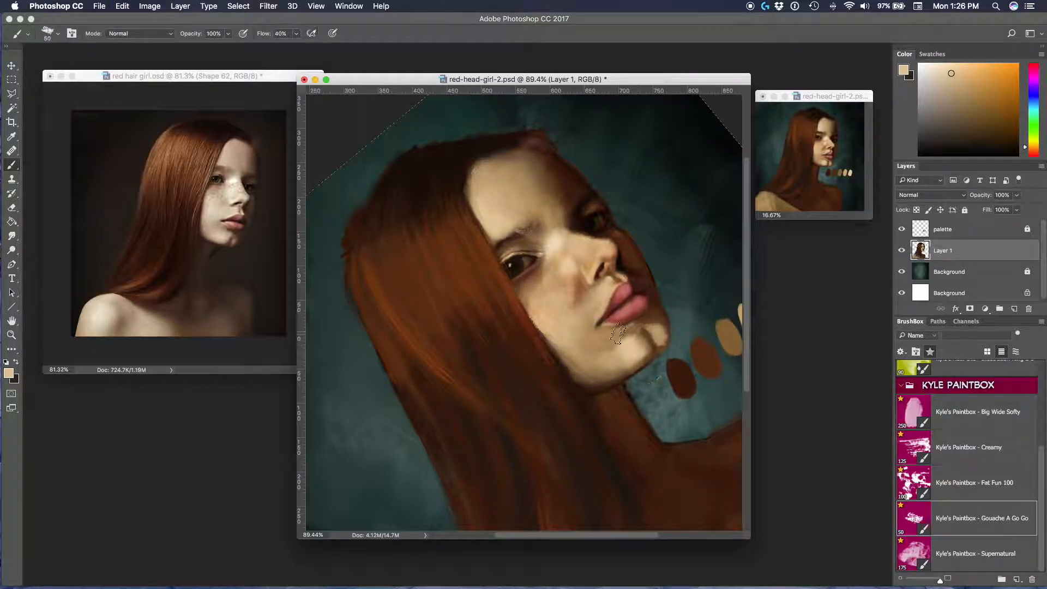
left_click(662, 326, "alt")
left_click(638, 324, "alt")
left_click(662, 342, "alt")
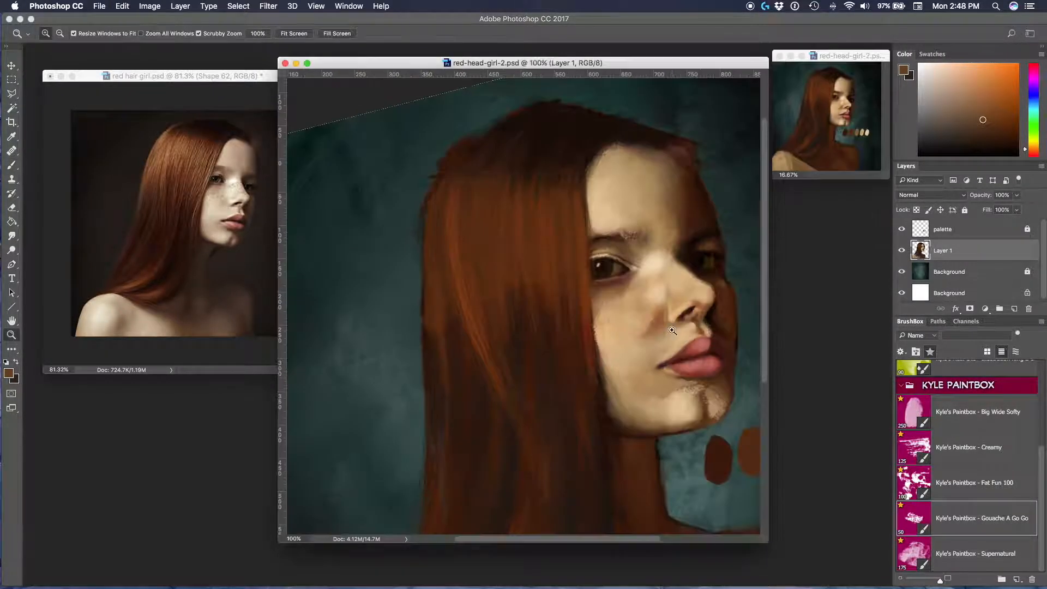
- Choose the Big Wide Softy brush at 33 px and paint dark brown along the hair edge beside the forehead
left_click_drag(672, 331, 704, 330)
key("b")
left_click(968, 448)
left_click(969, 412)
scroll(736, 318, "down", 2)
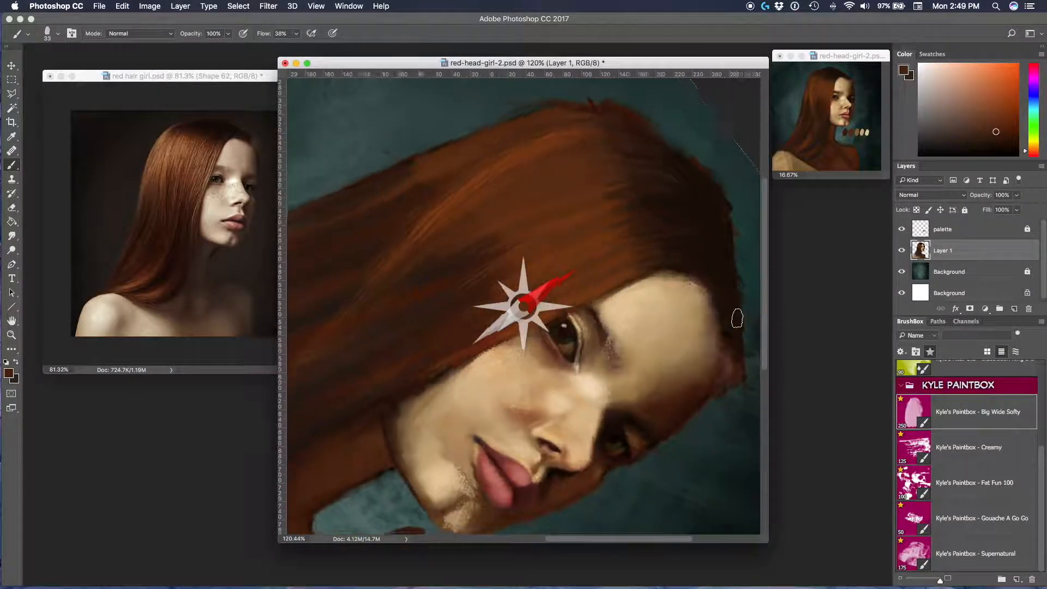
- Paint sampled skin tones over the jaw and lower cheek with the Big Wide Softy brush
left_click(428, 455, "alt")
mouse_move(409, 461)
left_mouse_down()
mouse_move(415, 481)
mouse_move(349, 276)
mouse_move(410, 272)
mouse_move(404, 293)
left_mouse_up()
key("r")
left_click(408, 276, "alt")
left_click(396, 300, "alt")
key("r")
mouse_move(410, 294)
left_mouse_down()
mouse_move(470, 269)
mouse_move(491, 333)
left_mouse_up()
- Blend the rough paint texture on the chin with several sampled skin tones
left_click(398, 260, "alt")
left_click(430, 268, "alt")
left_click(676, 267, "alt")
mouse_move(435, 252)
left_mouse_down()
mouse_move(551, 203)
mouse_move(547, 174)
mouse_move(605, 182)
mouse_move(594, 425)
left_mouse_up()
left_click(525, 194, "alt")
left_click(550, 183, "alt")
left_click(563, 202, "alt")
- Resize the brush to 41 px and soften the skin below the lips with a sampled sand tone
key("r")
key("s")
key("b")
left_click(563, 363, "alt")
right_click(560, 352)
left_click(580, 377)
key("Return")
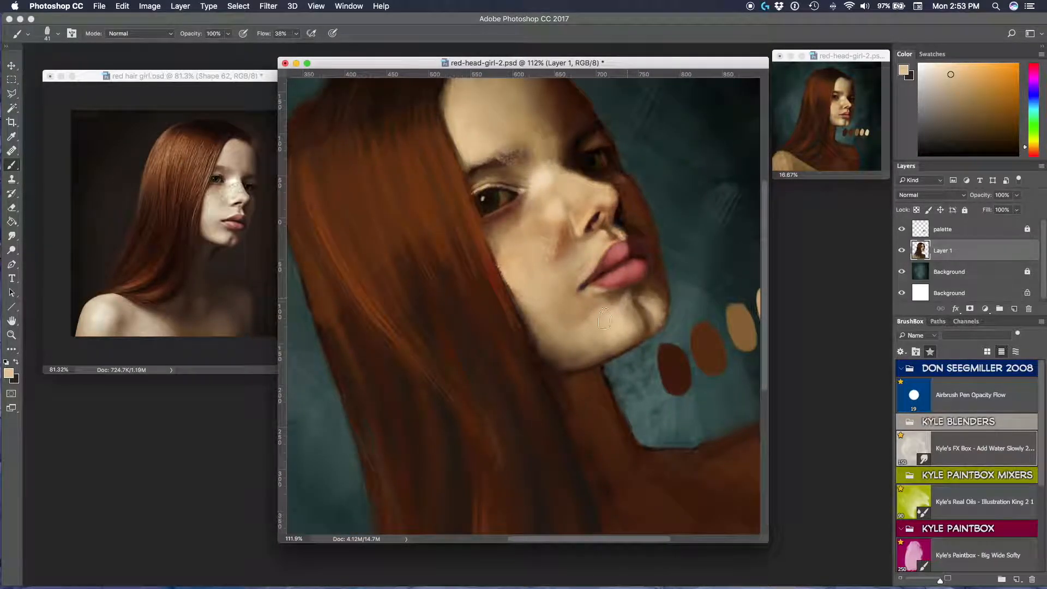
- Refine the shading of the chin and jaw with sampled brown and skin tones using the 41 px brush
scroll(654, 200, "down", 3)
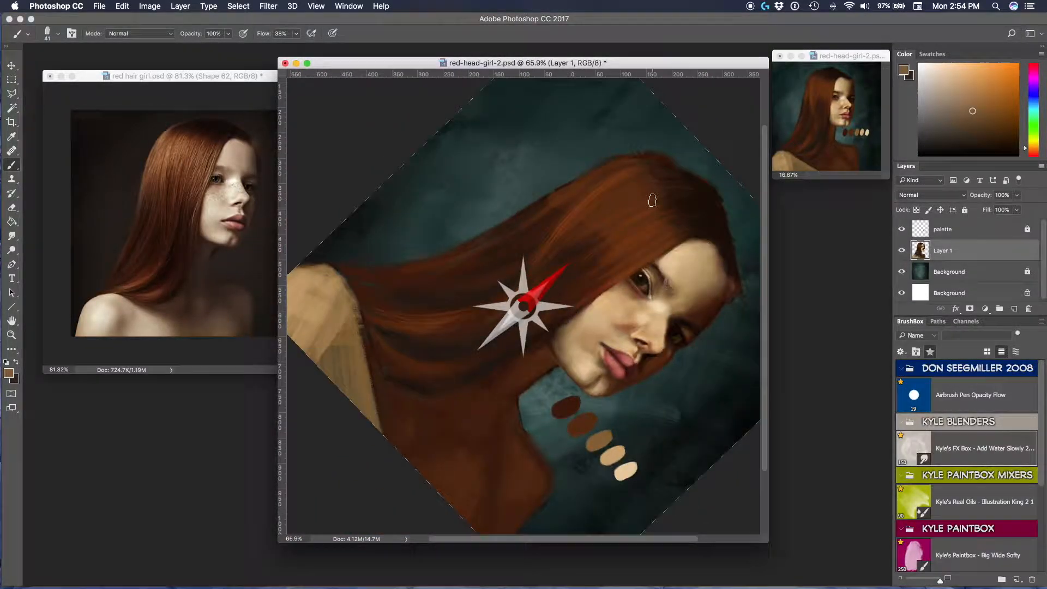
scroll(653, 199, "up", 5)
left_click(618, 390, "alt")
left_click(573, 386, "alt")
key("r")
left_click_drag(673, 440, 374, 185)
left_click_drag(590, 337, 527, 359)
- Choose the Gouache A Go Go brush, size it to 14 px and paint sampled cream along the upper lip's edge
scroll(944, 550, "down", 3)
left_click(968, 519)
right_click(450, 320)
left_click(516, 349)
key("Return")
left_click(426, 297, "alt")
left_click(431, 255, "alt")
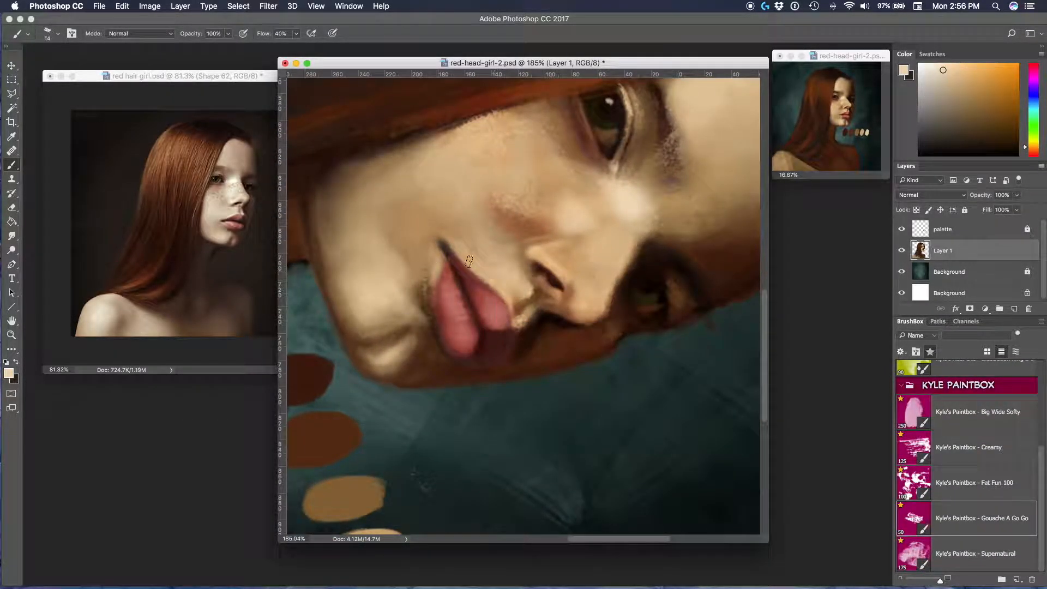
- Enlarge the brush to 20 px and paint sampled light skin tones over the nose
left_click(519, 297, "alt")
key("bracketright")
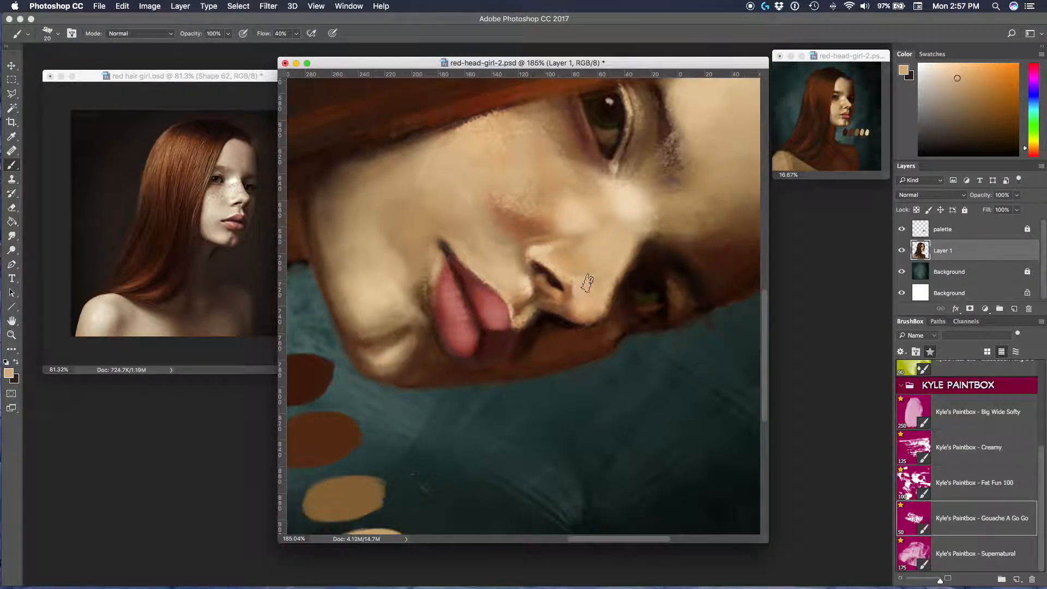
scroll(609, 285, "down", 5)
scroll(524, 306, "up", 2)
scroll(1028, 371, "up", 3)
- Choose the Kyle's FX Box - Add Water Slowly smudge brush and soften the paint around the nose and cheek
left_click(968, 448)
left_click_drag(498, 340, 444, 340)
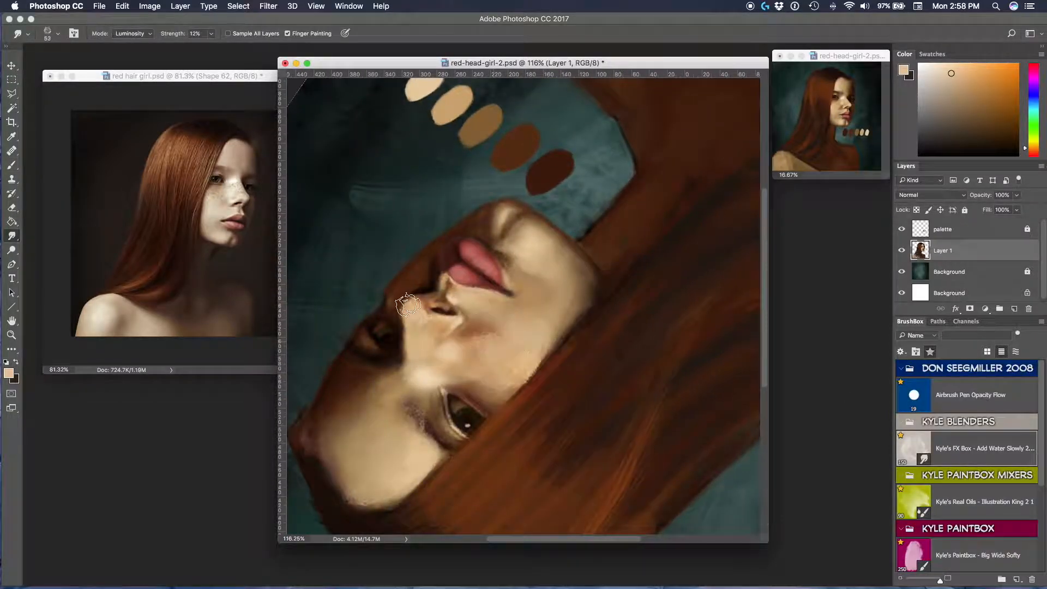
scroll(528, 256, "down", 1)
key("Escape")
scroll(528, 256, "up", 3)
left_click_drag(526, 257, 482, 287)
- Choose the Gouache A Go Go brush at 20 px and add light pink highlights to the lips
scroll(969, 463, "down", 3)
left_click(968, 518)
left_click(583, 385, "alt")
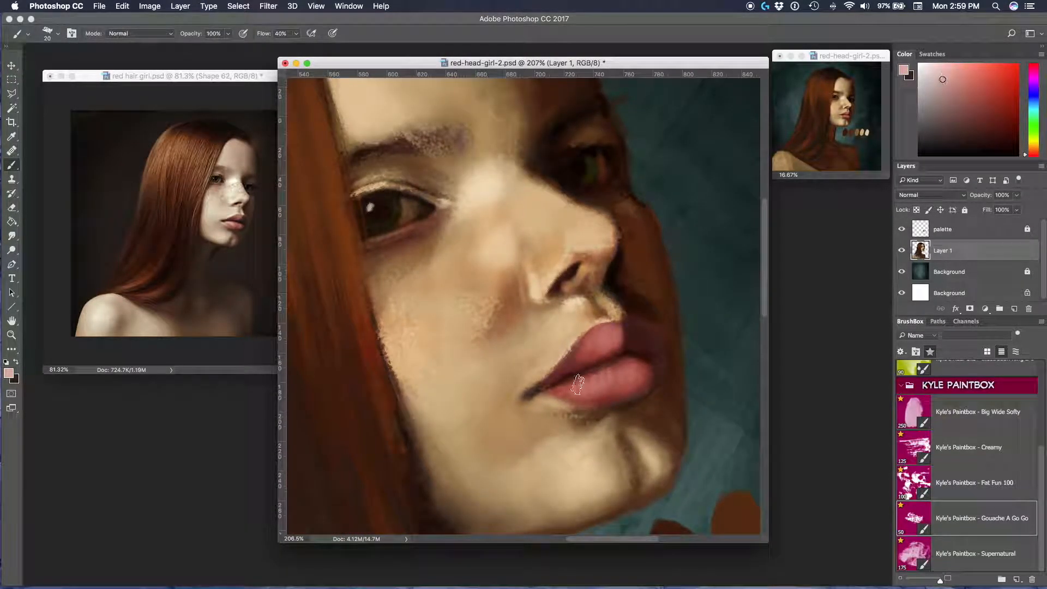
- Touch up the skin between the nose and upper lip with sampled cream and brown tones
left_click(547, 308, "alt")
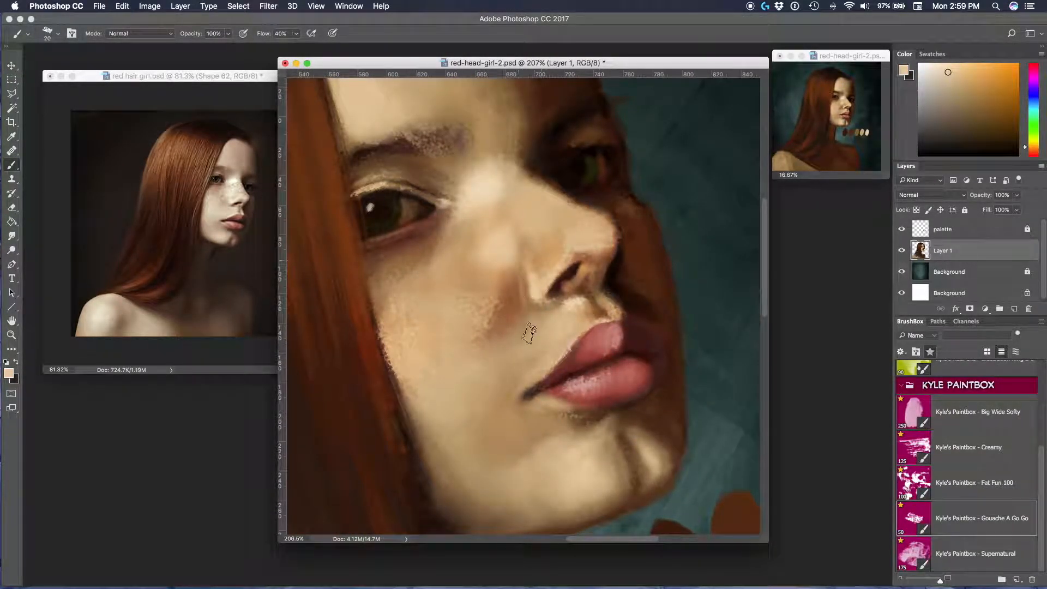
scroll(606, 278, "down", 5)
scroll(594, 269, "up", 3)
left_click(578, 284, "alt")
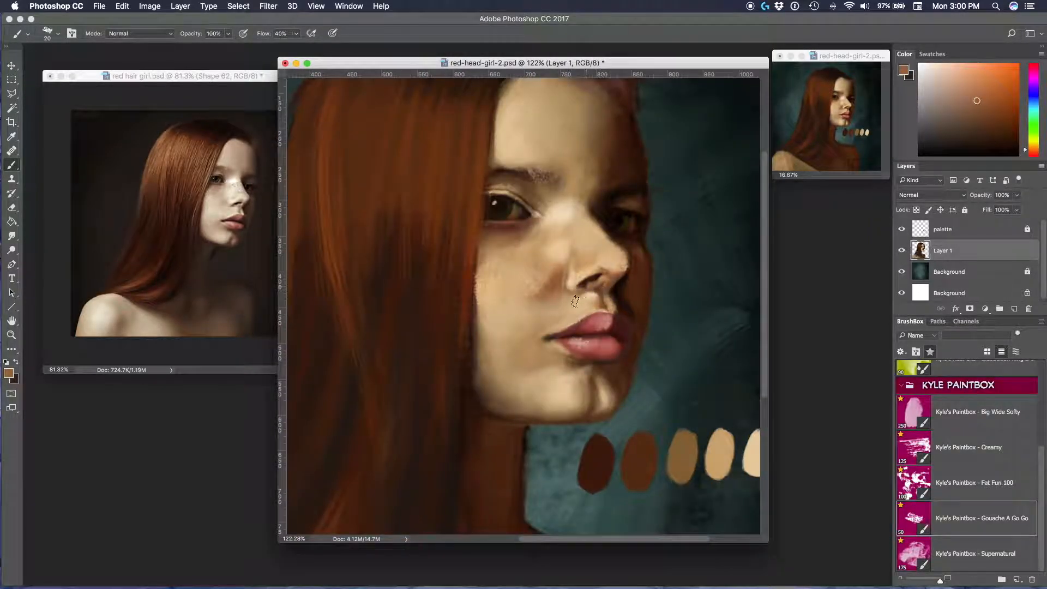
- Sample skin tones from the nose and near cheek, enlarge the brush to 54 px and paint the cheek
left_click(622, 266, "alt")
left_click(506, 285, "alt")
right_click(506, 284)
left_click_drag(582, 276, 589, 276)
key("Return")
right_click(506, 334)
left_click_drag(589, 329, 593, 329)
key("Return")
scroll(563, 224, "down", 5)
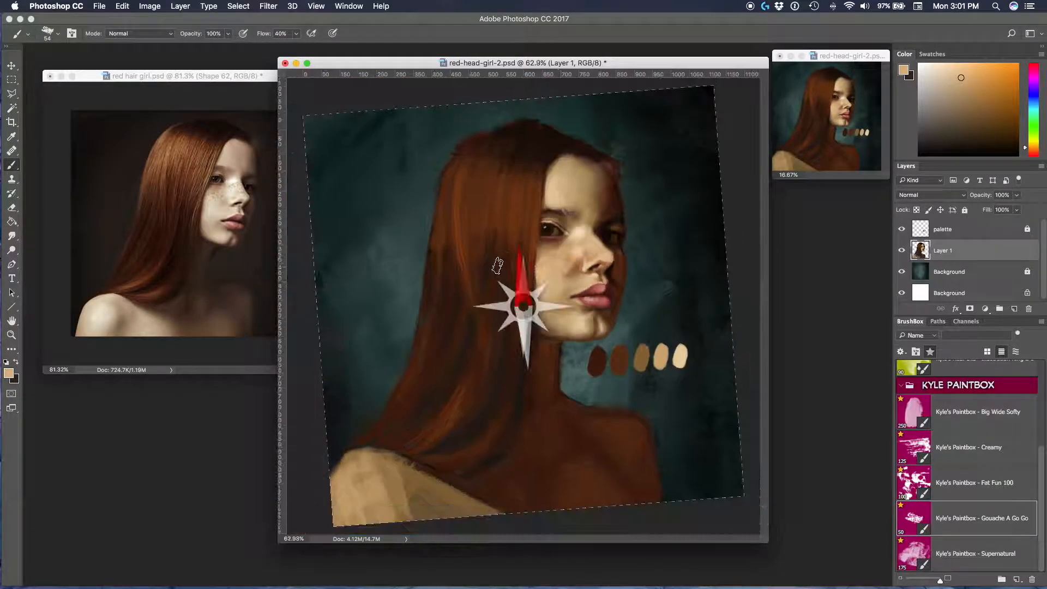
- Choose the Kyle's Paintbox - Big Wide Softy brush, resize it and blend the jaw and chin with sampled skin tones
scroll(562, 283, "up", 5)
left_click(586, 350, "alt")
left_click(968, 412)
right_click(627, 440)
left_click_drag(723, 434, 702, 434)
key("Return")
scroll(603, 317, "up", 3)
mouse_move(603, 355)
left_mouse_down()
mouse_move(538, 399)
mouse_move(511, 403)
mouse_move(537, 412)
left_mouse_up()
left_click(603, 317, "alt")
- Choose the Gouache A Go Go brush at 41 px and shade the chin below the lower lip with sampled dark brown
left_click(969, 518)
right_click(432, 408)
key("Return")
right_click(460, 418)
left_click(445, 409, "alt")
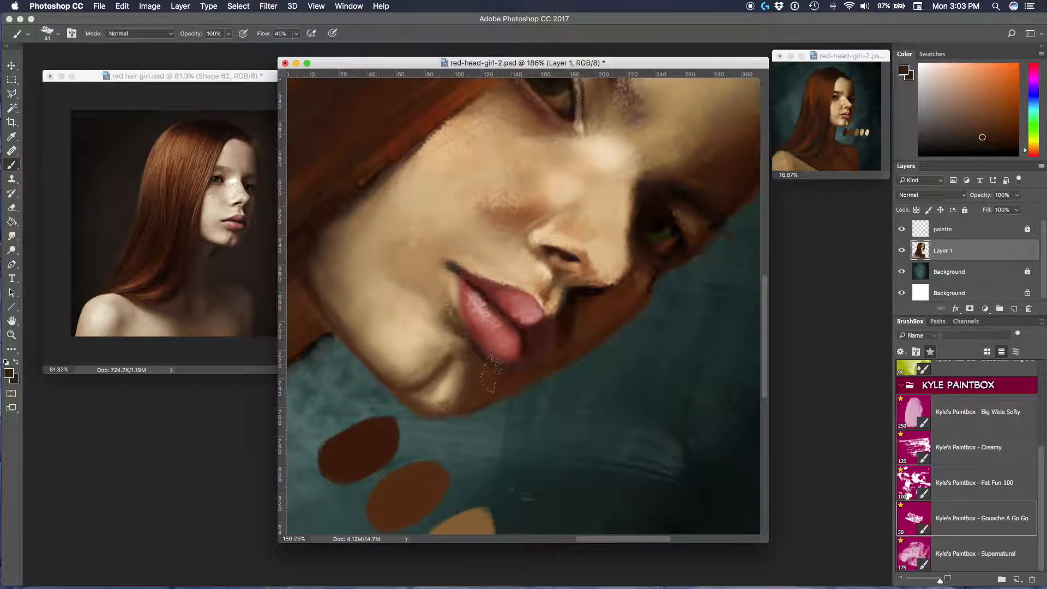
left_click(463, 348, "alt")
- Smudge the shading beside the lower lip and chin with a 17 px blender at 12% strength in Luminosity mode
key("r")
right_click(449, 371)
key("Return")
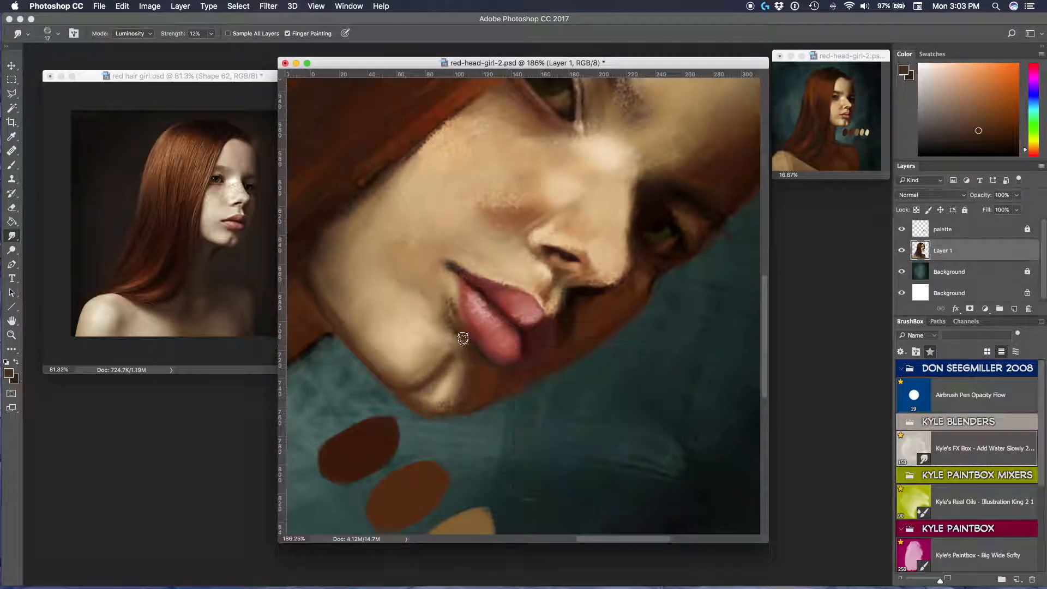
left_click_drag(471, 418, 624, 369)
scroll(471, 418, "down", 4)
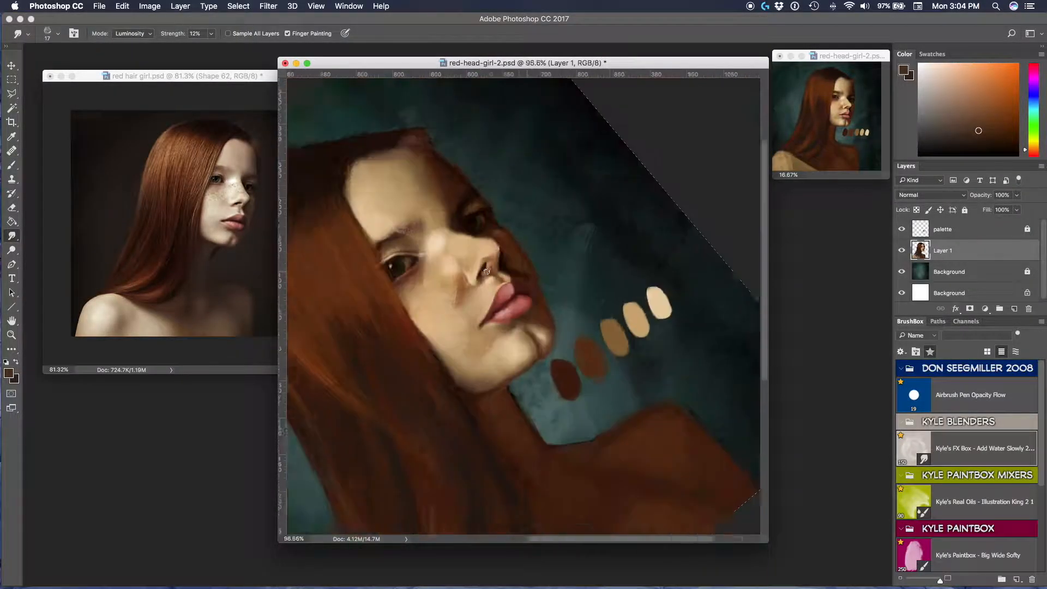
- Set the brush to 12 px, paint the chin crease with sampled dark browns and smudge it
scroll(576, 406, "up", 3)
key("b")
left_click(576, 406, "alt")
right_click(558, 383)
type("12")
key("Return")
left_click(584, 376, "alt")
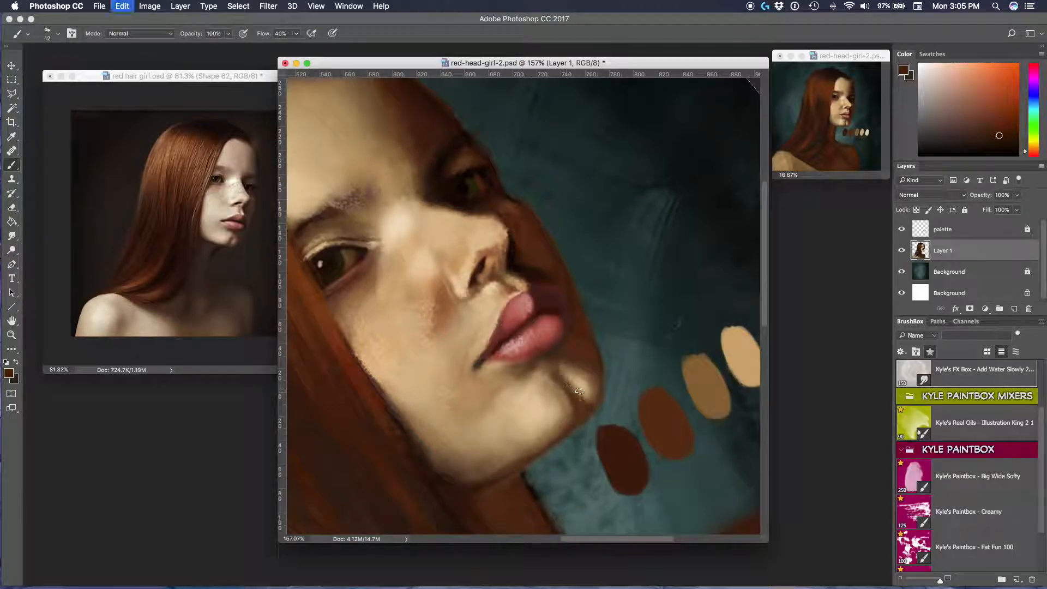
key("r")
left_click_drag(607, 377, 546, 436)
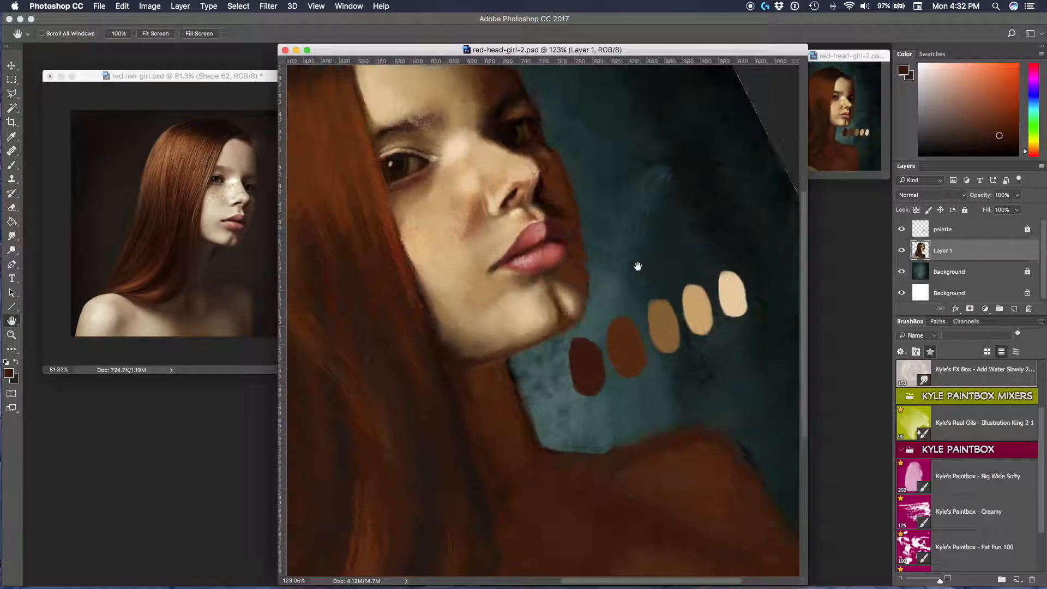
- Sample a cream tone near the nostril, resize the brush to 33 px and lighten the skin around the nose and upper lip
left_click_drag(638, 266, 702, 361)
key("b")
left_click(588, 302, "alt")
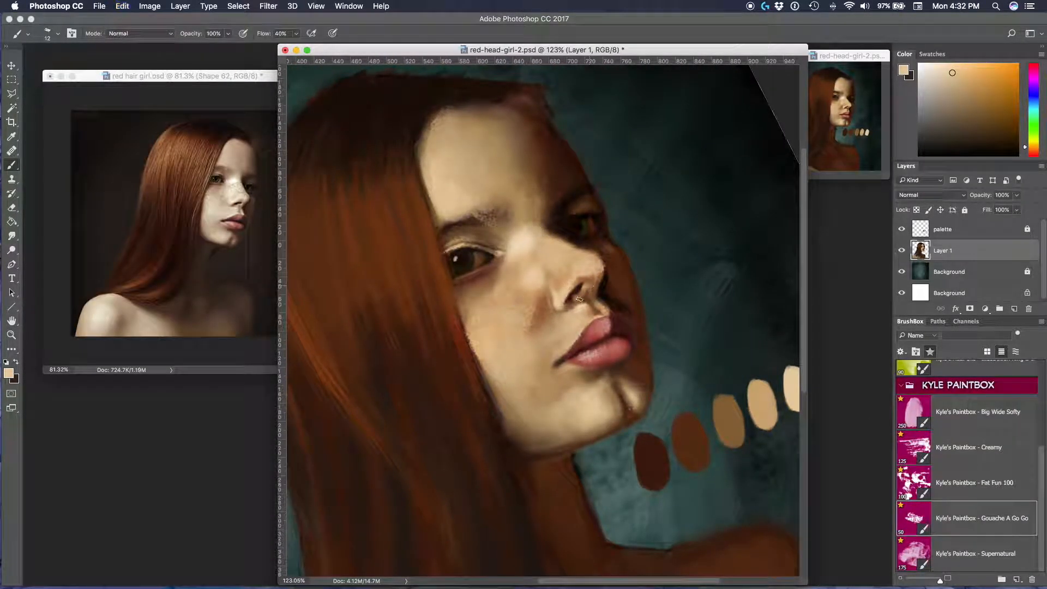
right_click(605, 306)
key("Return")
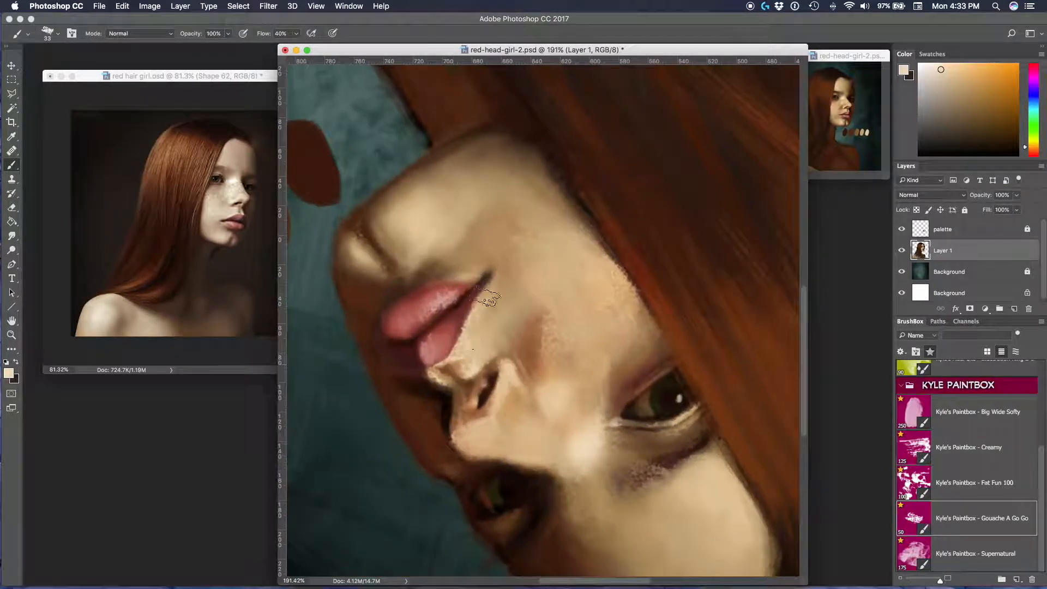
- Refine the mouth corner and lip edges with sampled skin and dark tones, reducing the brush to 17 px
left_click(485, 277, "alt")
left_click(506, 307, "alt")
left_click(440, 357, "alt")
left_click(415, 297, "alt")
right_click(405, 291)
left_click(467, 318)
key("Return")
left_click(439, 317, "alt")
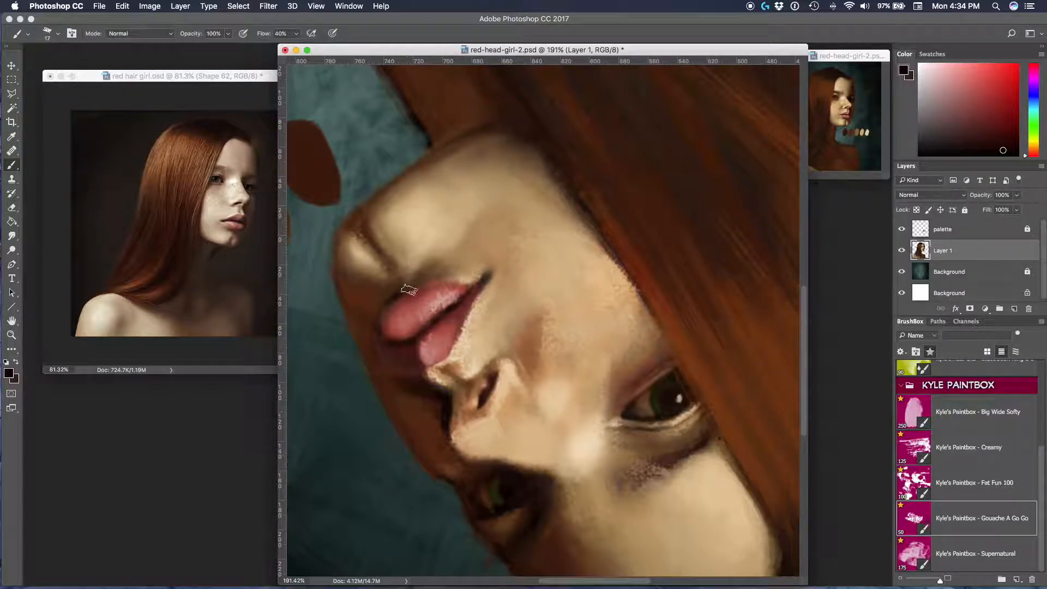
- Deepen the shadow between the nose and the far eye with sampled dark brown
scroll(427, 178, "down", 3)
left_click(652, 309, "alt")
scroll(683, 220, "up", 3)
left_click(521, 416, "alt")
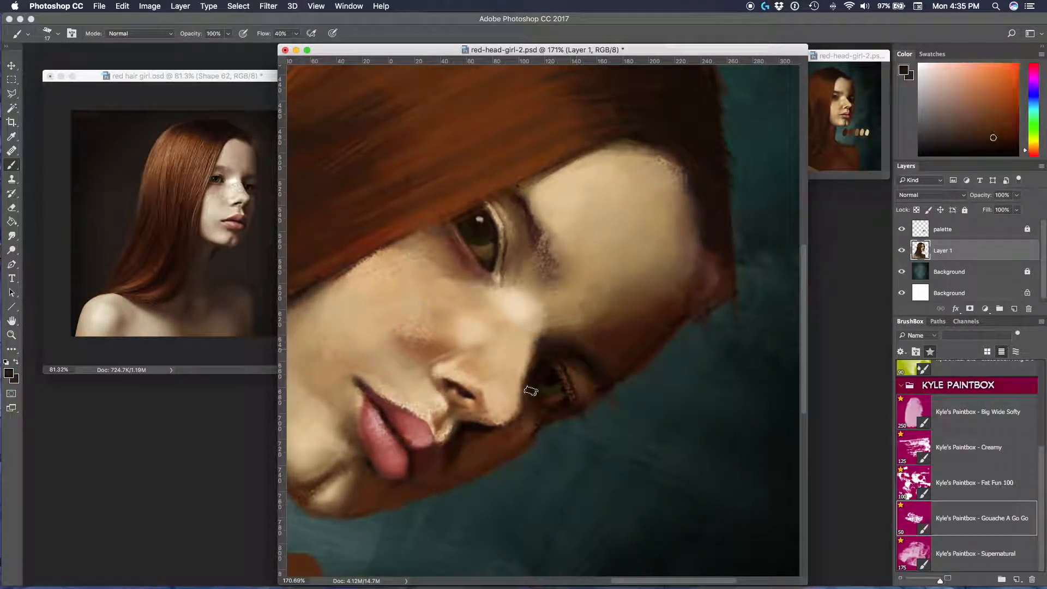
- Refine the far eye, its lid and surrounding shadow with sampled dark and olive browns
scroll(575, 357, "down", 3)
scroll(603, 260, "up", 3)
left_click(544, 348, "alt")
left_click(655, 380, "alt")
left_click(590, 348, "alt")
scroll(655, 227, "down", 3)
scroll(540, 222, "down", 2)
left_click(467, 307, "alt")
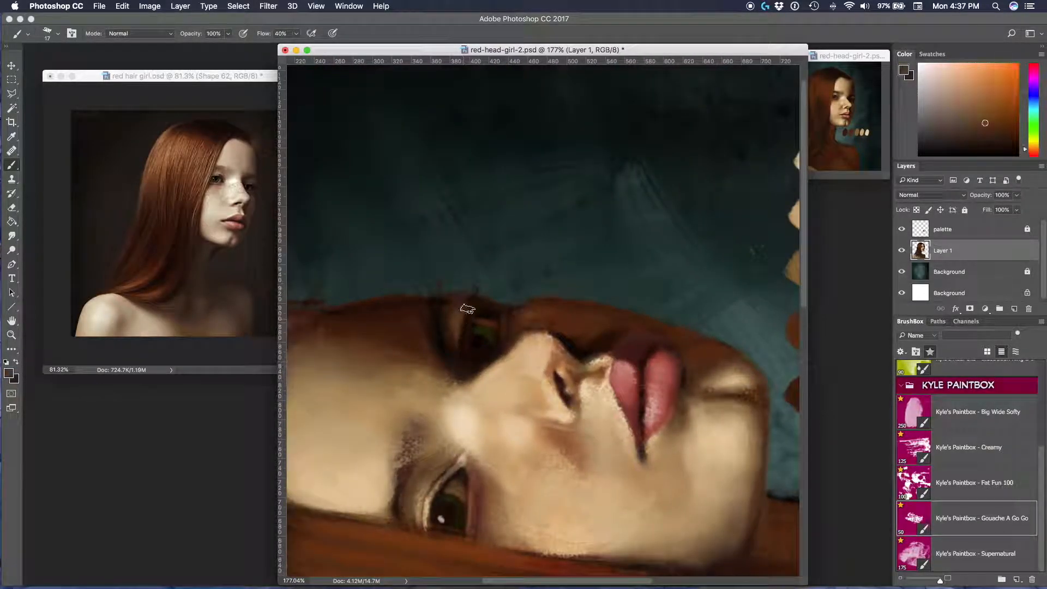
- Smudge the paint around the far eye and add dark brown detail with an 11 px brush
key("r")
left_click_drag(466, 302, 575, 278)
scroll(575, 278, "up", 3)
left_click(488, 338, "alt")
left_click_drag(577, 236, 567, 180)
scroll(567, 179, "down", 3)
left_click(524, 243, "alt")
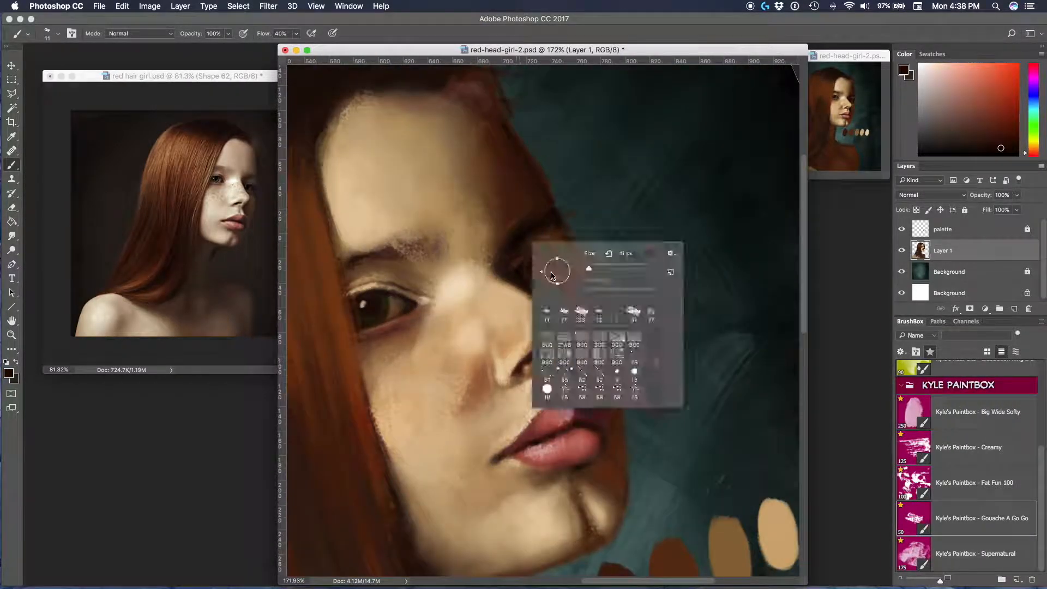
- Shade the far brow and eye socket with sampled dark browns using a 33 px brush
scroll(583, 262, "up", 3)
left_click(579, 223, "alt")
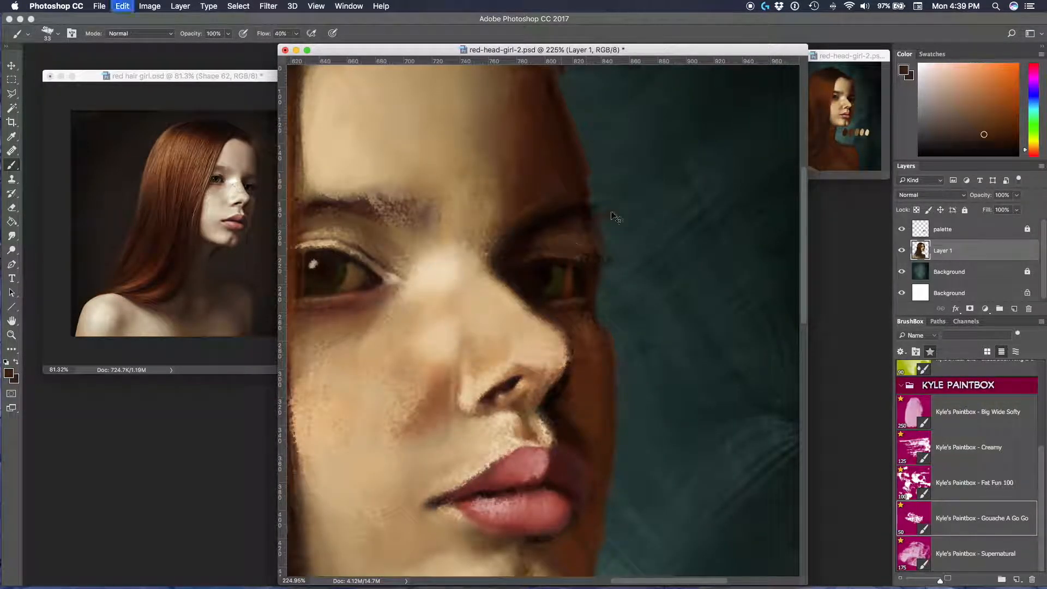
left_click(513, 267, "alt")
scroll(603, 294, "down", 4)
scroll(603, 295, "up", 3)
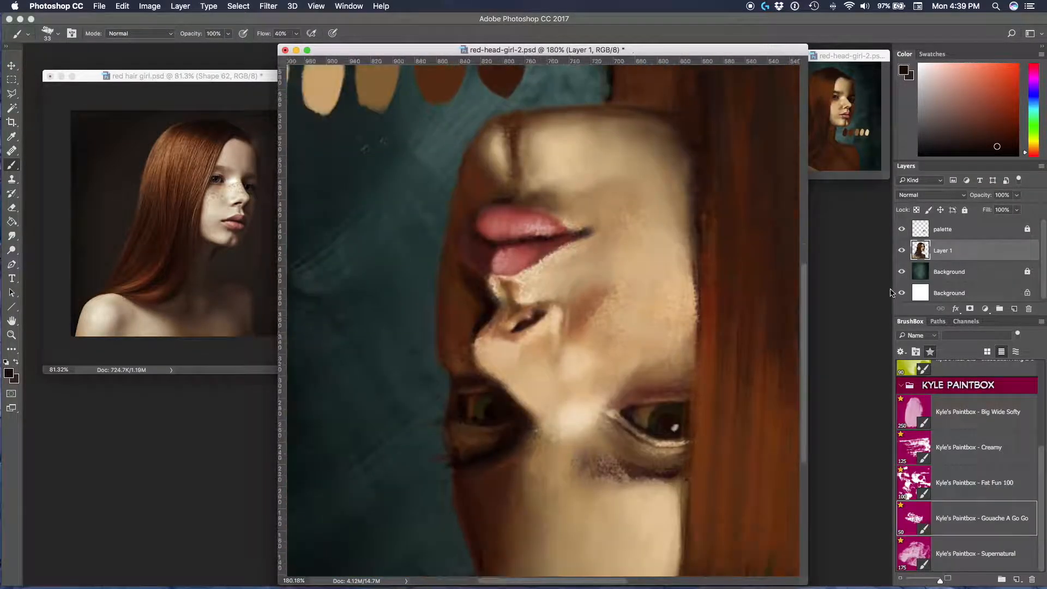
- Undo the last change, check the brush's blend mode and paint the far side of the face and forehead with sampled browns
scroll(543, 316, "down", 2)
key("super+z")
scroll(697, 255, "up", 3)
left_click(616, 305, "alt")
left_click(139, 33)
left_click(126, 15)
left_click(622, 306, "alt")
left_click(554, 170, "alt")
left_click(563, 159, "alt")
- Build up the shadow on the far brow, temple and eyelid with sampled dark and mid browns
scroll(563, 164, "down", 3)
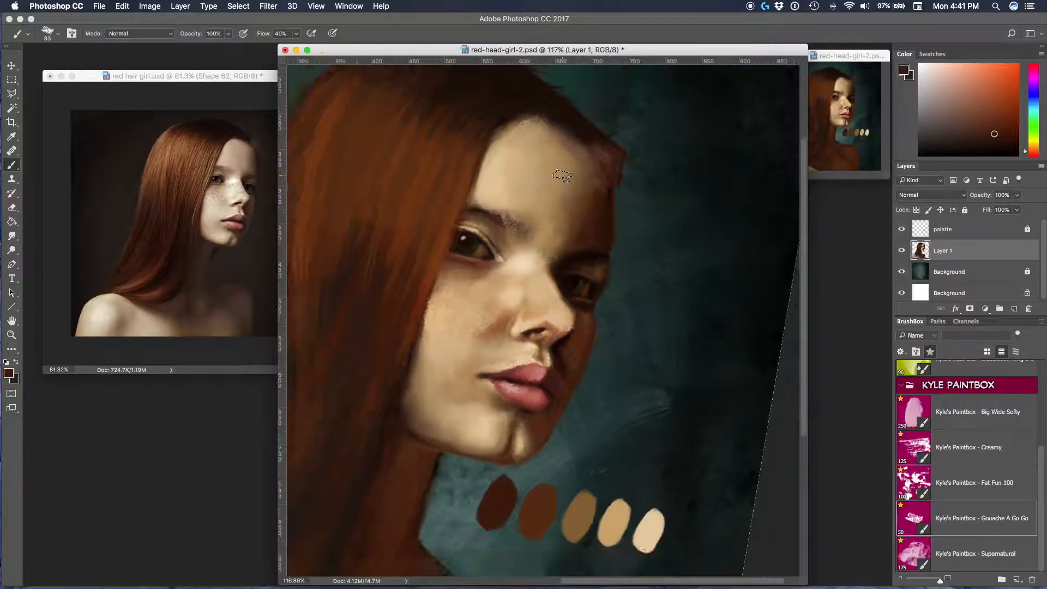
scroll(613, 192, "down", 2)
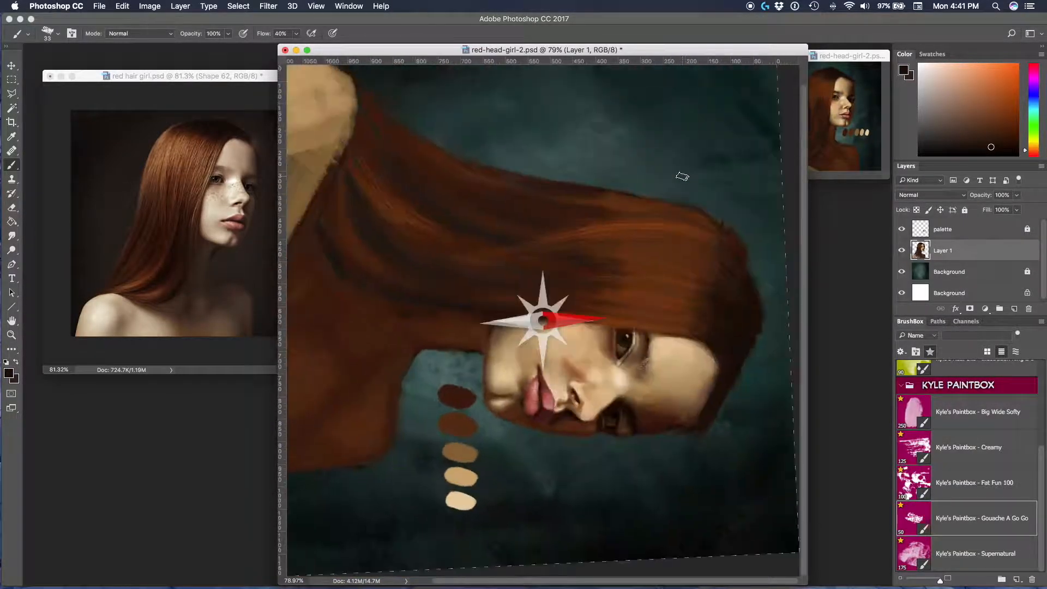
scroll(682, 174, "up", 4)
left_click(642, 359, "alt")
left_click(575, 309, "alt")
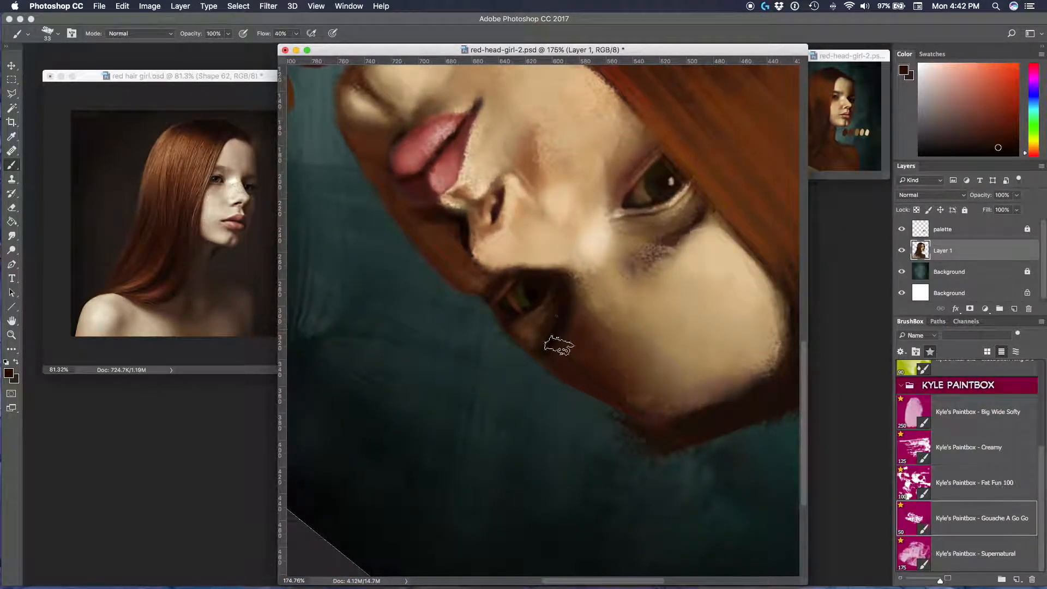
scroll(551, 327, "up", 2)
left_click(618, 330, "alt")
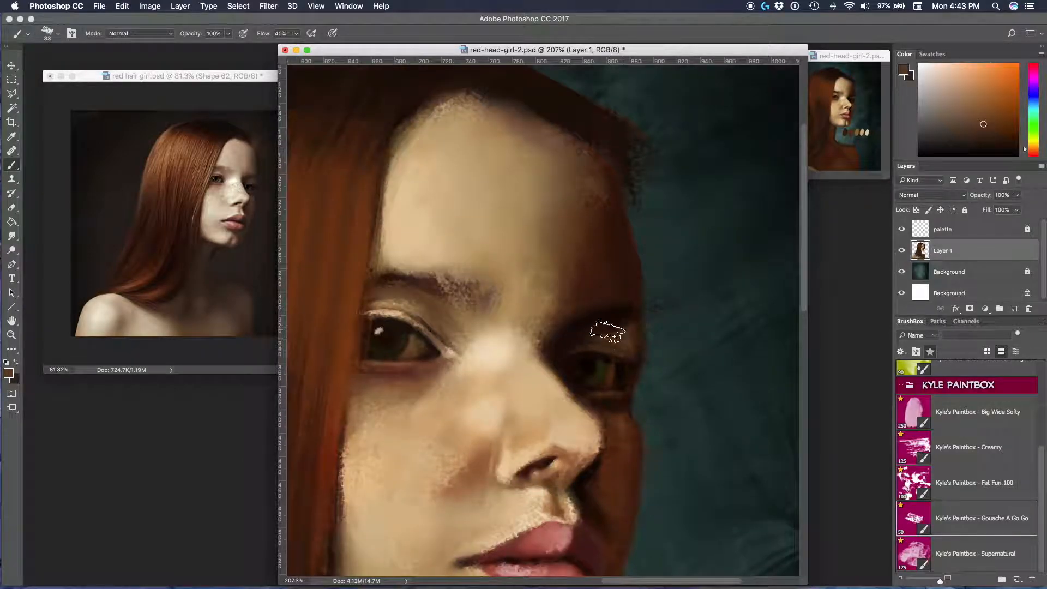
- Enlarge the reference photo to 200% for comparison with the painted face
scroll(675, 243, "down", 4)
scroll(676, 244, "up", 4)
key("z")
left_click(174, 255)
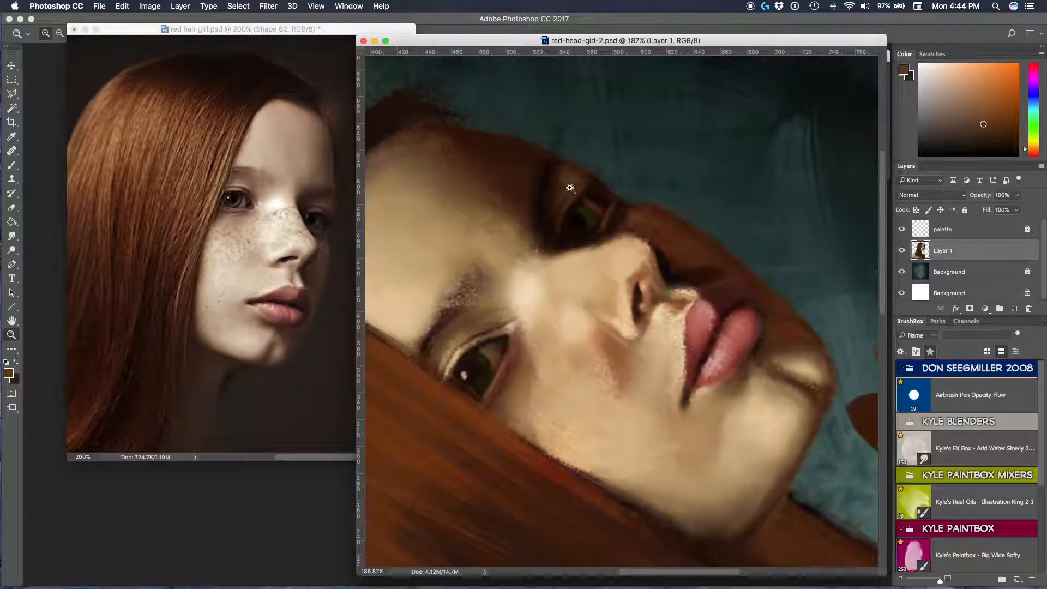
- Use the Airbrush Pen Opacity Flow brush, reduced from 19 to 11 px, to refine the far eye's lids and iris with sampled browns and black
key("b")
left_click(661, 292, "alt")
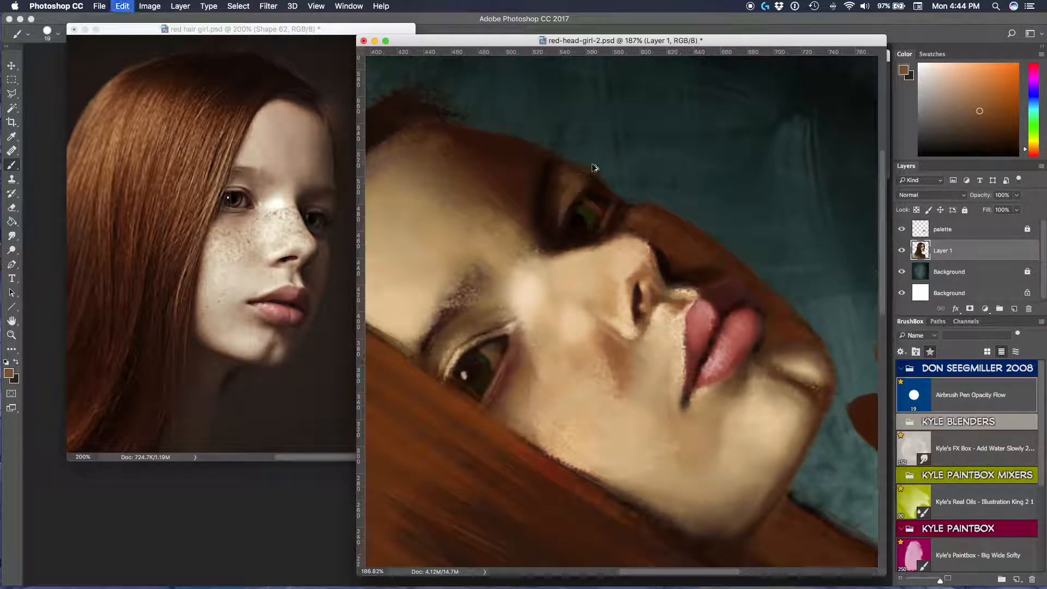
left_click_drag(598, 159, 622, 211)
right_click(612, 231)
left_click_drag(600, 249, 584, 291)
left_click(620, 269, "alt")
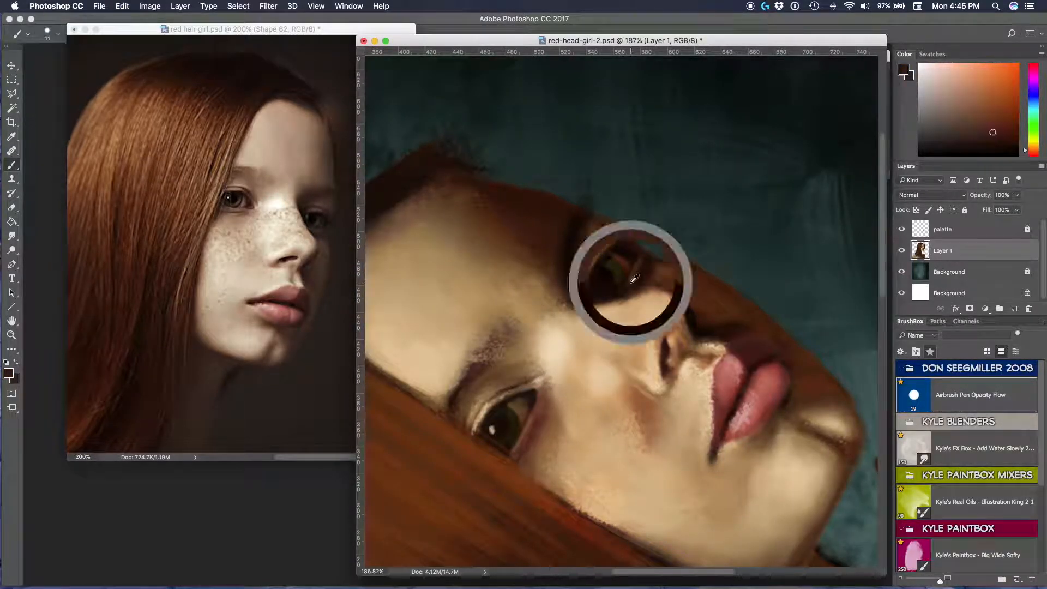
left_click(589, 229, "alt")
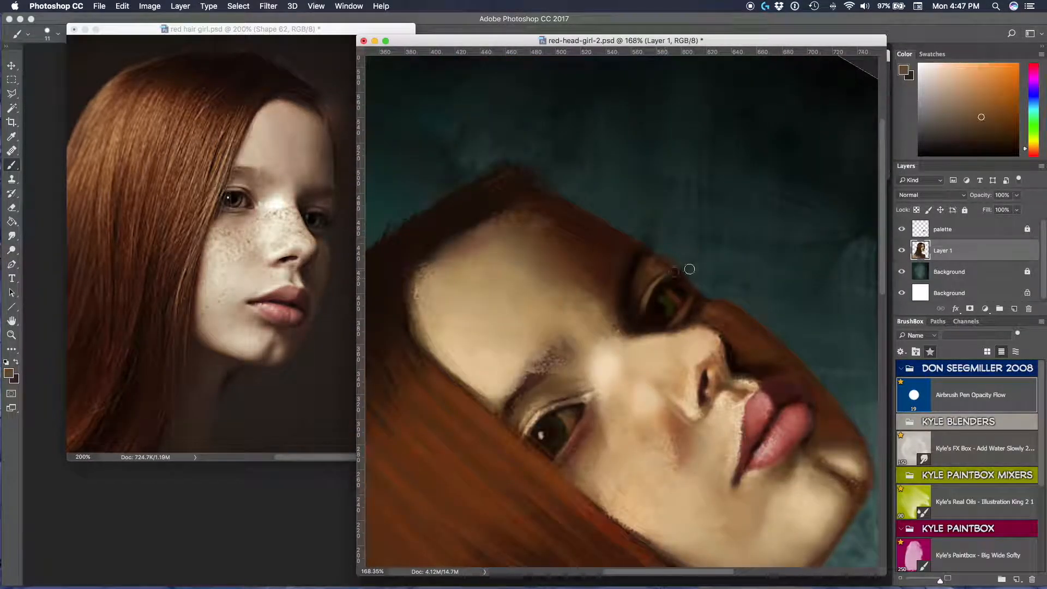
left_click(670, 305, "alt")
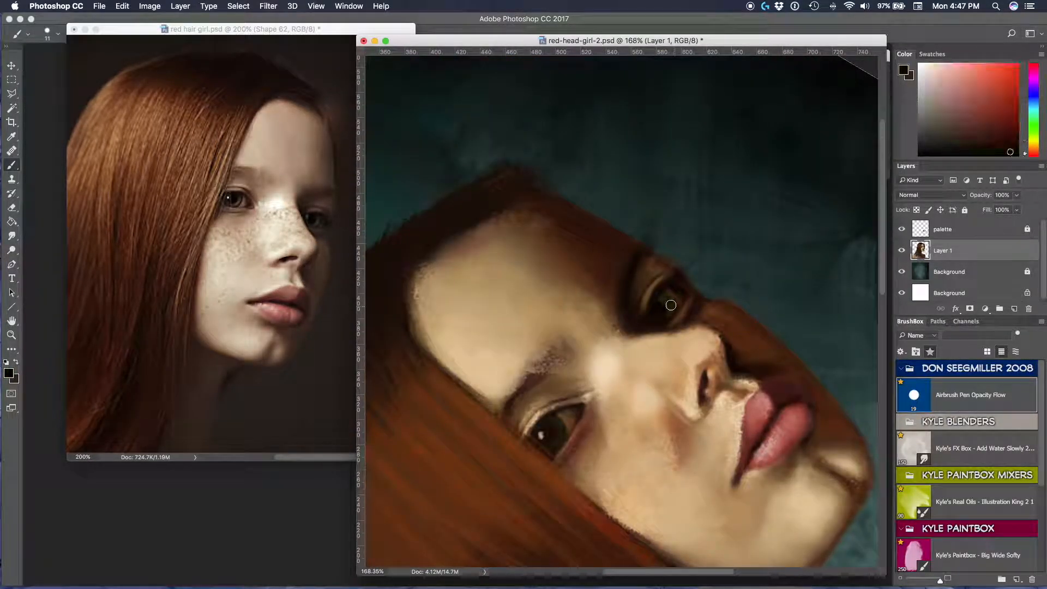
- Choose the Gouache A Go Go brush at 11 px and touch up the far eye and brow with sampled browns
scroll(968, 464, "down", 5)
left_click(968, 518)
right_click(699, 317)
left_click(692, 308, "alt")
left_click(695, 284, "alt")
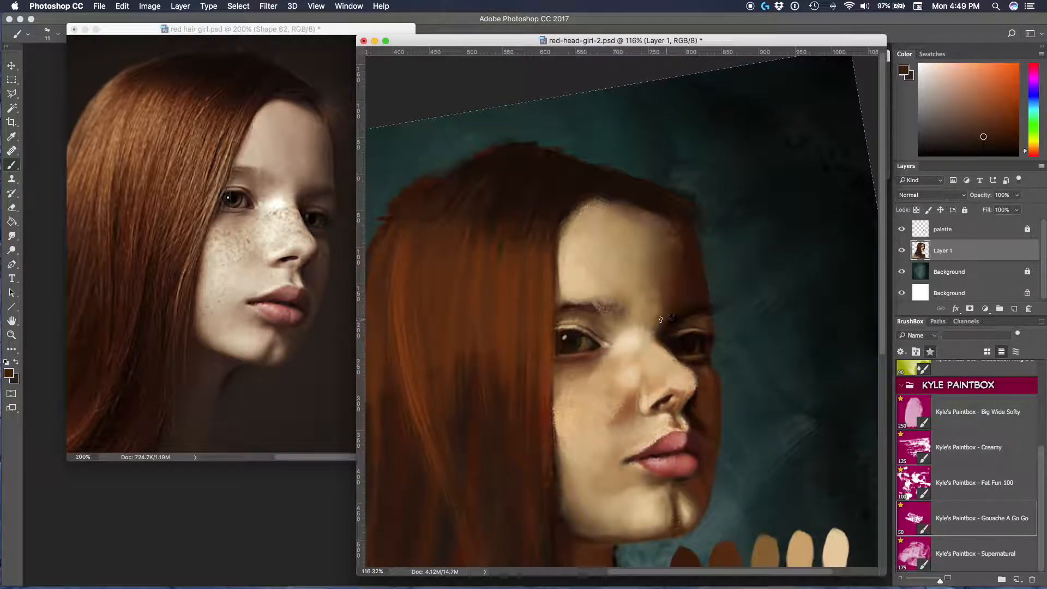
- Run a filter on the portrait layer and soften the forehead's shadow edge with a sampled brown
left_click(268, 6)
left_click(280, 97)
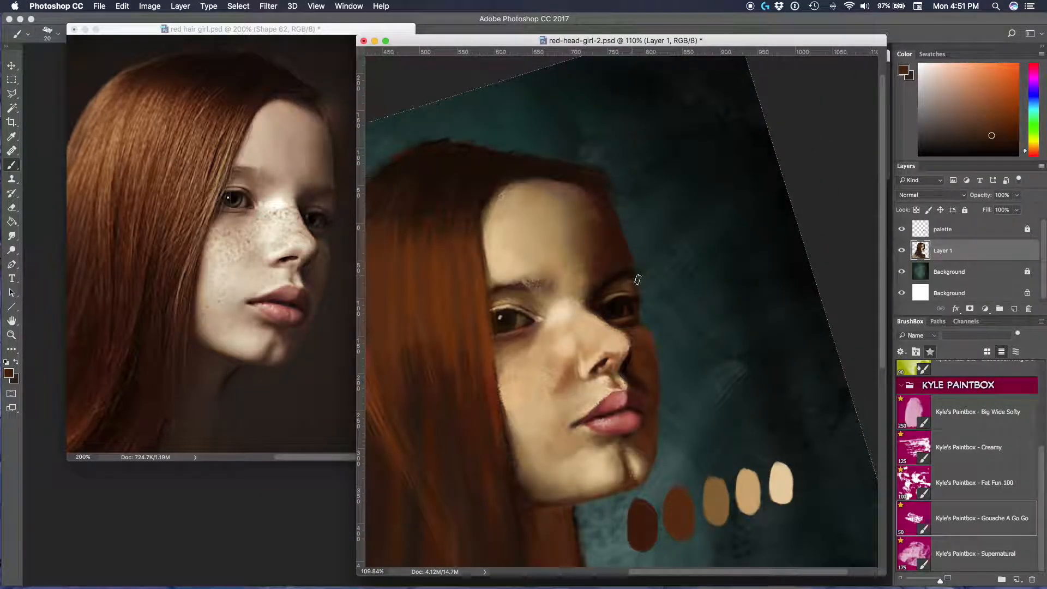
left_click(574, 257, "alt")
left_click_drag(580, 249, 666, 202)
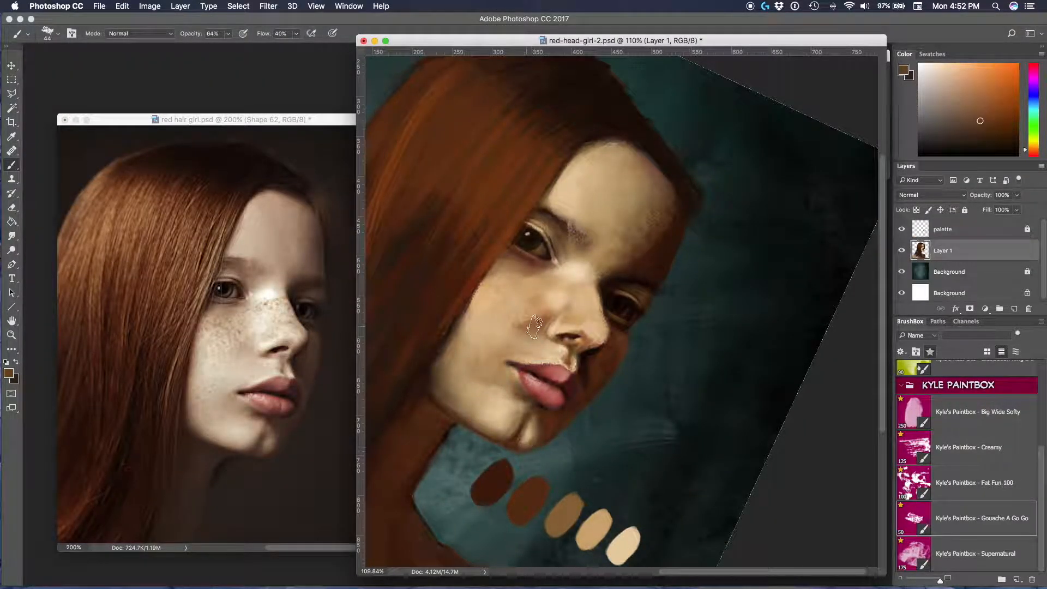
- Rework the chin and the area under the lower lip with sampled skin tones, setting the brush to 33 px
left_click_drag(498, 439, 548, 429)
left_click(512, 441, "alt")
left_click(564, 373, "alt")
right_click(559, 382)
key("Return")
left_click(555, 363, "alt")
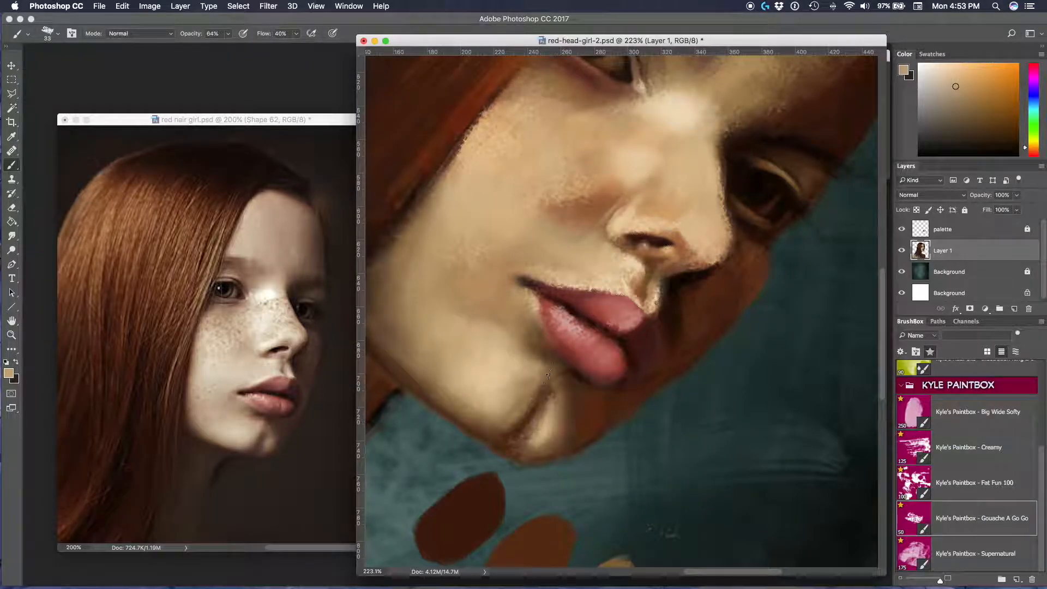
left_click_drag(555, 363, 505, 437)
left_click(673, 367, "alt")
left_click(639, 388, "alt")
- Switch to another brush, adjust its size and blend the chin, lips and surrounding skin with sampled tones
scroll(967, 464, "up", 3)
left_click(967, 389)
left_click(601, 393, "alt")
left_click_drag(617, 447, 628, 388)
left_click(628, 388, "alt")
right_click(673, 355)
left_click_drag(732, 381, 726, 381)
key("Return")
left_click(590, 391, "alt")
left_click(616, 319, "alt")
left_click_drag(622, 353, 622, 329)
- View the painting at actual size and fitted to the window, save it and reposition its window over the reference photo
key("super+1")
mouse_move(681, 291)
left_mouse_down()
mouse_move(666, 267)
mouse_move(578, 267)
mouse_move(710, 81)
left_mouse_up()
key("super+0")
key("super+s")
mouse_move(714, 42)
left_mouse_down()
mouse_move(557, 66)
mouse_move(576, 65)
left_mouse_up()
left_click_drag(622, 213, 677, 213)
left_click_drag(542, 274, 671, 291)
- Erase along the far contour of the face with the Big Wide Softy brush at 71 px in Clear mode, and restore Normal mode
key("shift+alt+r")
right_click(657, 286)
left_click(737, 313)
key("Return")
key("shift+alt+n")
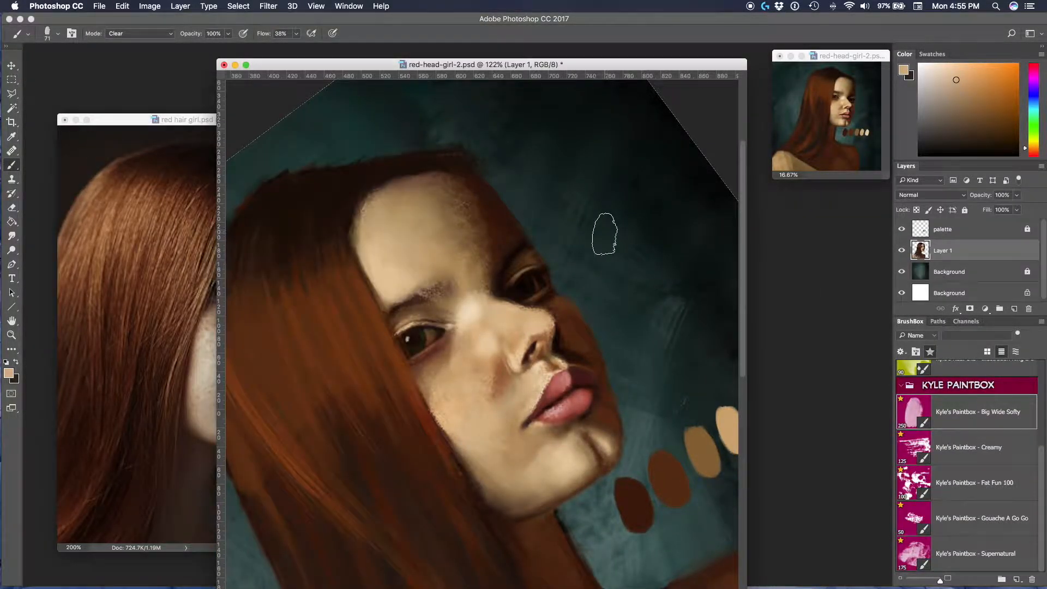
left_click_drag(605, 234, 604, 436)
- Shade the far cheek, outer eye corner and temple with colors sampled from the shadowed side of the face
left_click_drag(493, 325, 573, 312)
left_click_drag(671, 332, 697, 332)
left_click_drag(667, 333, 628, 423)
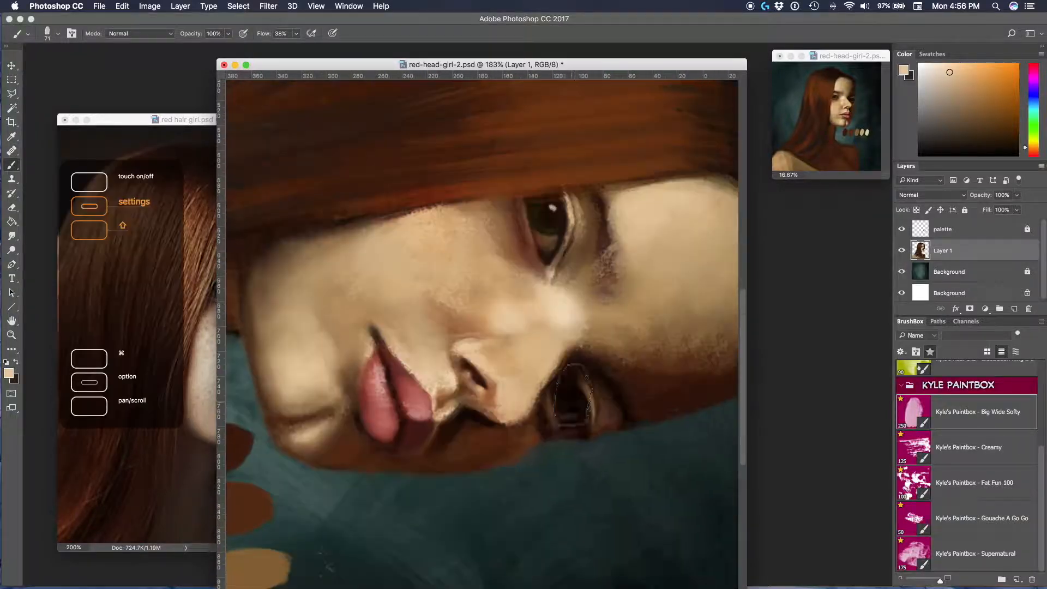
left_click(574, 414, "alt")
left_click(474, 447, "alt")
key("shift+b")
left_click(510, 446, "alt")
left_click(603, 430, "alt")
left_click(643, 385, "alt")
- Switch to the Gouache A Go Go brush at 19 px and add pink to the upper lip
scroll(655, 343, "down", 5)
scroll(596, 343, "up", 4)
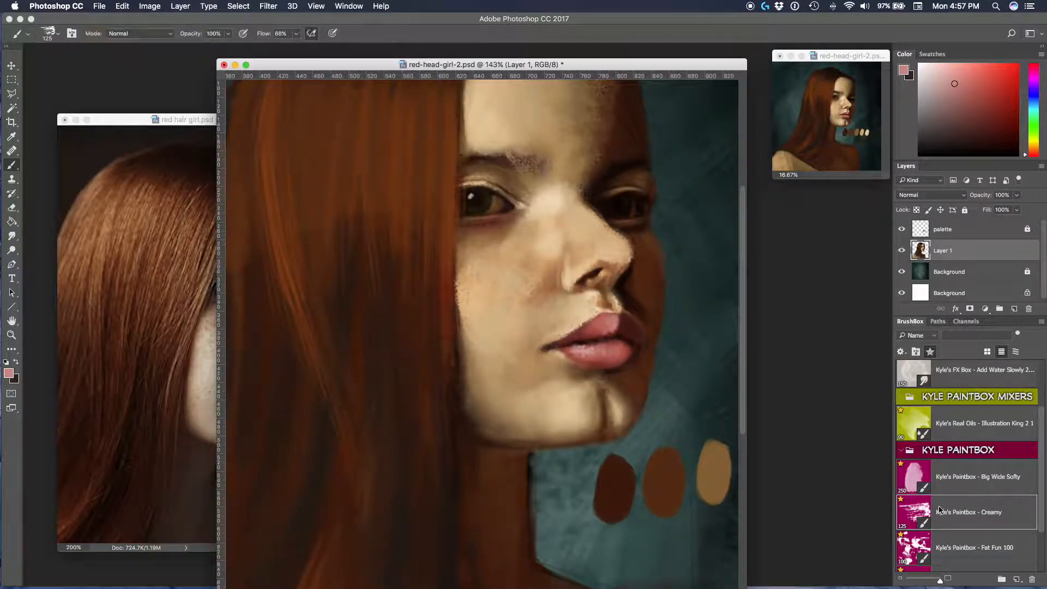
key("period")
key("period")
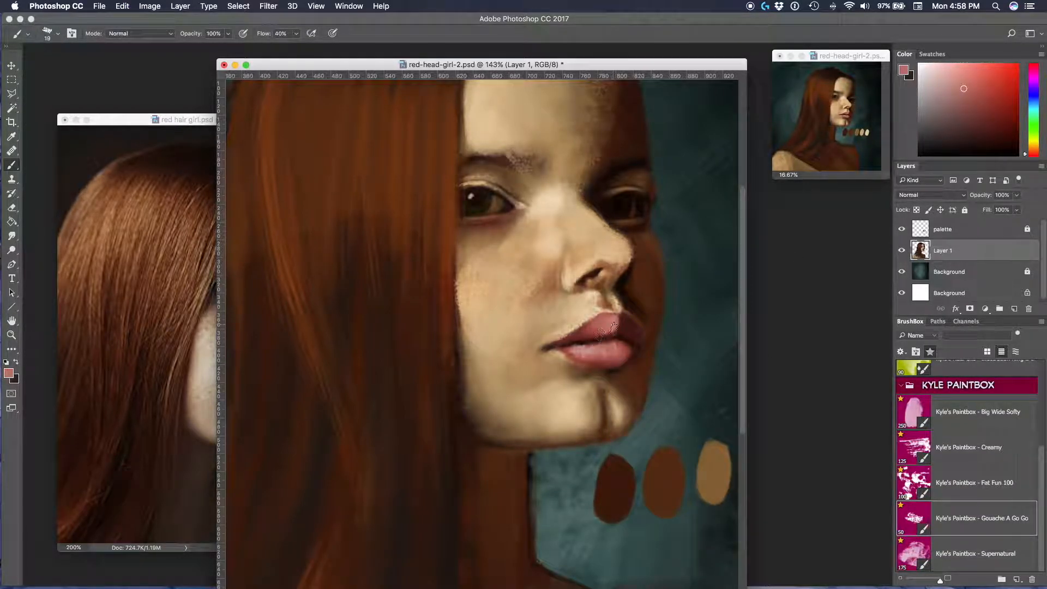
- Refine the upper lip and the area beneath the nose with pinks and skin tones sampled from the painting
left_click(615, 322, "alt")
left_click(616, 309, "alt")
scroll(614, 305, "down", 5)
scroll(628, 273, "up", 4)
left_click(600, 281, "alt")
- Clean the far face contour in Clear mode, restore Normal mode and switch to the Fat Fun 100 brush at 38 px
key("shift+alt+r")
left_click(621, 293, "alt")
left_click(139, 33)
left_click(131, 9)
right_click(627, 194)
key("comma")
scroll(658, 301, "down", 4)
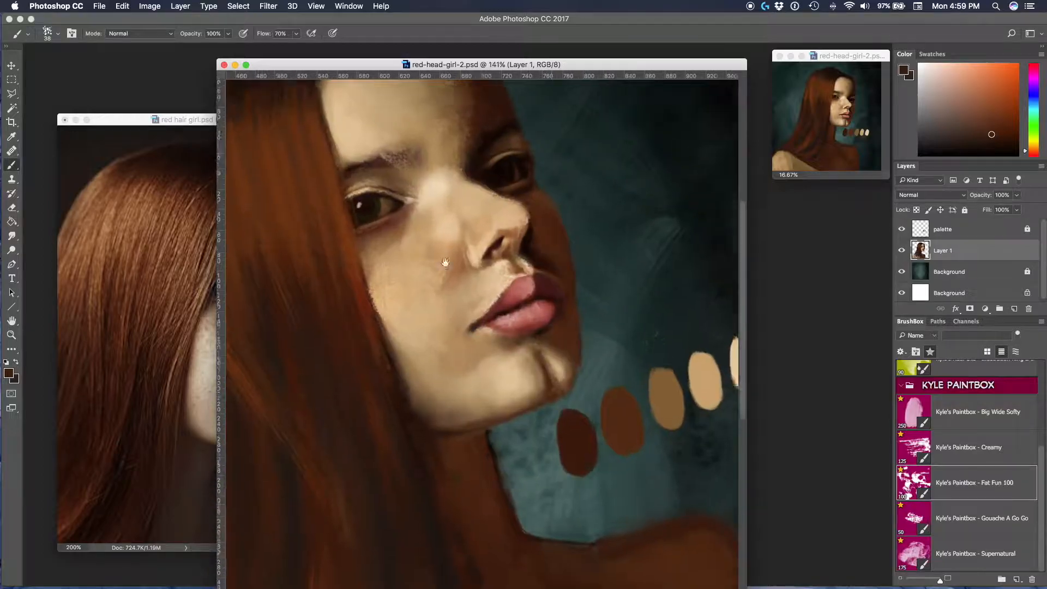
- Paint dark brown hair along the far side of the forehead and temple
scroll(538, 246, "down", 4)
left_click(137, 119)
left_click(491, 64)
left_click_drag(600, 180, 627, 222)
scroll(969, 463, "up", 3)
- Blend the far hairline and shadowed face contour with the Add Water Slowly smudge brush at 27 px and 12% strength
left_click(969, 426)
scroll(567, 262, "up", 4)
right_click(571, 190)
left_click(640, 217)
left_click(572, 211)
left_click(180, 327)
left_click(513, 324)
right_click(576, 372)
left_click(571, 377)
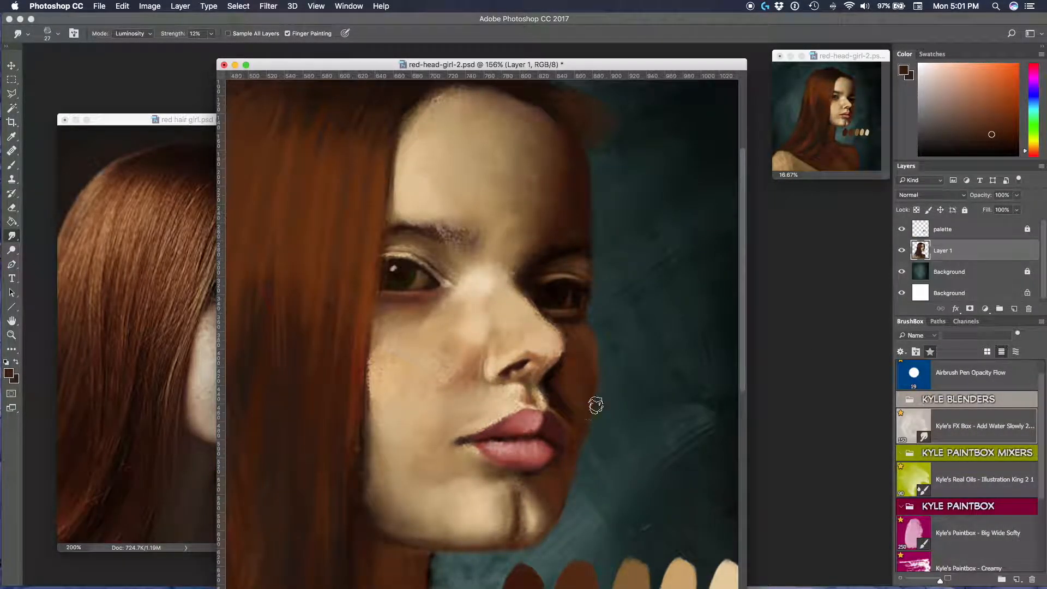
- Open the Liquify filter for the portrait on Layer 1
scroll(528, 494, "down", 4)
left_click_drag(529, 493, 600, 244)
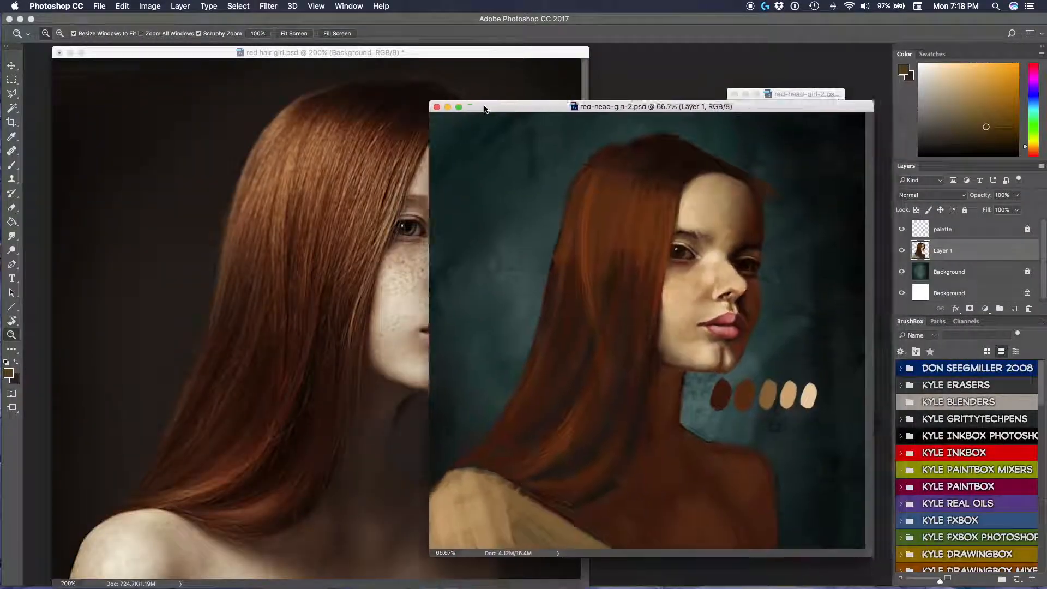
key("super+shift+x")
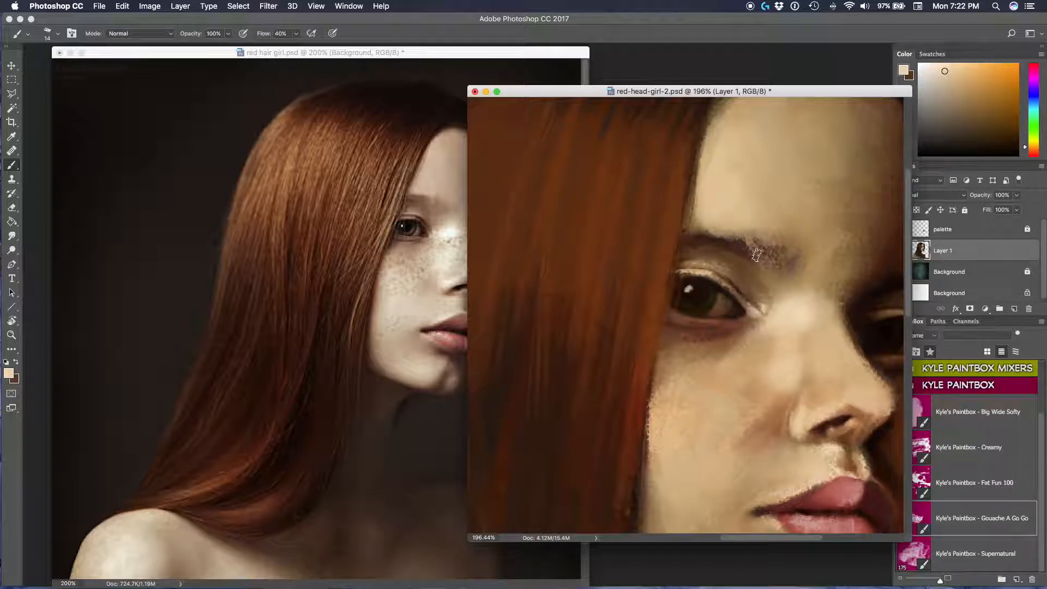
- Refine the near eye's lids and lash line with sampled dark tones and the Airbrush Pen Opacity Flow brush
left_click(673, 304, "alt")
left_click(678, 276, "alt")
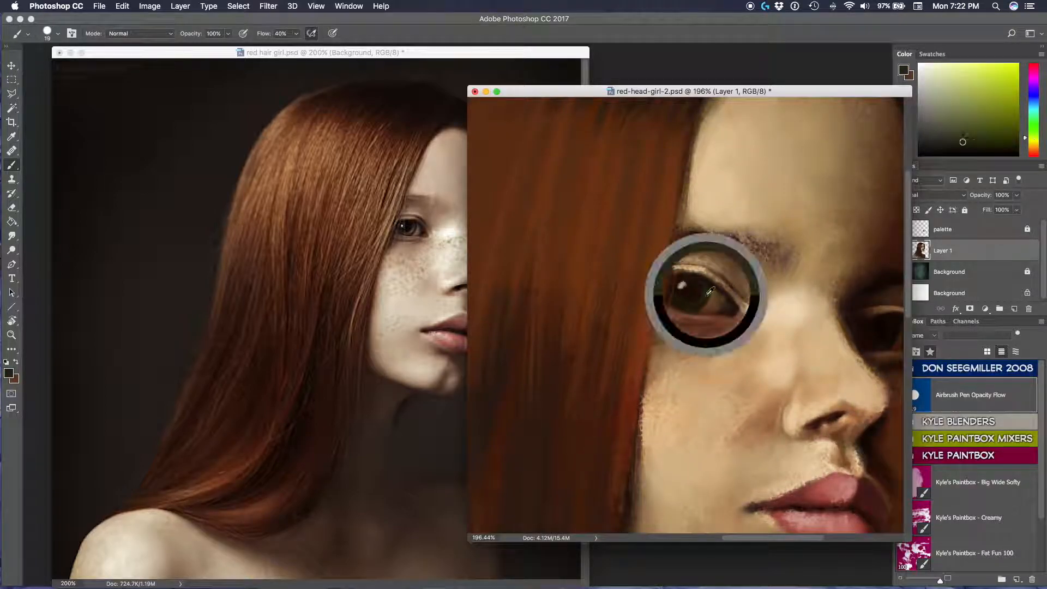
right_click(700, 294)
key("Escape")
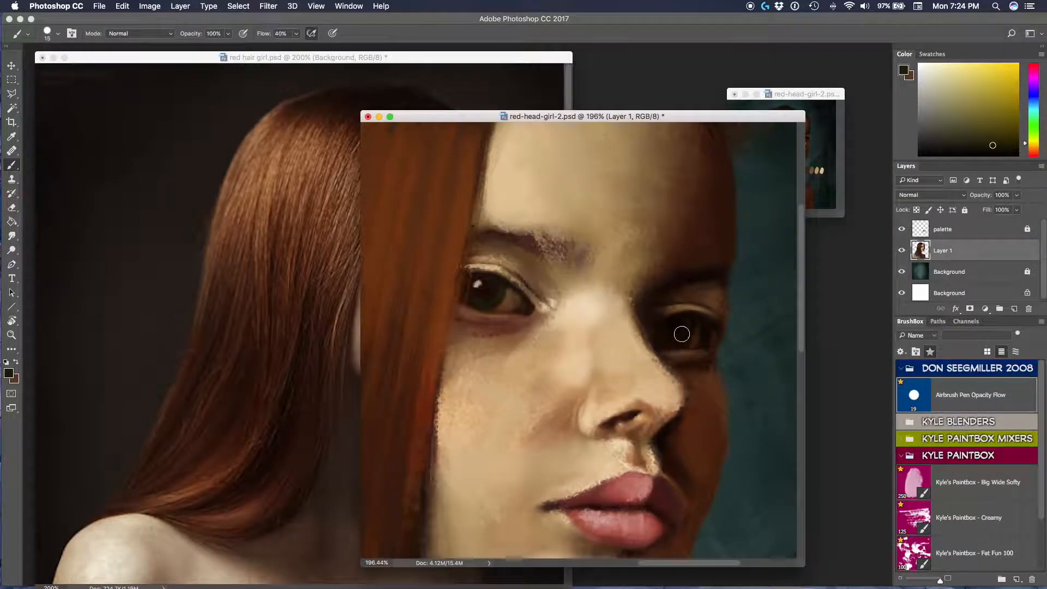
- Detail the far eye's iris, lids and surrounding shadow with sampled colors and the Gouache A Go Go brush at 15 px
left_click(681, 325, "alt")
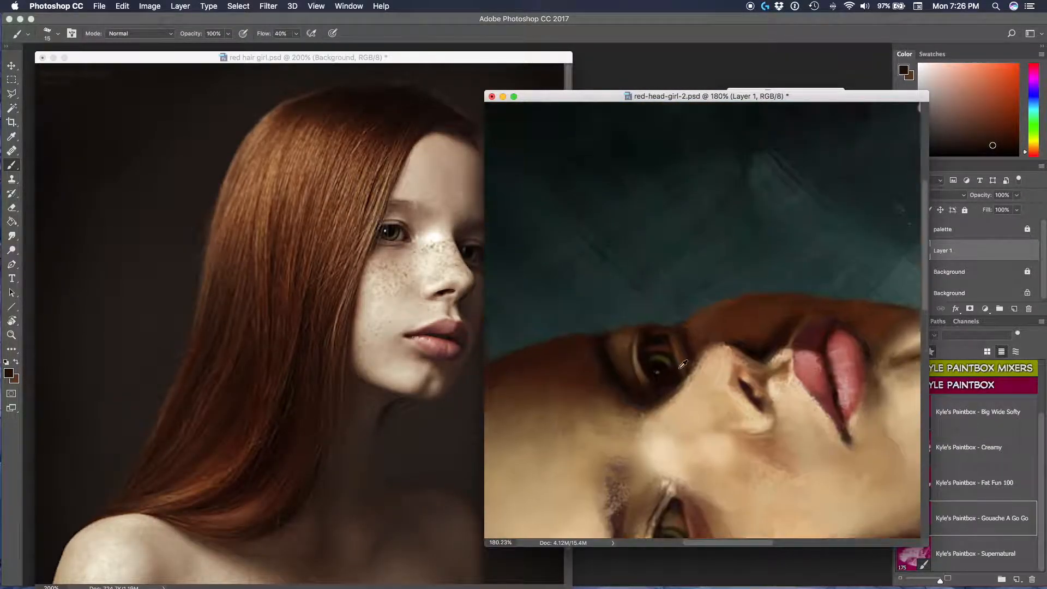
left_click(673, 384, "alt")
left_click(688, 356, "alt")
left_click(697, 330, "alt")
- Touch up the skin at the mouth corner and the nose wing with sampled light tones, enlarging the brush to 30 px
left_click(615, 275, "alt")
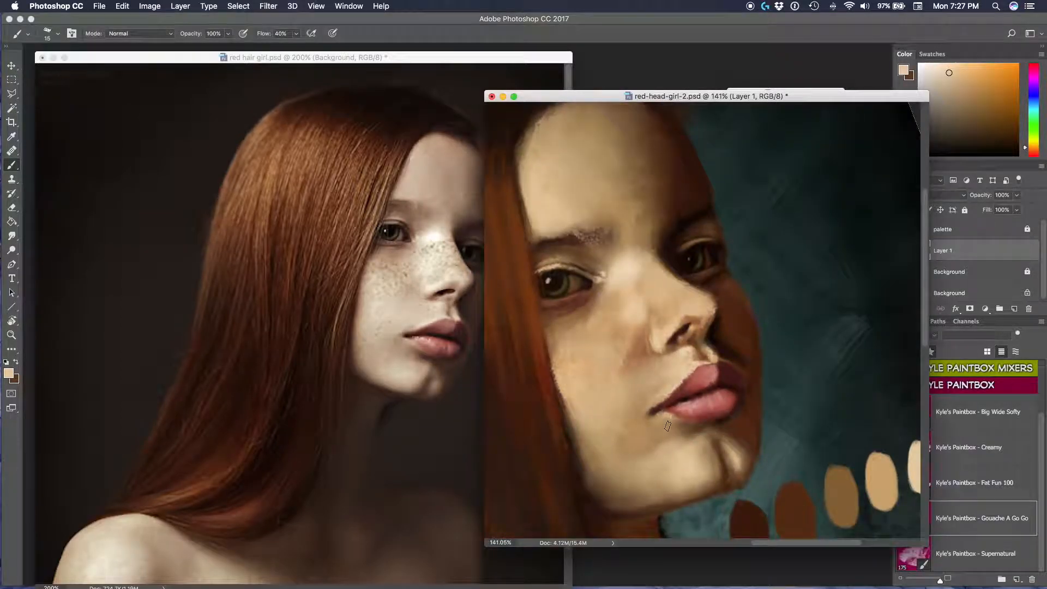
left_click(665, 413, "alt")
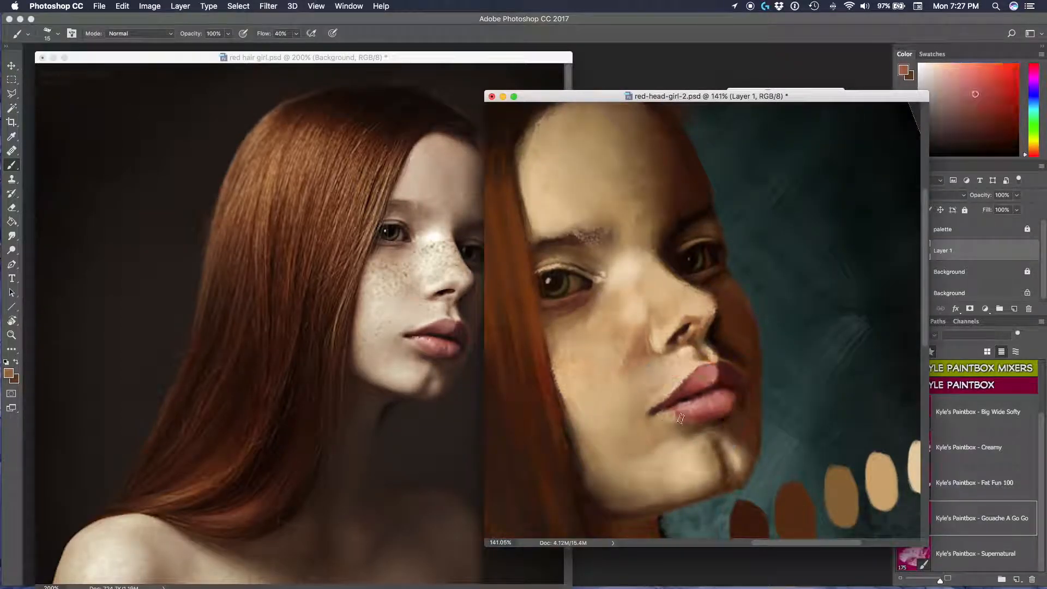
left_click(627, 344, "alt")
left_click(685, 313, "alt")
key("bracketright")
key("bracketright")
key("bracketright")
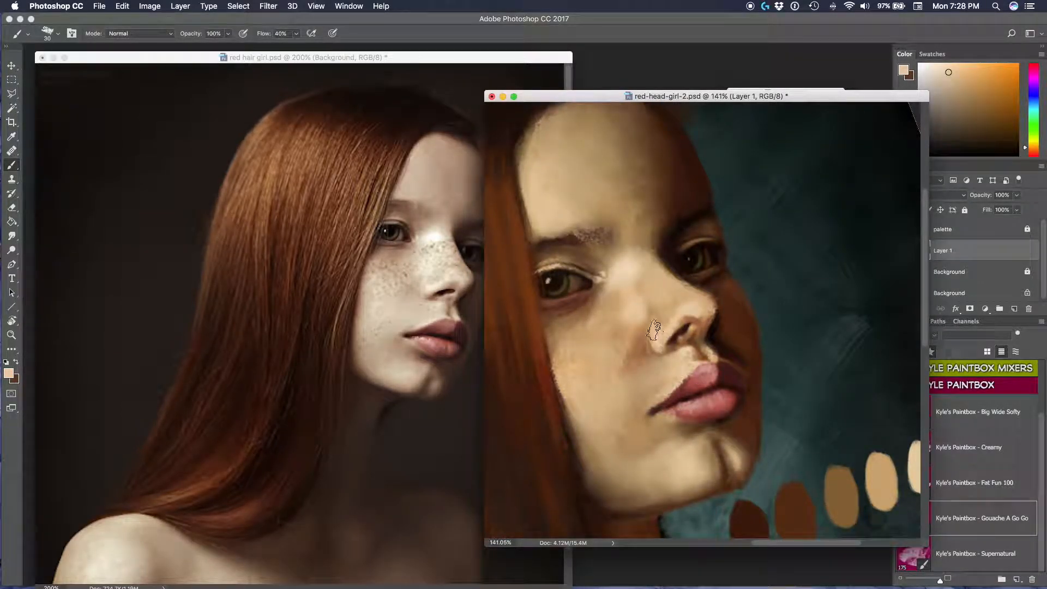
- Soften the skin above the upper lip with the Big Wide Softy brush at 35 px and sample colors at the far eye
key("r")
mouse_move(711, 283)
left_mouse_down()
mouse_move(695, 270)
mouse_move(707, 314)
mouse_move(760, 222)
mouse_move(737, 321)
mouse_move(556, 410)
left_mouse_up()
key("r")
left_click(736, 321, "alt")
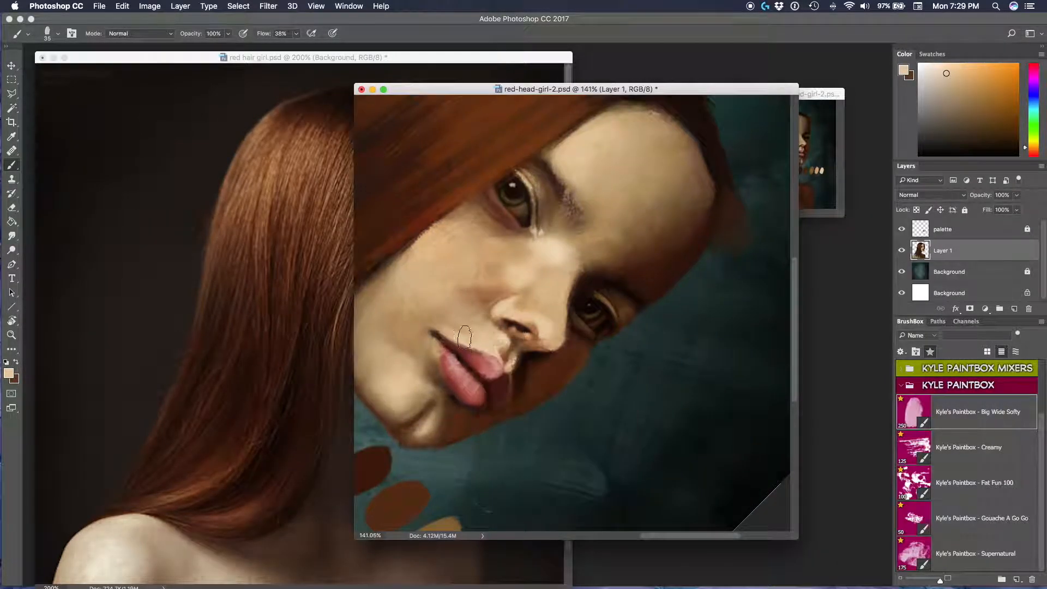
left_click(594, 291, "alt")
left_click(593, 291, "alt")
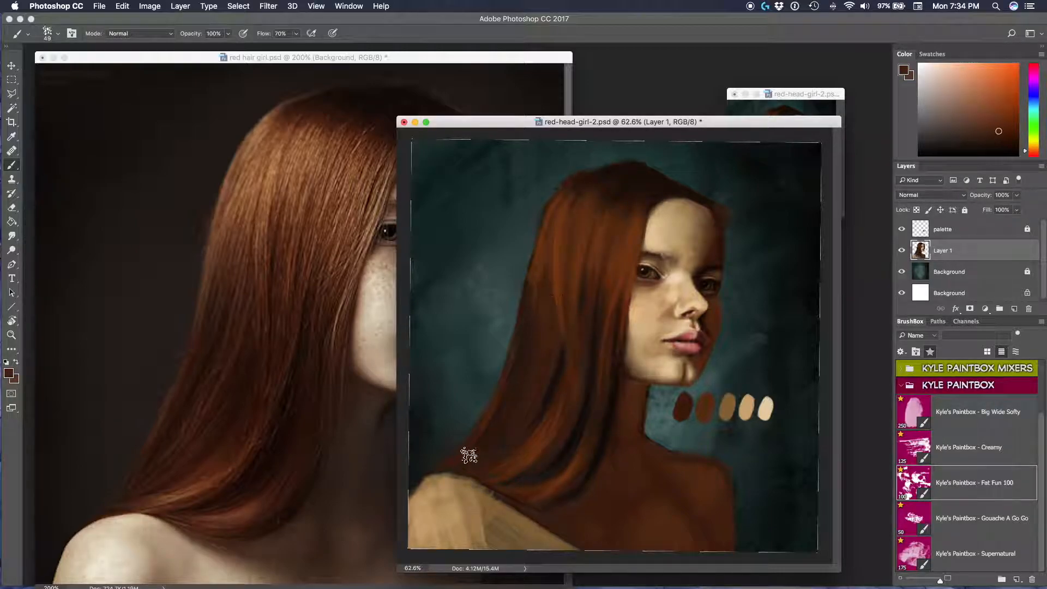
- Add golden-brown and orange strands to the upper hair with the Fat Fun 100 brush at 49 px and Creamy at 84 px
left_click(594, 400, "alt")
left_click_drag(560, 206, 578, 262)
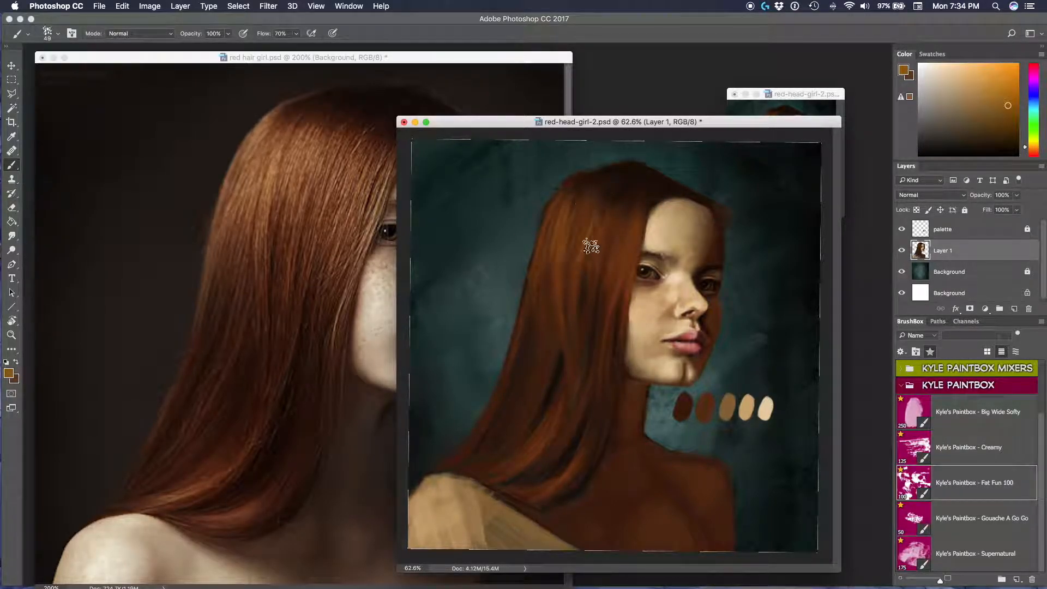
right_click(618, 232)
left_click_drag(646, 256, 638, 257)
key("Return")
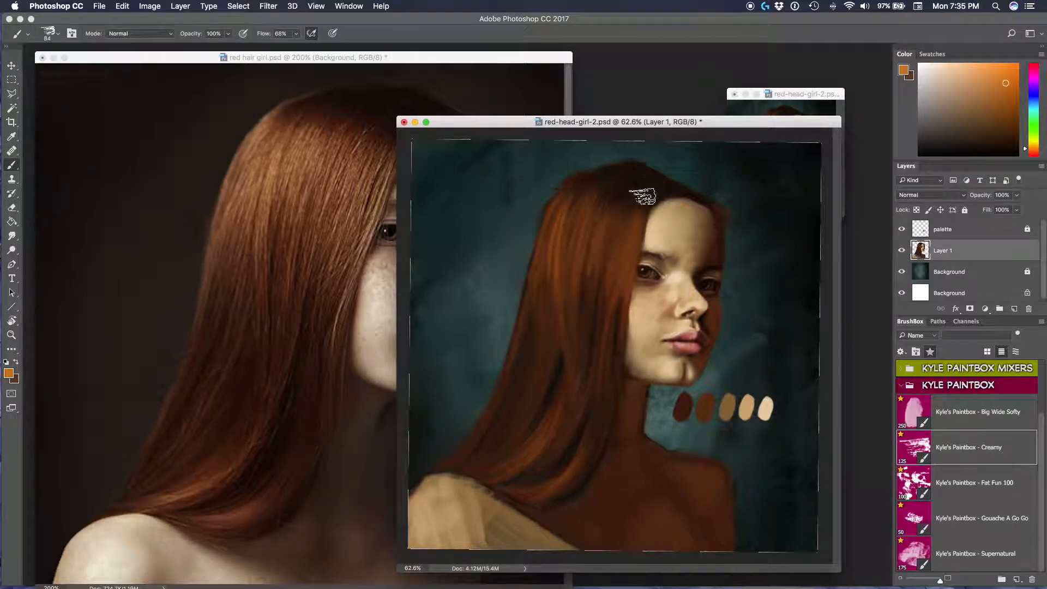
- Fill the lower locks beside the neck with sampled reddish browns using the Fat Fun 100 brush at 100 px
left_click(613, 409, "alt")
left_click(597, 456, "alt")
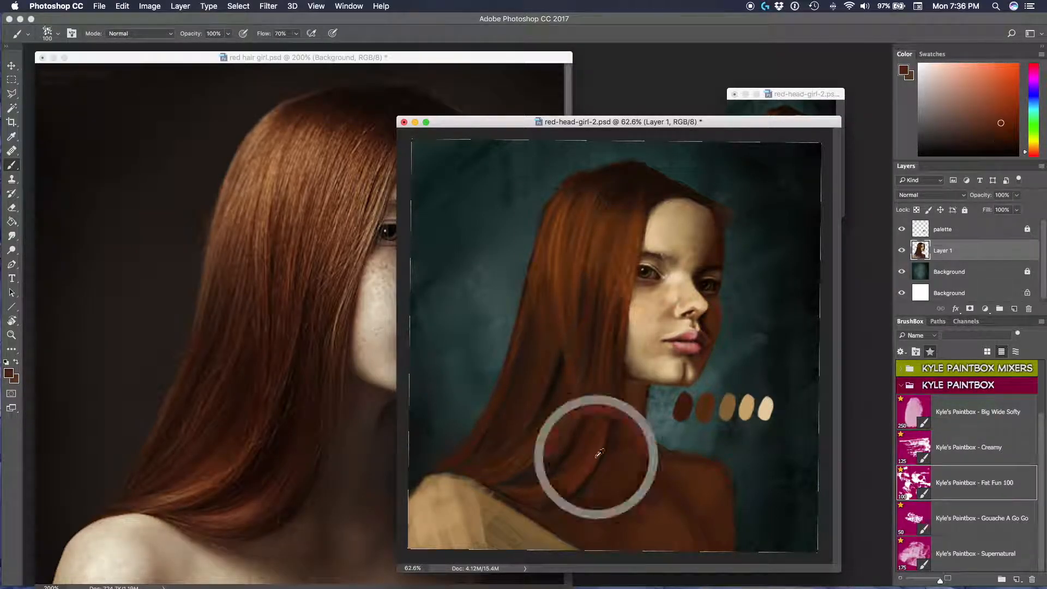
left_click(586, 383, "alt")
left_click_drag(619, 121, 594, 127)
- Paint a golden sheen across the upper hair with an ochre from the painted palette and the Fat Fun 100 brush
right_click(596, 261)
left_click_drag(682, 289, 662, 289)
key("Return")
left_click(573, 243, "alt")
left_click(988, 101)
left_click(1036, 146)
left_click(930, 351)
left_click(968, 466)
left_click(696, 409, "alt")
left_click(596, 241)
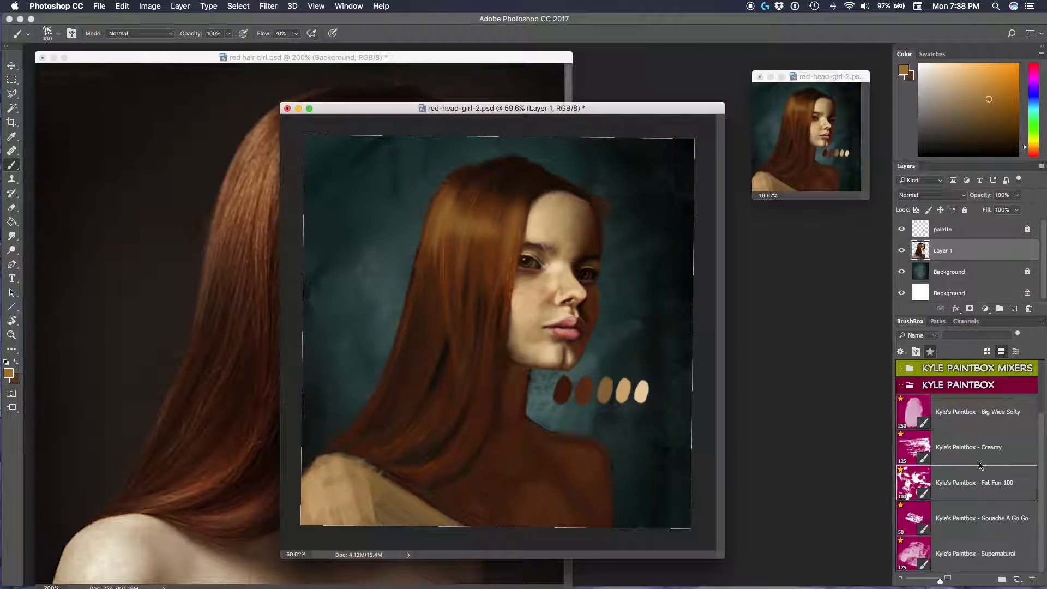
- Shade the crown and lower locks with browns sampled from the hair, using the Fat Fun 100 brush at 57 px
left_click(440, 285, "alt")
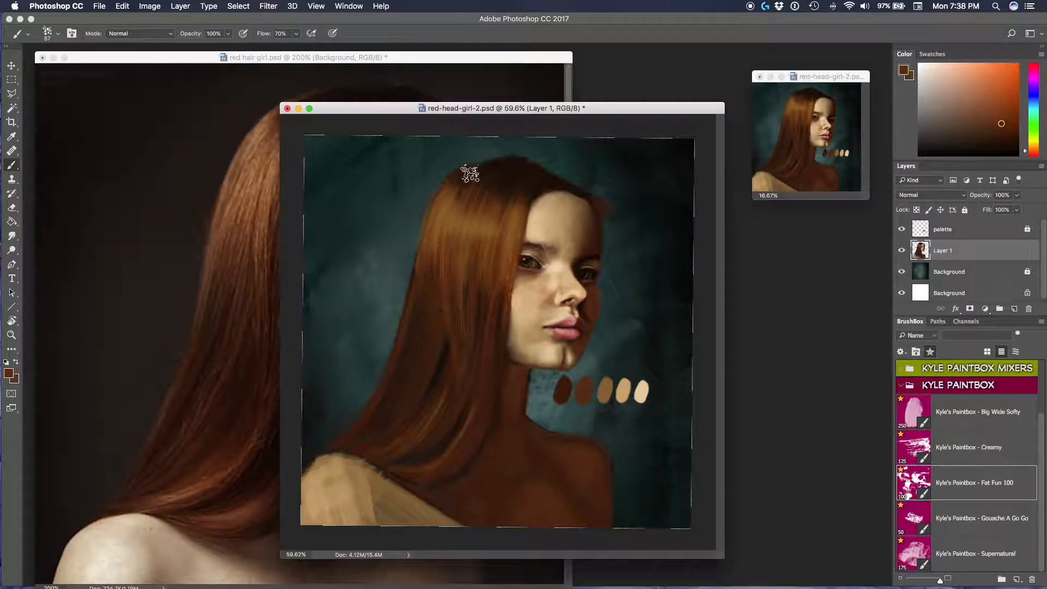
left_click(382, 443, "alt")
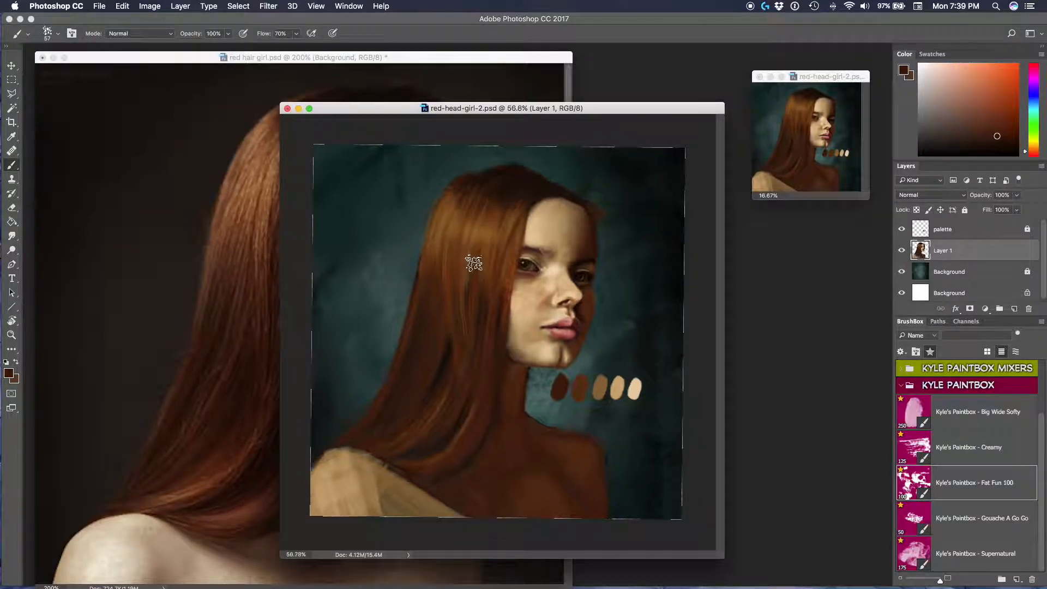
scroll(474, 261, "up", 3)
scroll(428, 219, "down", 5)
scroll(428, 220, "up", 3)
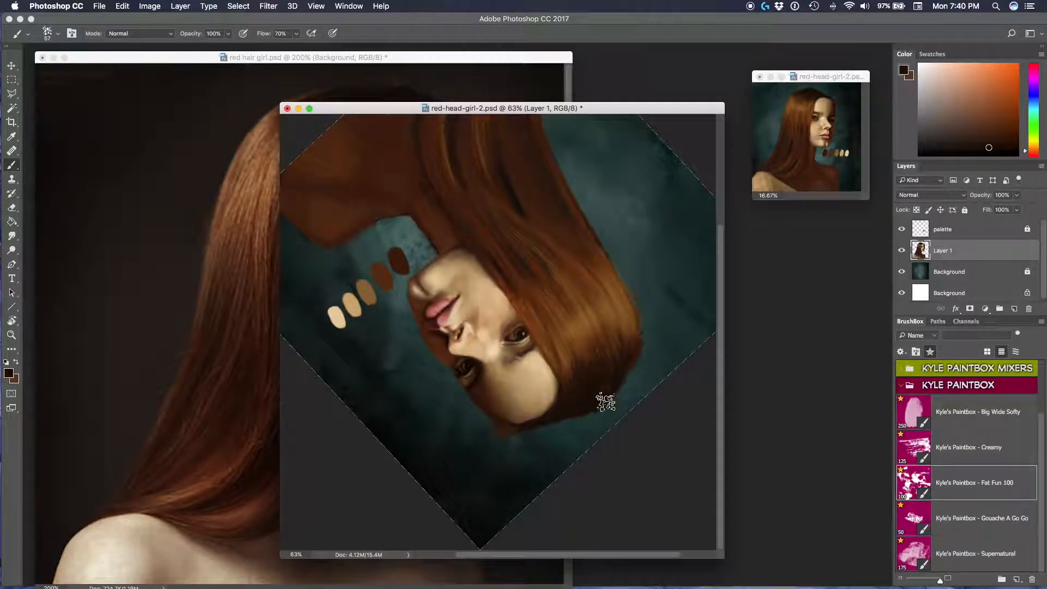
- Add dark strands across the crown and beside the face with sampled near-black browns
scroll(588, 362, "up", 2)
left_click(468, 375, "alt")
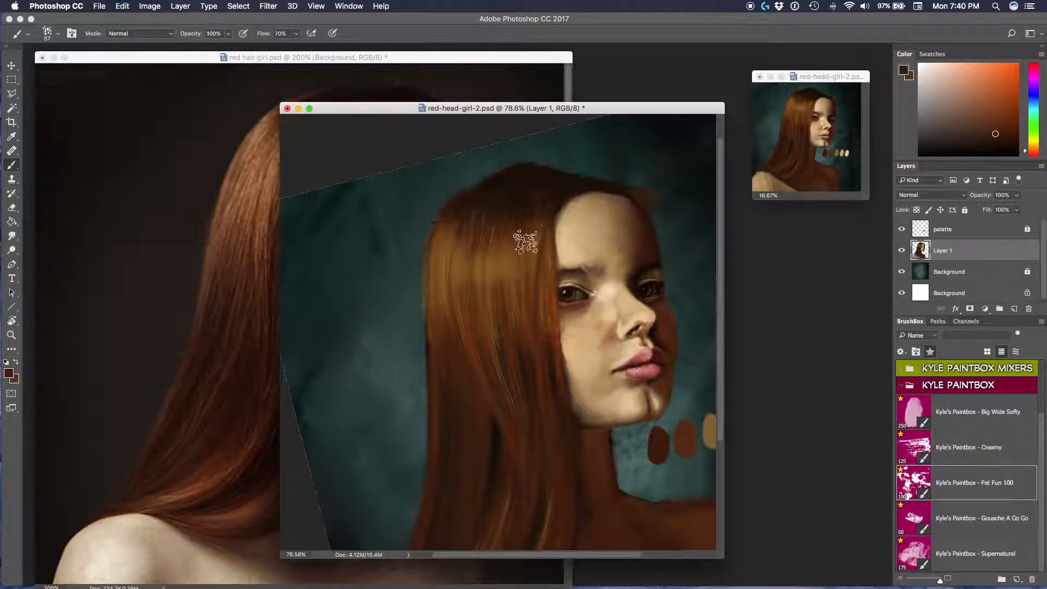
left_click(560, 185, "alt")
scroll(484, 322, "down", 3)
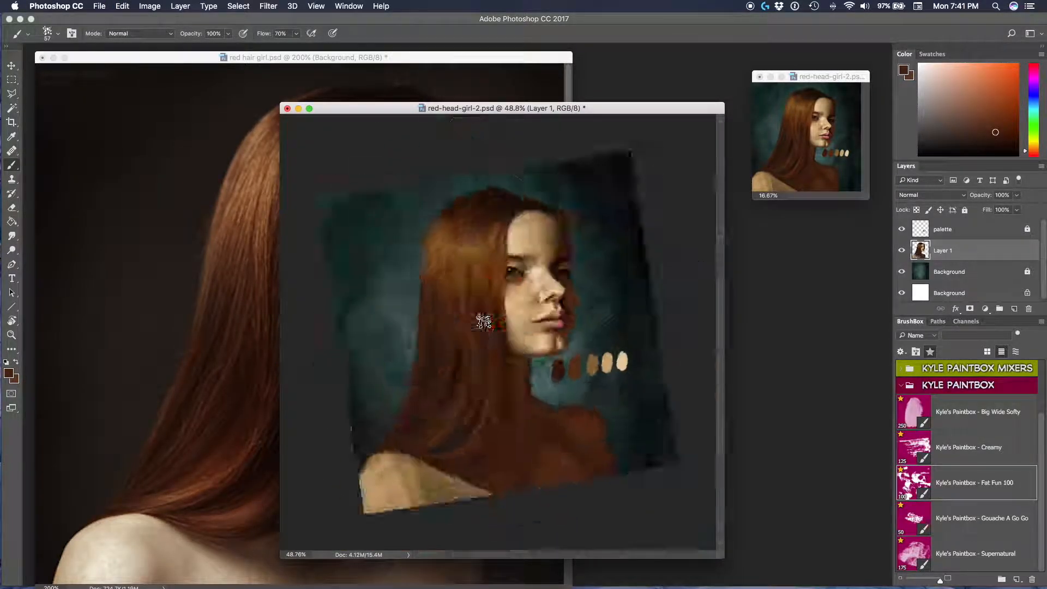
- Save the painting, trim the outer edge of the hair in Clear mode and save again
scroll(482, 322, "up", 3)
key("super+s")
key("shift+alt+r")
scroll(381, 346, "down", 3)
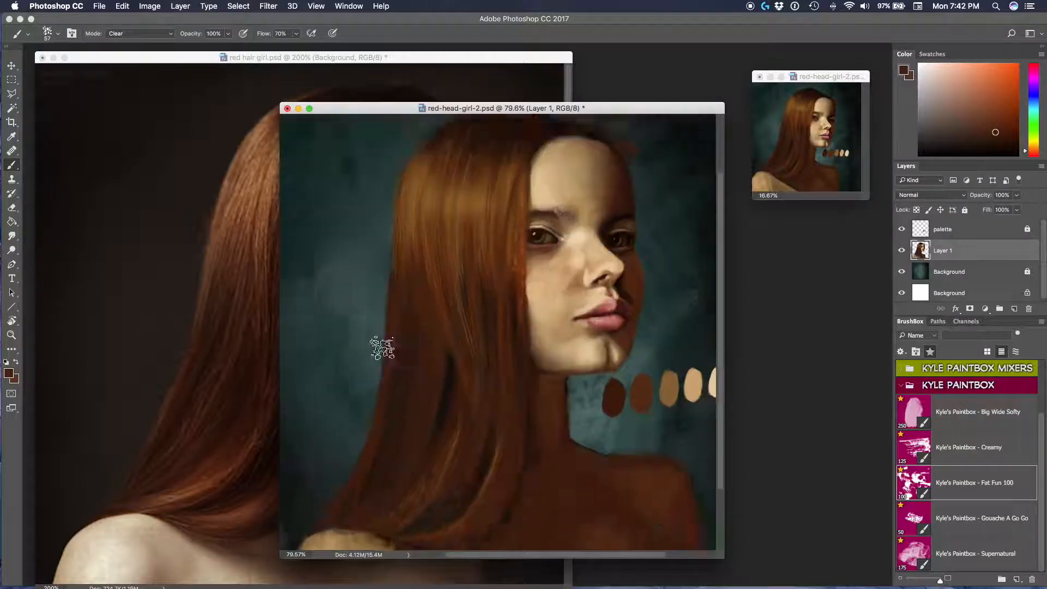
key("super+s")
- Paint dark and reddish strands through the lower hair near the shoulder with colors sampled from the hair
left_click(685, 213, "alt")
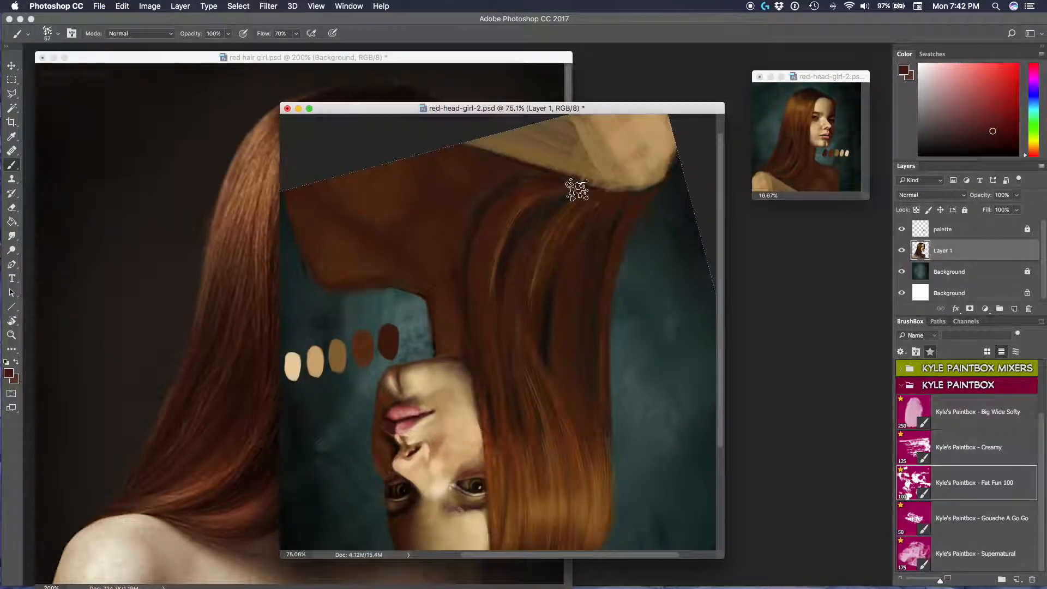
scroll(553, 306, "down", 3)
left_click_drag(450, 464, 508, 464)
left_click(507, 356, "alt")
left_click_drag(475, 287, 518, 468)
left_click(444, 471, "alt")
left_click(538, 310, "alt")
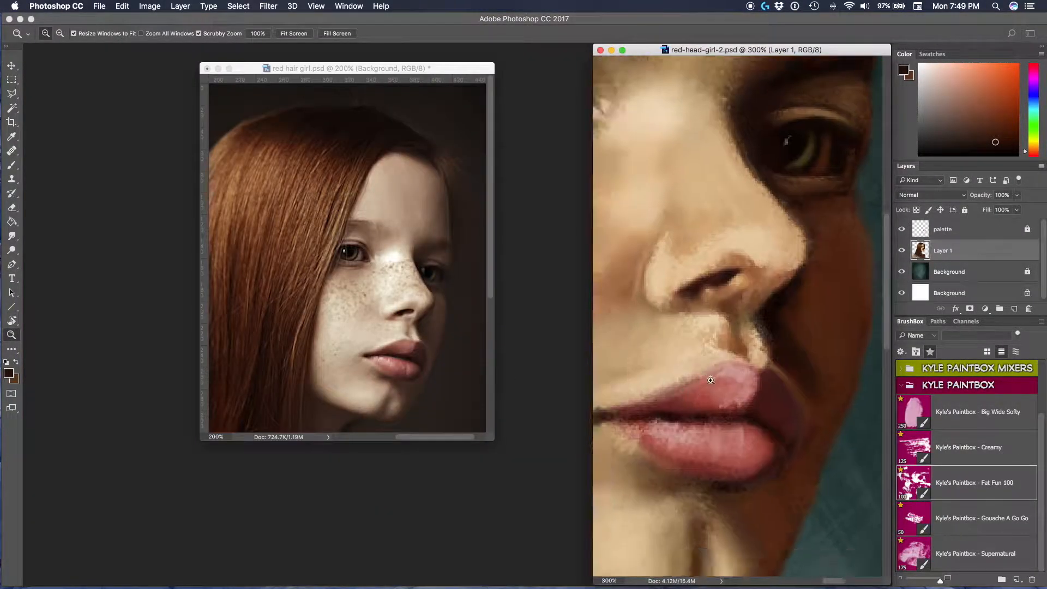
- Deepen the shadows beside the nose and around the far eye with the Airbrush Pen Opacity Flow and Gouache A Go Go brushes
left_click(710, 381, "alt")
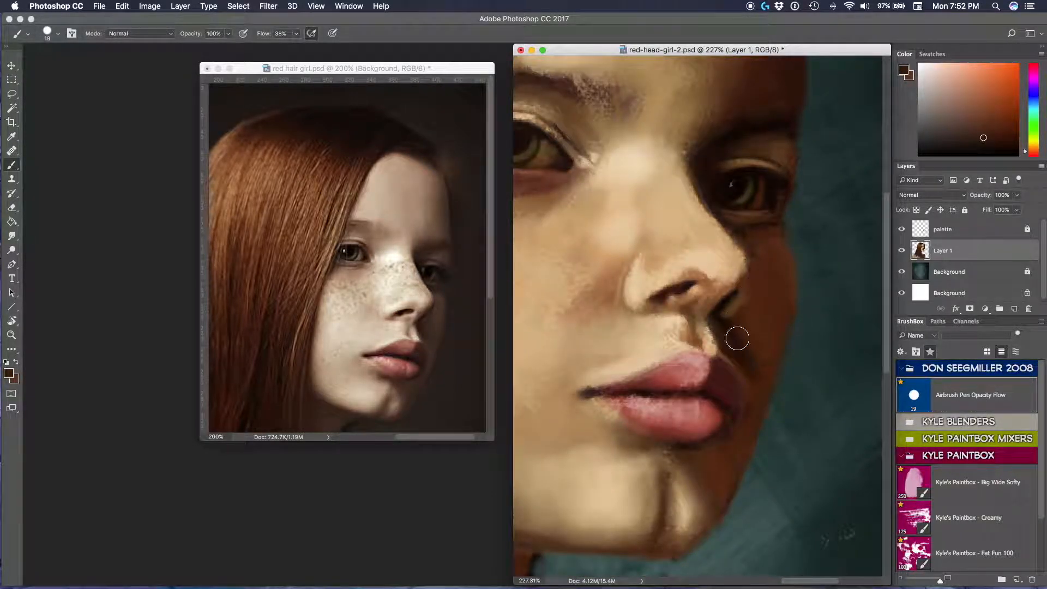
left_click(748, 278, "alt")
left_click_drag(753, 247, 769, 345)
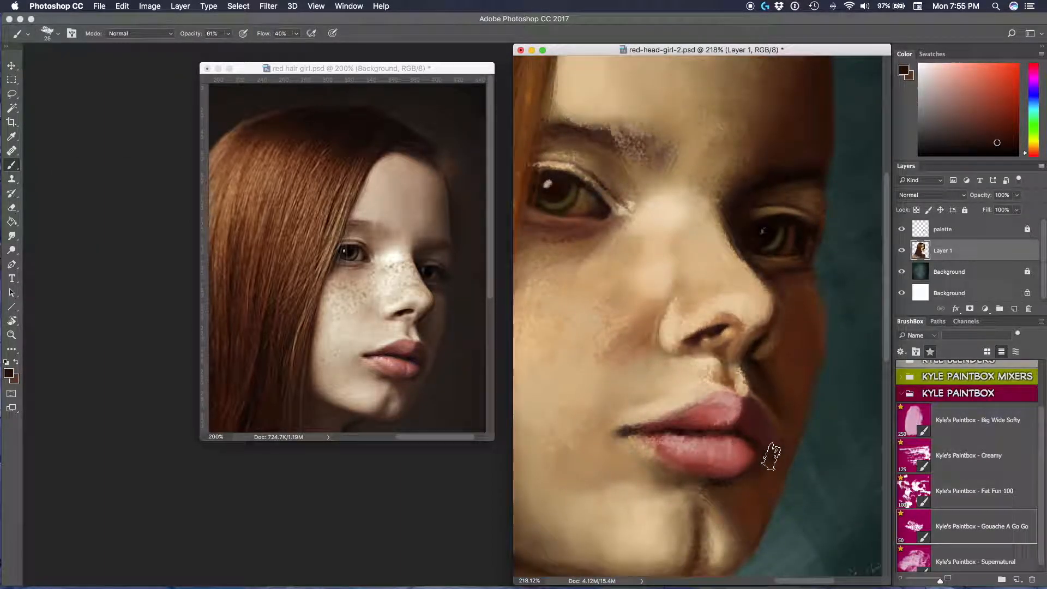
left_click(752, 321, "alt")
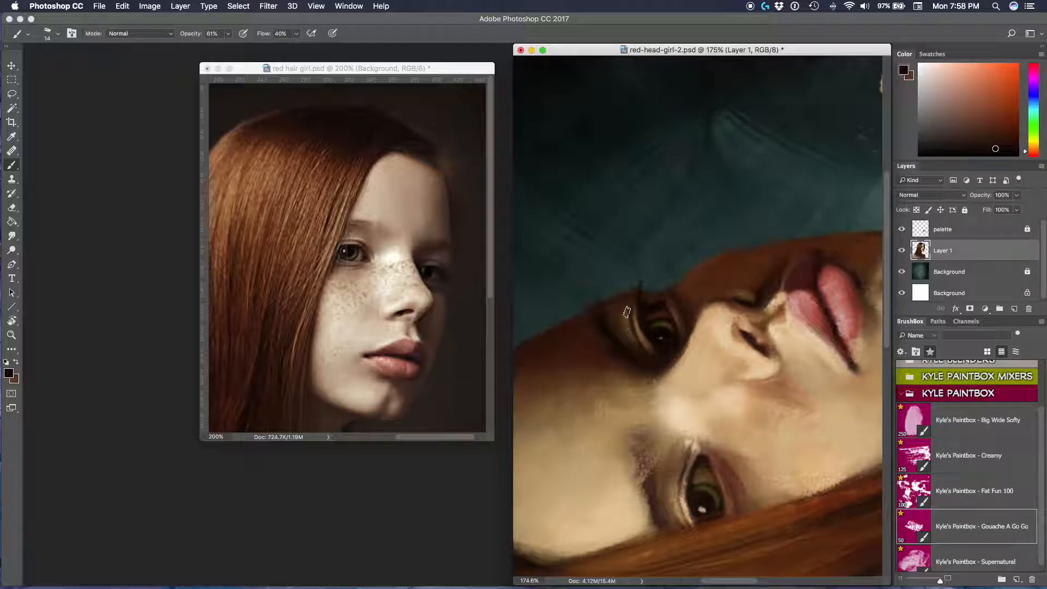
left_click(637, 335, "alt")
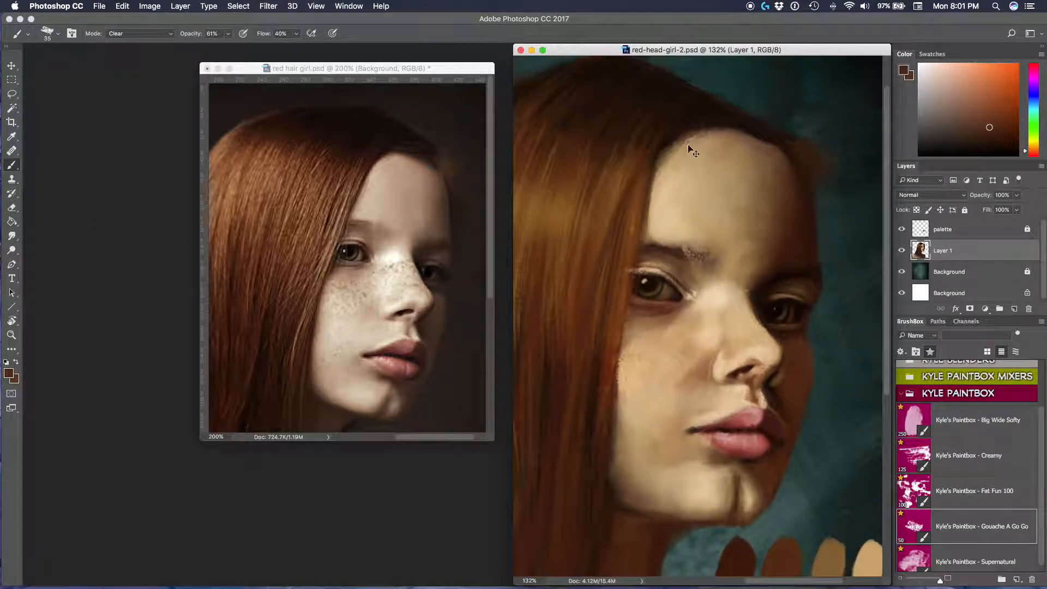
- Copy the far eye, paste it on a new layer and transform it to 96.97% width, 90.59% height and 2.19° rotation
left_click(122, 6)
left_click(136, 85)
key("ctrl+v")
key("ctrl+t")
left_click_drag(849, 322, 838, 278)
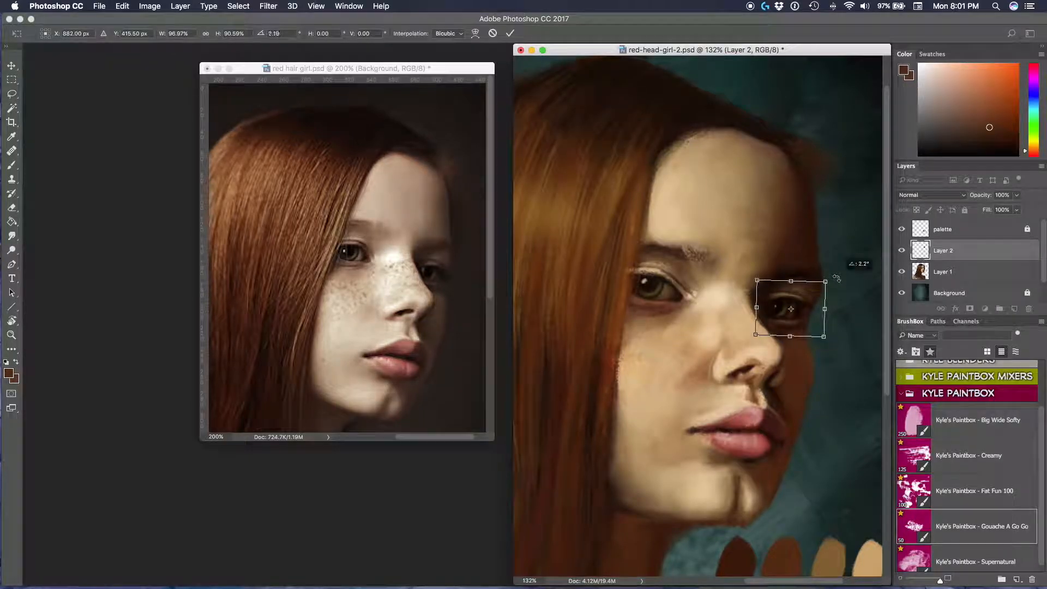
key("Return")
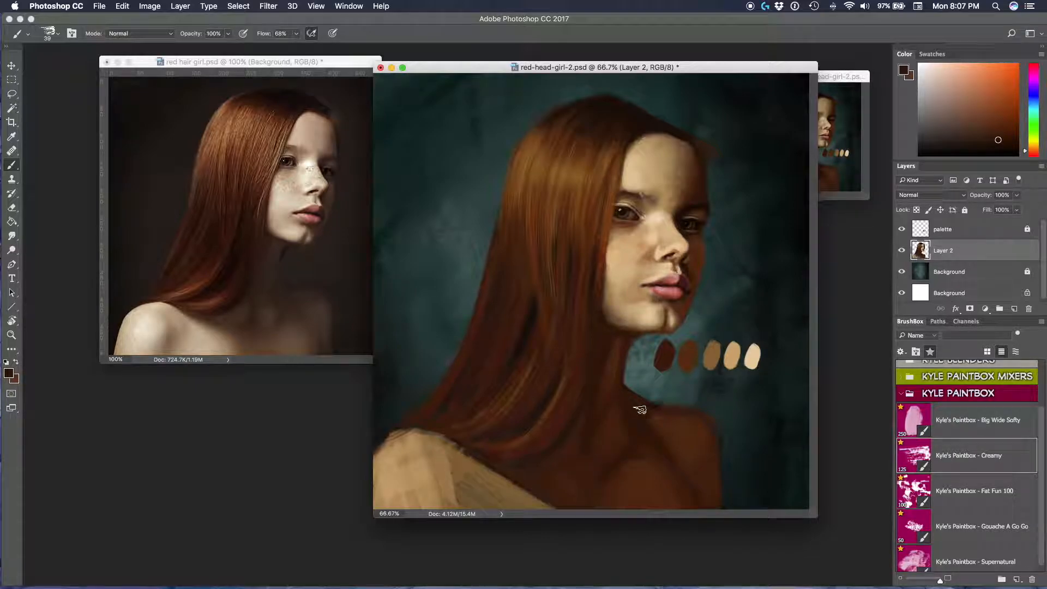
- Block in tan light and brown shadow tones on the shoulders, neck and chest with the Creamy brush
left_click(480, 475, "alt")
left_click_drag(458, 452, 546, 507)
left_click_drag(502, 494, 665, 486)
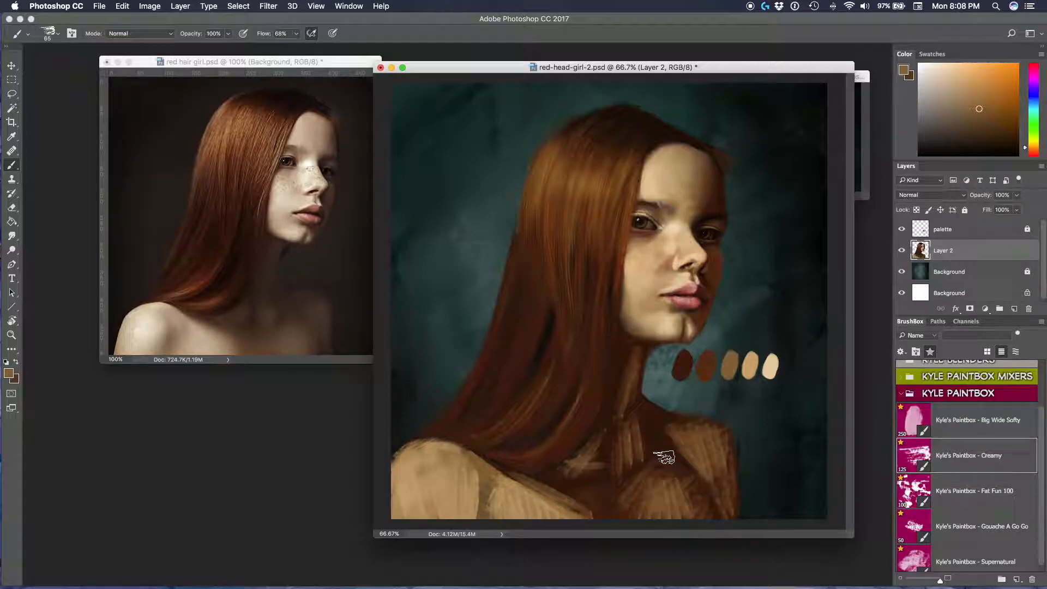
left_click(635, 355, "alt")
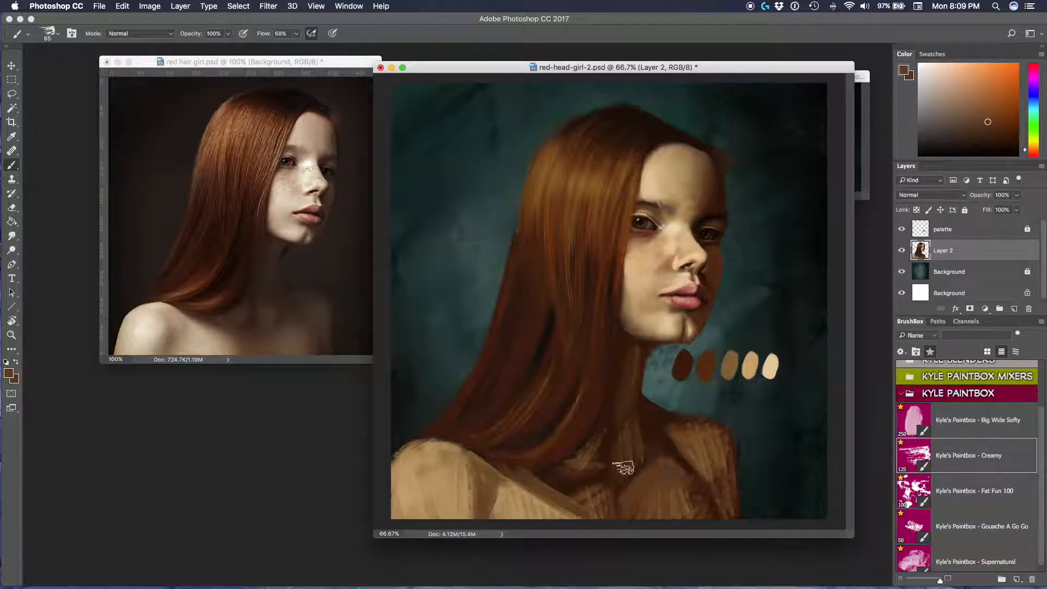
- Blend the shoulder, neck and chest strokes with an enlarged Add Water Slowly smudge brush and return to the Brush tool
scroll(927, 437, "up", 2)
left_click(909, 429)
key("r")
right_click(763, 421)
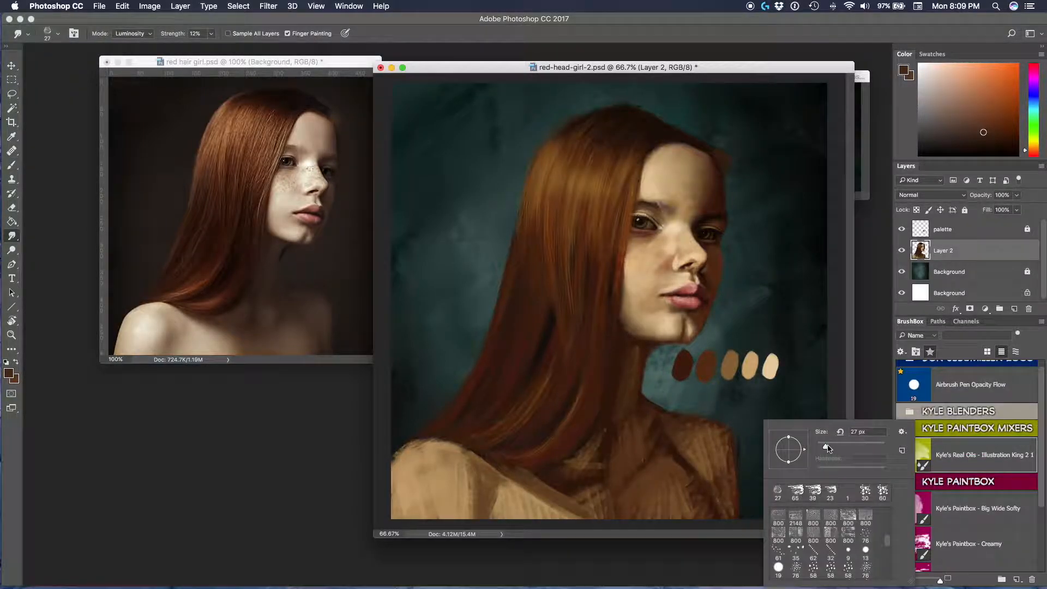
left_click_drag(686, 487, 762, 434)
left_click(910, 411)
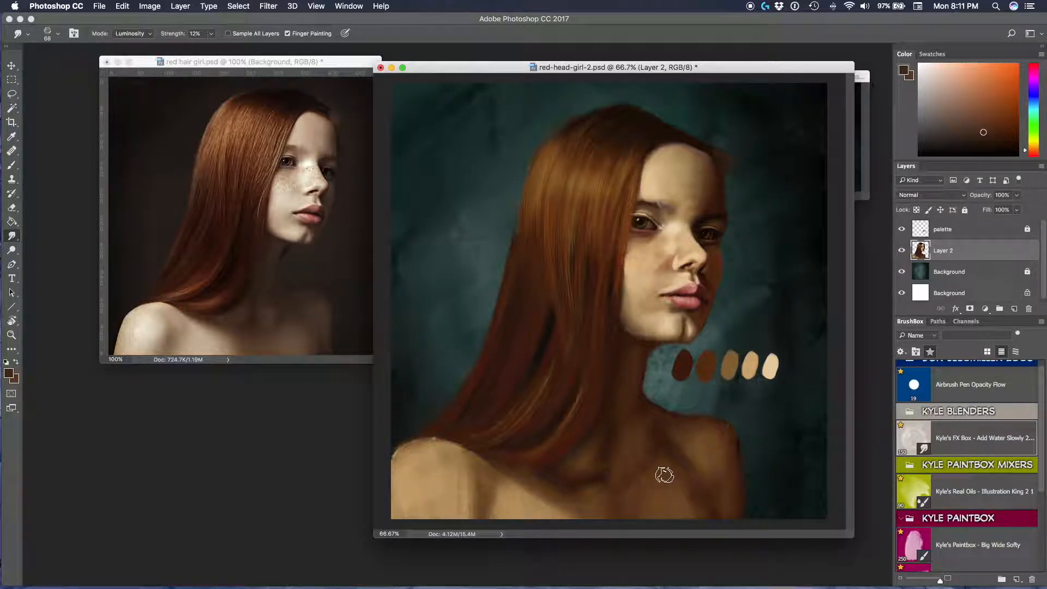
key("b")
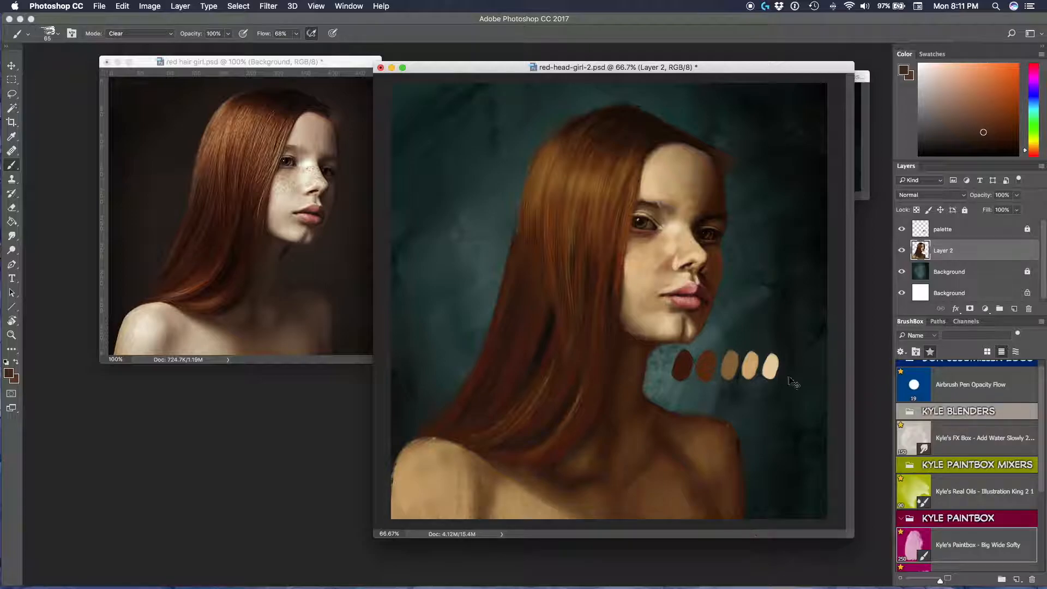
- Paint dark brown shadows on the neck and the far side of the chest with the Big Wide Softy brush
left_click(621, 335, "alt")
right_click(642, 419)
left_click(719, 446)
left_click_drag(656, 413, 694, 415)
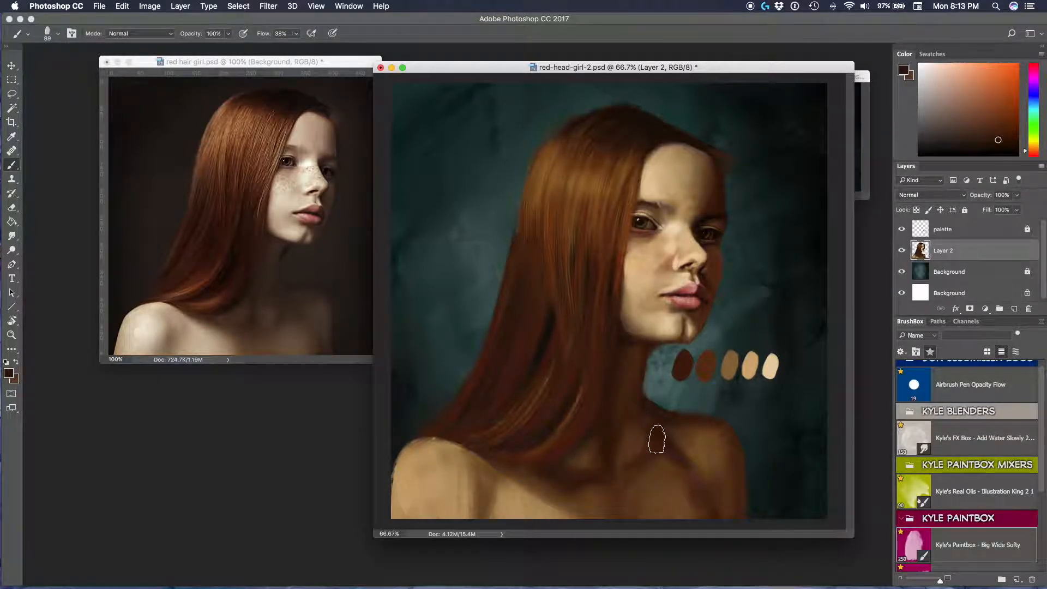
left_click(571, 491, "alt")
left_click(638, 358, "alt")
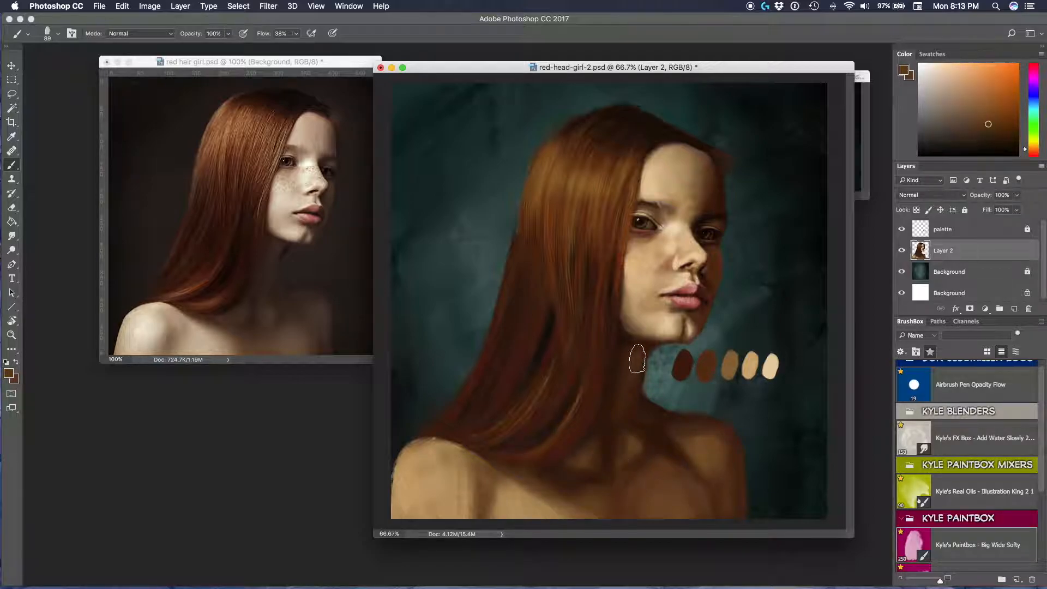
- Lighten the near shoulder with cream skin tones using the Big Wide Softy brush at 150 px
left_click(428, 489, "alt")
right_click(696, 344)
left_click_drag(772, 369, 782, 369)
mouse_move(421, 491)
left_mouse_down()
mouse_move(433, 478)
mouse_move(451, 491)
left_mouse_up()
scroll(474, 532, "up", 5)
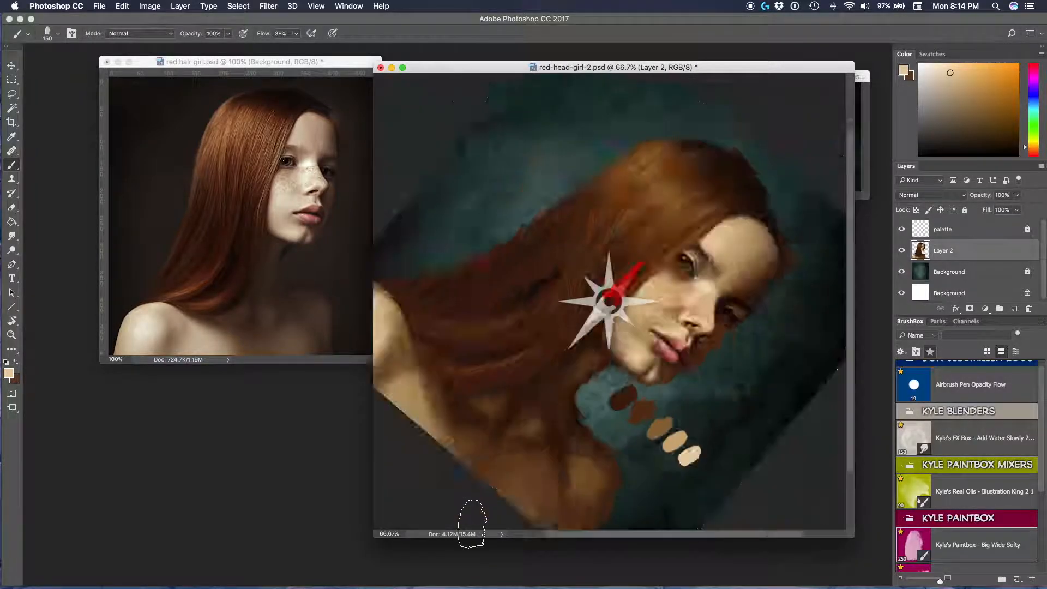
left_click_drag(578, 402, 625, 353)
- Paint broad tan light across the chest with the Big Wide Softy brush enlarged to 598 px and save the document
left_click(643, 322, "alt")
scroll(613, 303, "down", 5)
left_click(745, 344, "alt")
left_click_drag(693, 488, 802, 488, "ctrl+alt")
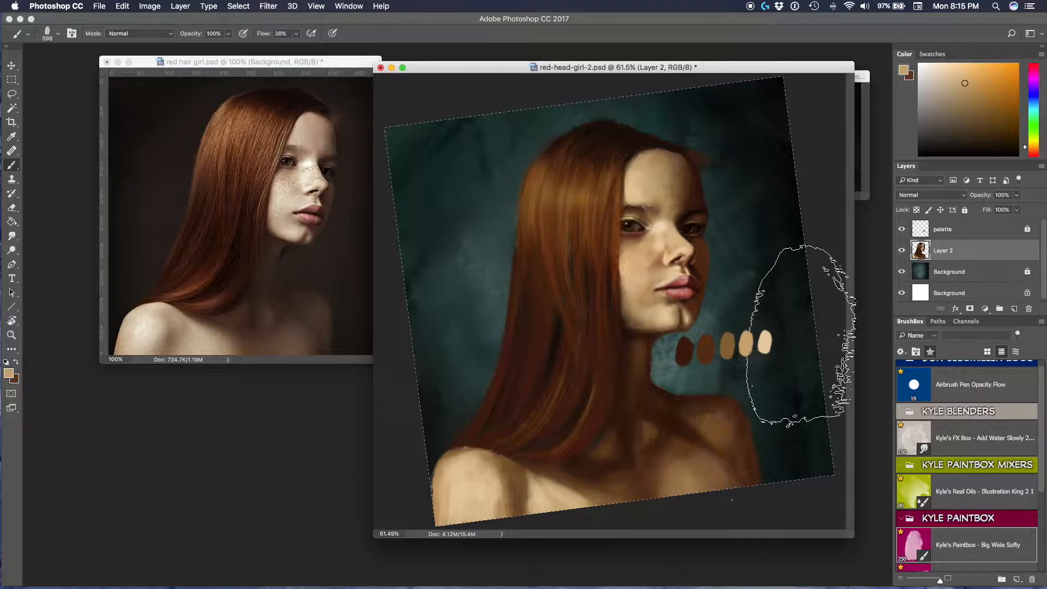
left_click_drag(677, 482, 641, 333)
left_click(726, 232, "alt")
key("super+s")
- Blend the chest and shoulder tones with the Add Water Slowly smudge brush at 12% strength, and save the painting
right_click(12, 236)
left_click(49, 256)
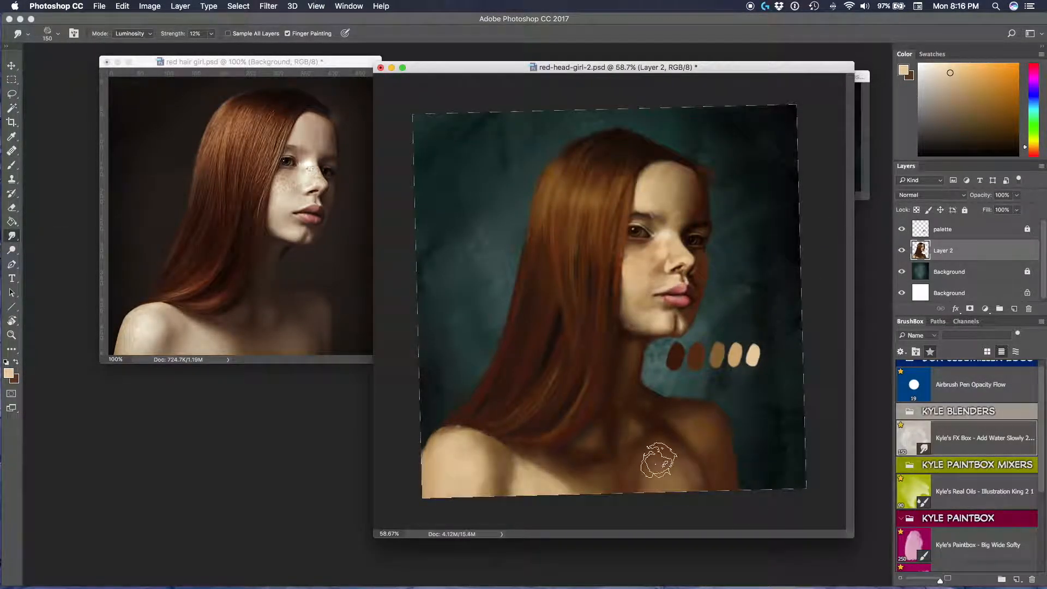
mouse_move(639, 452)
left_mouse_down()
mouse_move(666, 367)
mouse_move(737, 313)
mouse_move(709, 223)
left_mouse_up()
scroll(737, 313, "down", 1)
scroll(959, 466, "down", 3)
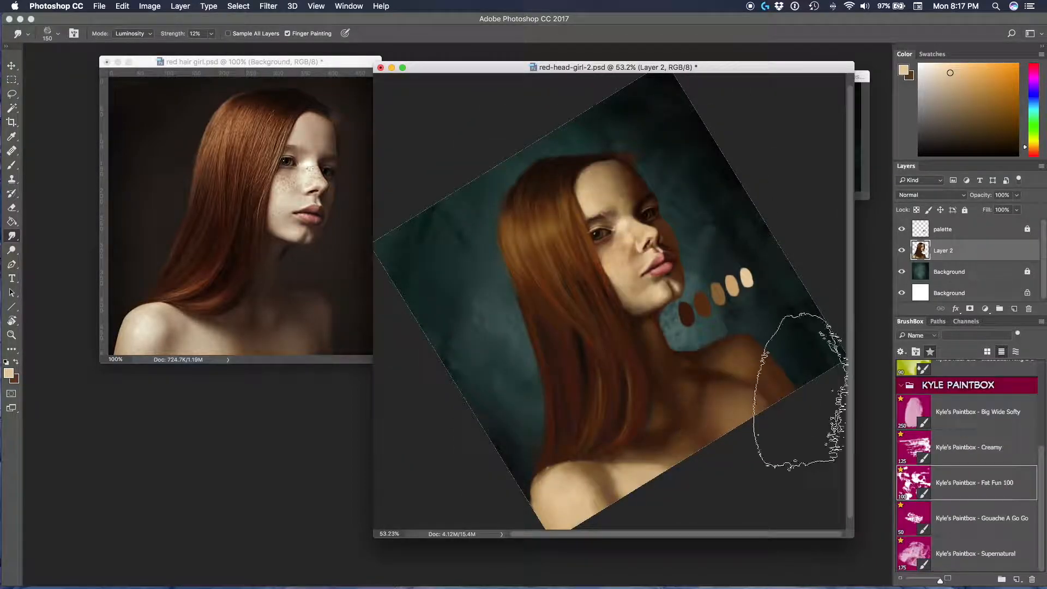
key("b")
key("super+s")
- Paint dark reddish-brown tones into the hair beside the neck with the Fat Fun 100 brush at 36 px
left_click(959, 472)
left_click(633, 393, "alt")
right_click(659, 398)
left_click_drag(714, 425, 710, 425)
key("Return")
scroll(641, 497, "up", 4)
left_click(655, 332, "alt")
mouse_move(676, 377)
left_mouse_down()
mouse_move(536, 332)
mouse_move(460, 350)
left_mouse_up()
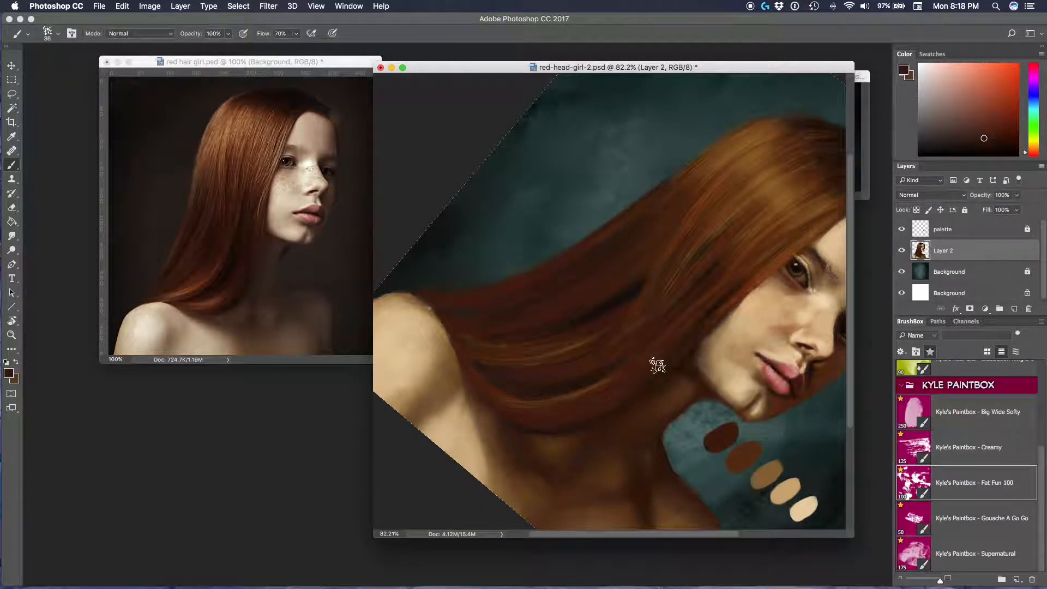
mouse_move(622, 137)
left_mouse_down()
mouse_move(567, 295)
mouse_move(545, 272)
left_mouse_up()
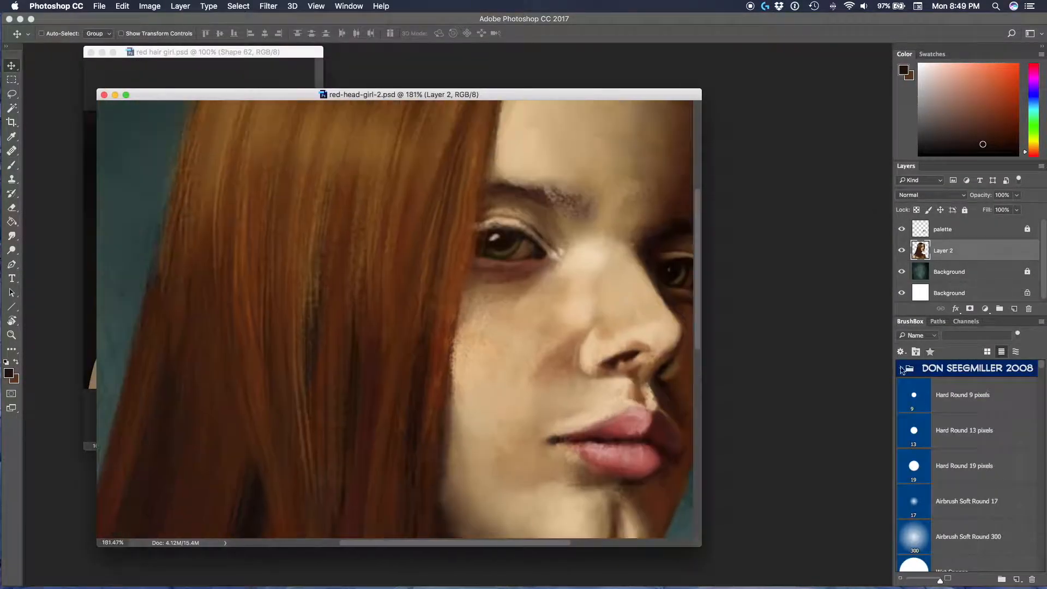
- Deepen the hair along the near cheek and jaw with sampled dark browns, using the Fat Fun 100 brush
key("b")
left_click(472, 212, "alt")
left_click_drag(471, 212, 446, 308)
left_click_drag(466, 153, 442, 239)
left_click_drag(428, 474, 428, 313)
left_click(428, 314, "alt")
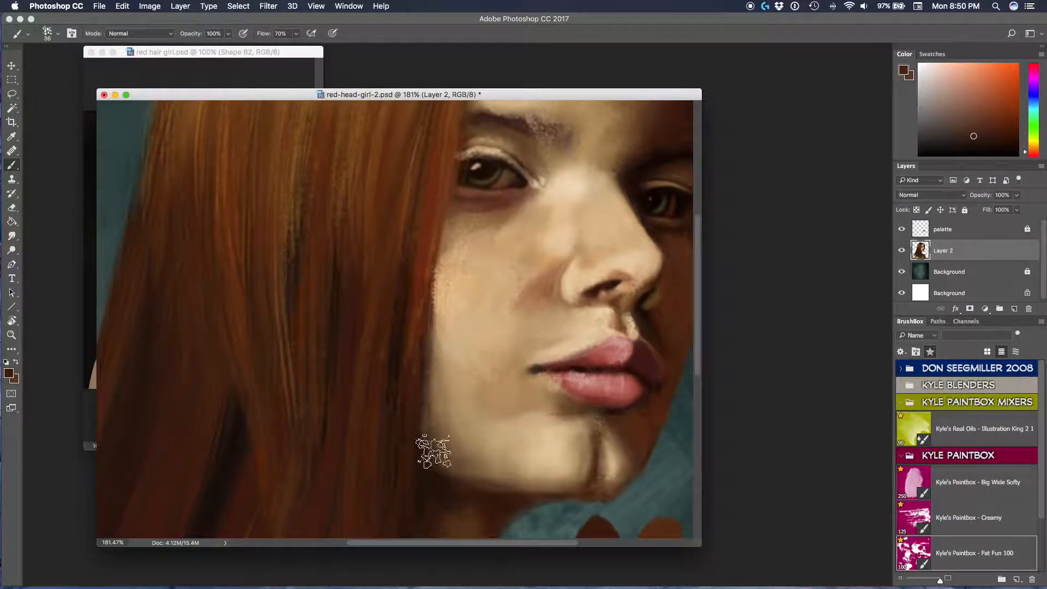
left_click(432, 451, "alt")
left_click_drag(493, 226, 479, 332)
- Paint fine hair strands beside the near eye and cheek with a resized Airbrush Pen Opacity Flow brush
left_click(901, 368)
left_click(966, 395)
left_click(479, 266, "alt")
right_click(511, 294)
left_click(567, 320)
left_click_drag(540, 401, 481, 178)
left_click(385, 282, "alt")
- Add more fine strands through the hair beside the face with a smaller Airbrush Pen Opacity Flow brush
right_click(385, 282)
left_click_drag(442, 312, 439, 312)
left_click(359, 294, "alt")
key("r")
mouse_move(405, 351)
left_mouse_down()
mouse_move(382, 350)
mouse_move(384, 277)
left_mouse_up()
scroll(394, 314, "up", 1)
left_click(360, 322, "alt")
- Soften the hair masses with sampled browns using the Big Wide Softy brush
left_click(967, 519)
right_click(510, 330)
left_click(381, 338, "alt")
left_click(384, 314, "alt")
- Finish the fine hair strands with the Airbrush Pen Opacity Flow brush and save the document
left_click(966, 395)
left_click(398, 318, "alt")
scroll(405, 352, "down", 2)
key("r")
mouse_move(404, 352)
left_mouse_down()
mouse_move(434, 310)
mouse_move(431, 258)
left_mouse_up()
key("super+s")
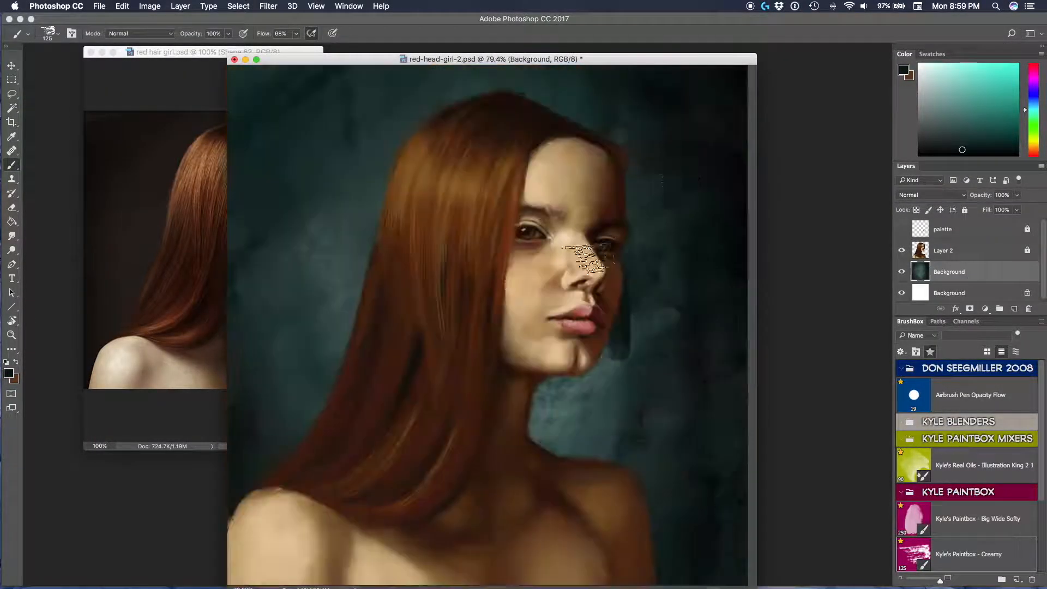
- Darken the background behind the far side of the face and shoulder with dark teal strokes of the Creamy brush
left_click_drag(578, 361, 628, 474)
left_click_drag(600, 382, 560, 425)
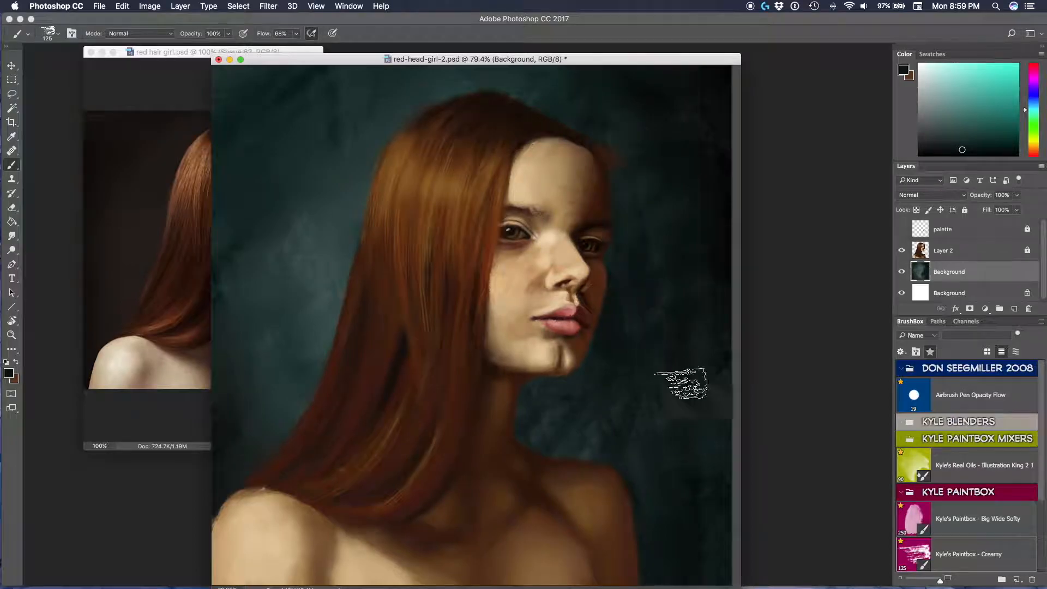
left_click_drag(540, 415, 540, 439)
left_click(633, 437, "alt")
left_click_drag(649, 518, 647, 406)
left_click(677, 480, "alt")
left_click_drag(643, 458, 572, 504)
left_click_drag(641, 371, 698, 507)
scroll(969, 483, "down", 3)
- Add varied teal texture to the background beside the face and shoulder with the Fat Fun 100 brush at 294 px
left_click(970, 483)
left_click_drag(715, 191, 715, 278)
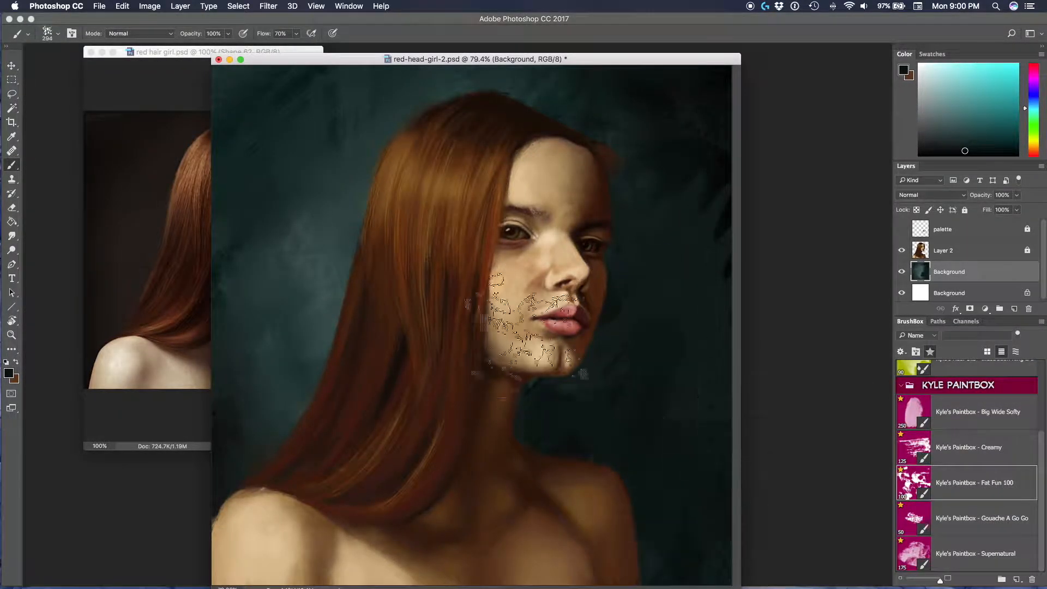
left_click(992, 126)
left_click_drag(656, 297, 701, 177)
left_click_drag(600, 355, 562, 414)
left_click(962, 150)
left_click(983, 141)
left_click_drag(695, 507, 682, 540)
- Paint teal textured strokes on the background in front of the face with the Gouache A Go Go brush
left_click(969, 518)
right_click(690, 354)
left_click(750, 379)
left_click_drag(643, 319, 639, 371)
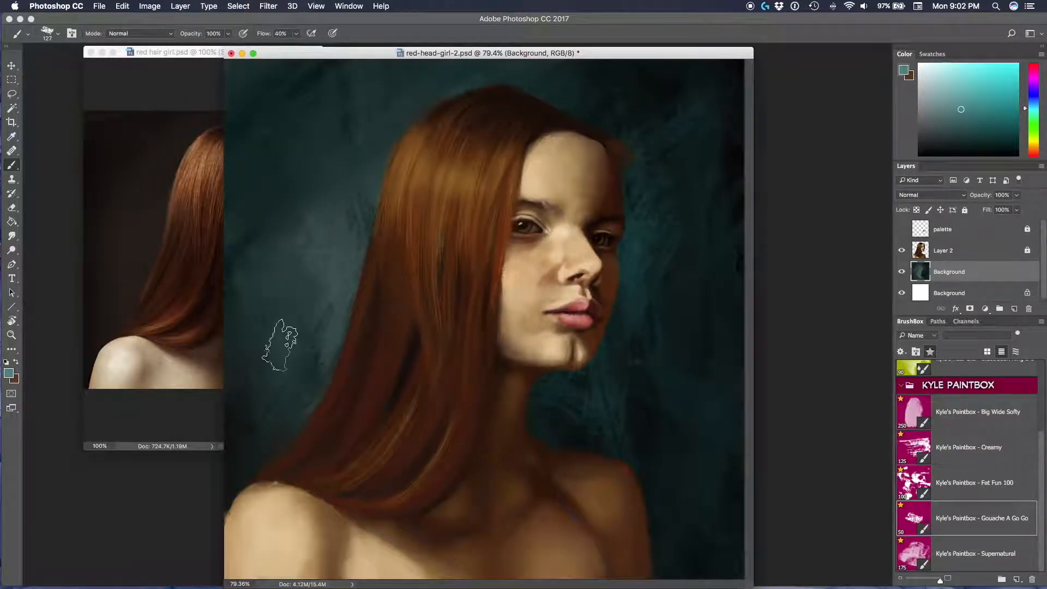
- Paint lighter teal strokes on the background behind the long hair with the Gouache A Go Go brush at about 172 px
right_click(280, 344)
left_click(431, 343)
right_click(332, 369)
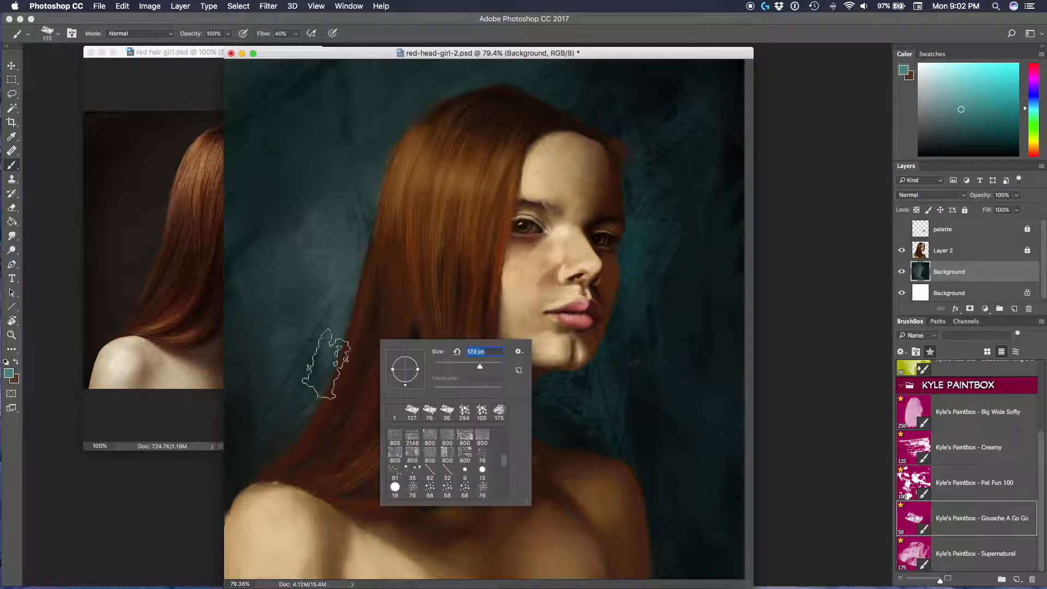
left_click_drag(327, 376, 349, 331)
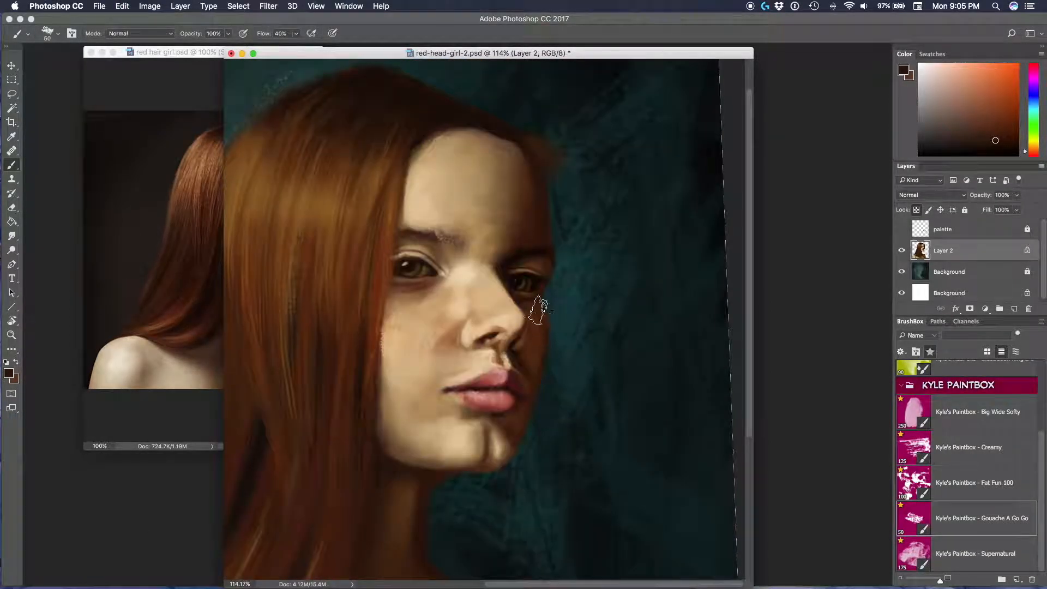
- Refine the far cheek's shadow edge with Gouache A Go Go and lighten the nose and near cheek with Big Wide Softy
left_click(539, 355, "alt")
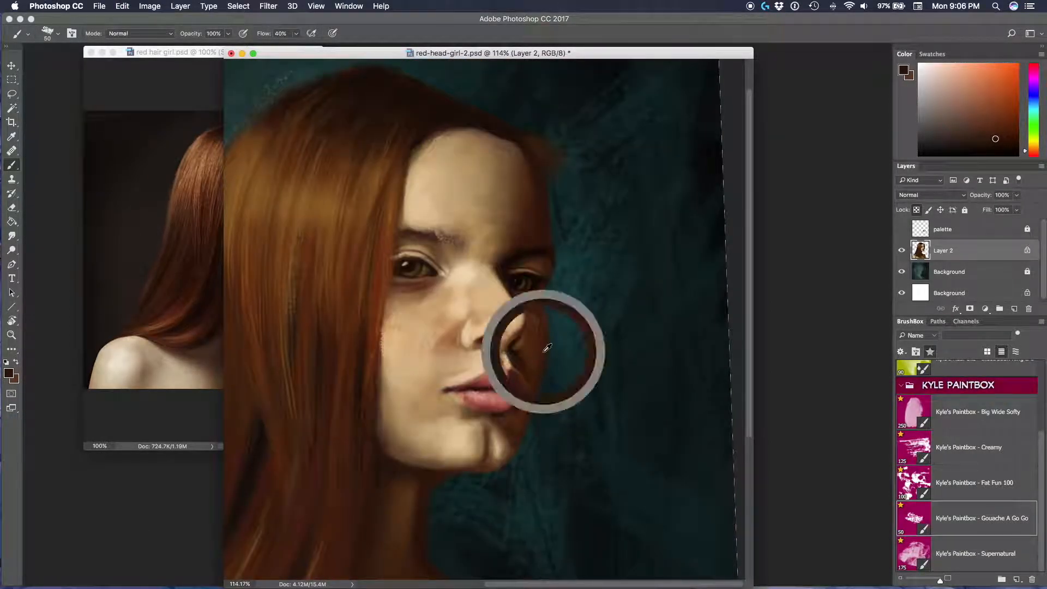
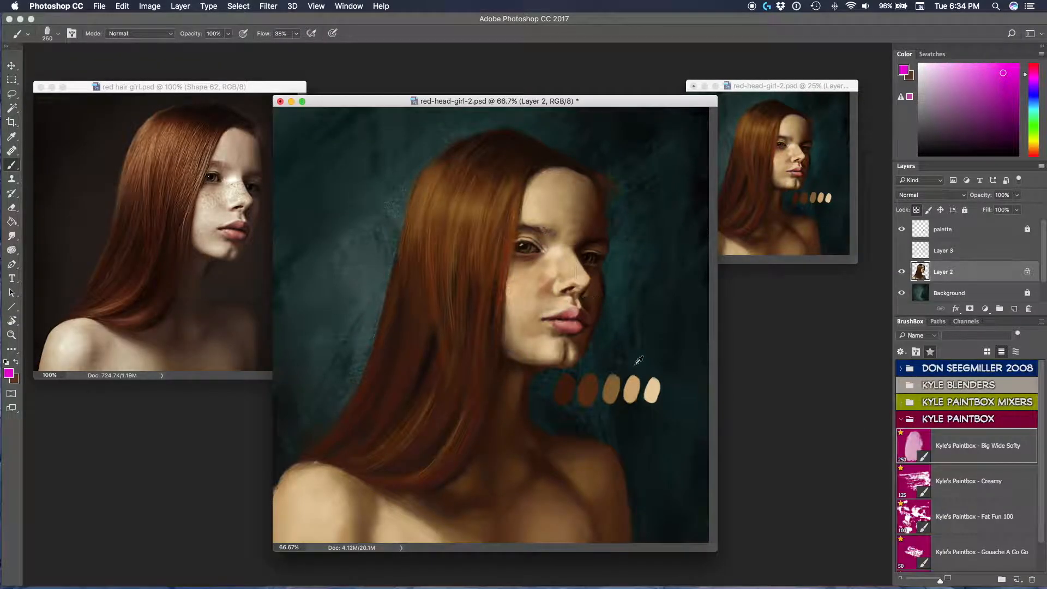
left_click(556, 265, "alt")
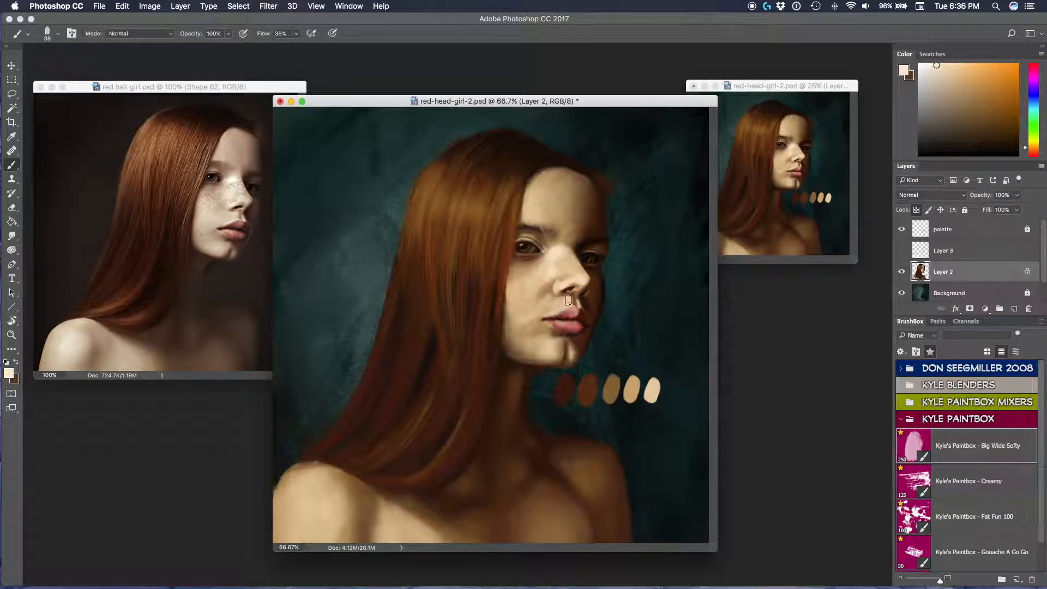
scroll(579, 297, "up", 4)
- Refine the lips and mouth corner with the Gouache A Go Go and Airbrush Pen Opacity Flow brushes
left_click(562, 364, "alt")
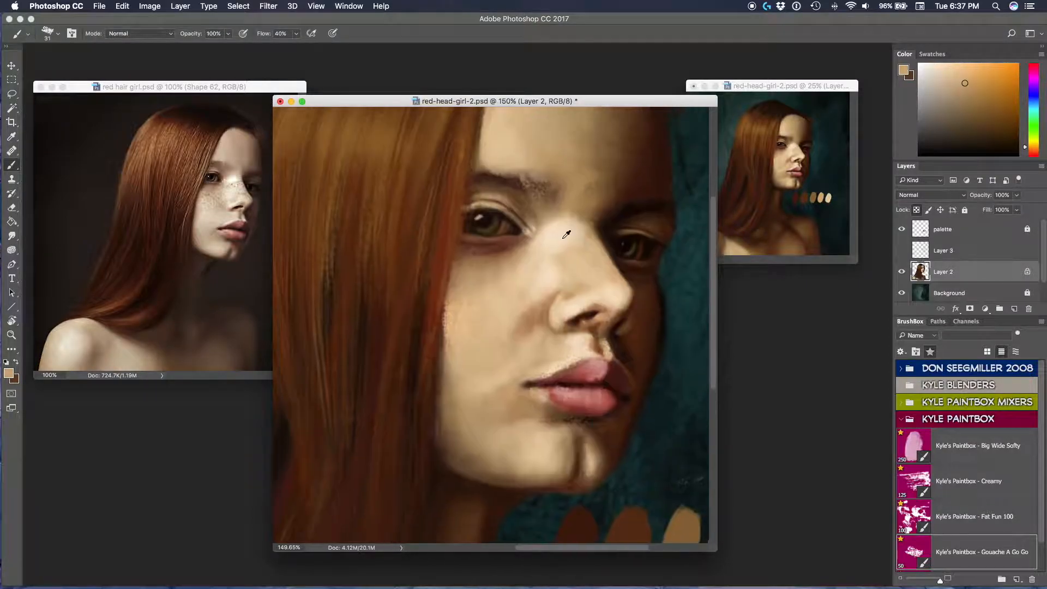
left_click(584, 377, "alt")
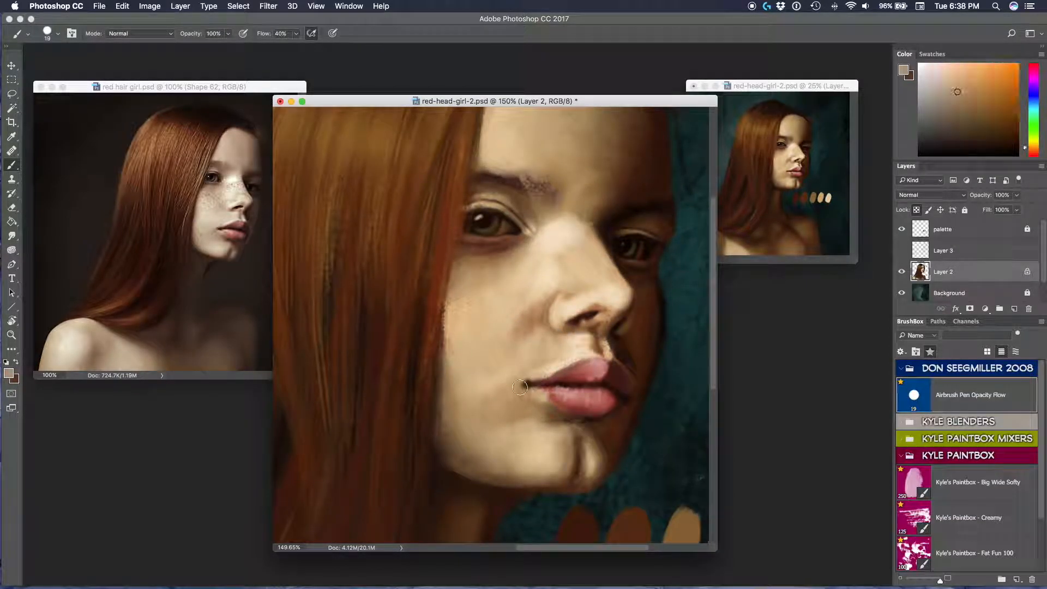
left_click(521, 387, "alt")
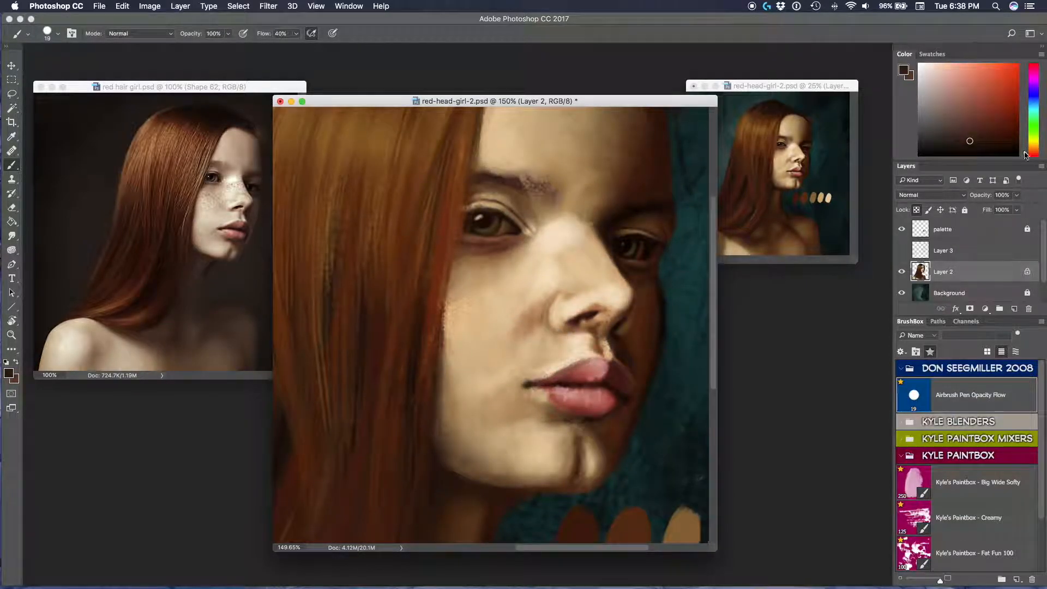
- Shade beneath and around the near eye with sampled reddish browns using a resized Gouache A Go Go brush
left_click(506, 241, "alt")
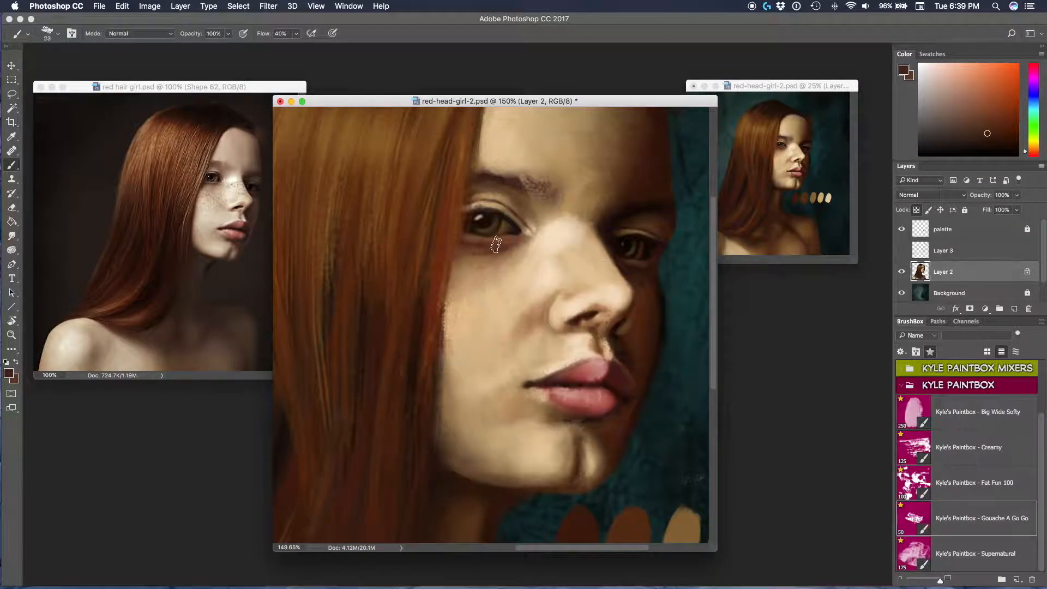
right_click(528, 263)
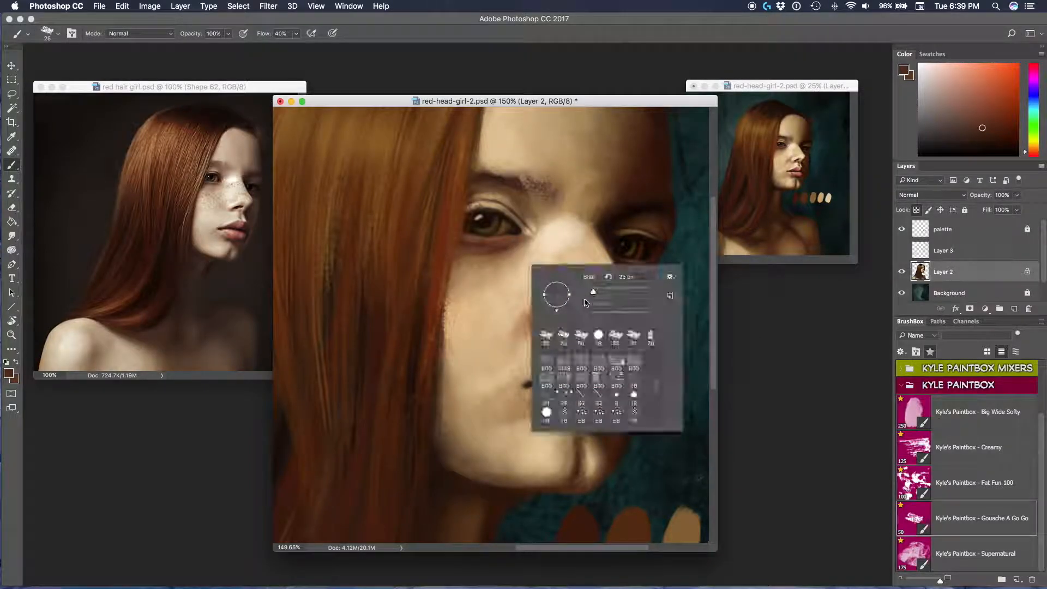
key("Return")
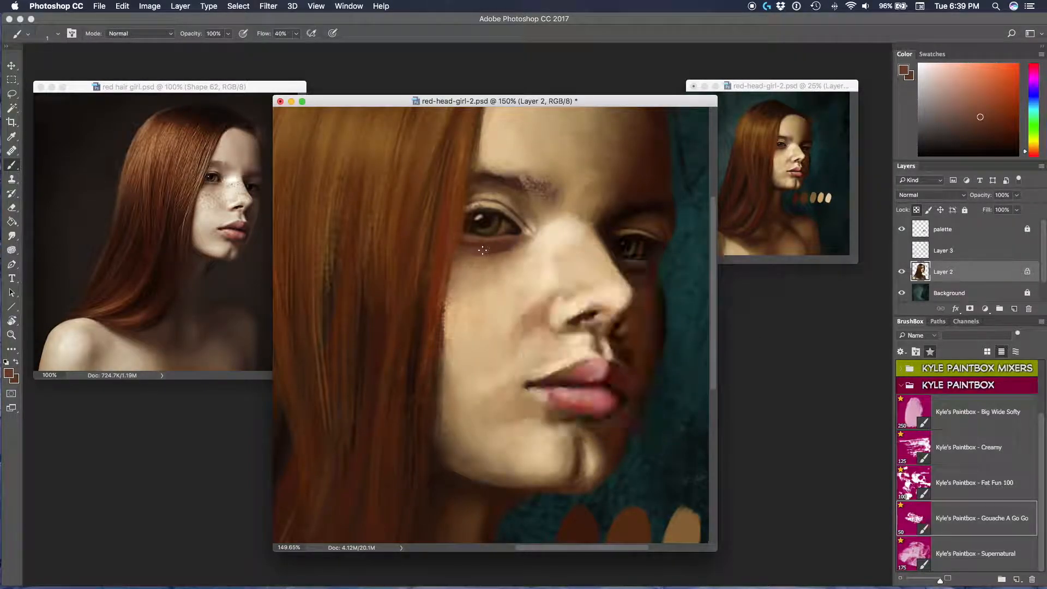
left_click(511, 214, "alt")
right_click(517, 274)
double_click(607, 374)
- Add light skin tones on the cheek beside the nose and blend them with the Add Water Slowly smudge brush
left_click(554, 270, "alt")
right_click(641, 270)
right_click(579, 286)
key("Return")
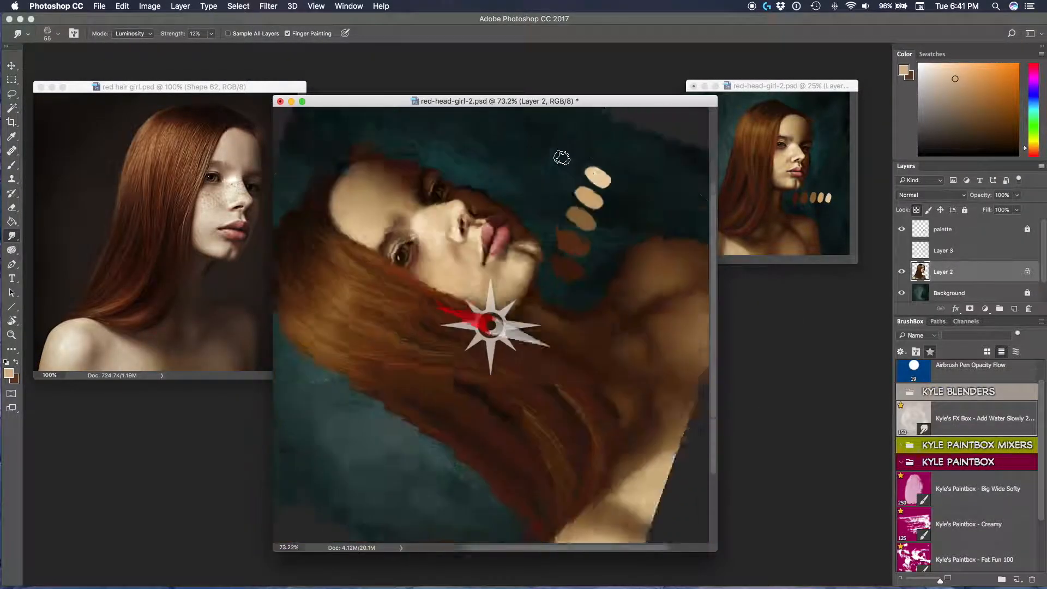
left_click_drag(503, 269, 548, 278)
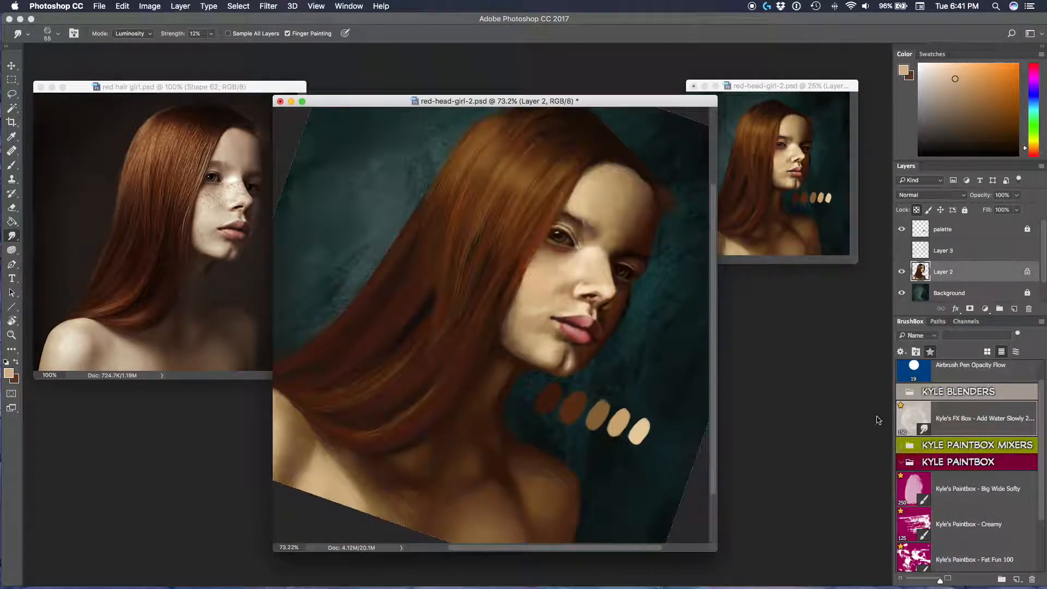
key("b")
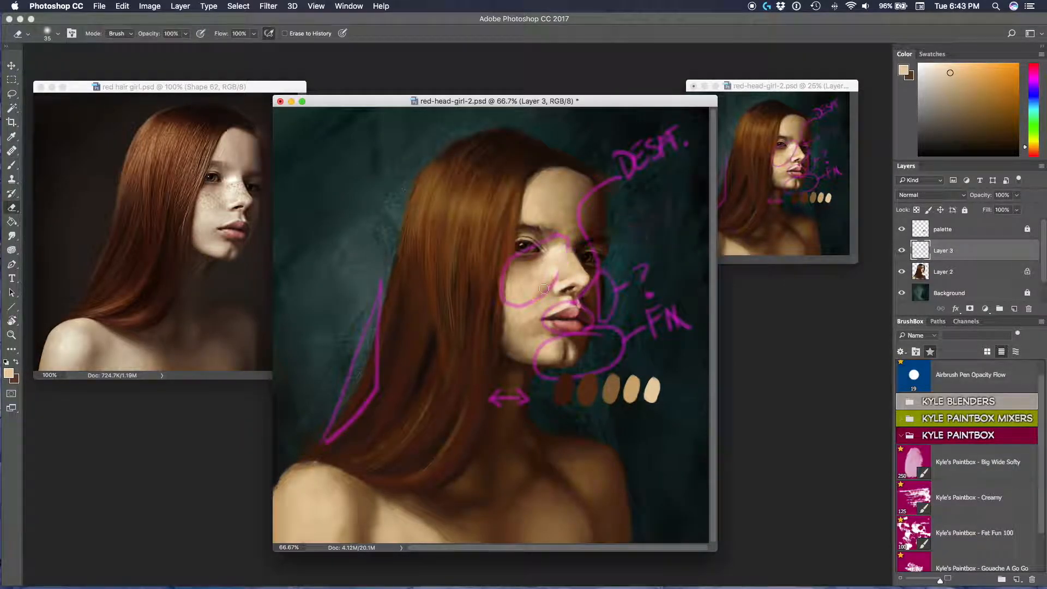
- Activate Layer 2 and reset the Paintbox brushes' blending mode to Normal
left_click(943, 271)
scroll(966, 463, "down", 2)
left_click(974, 490)
left_click(139, 33)
left_click(124, 35)
left_click(969, 455)
left_click(140, 33)
left_click(969, 419)
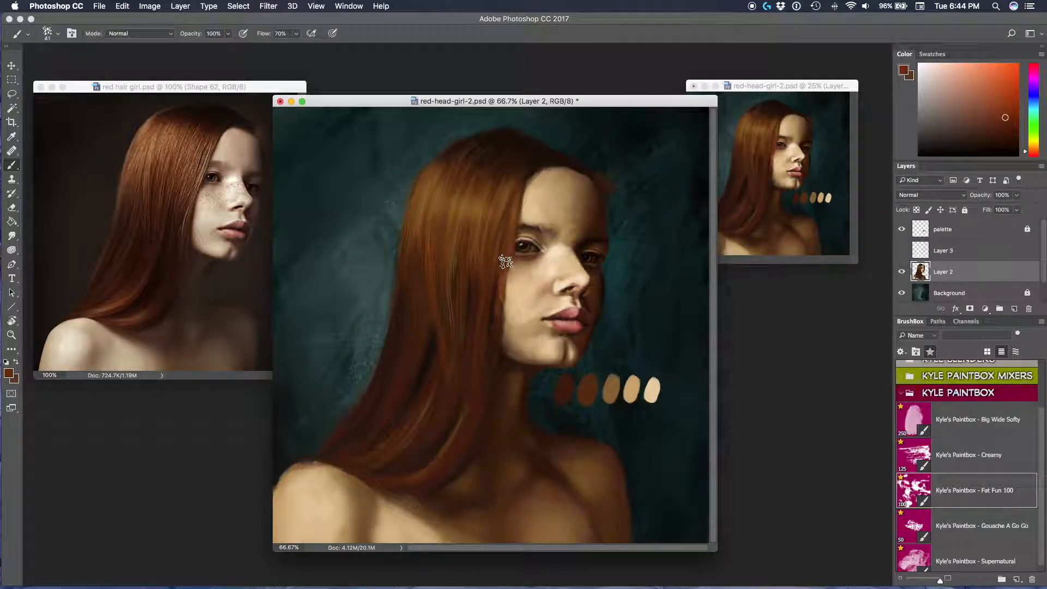
- Paint dark brown tones into the lower hair above the near shoulder with the Fat Fun 100 brush at 41 px
left_click(349, 449, "alt")
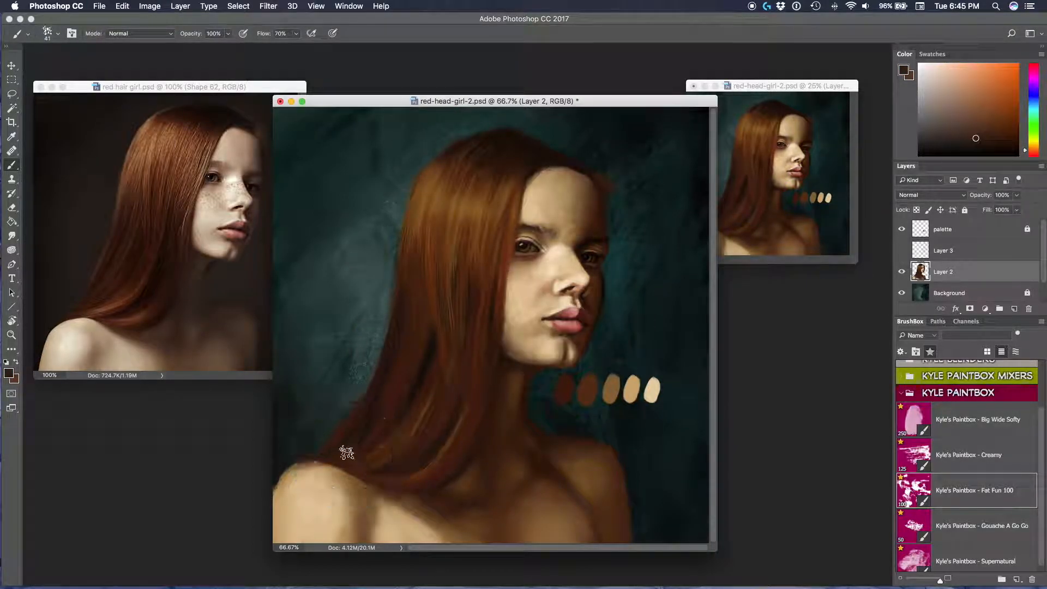
left_click(398, 472, "alt")
left_click(381, 478, "alt")
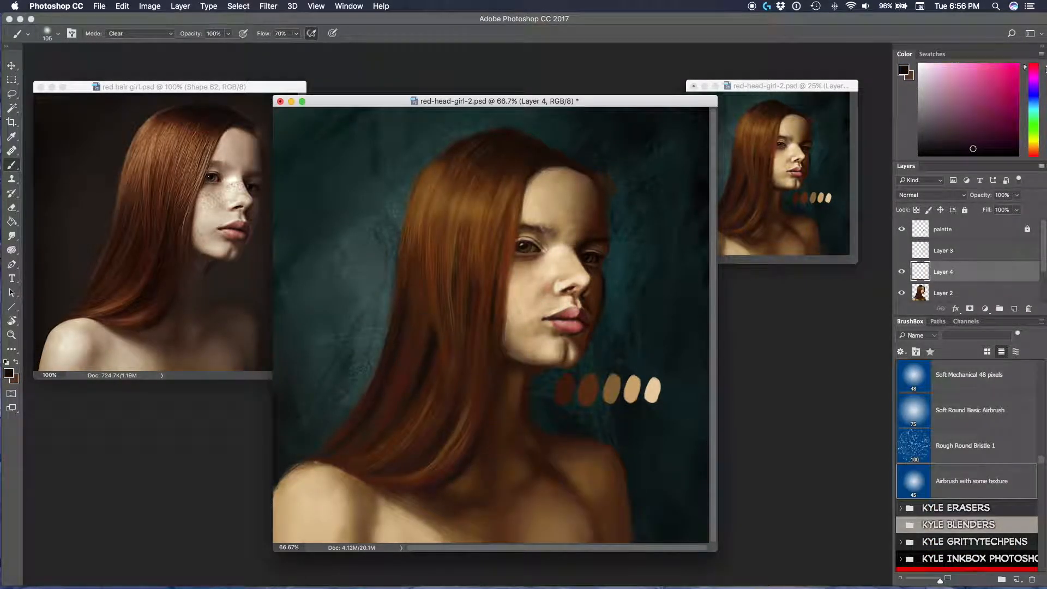
- Shade the hair on Layer 4 with the Airbrush with some texture brush at 46% opacity, enlarged to 444 px
right_click(395, 374)
key("Escape")
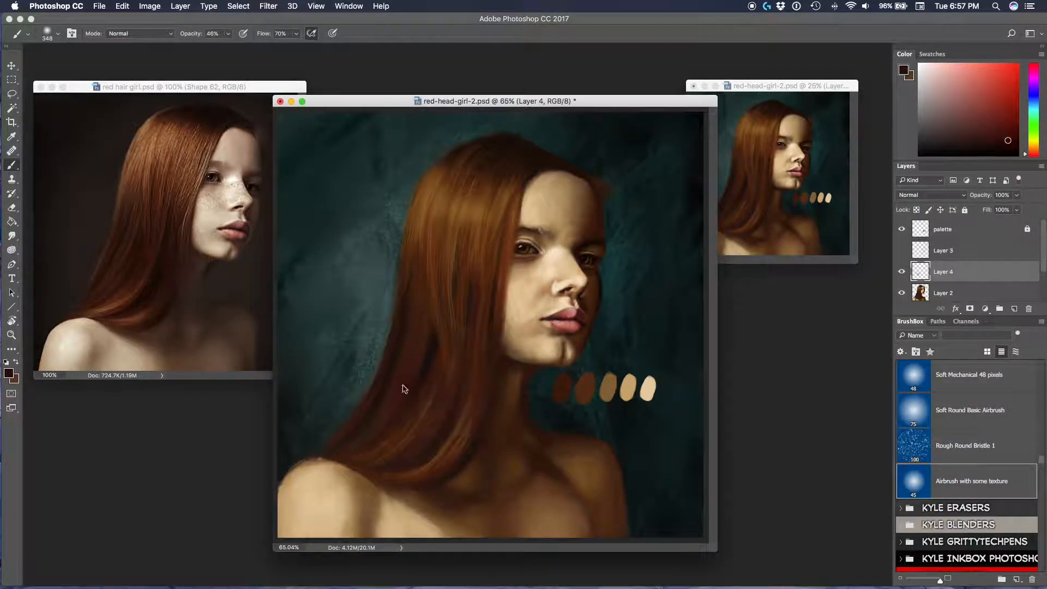
right_click(458, 368)
left_click_drag(530, 380, 536, 381)
key("Escape")
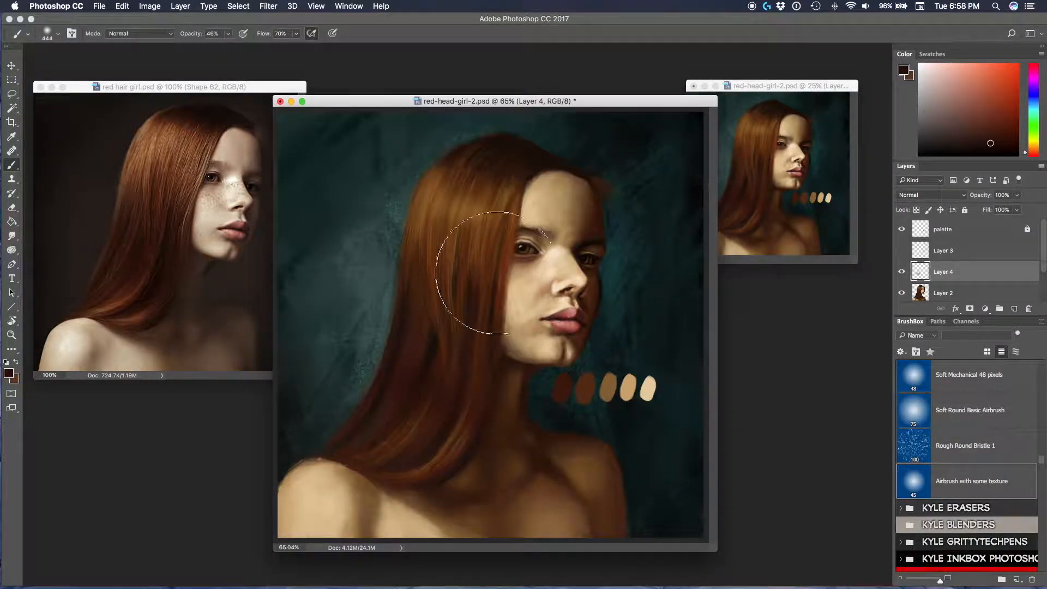
- Set Layer 4 to Multiply at 49% opacity and merge it with the figure layer below
left_click(930, 195)
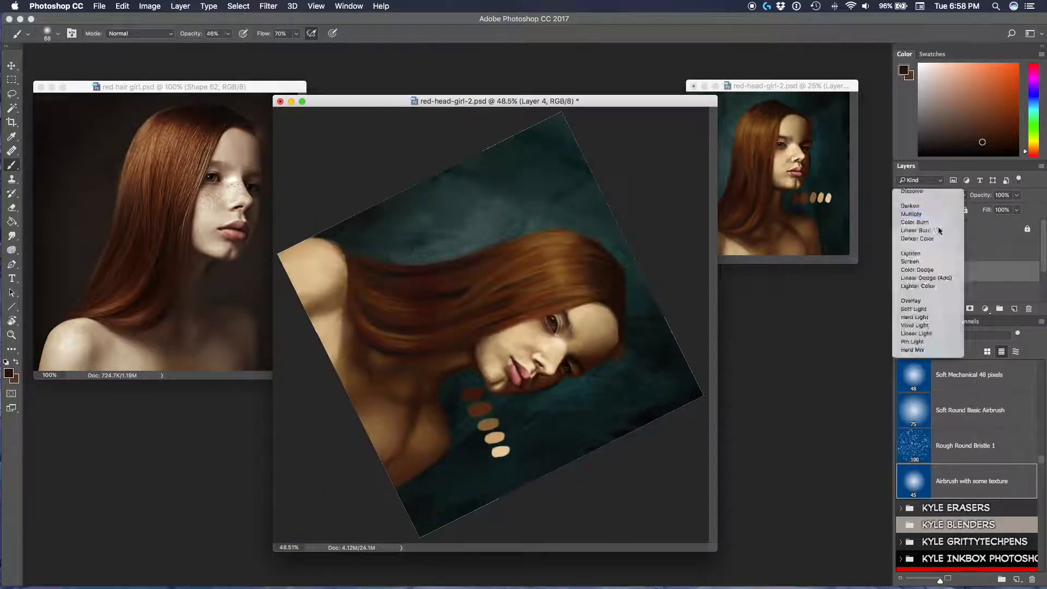
left_click(939, 231)
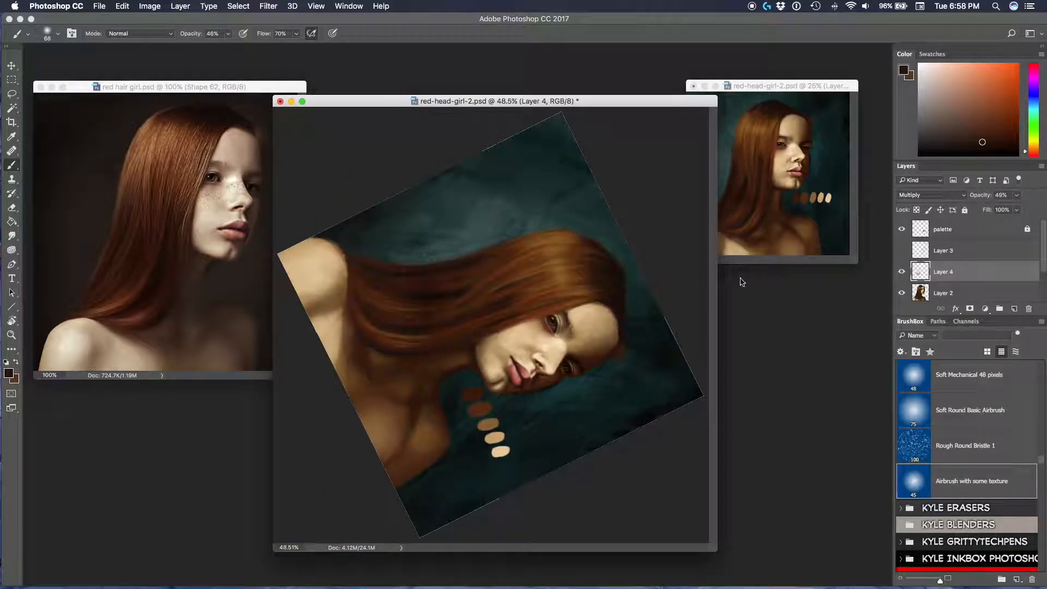
key("ctrl+e")
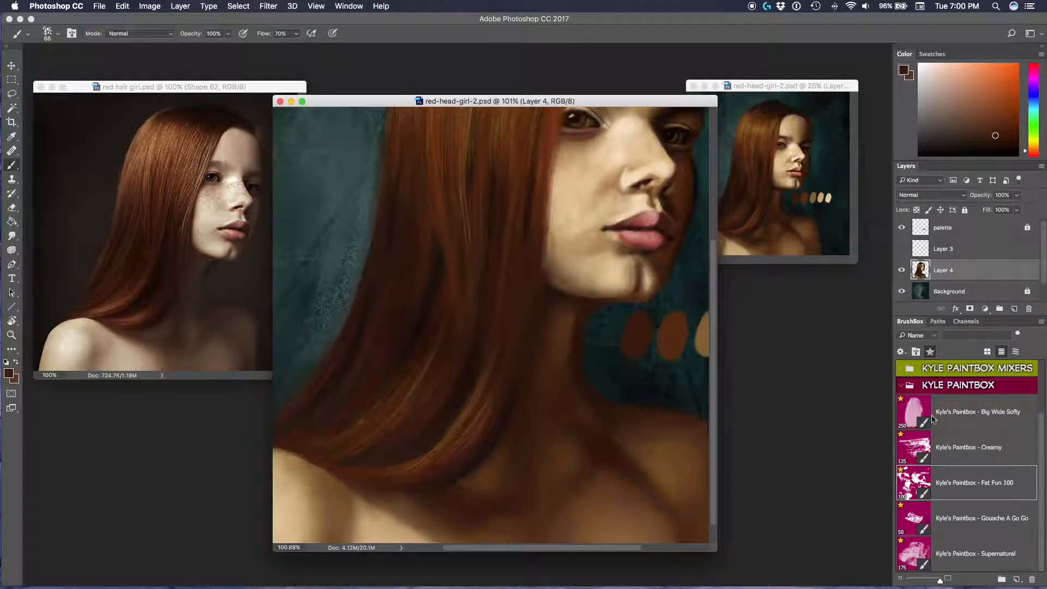
- Paint dark brown shadow along the jawline and under the chin with the Big Wide Softy brush, sampling nearby tones
mouse_move(590, 333)
left_mouse_down()
mouse_move(545, 306)
mouse_move(571, 250)
left_mouse_up()
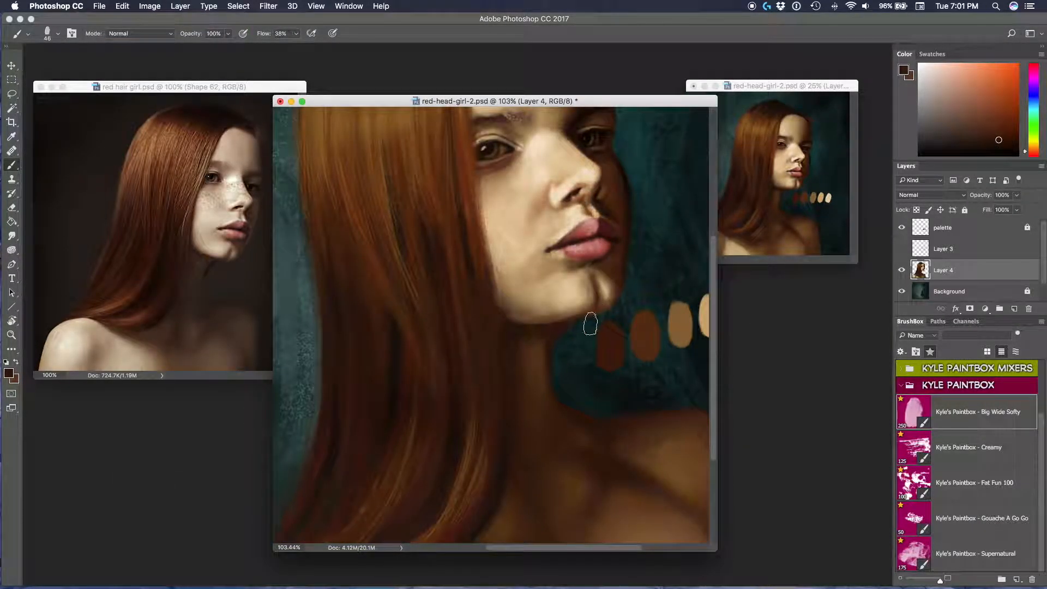
key("r")
left_click_drag(591, 324, 515, 281)
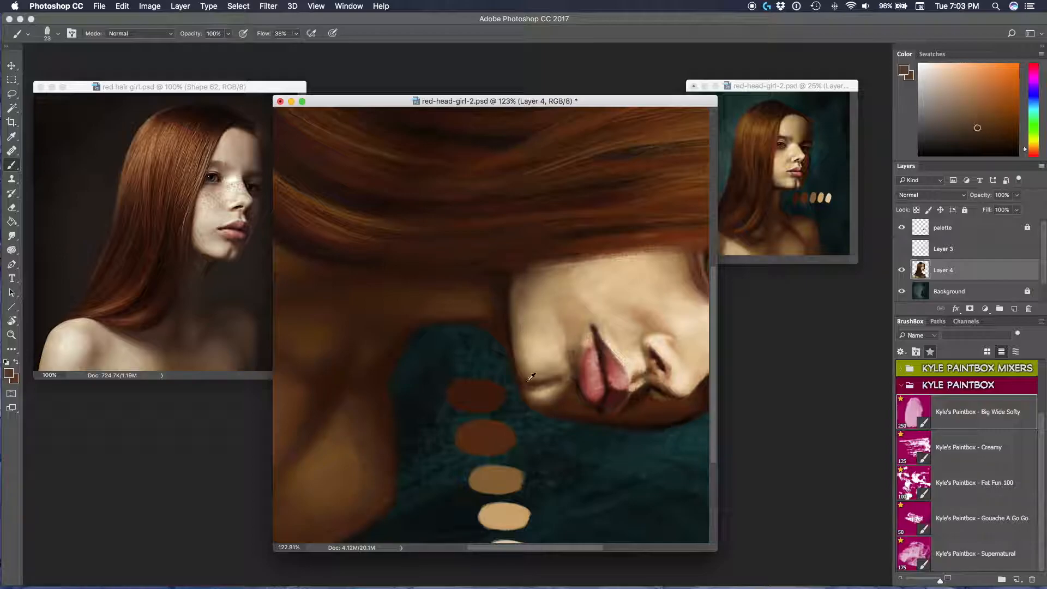
left_click(521, 368, "alt")
left_click(515, 360, "alt")
- Soften the jaw corner where it meets the neck and hair with Big Wide Softy at 52 px
key("r")
left_click_drag(516, 360, 417, 303)
left_click(404, 325, "alt")
left_click(367, 445, "alt")
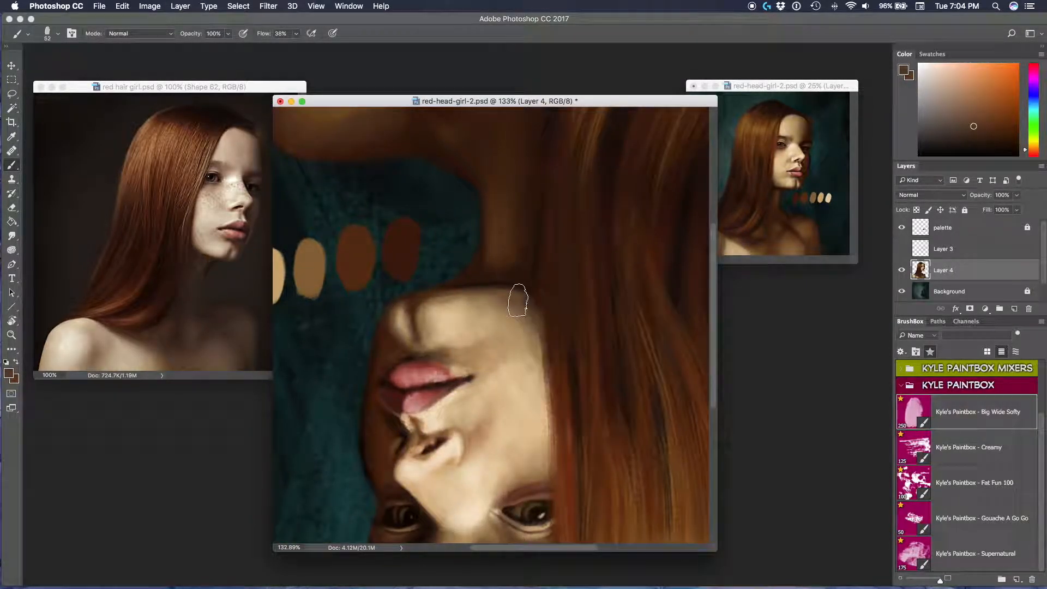
left_click(522, 304, "alt")
left_click_drag(522, 300, 524, 324)
- Repaint the cheek and its edge beside the hair in light tan skin tones with Big Wide Softy
scroll(407, 306, "down", 5)
scroll(273, 169, "up", 4)
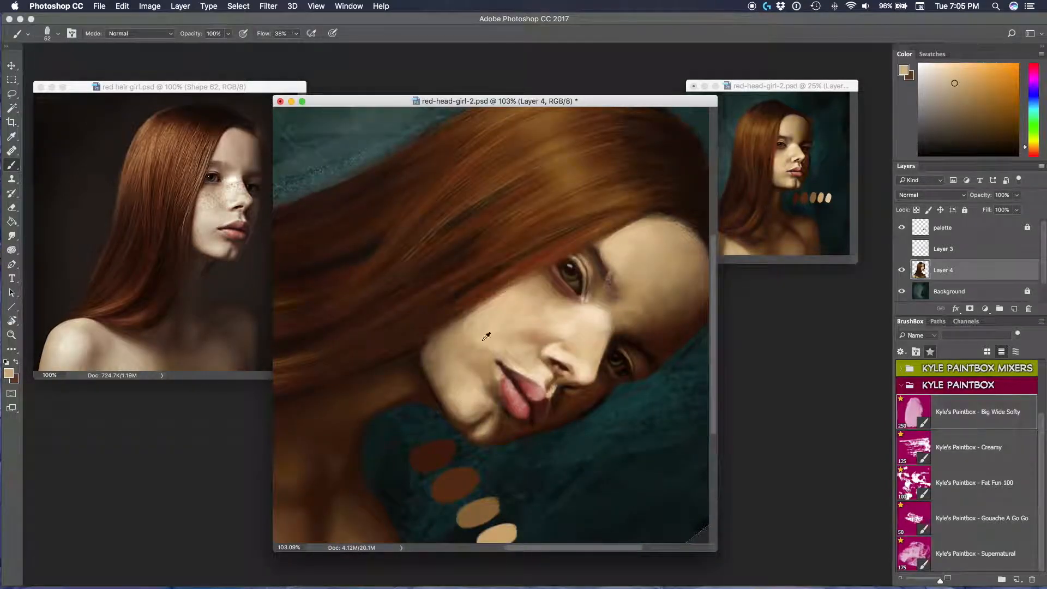
scroll(566, 349, "down", 3)
key("r")
mouse_move(566, 348)
left_mouse_down()
mouse_move(570, 325)
mouse_move(460, 252)
left_mouse_up()
scroll(491, 322, "up", 5)
- Deepen the shadow beneath the chin in dark brown with the Gouache A Go Go brush at 38 px
left_click(967, 518)
left_click(595, 343, "alt")
right_click(590, 314)
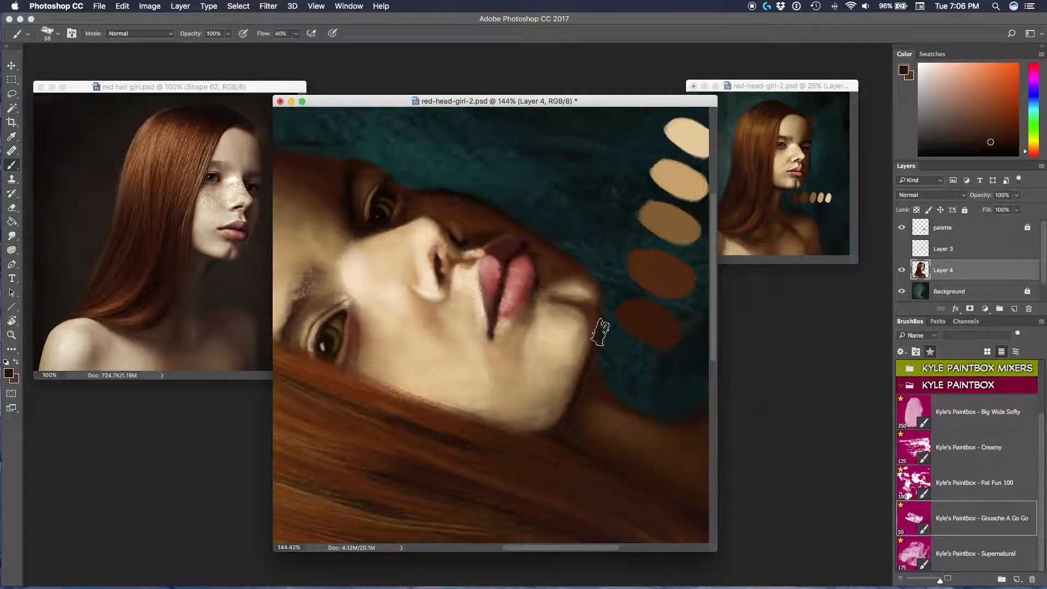
scroll(644, 276, "down", 5)
scroll(513, 434, "up", 6)
- Smudge the jaw and cheek transitions with the Smudge tool in Luminosity mode at 12% strength
key("s")
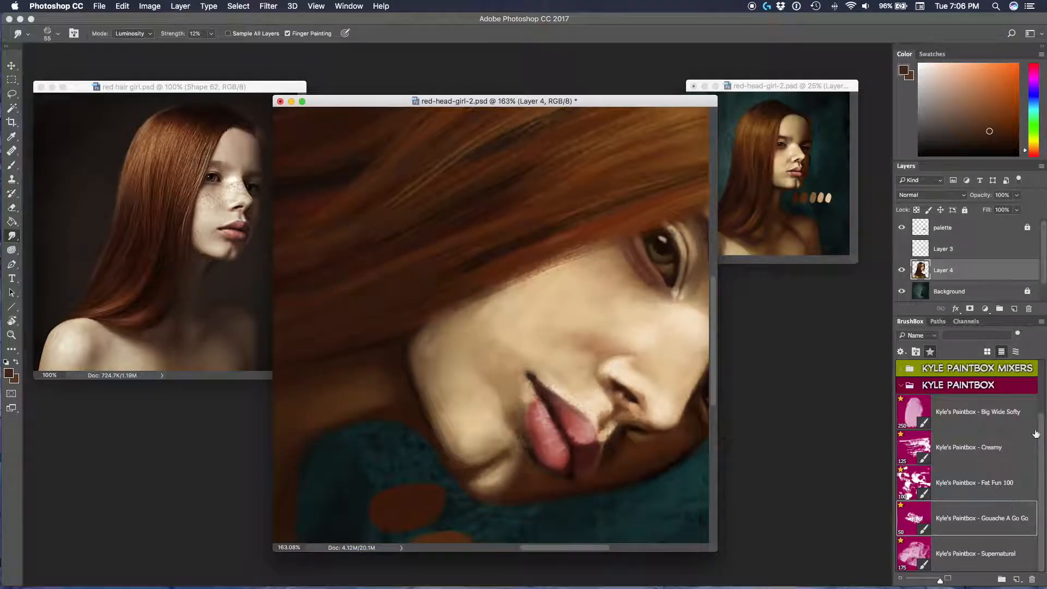
left_click_drag(559, 382, 505, 382)
mouse_move(428, 341)
left_mouse_down()
mouse_move(451, 357)
mouse_move(718, 367)
left_mouse_up()
key("r")
- Shade around the corner of the mouth in reddish brown with Big Wide Softy at 28 px
left_click(967, 519)
left_click(622, 435, "ctrl+alt+super")
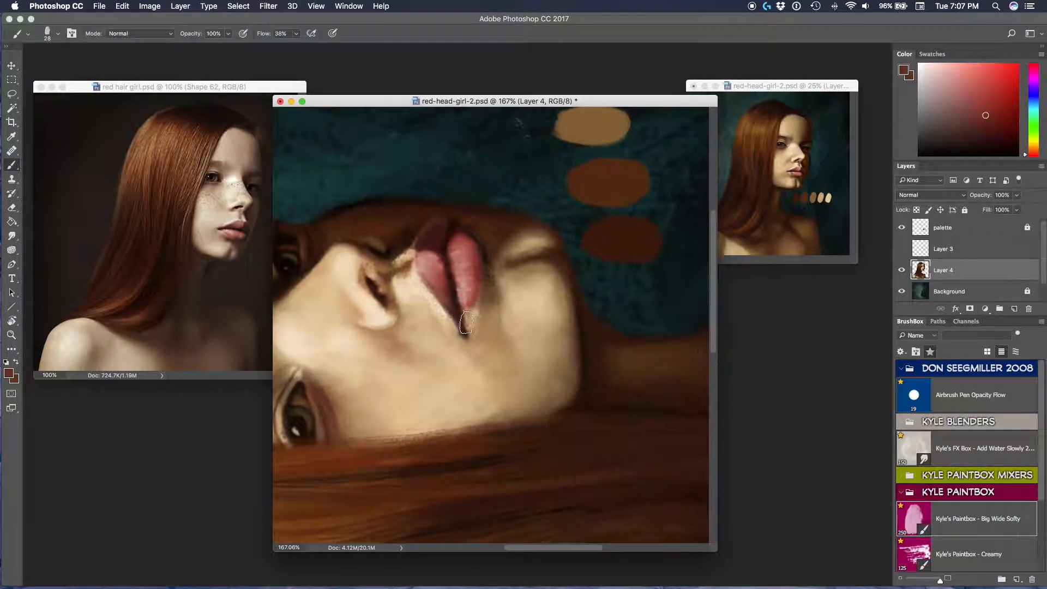
scroll(514, 222, "down", 3)
key("r")
left_click_drag(496, 258, 556, 308)
scroll(953, 533, "down", 3)
left_click(546, 269, "alt")
- Refine the lower lip edge and the skin beneath it in sampled tones with the Creamy brush at 15 px
left_click(967, 450)
right_click(579, 270)
left_click(557, 289, "alt")
left_click(567, 274, "alt")
left_click(566, 280, "alt")
right_click(569, 267)
left_click(559, 286, "alt")
left_click(565, 297, "alt")
left_click(538, 311, "alt")
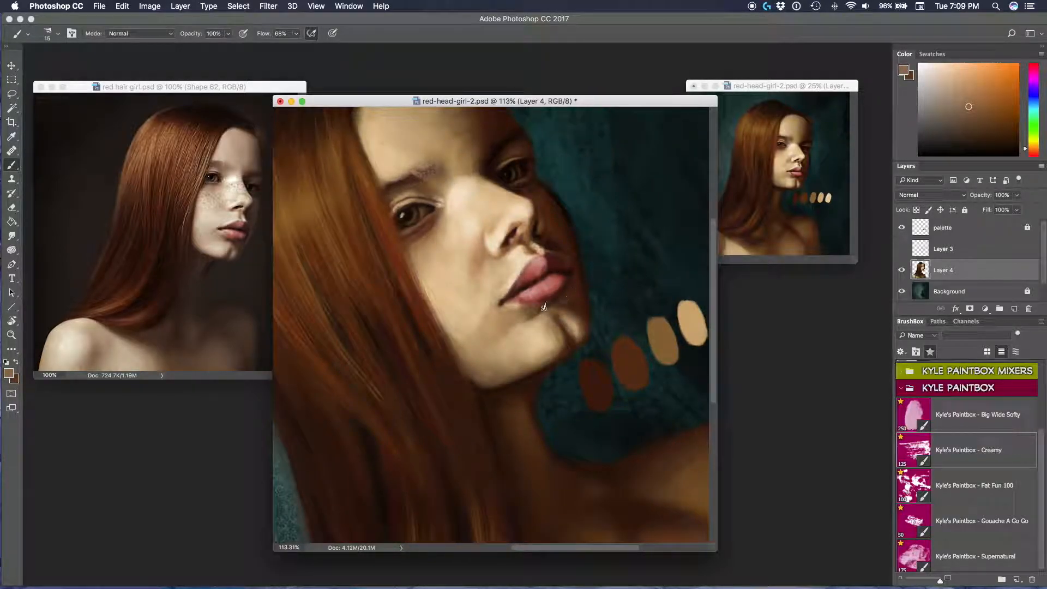
- Define the lips with a sampled dark red using the Creamy brush at 15 px
scroll(538, 310, "down", 4)
key("r")
left_click_drag(375, 245, 575, 205)
scroll(494, 334, "up", 3)
left_click(514, 359, "alt")
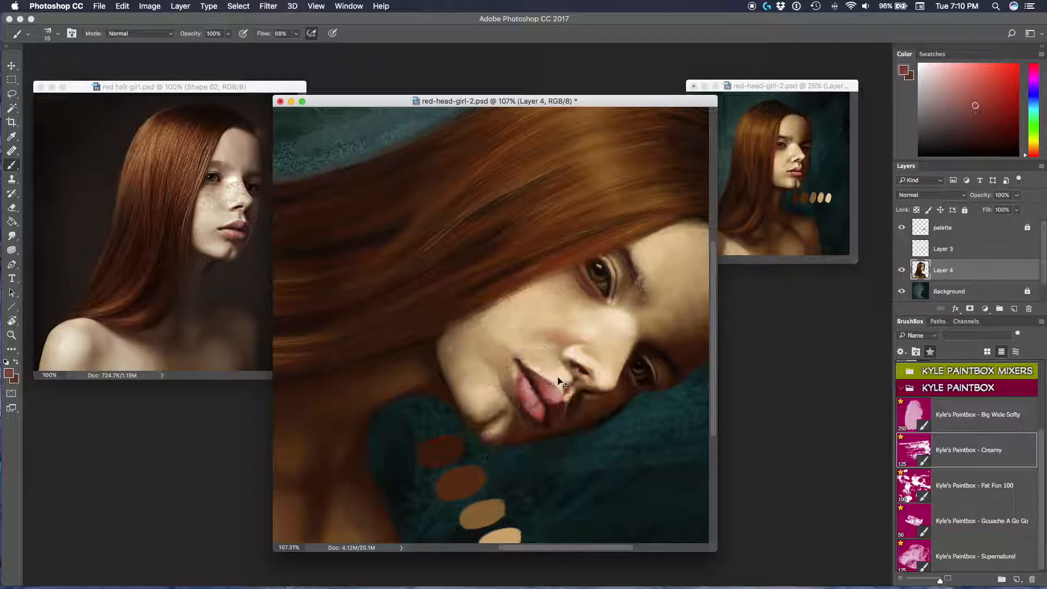
- Add pale pink highlights to the lips with the Creamy brush
key("r")
left_click_drag(520, 277, 440, 300)
scroll(516, 317, "up", 3)
left_click(552, 289, "alt")
left_click(573, 272, "alt")
right_click(545, 291)
right_click(549, 289)
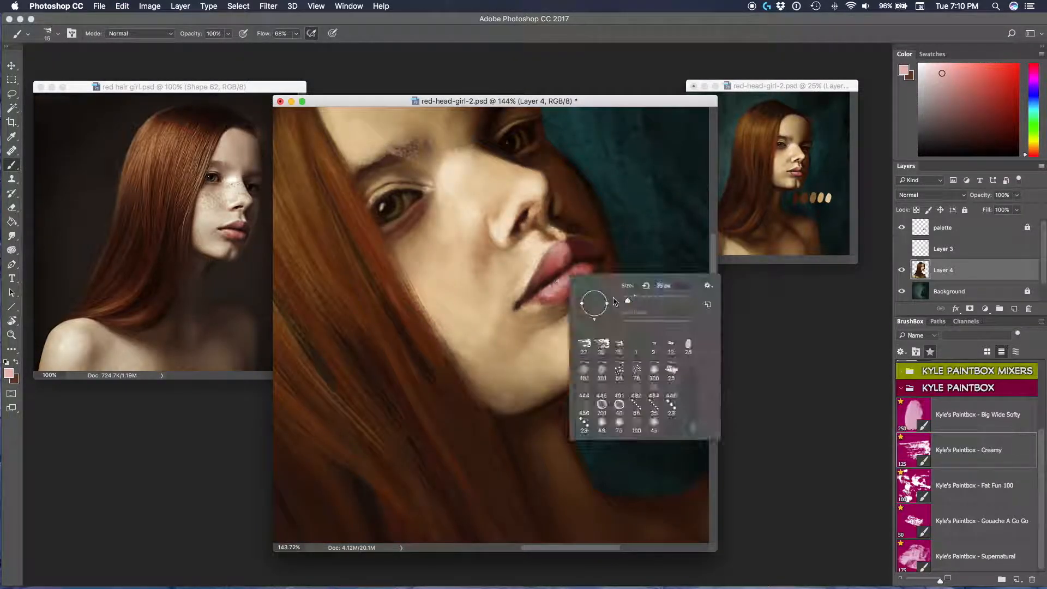
right_click(557, 245)
- Rework the lips in sampled mid-pink tones with the Creamy brush at 19 px
scroll(551, 261, "down", 3)
left_click(556, 262, "alt")
key("r")
left_click_drag(574, 186, 649, 355)
scroll(649, 355, "up", 3)
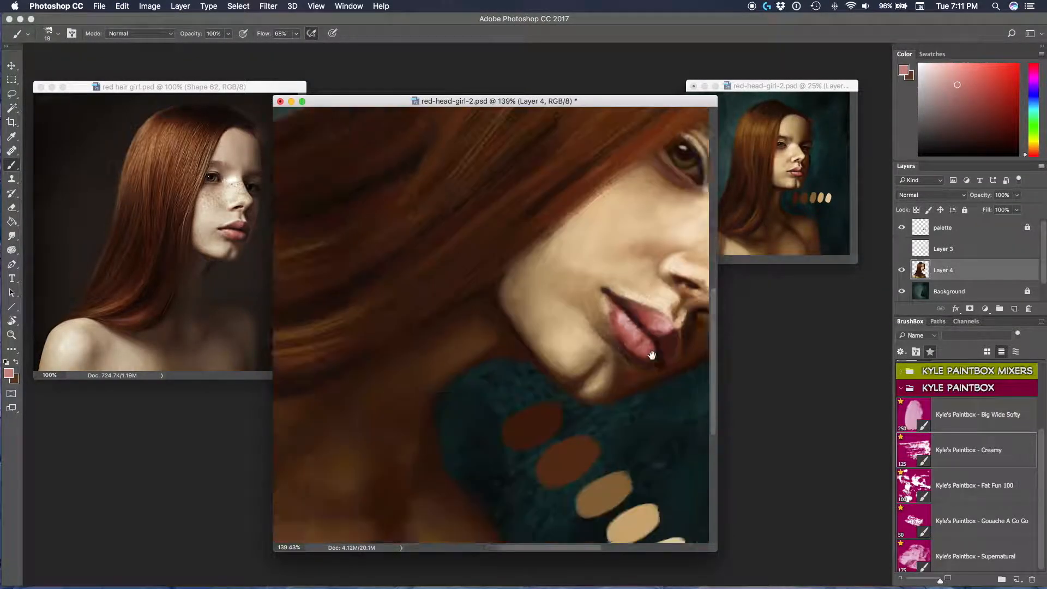
left_click(466, 341, "alt")
key("r")
left_click_drag(416, 462, 490, 328)
scroll(489, 327, "down", 3)
right_click(530, 332)
left_click(519, 373, "alt")
right_click(526, 370)
- Brush tan skin strokes onto the upper chest below the hair with Gouache A Go Go at 50 px
left_click(967, 521)
scroll(506, 476, "up", 1)
left_click_drag(506, 477, 521, 428)
left_click(470, 460, "alt")
left_click_drag(419, 459, 480, 468)
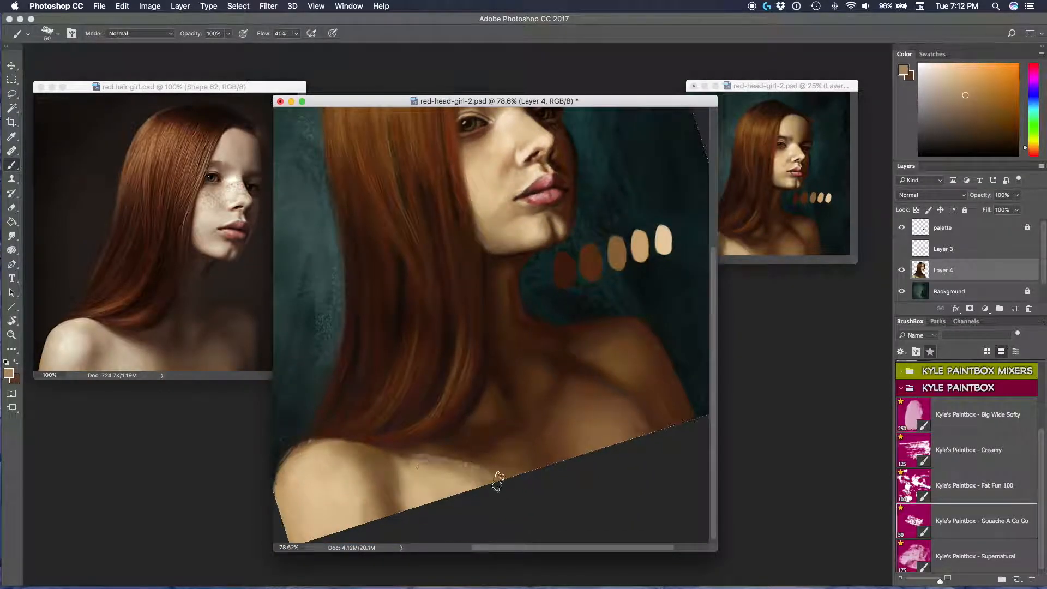
- Paint light tan strokes along the near shoulder and adjoining chest with Gouache A Go Go
key("r")
scroll(339, 269, "down", 2)
mouse_move(401, 491)
left_mouse_down()
mouse_move(339, 269)
mouse_move(381, 293)
left_mouse_up()
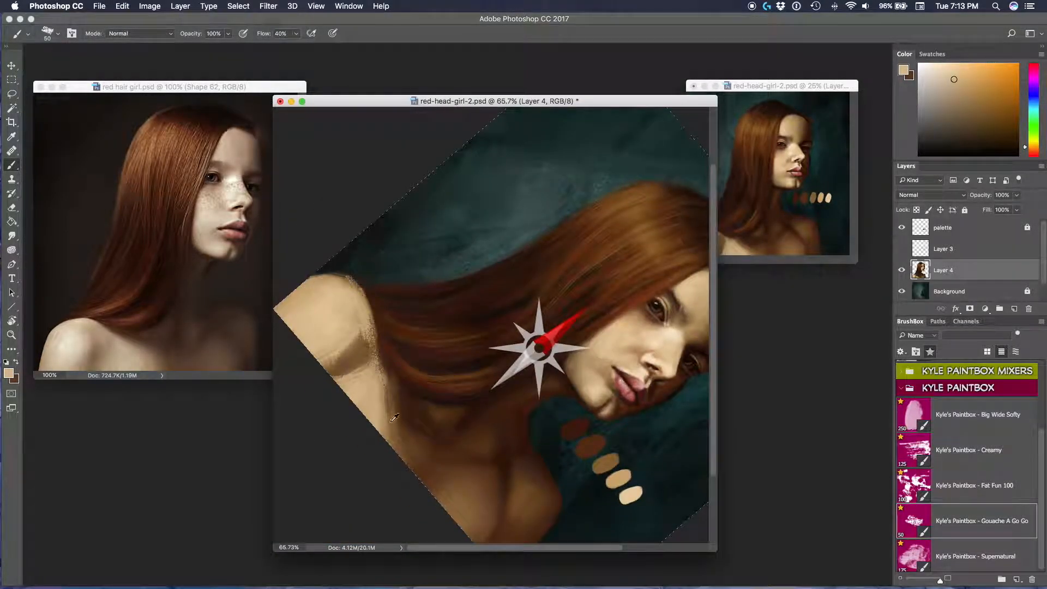
left_click_drag(391, 410, 377, 364)
- Lighten the collarbone area and the far side of the chest with sampled skin tones, enlarging Gouache A Go Go to 118 px
left_click(604, 428, "alt")
left_click_drag(458, 477, 440, 453)
left_click(512, 431, "alt")
left_click_drag(521, 476, 495, 505)
key("r")
left_click_drag(527, 439, 535, 342)
scroll(536, 341, "down", 1)
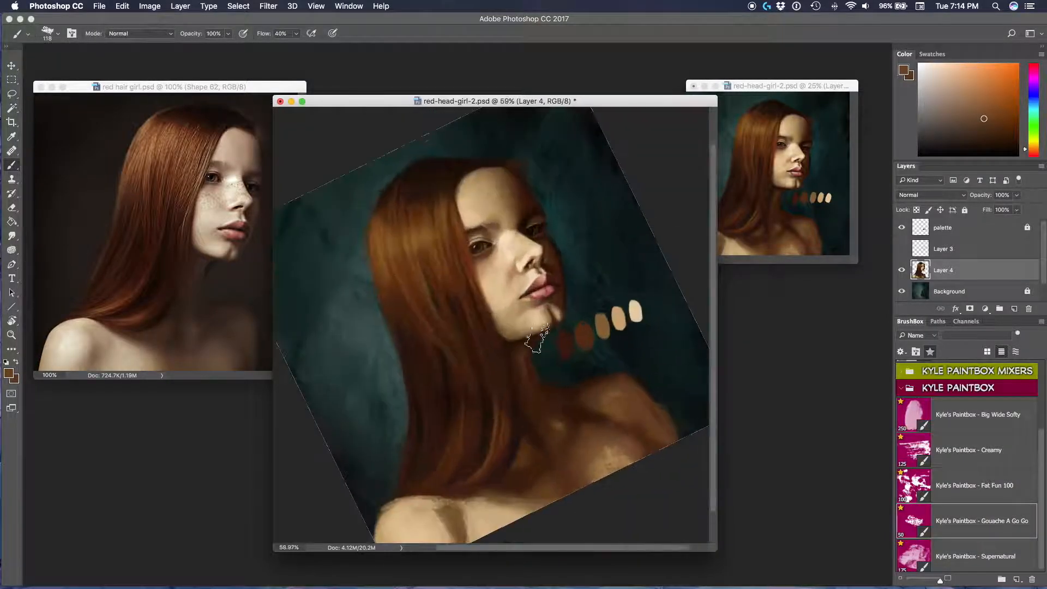
- Repaint the neck, collarbones and far shoulder with sampled brown and tan tones using Gouache A Go Go
left_click(547, 339, "alt")
left_click(571, 442, "alt")
left_click(592, 450, "alt")
left_click_drag(586, 458, 529, 439)
left_click(548, 378, "alt")
left_click(600, 379, "alt")
left_click(646, 379, "alt")
left_click(472, 487, "alt")
left_click(491, 481, "alt")
left_click_drag(485, 476, 479, 501)
- Blend the shoulders and chest with the Add Water Slowly smudge brush at 150 px and 12% strength
key("r")
left_click_drag(542, 510, 448, 454)
scroll(448, 454, "down", 1)
key("r")
scroll(511, 391, "down", 3)
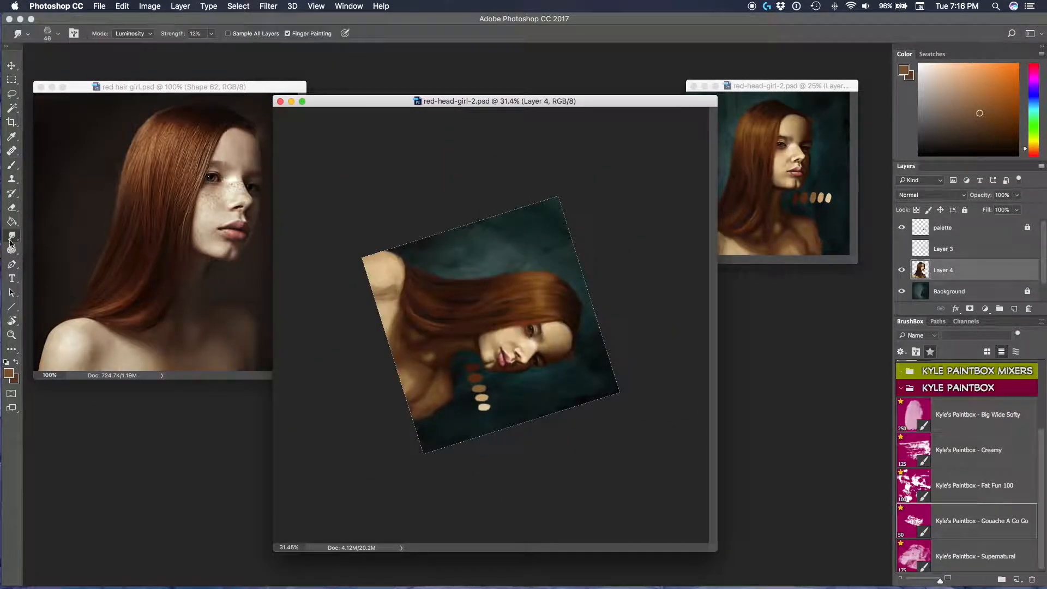
scroll(486, 326, "up", 3)
scroll(566, 428, "down", 1)
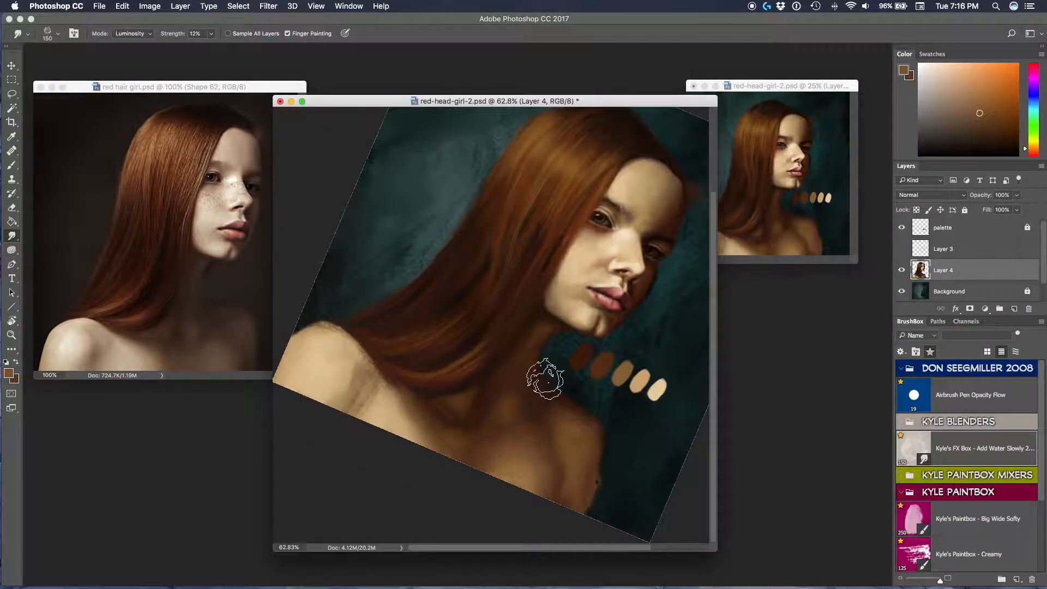
right_click(579, 389)
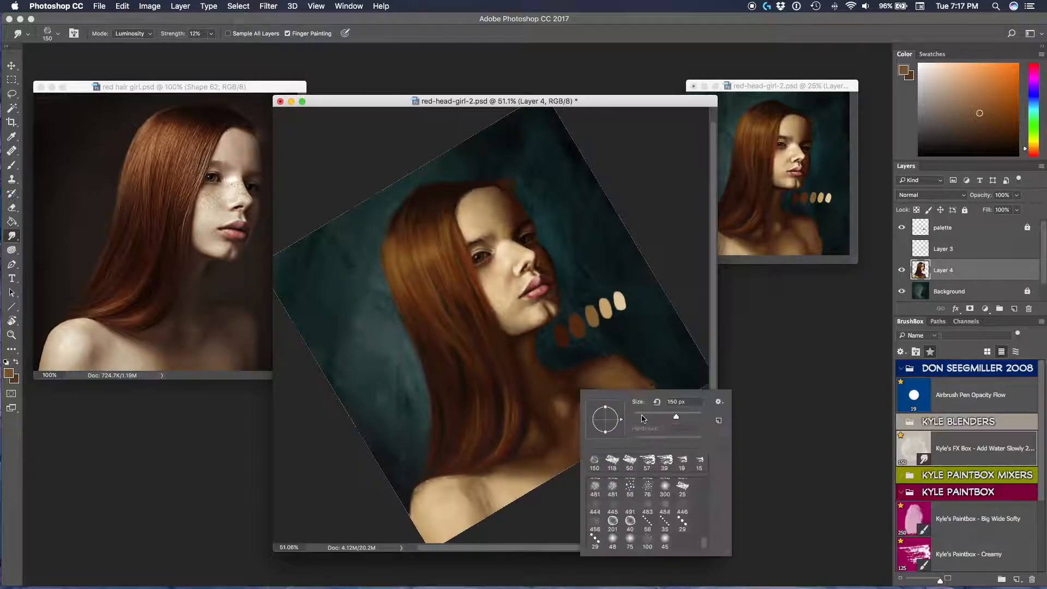
left_click(551, 387)
- Paint the neck, collarbone and far shoulder in sampled browns with the Real Oils - Illustration King 2 mixer brush
key("b")
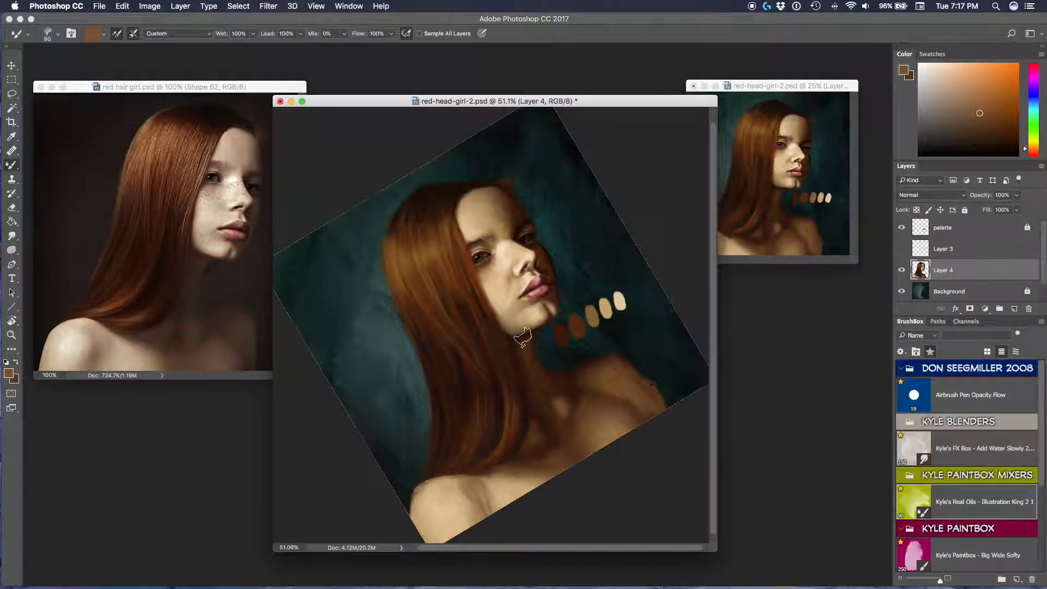
scroll(523, 336, "up", 3)
left_click(542, 382, "alt")
right_click(607, 357)
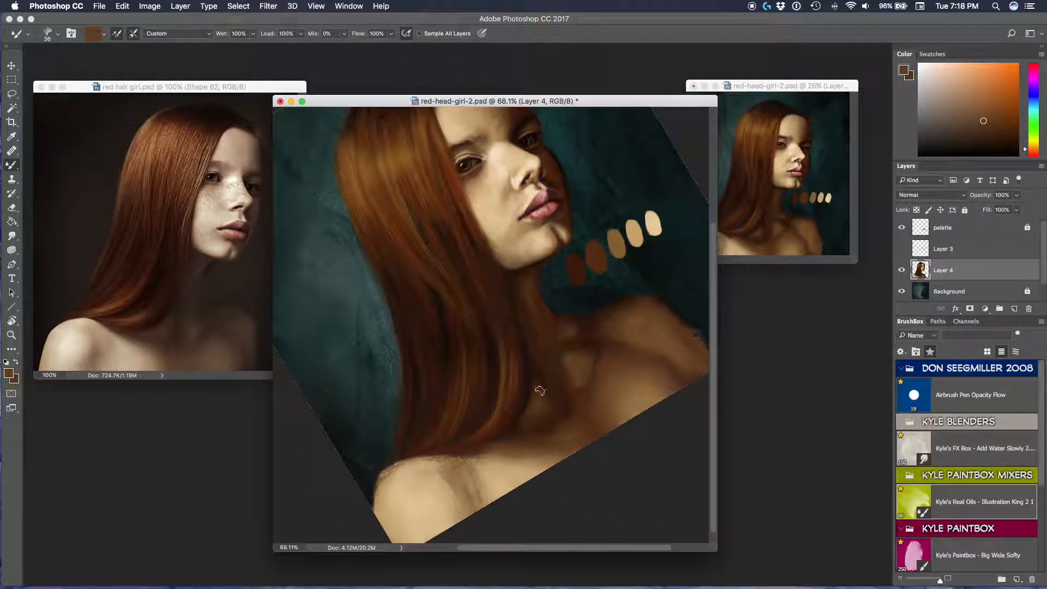
left_click(541, 442, "alt")
left_click(587, 356, "alt")
left_click(565, 399, "alt")
left_click(592, 331, "alt")
left_click(650, 311, "alt")
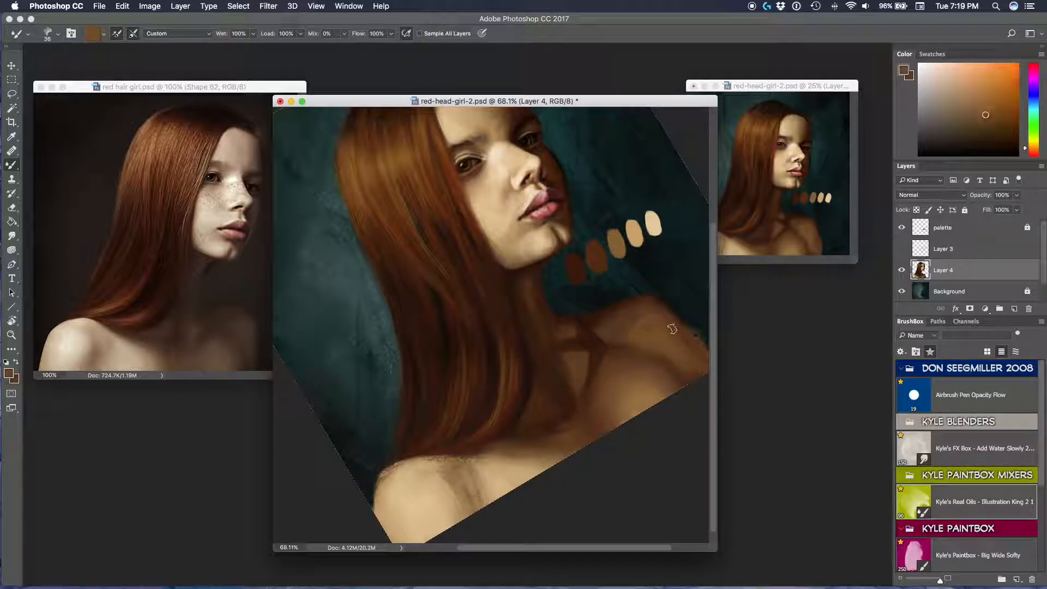
- Model the collarbone shadows and far shoulder with the Real Oils mixer brush at 43 px
scroll(655, 312, "down", 2)
right_click(536, 486)
left_click(518, 501, "alt")
scroll(580, 406, "up", 2)
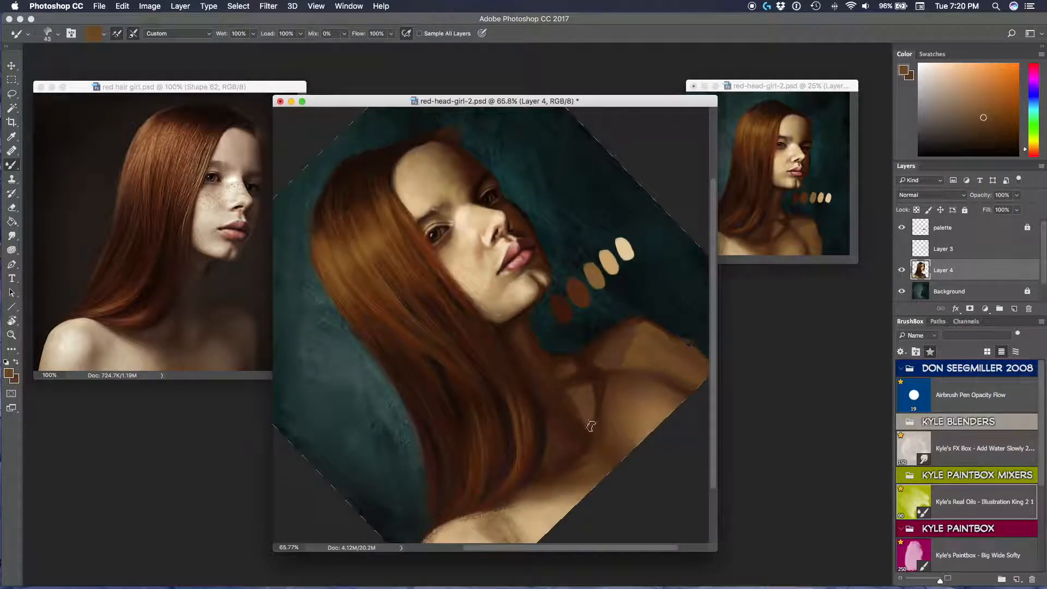
left_click(577, 360, "alt")
scroll(533, 361, "down", 2)
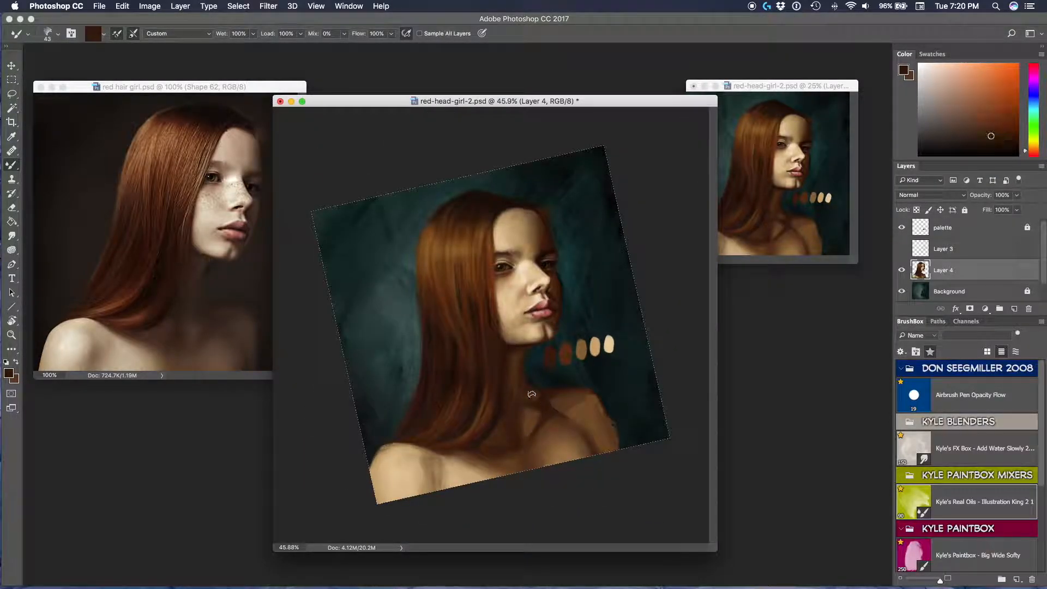
scroll(577, 408, "up", 3)
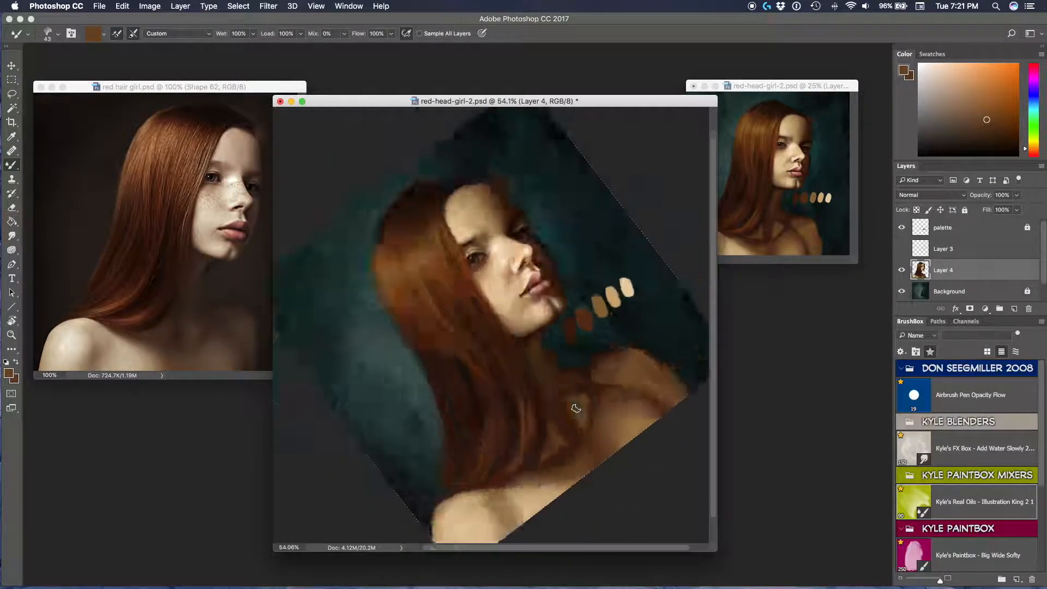
- Shade the base of the neck in dark brown with Gouache A Go Go at 50 px
key("b")
left_click(552, 372, "alt")
left_click(583, 407, "alt")
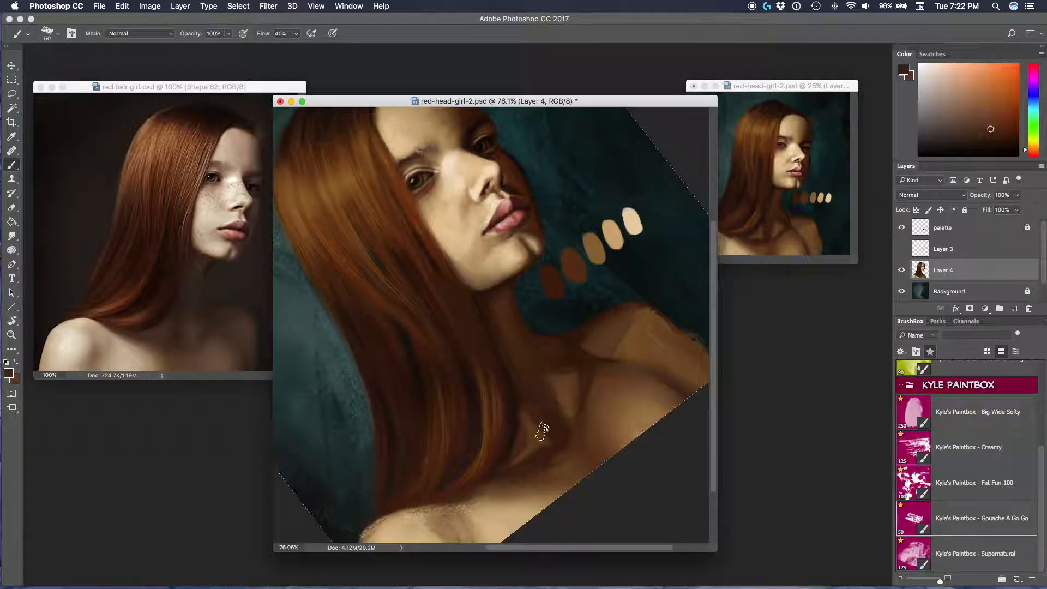
key("r")
left_click_drag(557, 368, 453, 404)
left_click(452, 503, "alt")
- Blend sampled skin tones across the neck and chest with Gouache A Go Go, and undo the last stroke
key("r")
left_click_drag(462, 449, 486, 461)
left_click(487, 461, "alt")
left_click(524, 432, "alt")
left_click(486, 437, "alt")
scroll(506, 456, "up", 1)
key("super+z")
- Paint sampled browns over the neck and upper chest with Gouache A Go Go at 92 px in Normal mode
left_click(610, 419, "alt")
left_click(568, 355, "alt")
left_click_drag(554, 418, 572, 419)
scroll(547, 375, "down", 3)
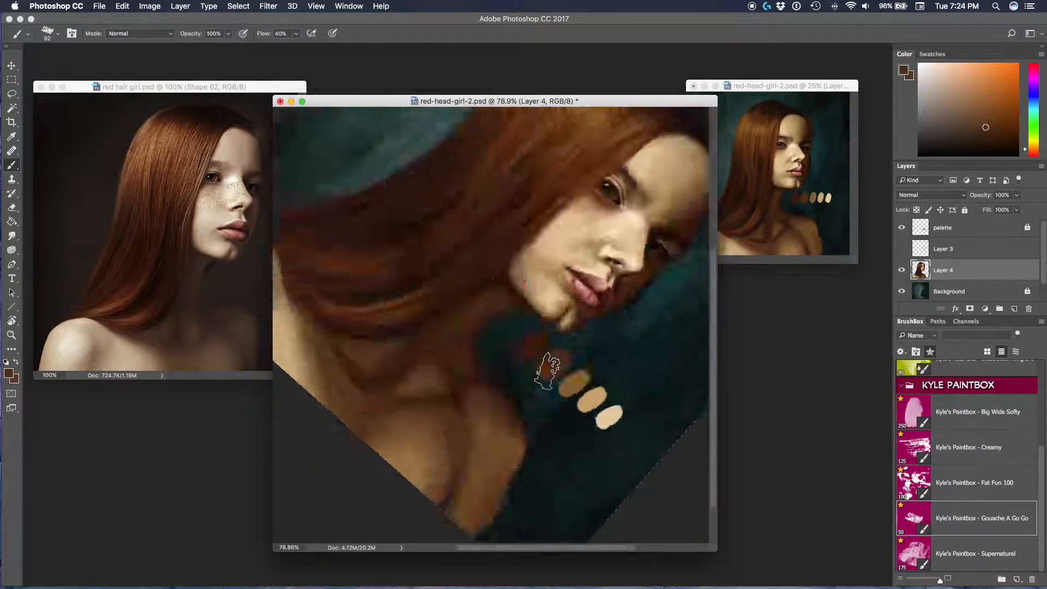
key("shift+alt+n")
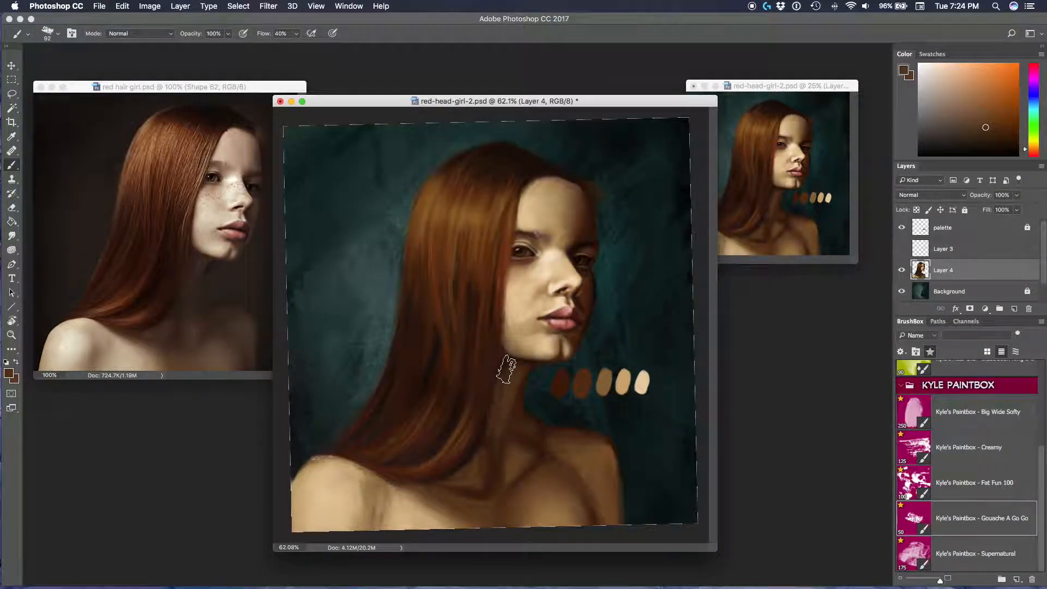
- Darken the neck and the shadow below the hair with Big Wide Softy at 47 px using sampled browns
left_click(555, 453, "alt")
key("comma")
key("comma")
key("comma")
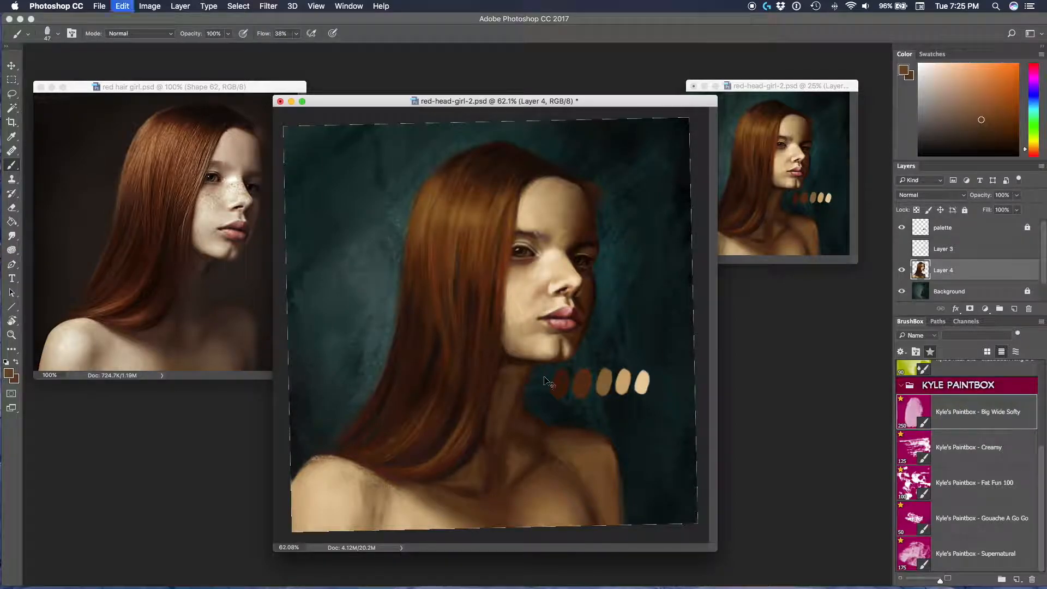
left_click(494, 407, "alt")
left_click(478, 491, "alt")
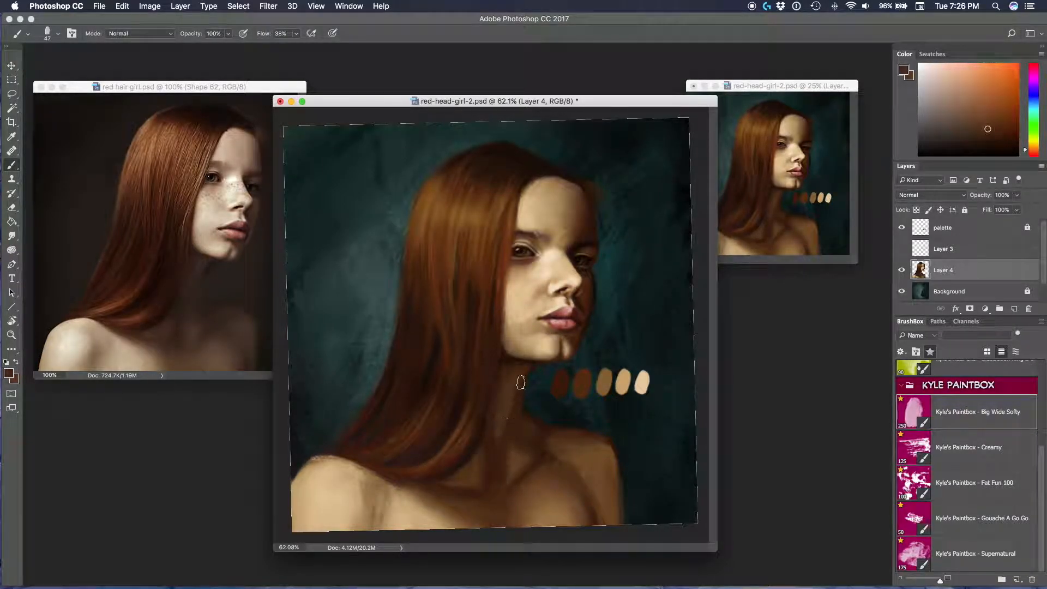
- Even out the skin of the near shoulder, chest and collarbones with sampled tones using Big Wide Softy
left_click(370, 495, "alt")
left_click(495, 474, "alt")
left_click(486, 529, "alt")
left_click(576, 446, "alt")
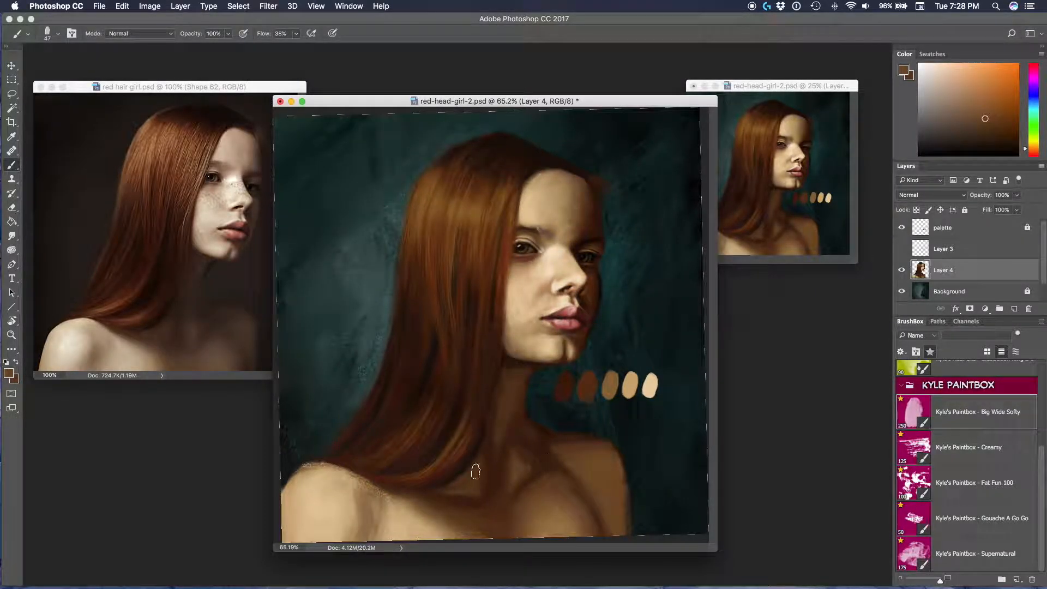
- Smooth the shadow between the hair and the chest and the near shoulder crease with sampled browns and tans
left_click(472, 472, "alt")
left_click(486, 447, "alt")
left_click(491, 464, "alt")
left_click(377, 519, "alt")
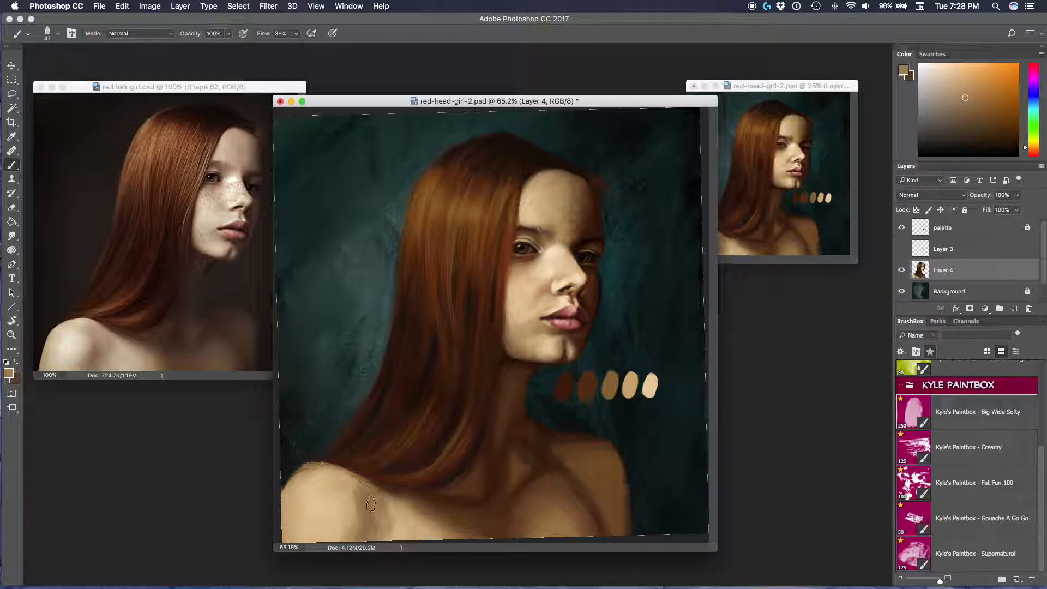
left_click(484, 489, "alt")
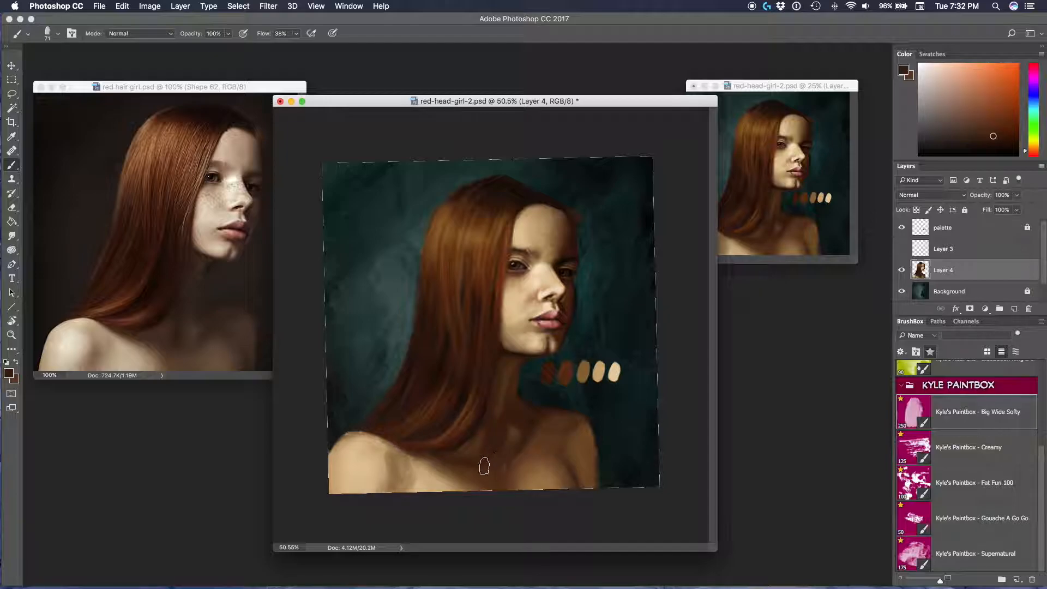
- Soften the collarbone and central chest shadows in sampled browns with Big Wide Softy at 71 px
scroll(545, 442, "down", 2)
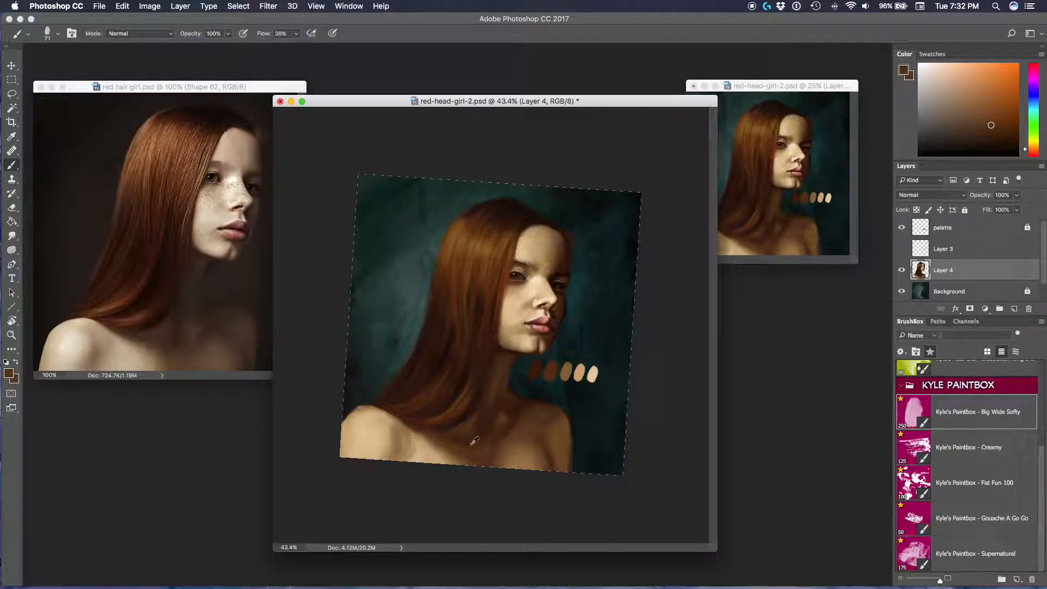
left_click(538, 424, "alt")
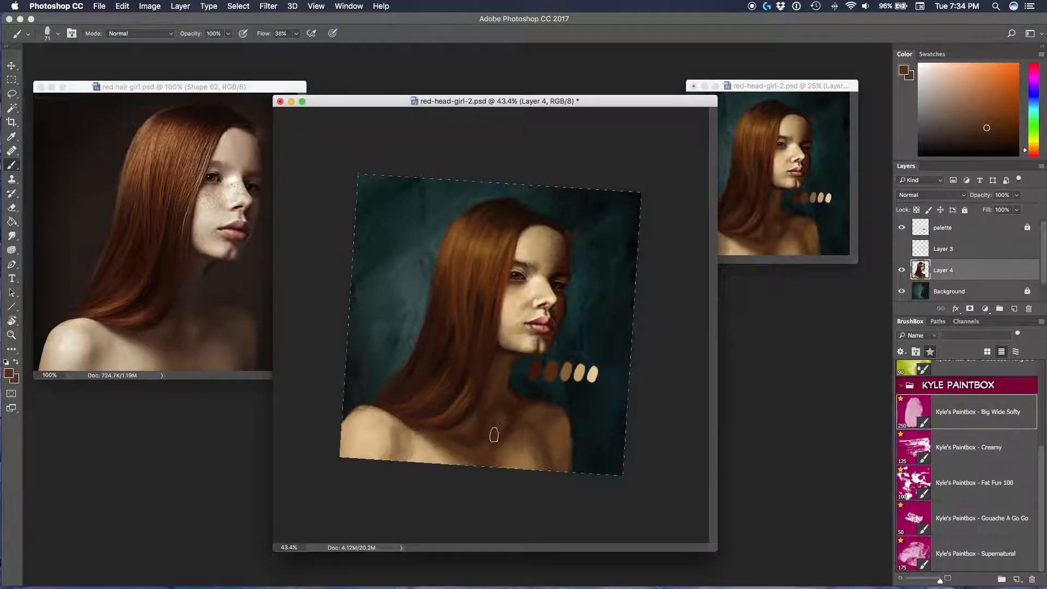
left_click(431, 461, "alt")
- Blend the near shoulder and chest highlights with the Add Water Slowly smudge brush at 12% strength
scroll(437, 458, "down", 2)
key("r")
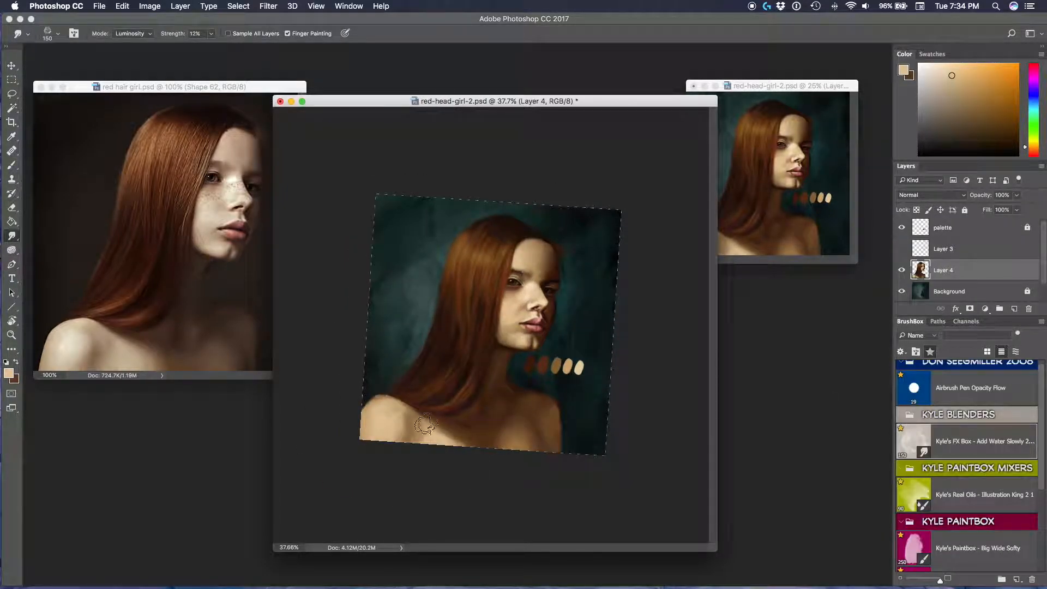
scroll(532, 380, "up", 4)
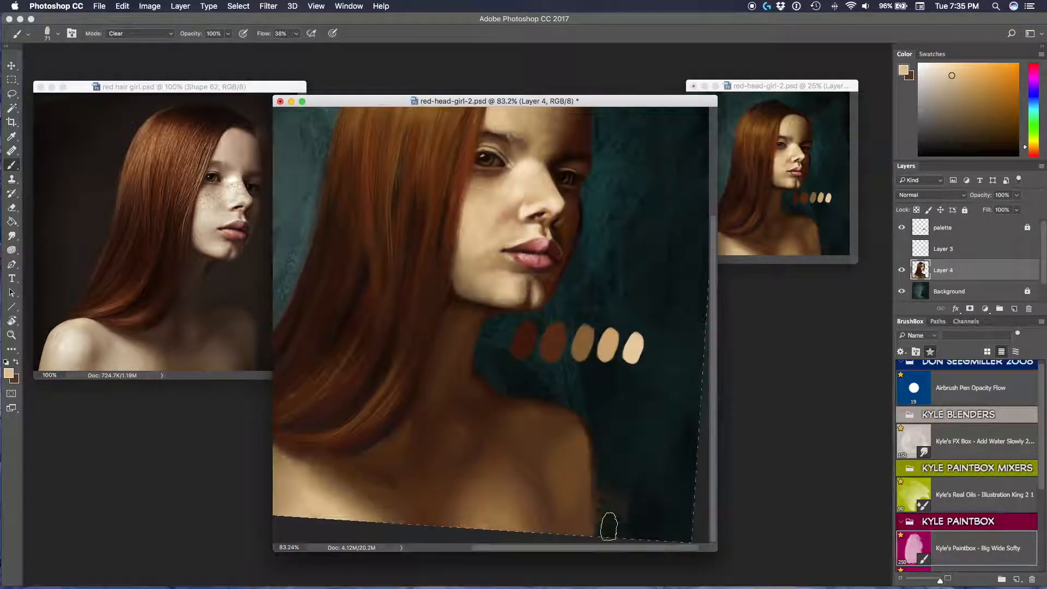
- Paint the shadow along the neck and upper chest in sampled dark brown with Big Wide Softy at 71 px
scroll(463, 343, "left", 3)
key("b")
left_click(517, 441, "alt")
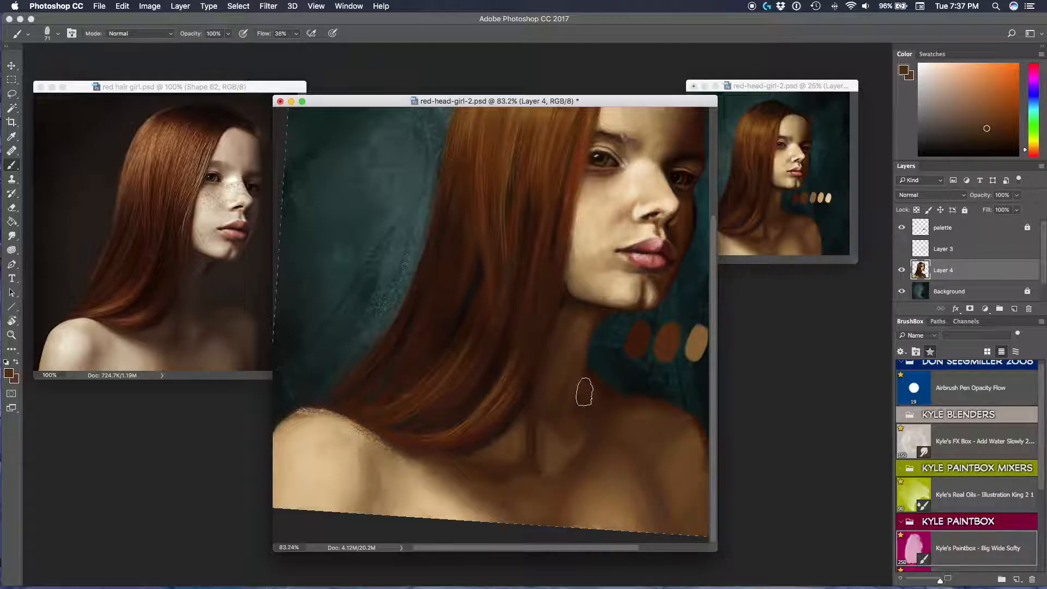
scroll(604, 410, "down", 4)
scroll(608, 393, "up", 2)
- Blend the chest shadow below the hair with the Add Water Slowly smudge brush at 12% strength
key("r")
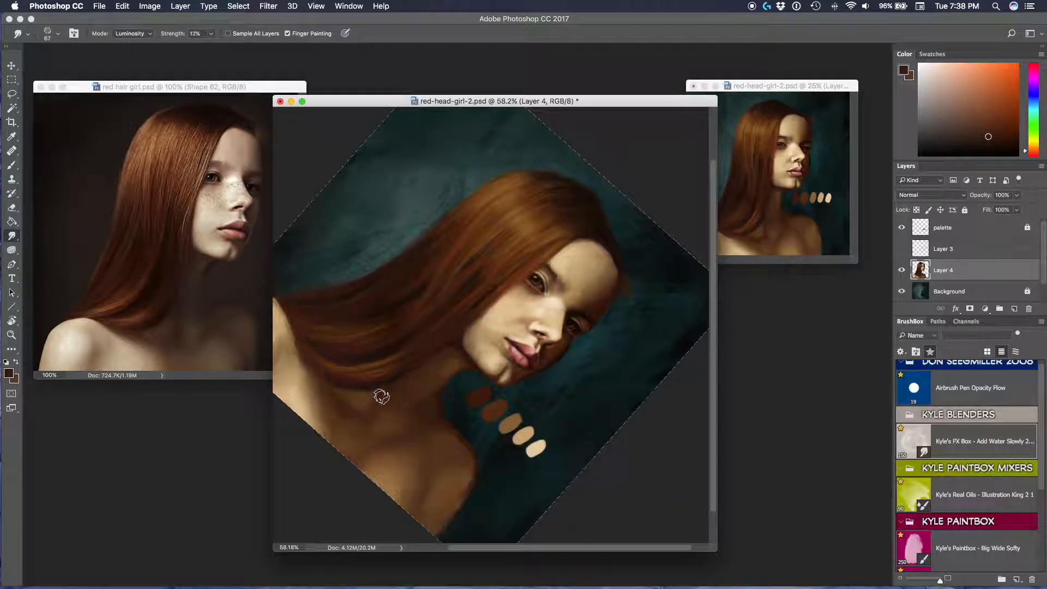
scroll(463, 378, "down", 3)
scroll(463, 379, "up", 4)
- Refine the neck and collarbone shadows in dark brown with the Big Wide Softy brush
key("b")
scroll(669, 295, "up", 1)
scroll(647, 440, "down", 3)
scroll(588, 405, "down", 3)
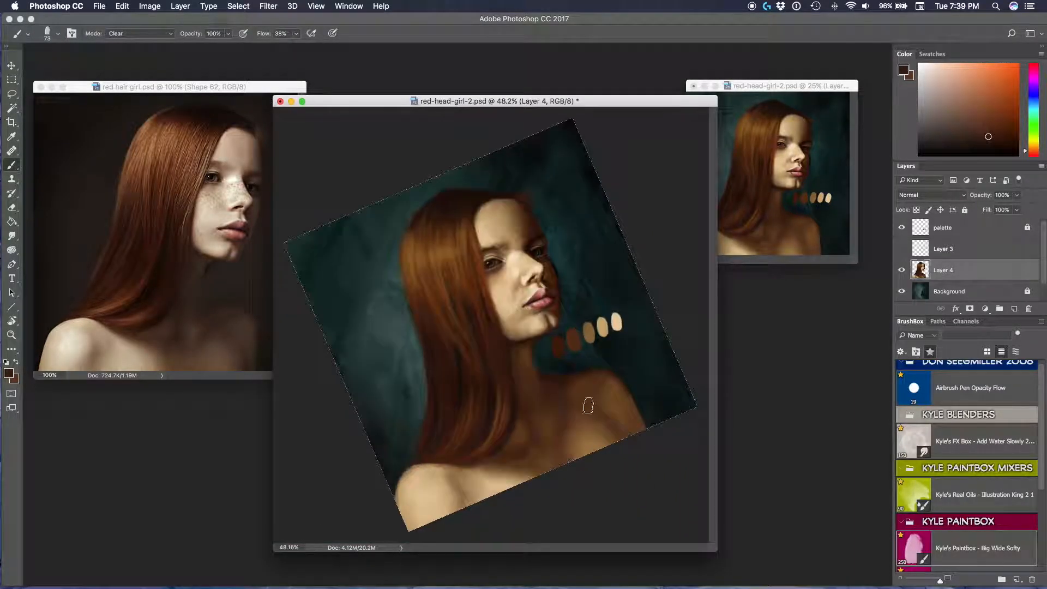
scroll(552, 350, "up", 3)
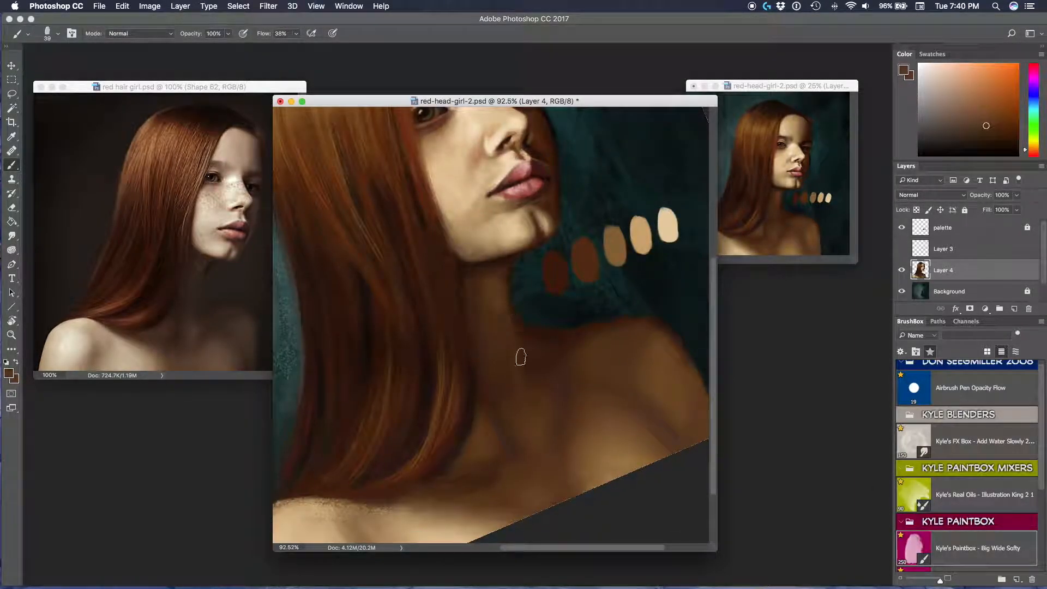
scroll(521, 357, "down", 3)
scroll(505, 318, "up", 3)
- Darken the far shoulder and upper arm in sampled dark browns with Airbrush Pen Opacity Flow in Multiply mode
left_click(480, 331, "alt")
key("F2")
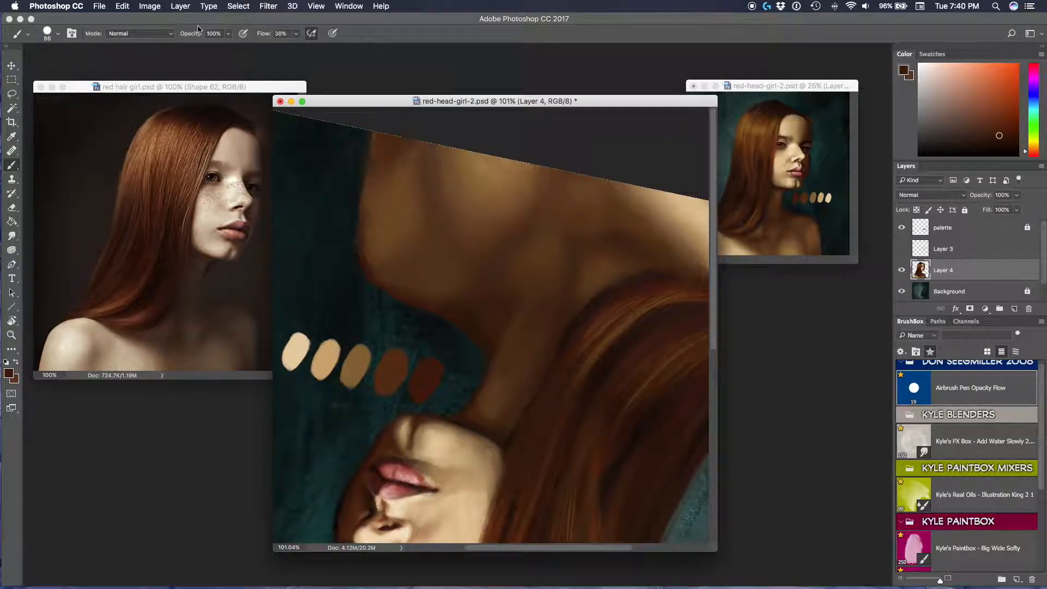
left_click(140, 33)
left_click(126, 92)
left_click_drag(434, 153, 427, 152)
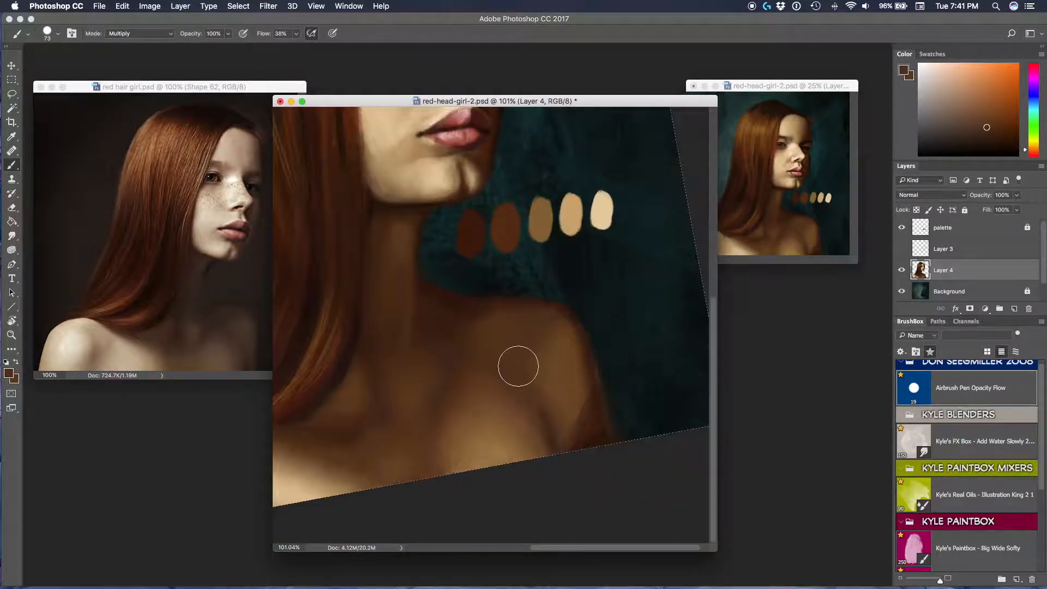
right_click(609, 394)
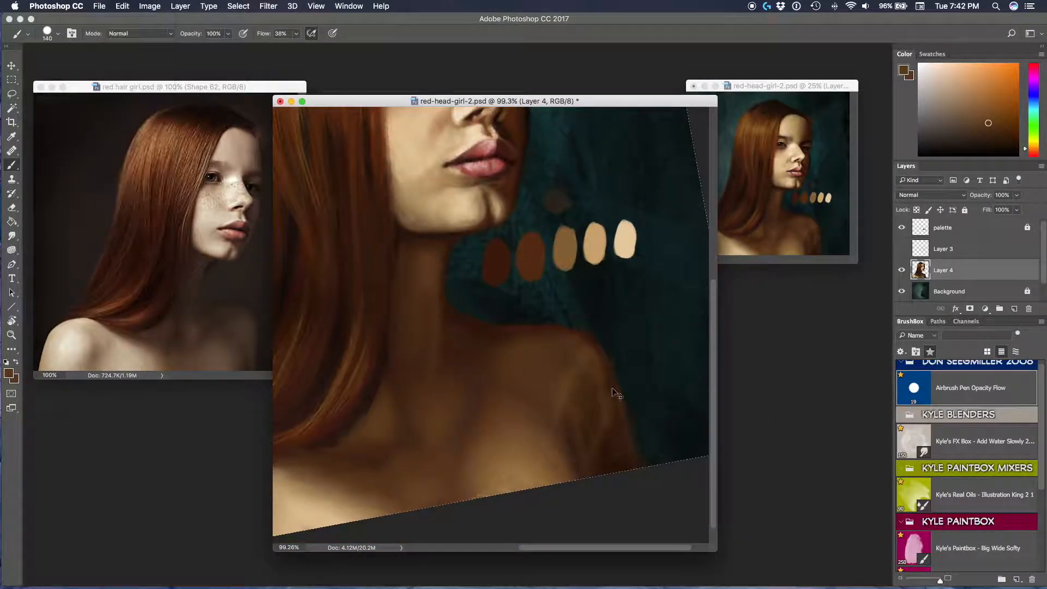
- Smudge the far shoulder's shading at 12% strength and soften the adjoining chest with sampled brown
key("r")
mouse_move(704, 382)
left_mouse_down()
mouse_move(669, 292)
mouse_move(440, 218)
left_mouse_up()
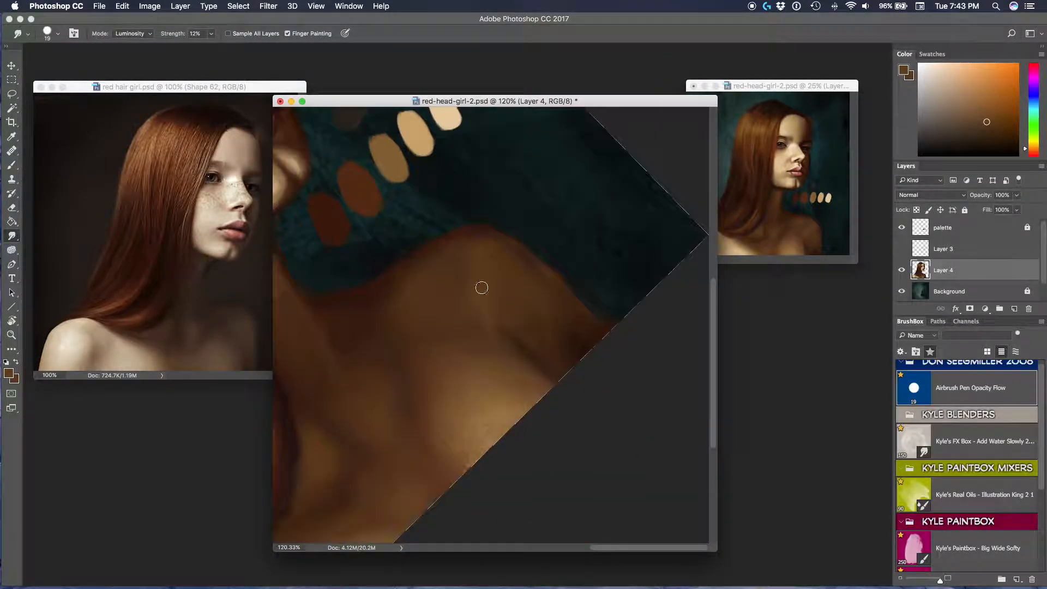
right_click(510, 273)
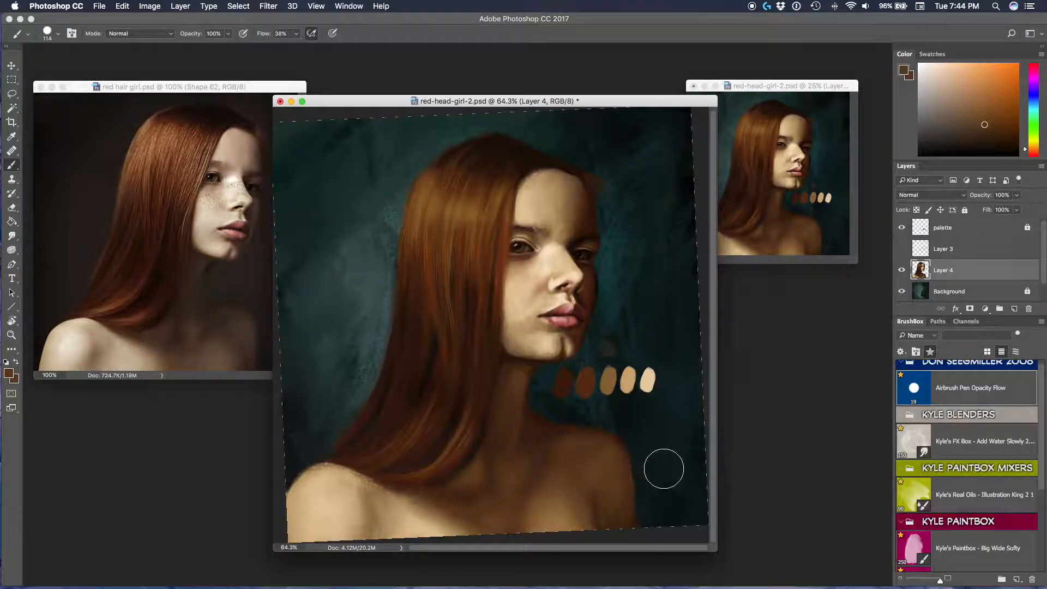
left_click(549, 469, "alt")
right_click(550, 469)
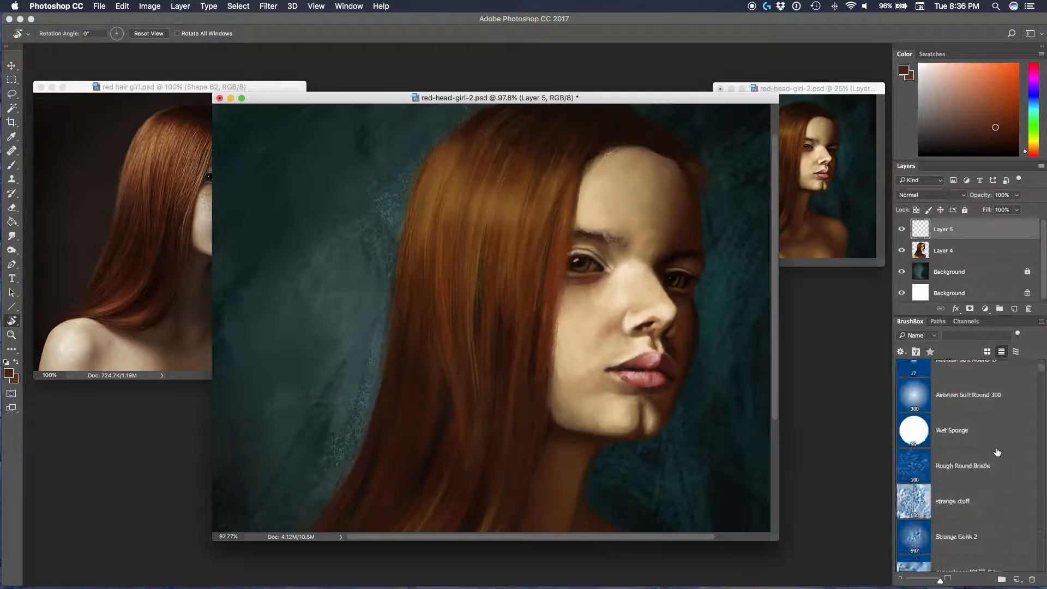
- Paint freckles across the nose and cheek on Layer 5 in brown with the airbrush07 speckle brush
scroll(944, 478, "down", 5)
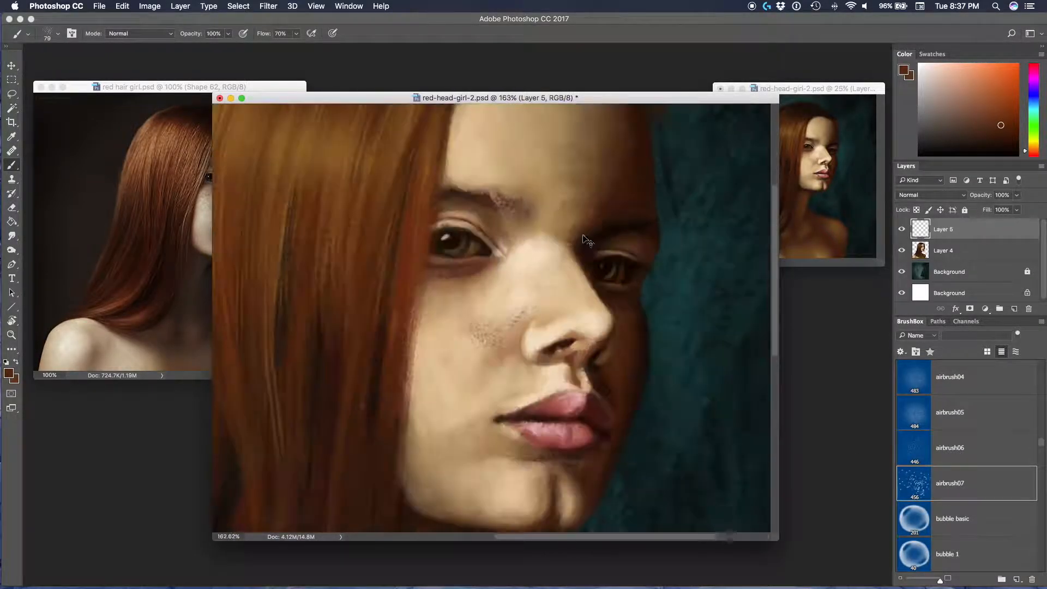
scroll(1046, 484, "down", 15)
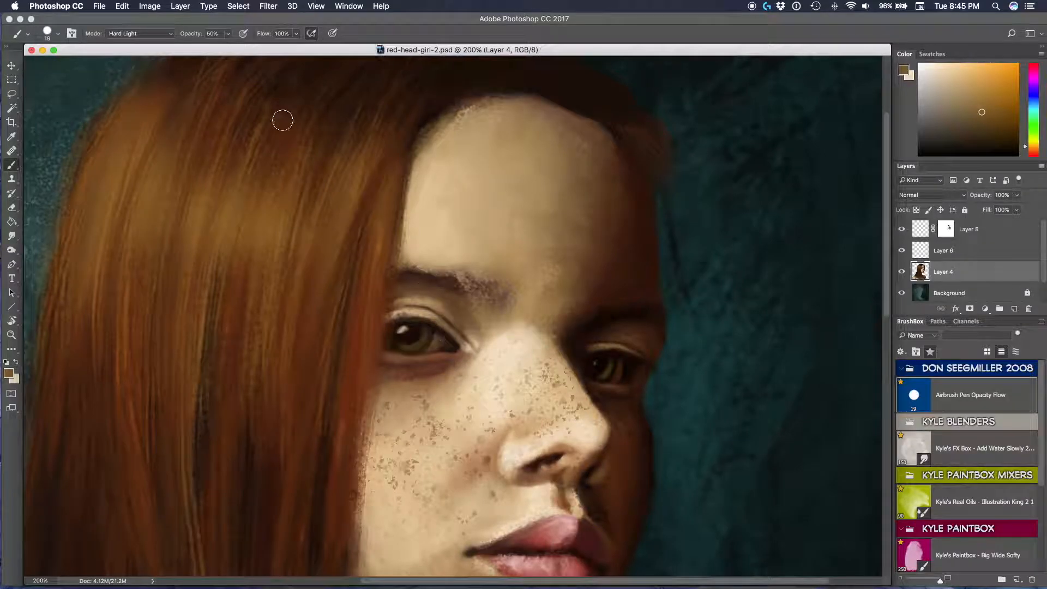
- Brighten the hair highlights on Layer 4 with Airbrush Pen Opacity Flow in Color Dodge mode
left_click(124, 163)
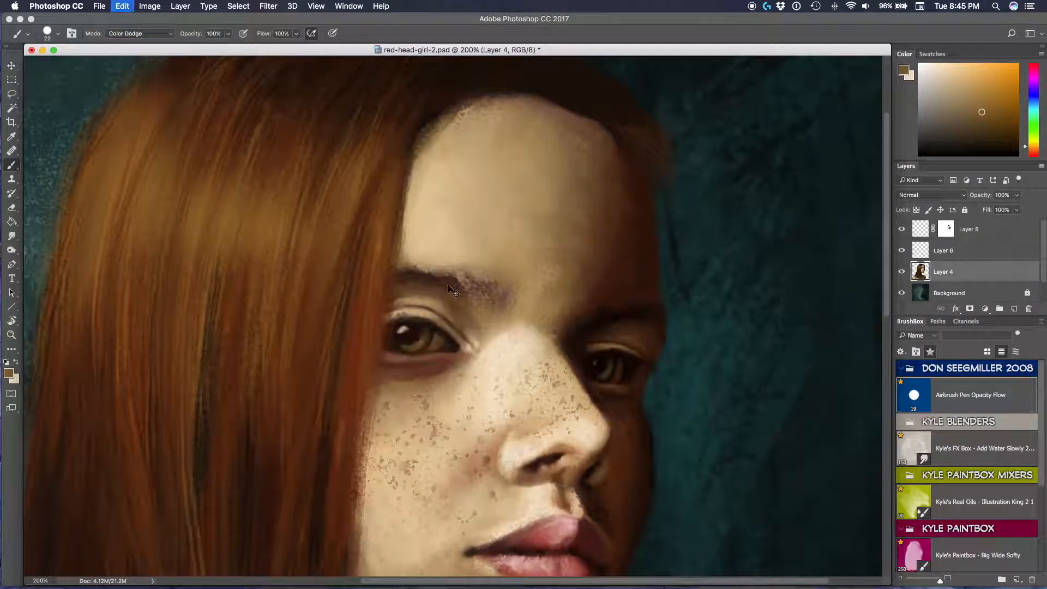